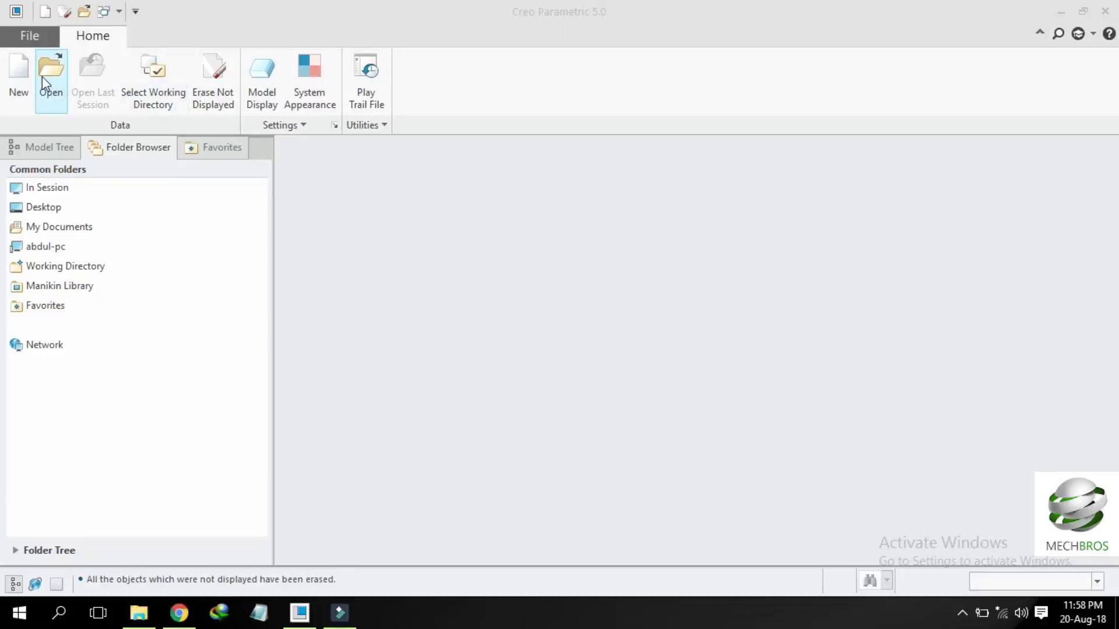
Step: Create a new solid part named Outer_Ring from the mmns_part_solid template instead of the default one
left_click(18, 74)
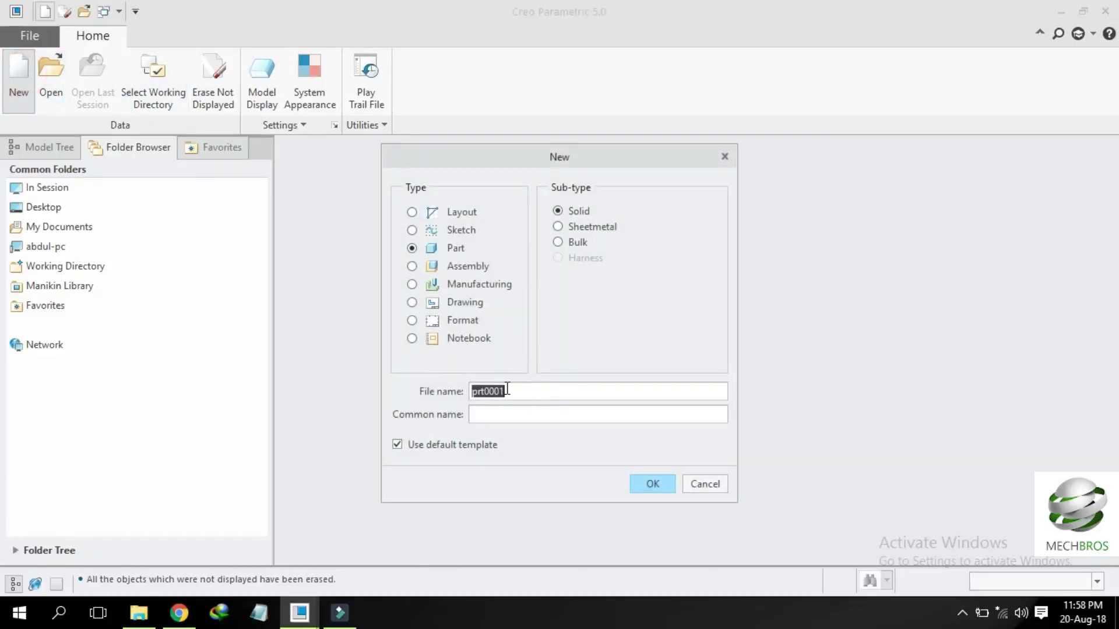
type("Outer_Ring")
left_click(480, 450)
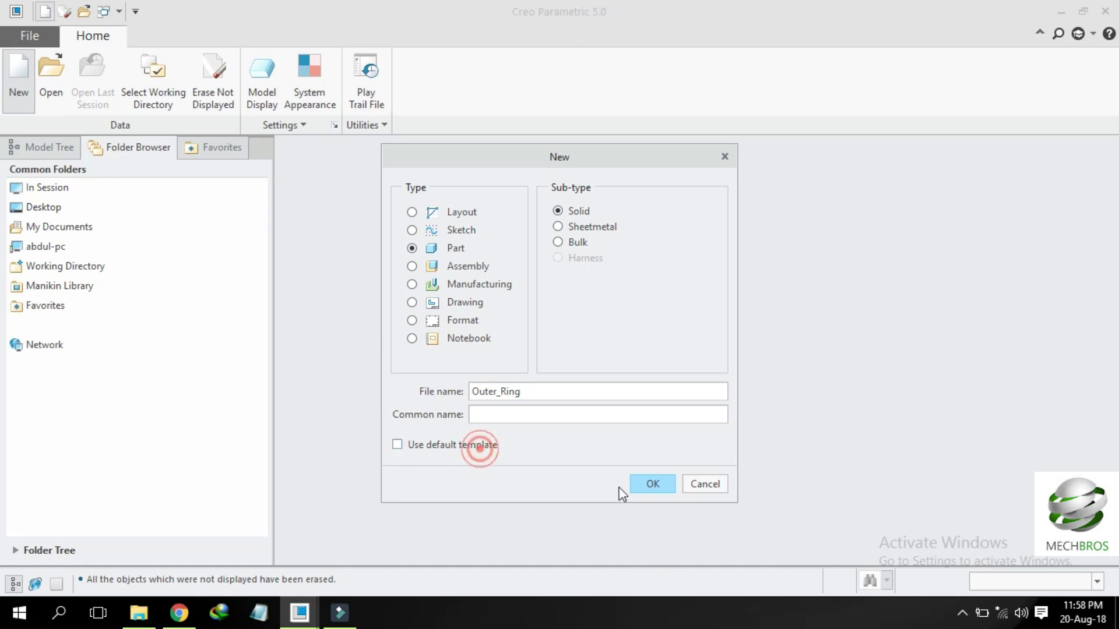
left_click(652, 484)
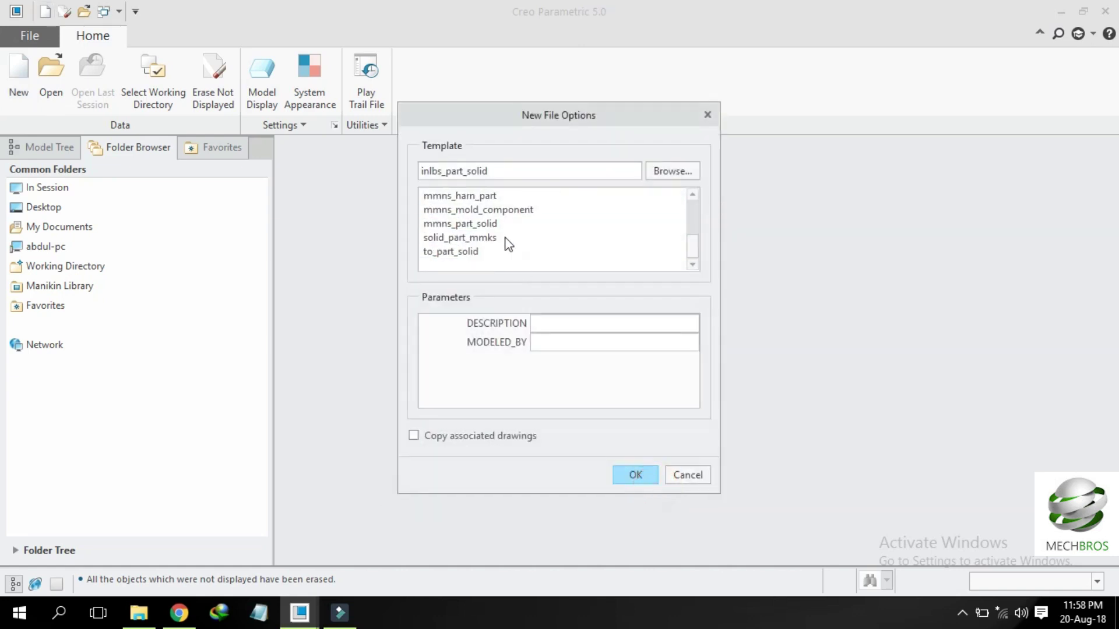
double_click(473, 225)
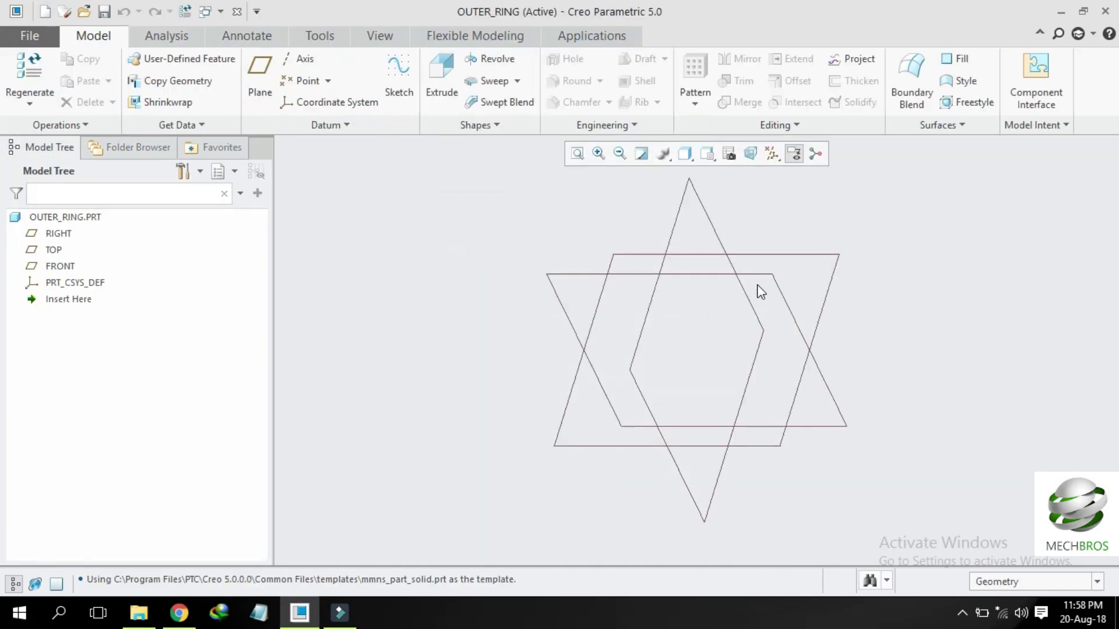
Step: Start a Revolve on the FRONT plane and sketch a 31 by 12 mm center rectangle on the vertical reference, 53 mm above the horizontal reference
left_click(765, 275)
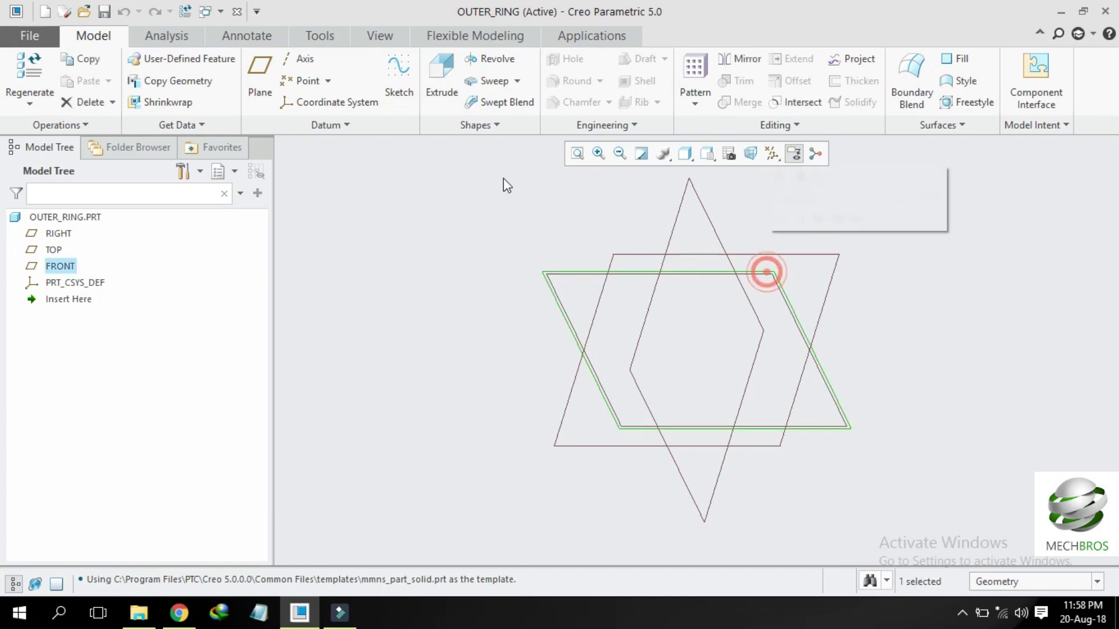
left_click(493, 60)
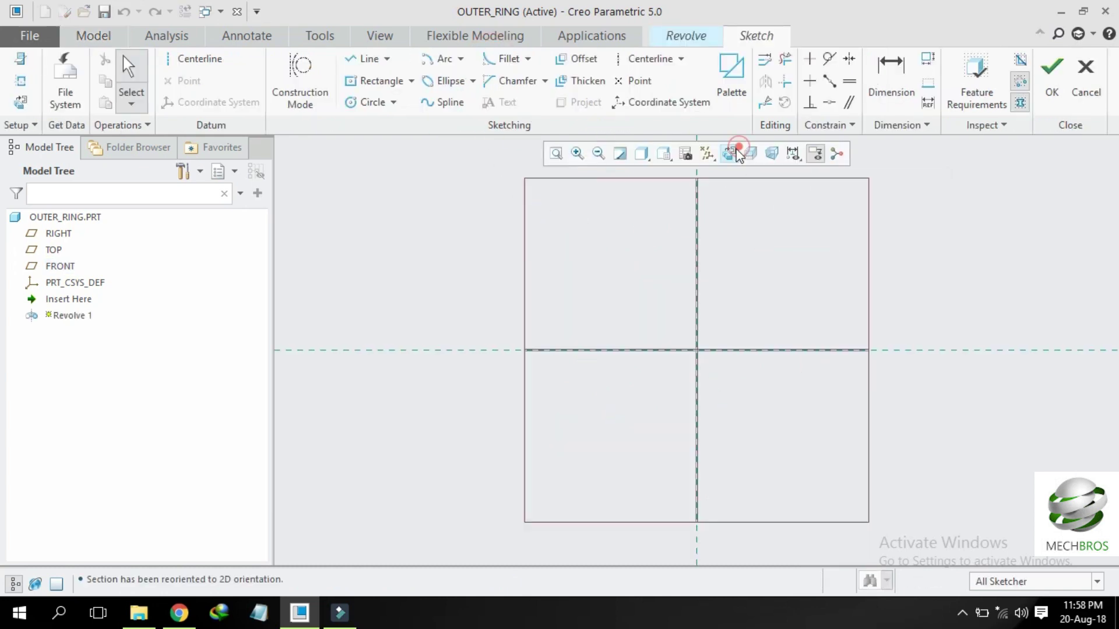
left_click(380, 80)
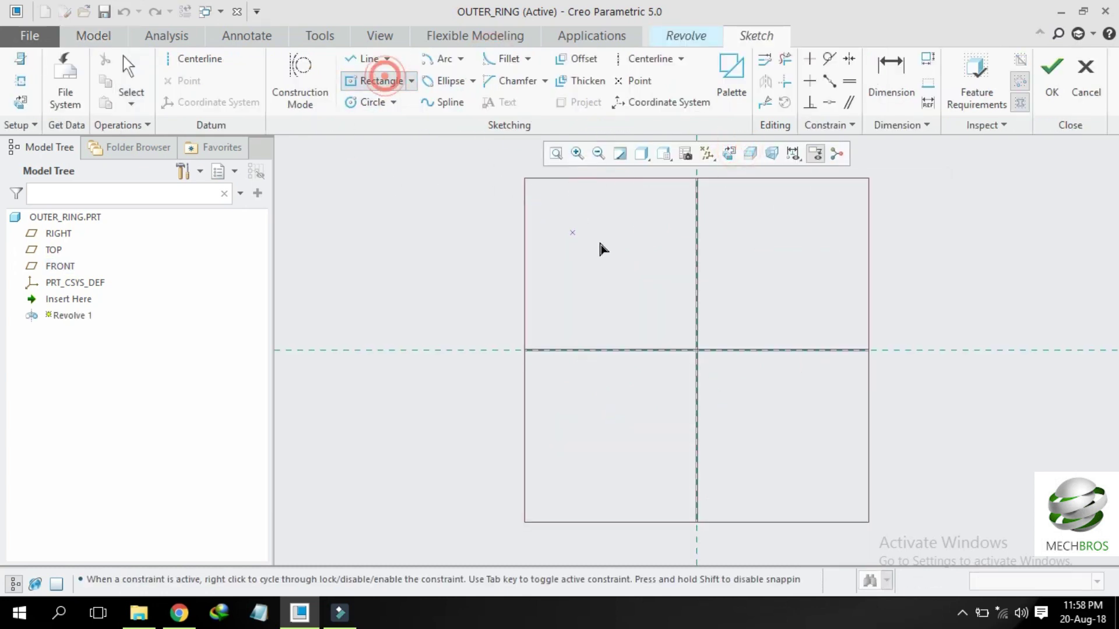
left_click(693, 248)
left_click(737, 262)
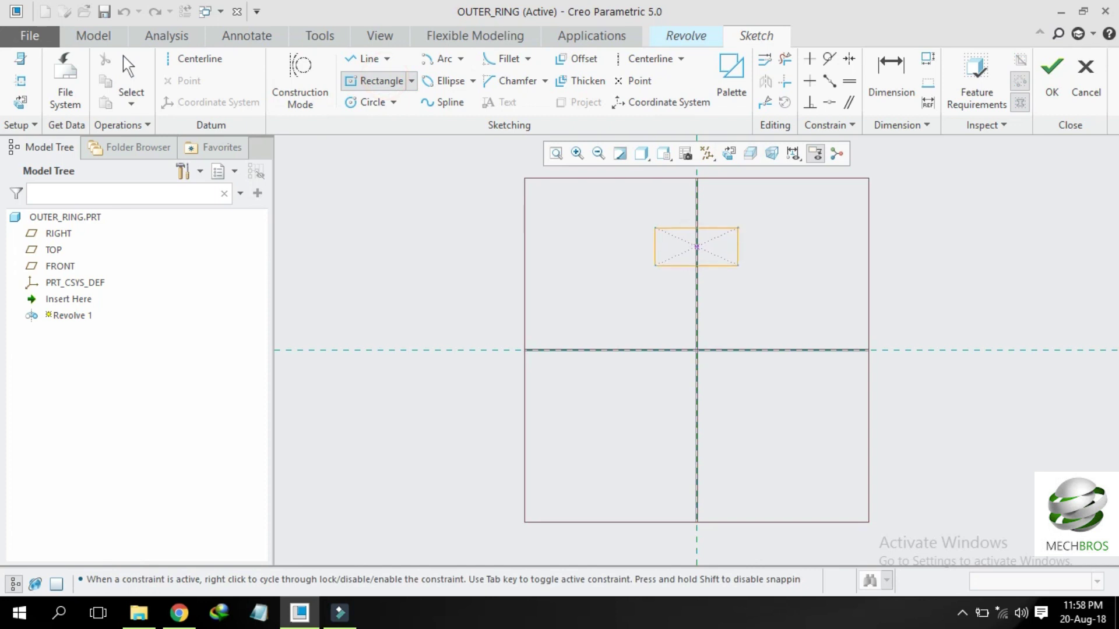
middle_click(769, 232)
Step: Sketch a center-and-ends arc of about 12.3 mm radius ending on the rectangle's lower edge, centered about 8.5 mm below it on the vertical reference
left_click(441, 58)
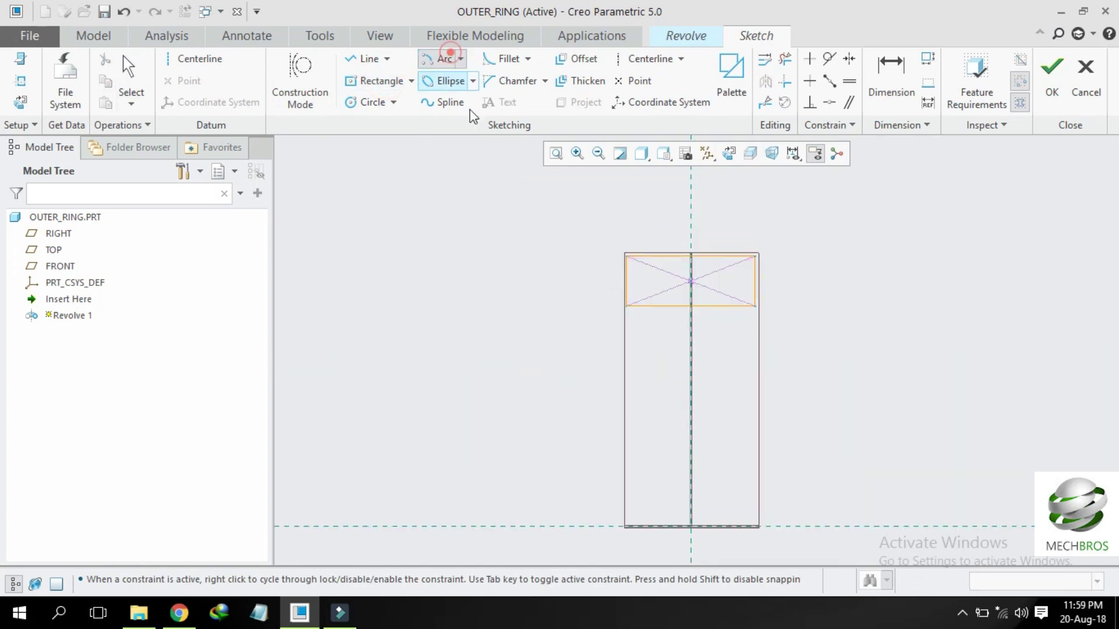
left_click(690, 342)
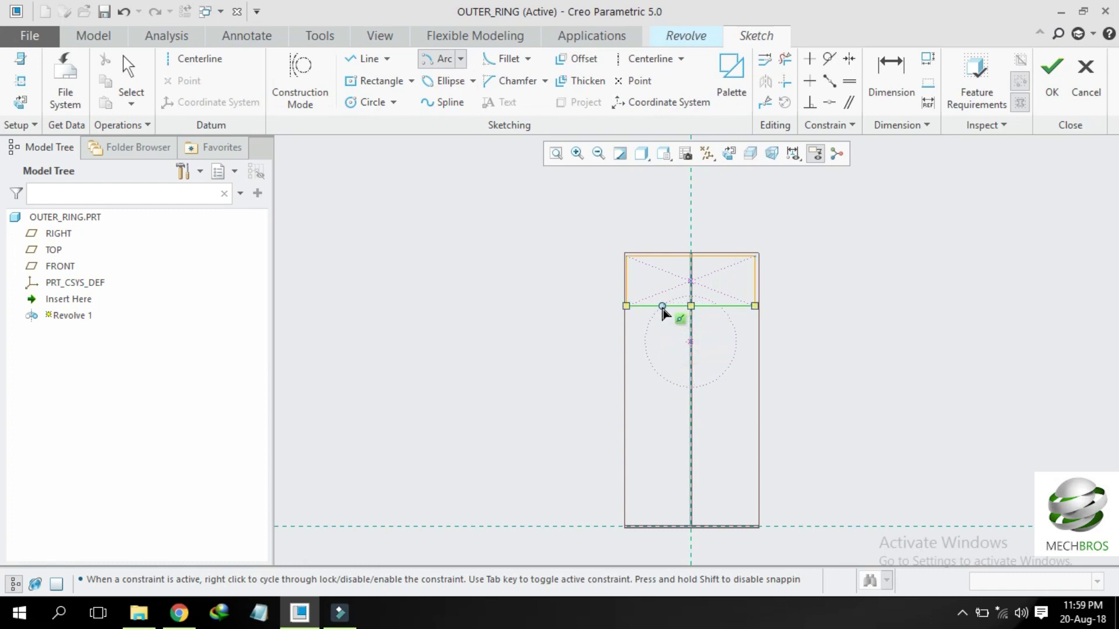
left_click(653, 306)
left_click(727, 306)
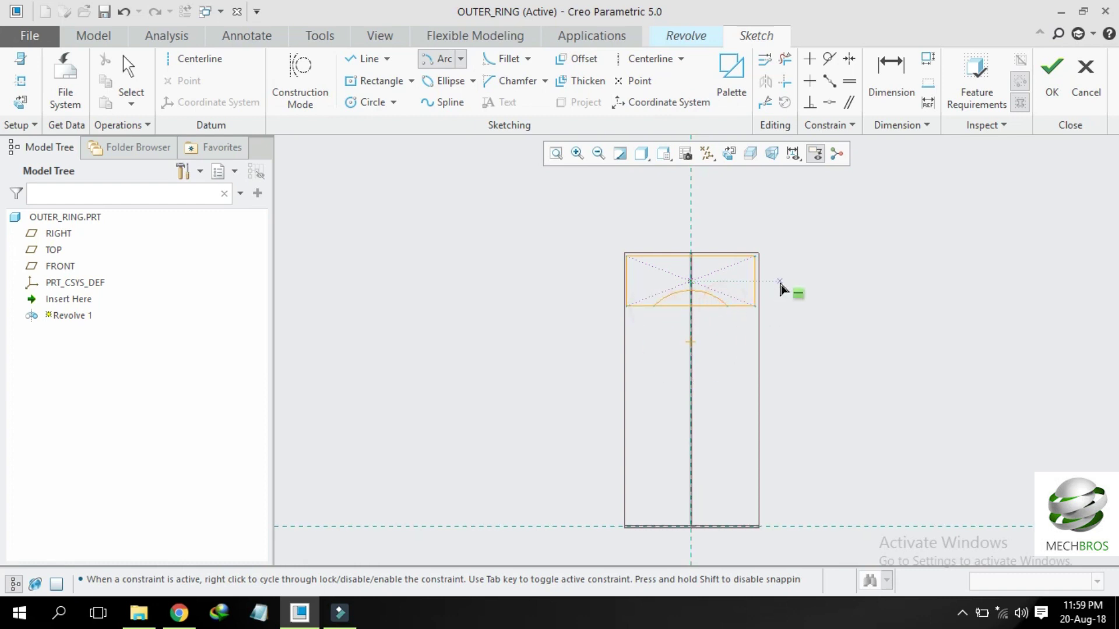
middle_click(733, 357)
Step: Set the arc center's distance from the rectangle's lower edge to 8 mm and the arc radius to 12 mm
left_click(679, 324)
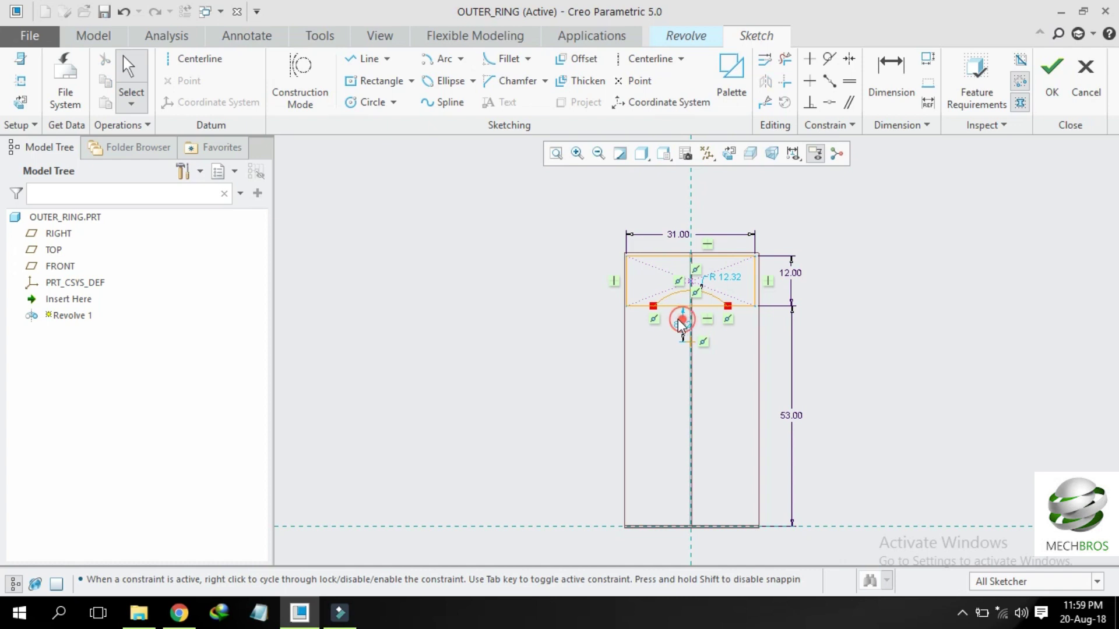
double_click(679, 326)
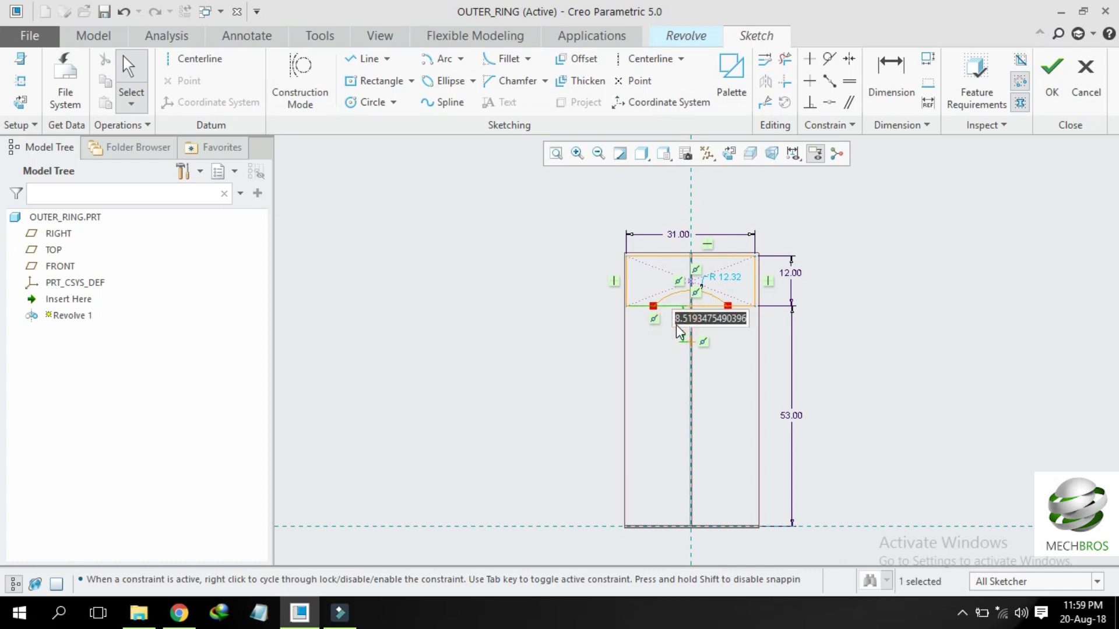
type("8")
key("Return")
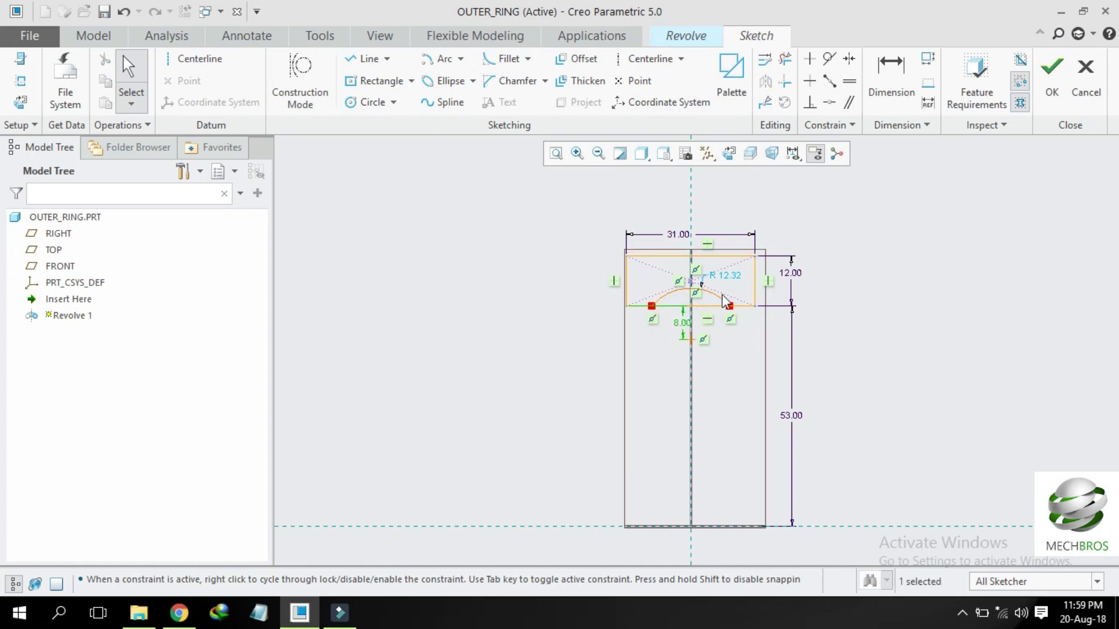
double_click(735, 275)
type("12")
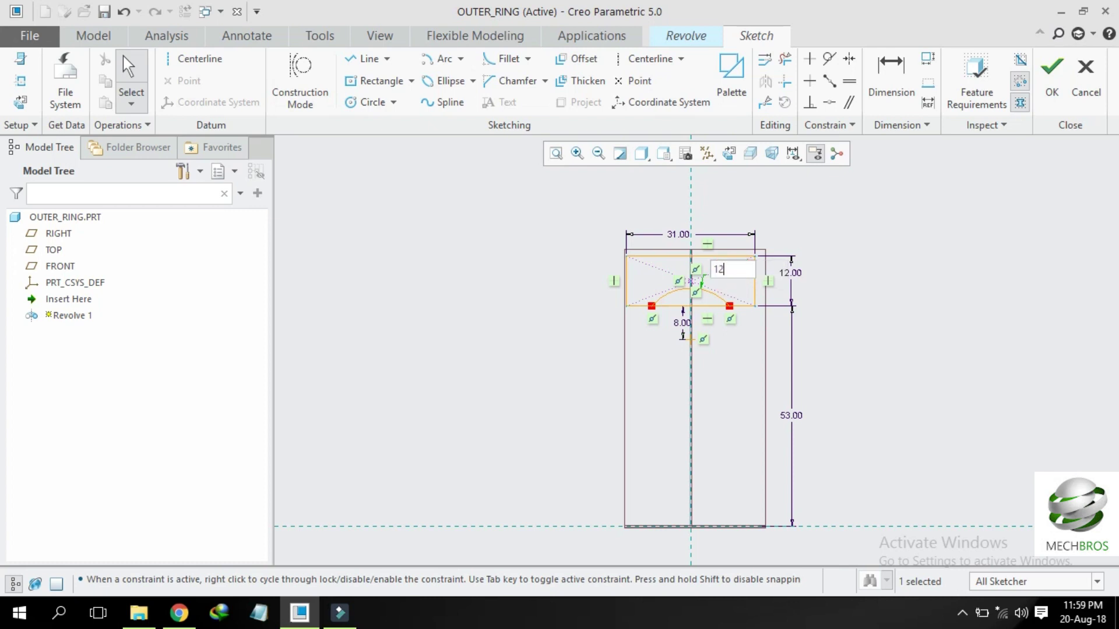
key("Return")
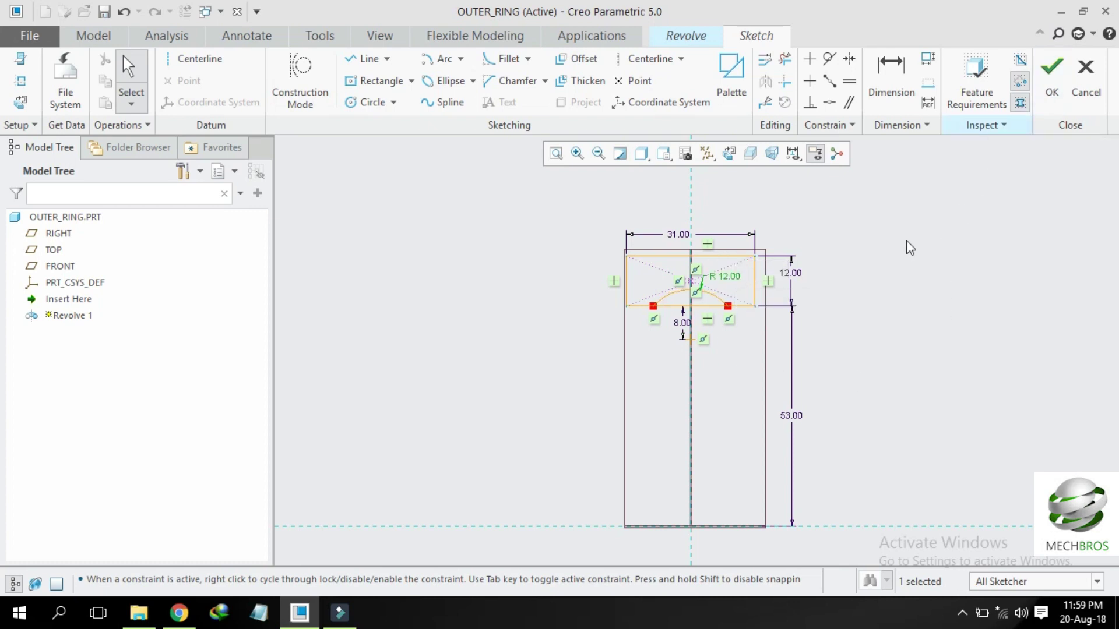
Step: Add a horizontal datum centerline along the horizontal reference as the axis of revolution
scroll(694, 219, "down", 2)
left_click(198, 59)
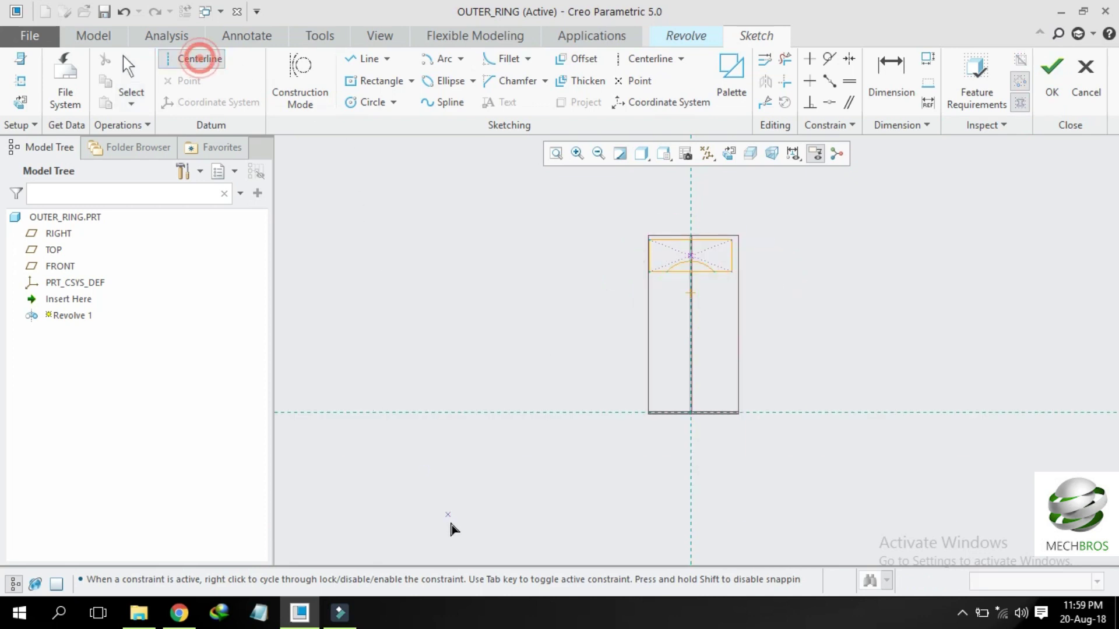
left_click(931, 413)
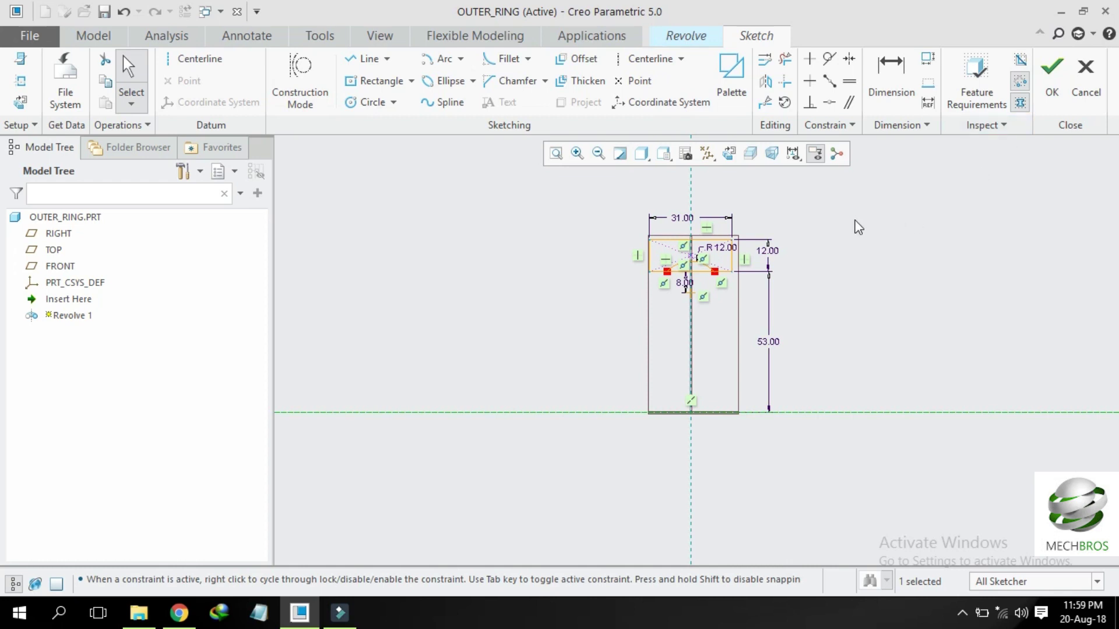
Step: Trim away both segments of the rectangle's lower edge between the arc's endpoints
left_click(785, 59)
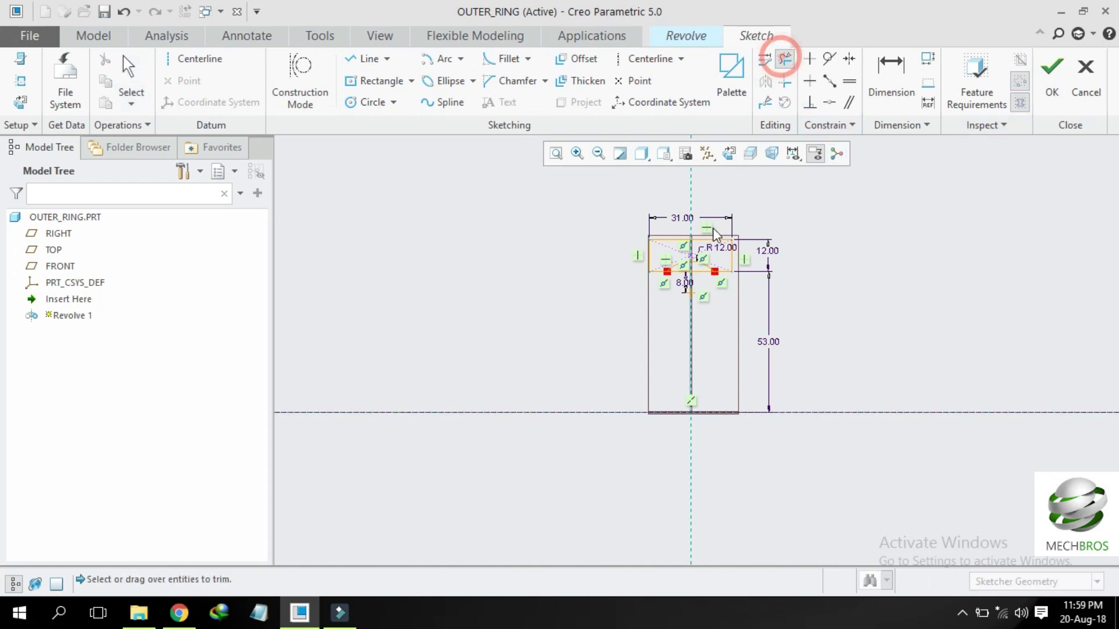
left_click(692, 271)
scroll(670, 271, "up", 4)
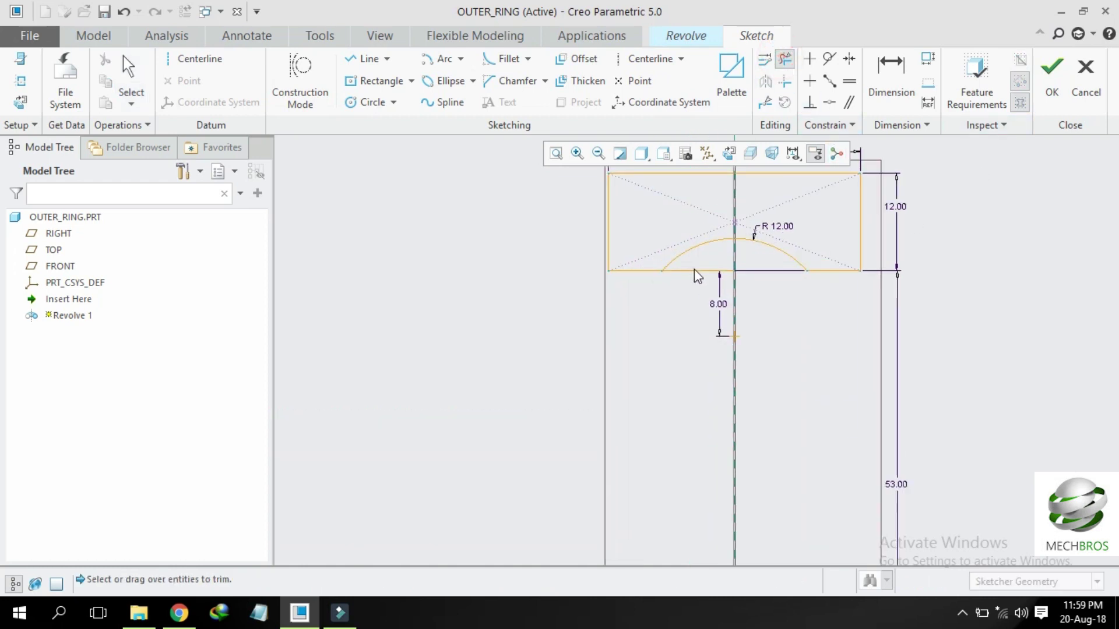
left_click(694, 271)
Step: Finish the section sketch and revolve it 360 degrees about the internal centerline into a solid ring
left_click(1052, 75)
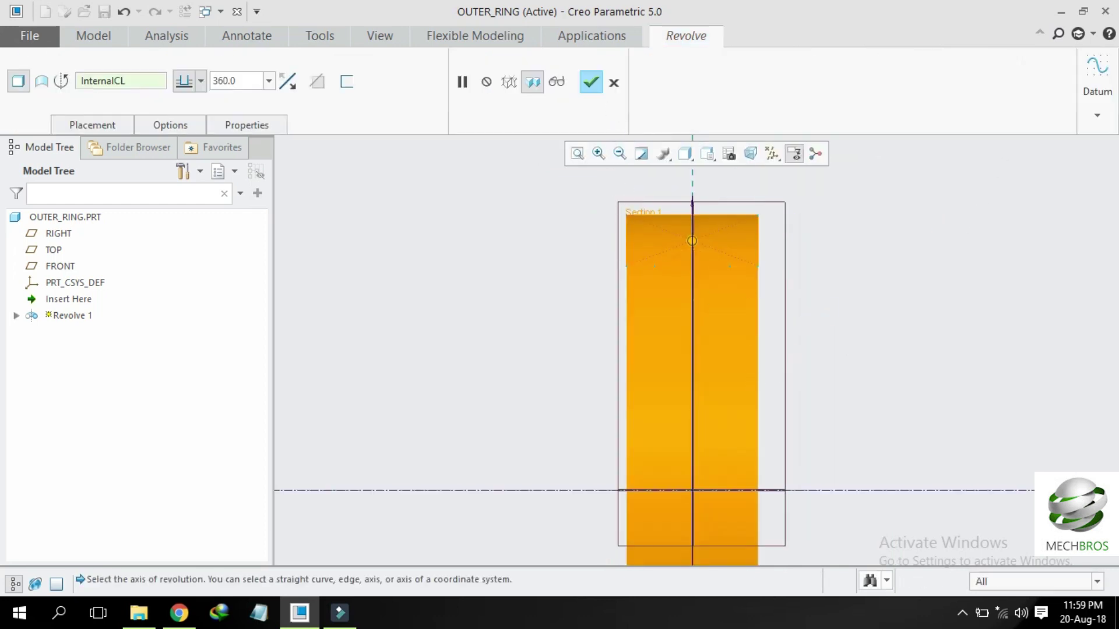
mouse_move(849, 338)
middle_mouse_down()
mouse_move(817, 352)
mouse_move(735, 297)
middle_mouse_up()
left_click(591, 82)
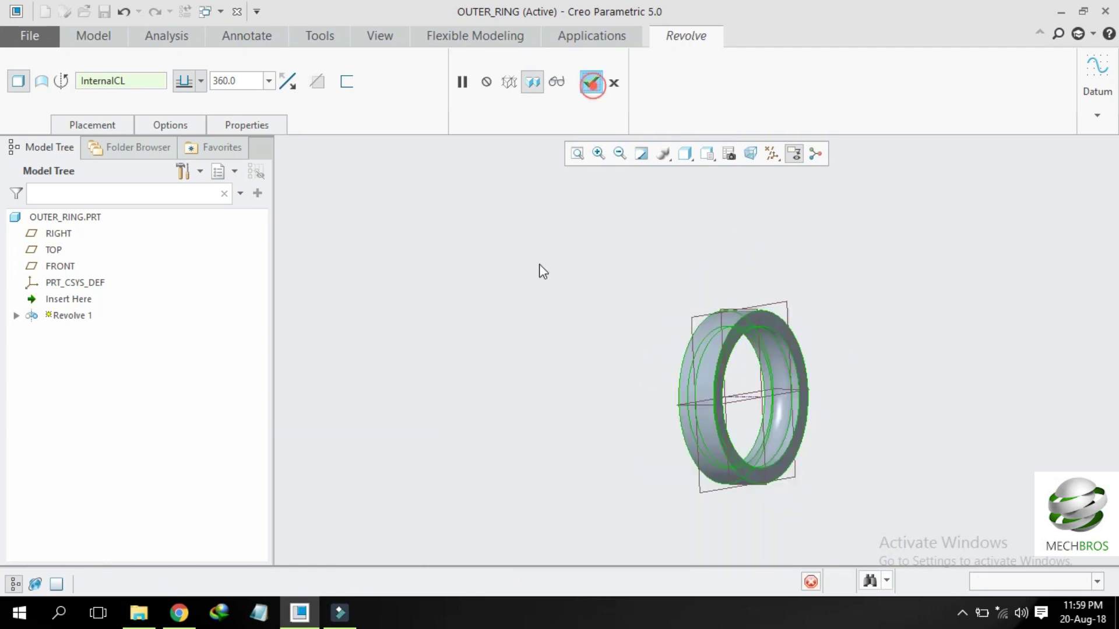
left_click(529, 358)
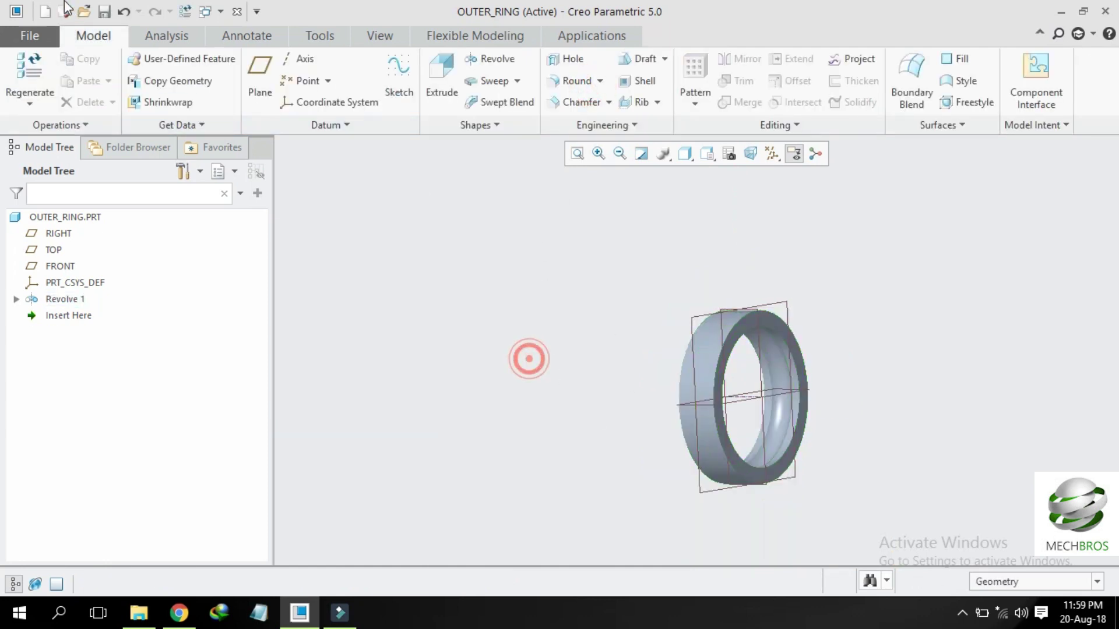
Step: Save OUTER_RING.PRT in the Bearing_Assembly_Final folder and close its window
left_click(104, 11)
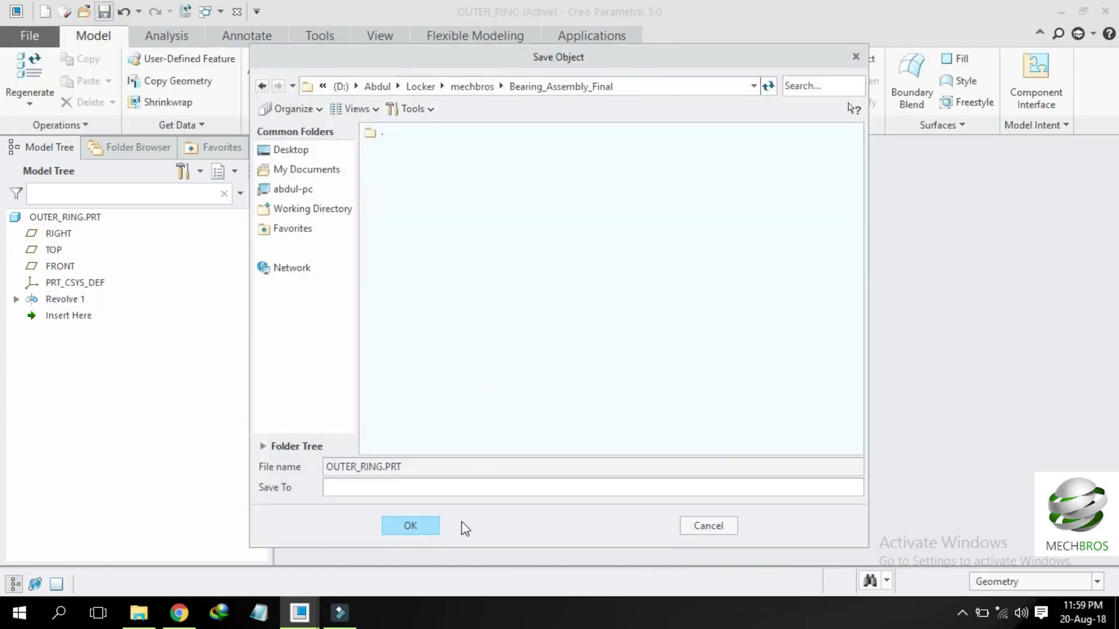
left_click(410, 524)
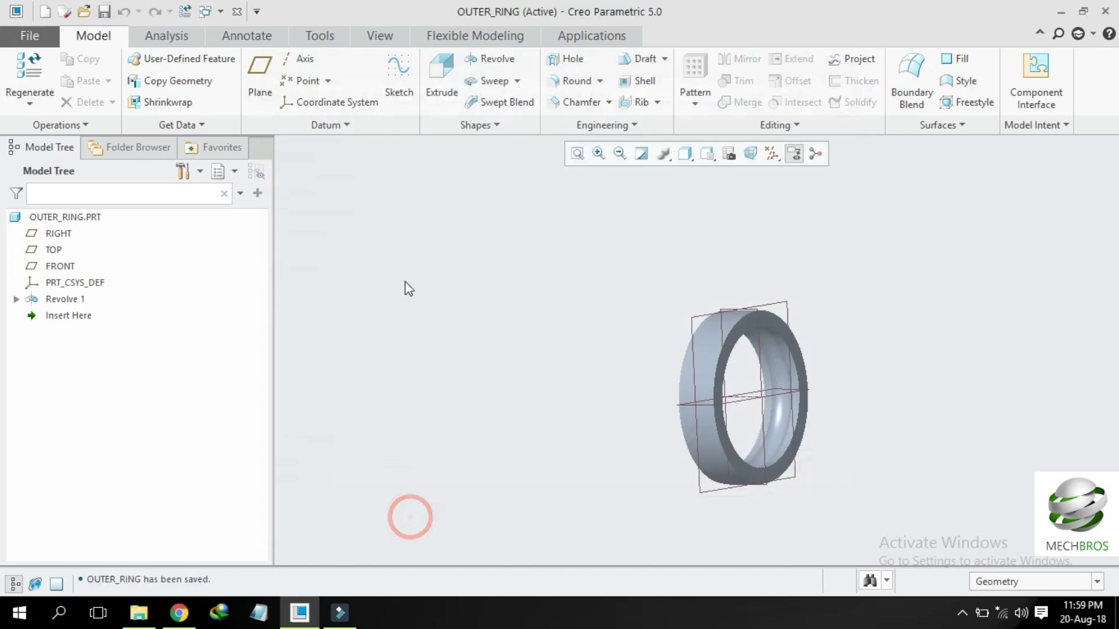
left_click(237, 11)
Step: Create a new solid part named Inner_Ring from the mmns_part_solid template instead of the default one
left_click(45, 11)
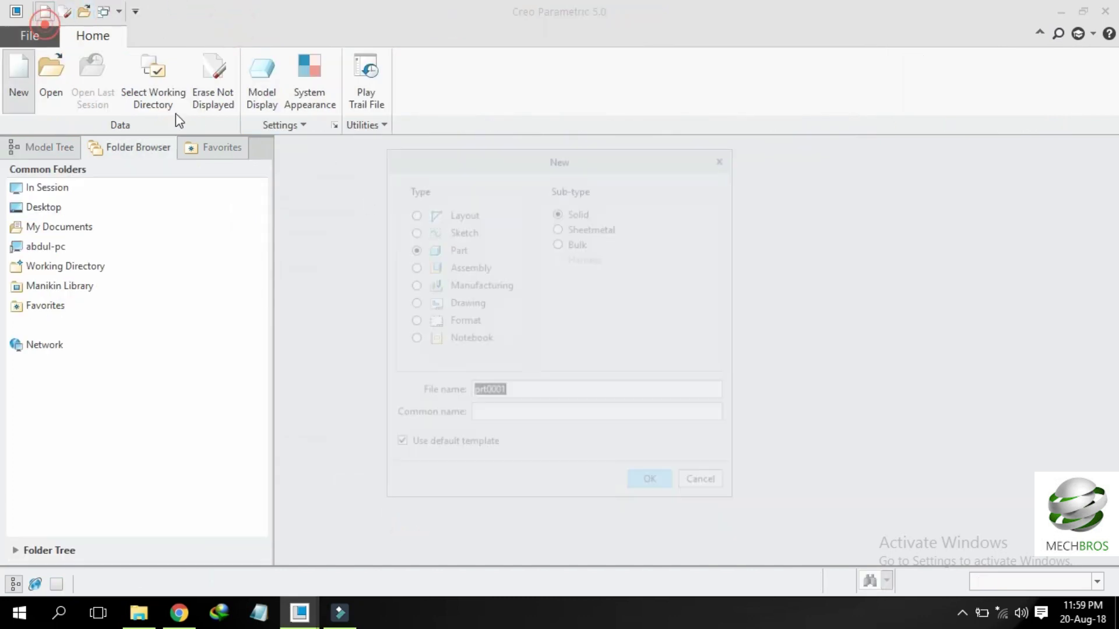
type("Inner_Ring")
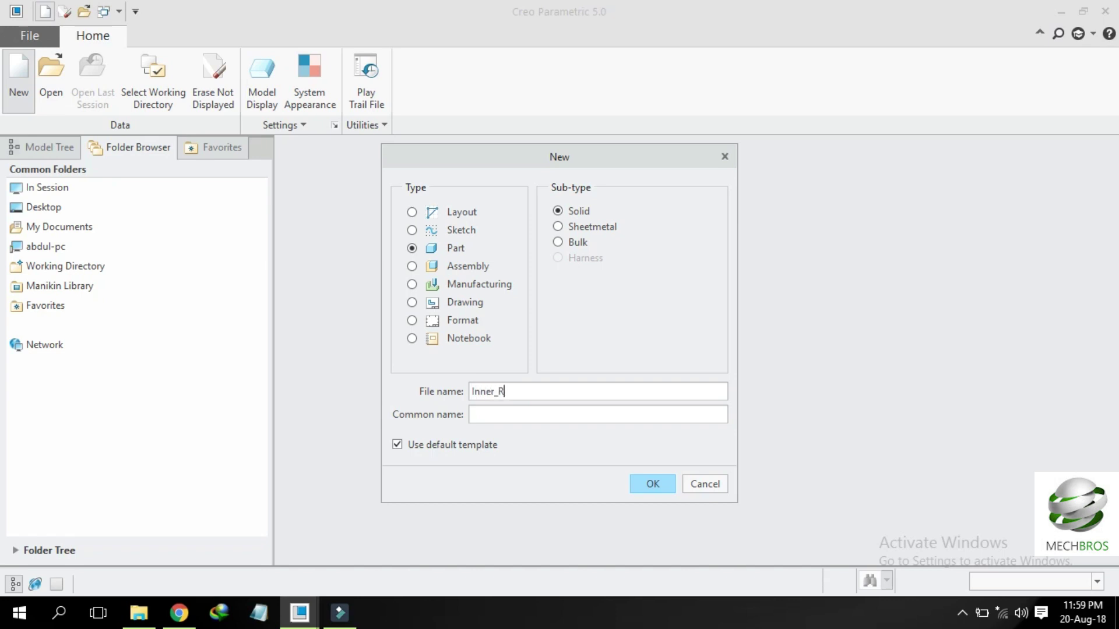
left_click(455, 448)
left_click(648, 483)
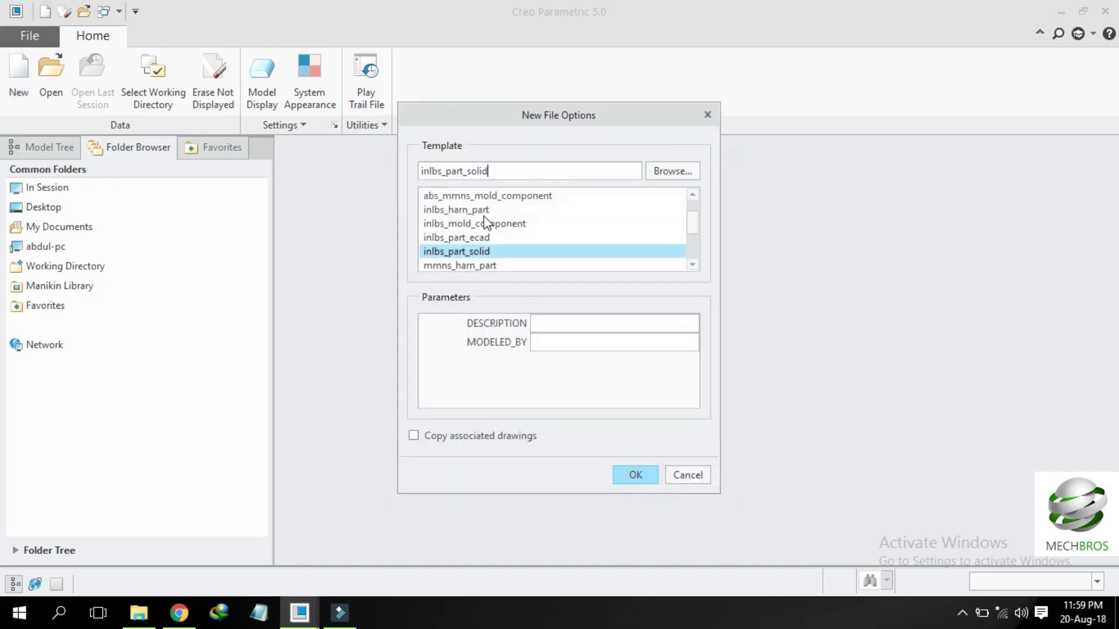
scroll(486, 221, "down", 2)
double_click(458, 224)
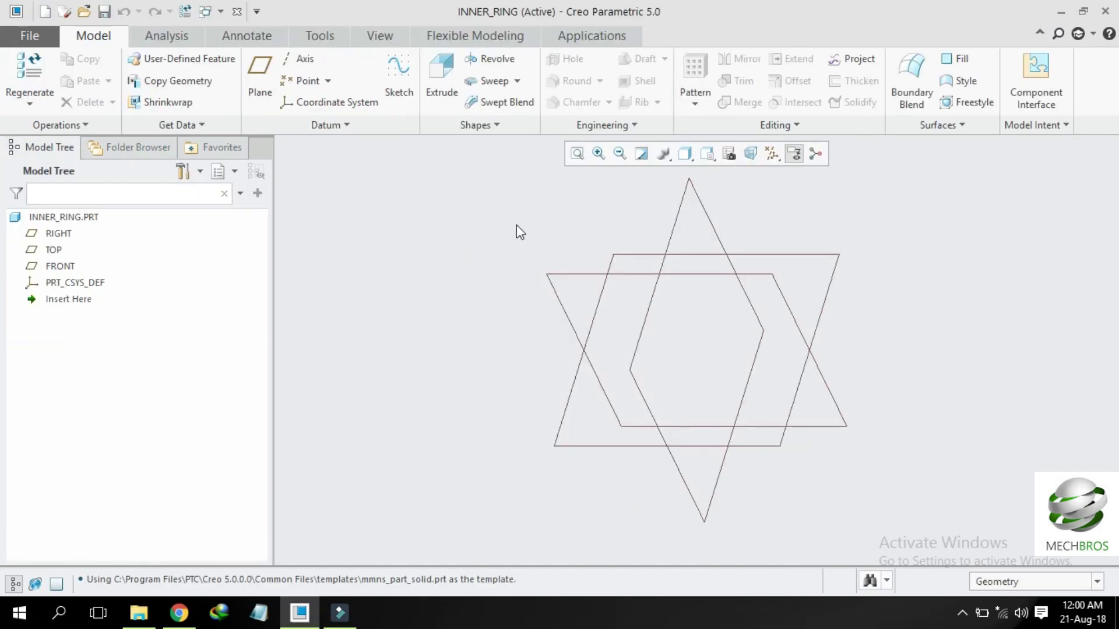
Step: Start a Revolve on the FRONT plane and sketch a 31 by 12 mm center rectangle on the vertical reference, 25 mm above the horizontal reference
left_click(774, 273)
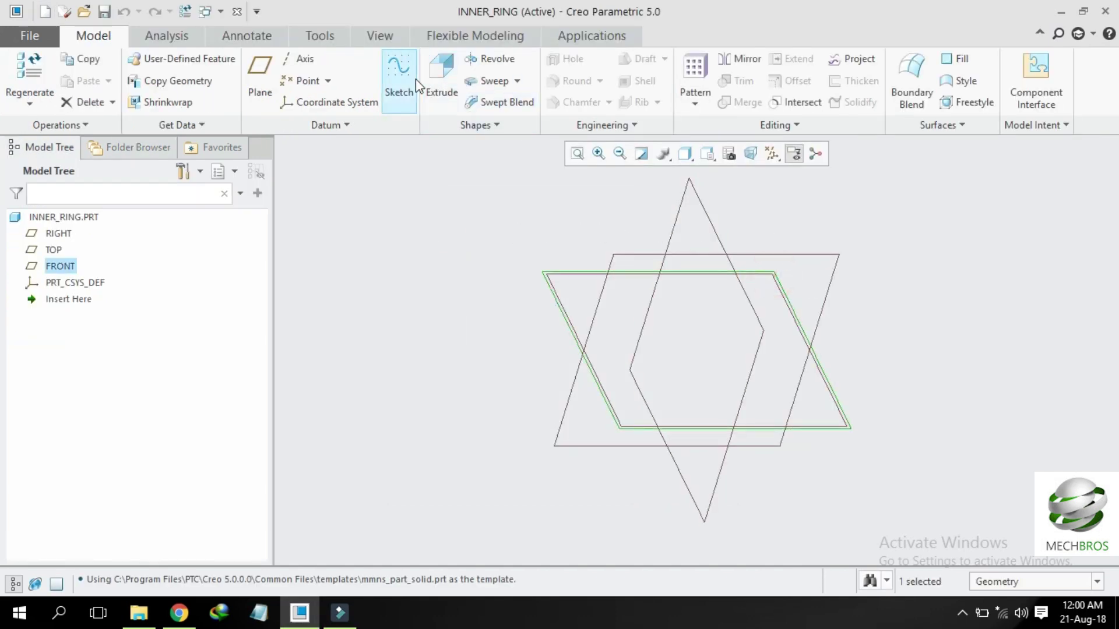
left_click(492, 59)
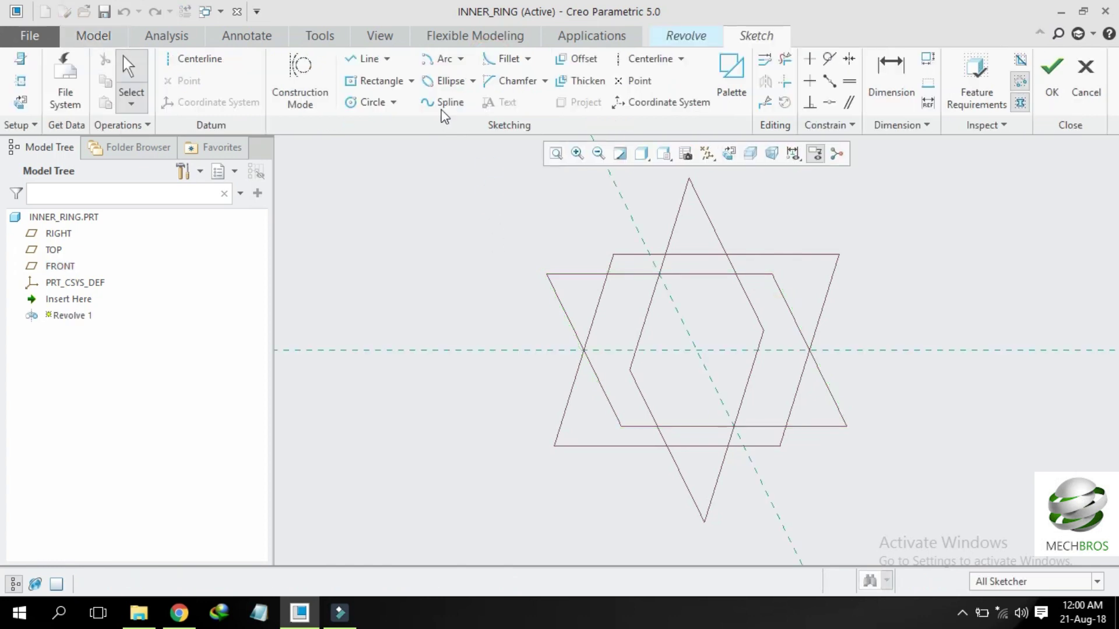
left_click(377, 81)
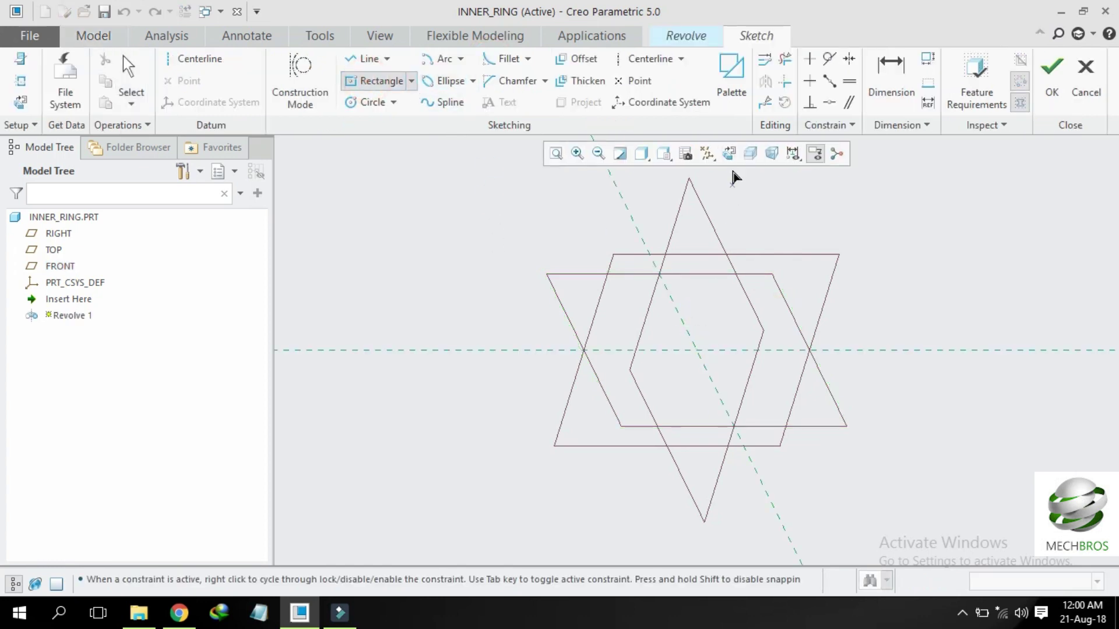
left_click(727, 152)
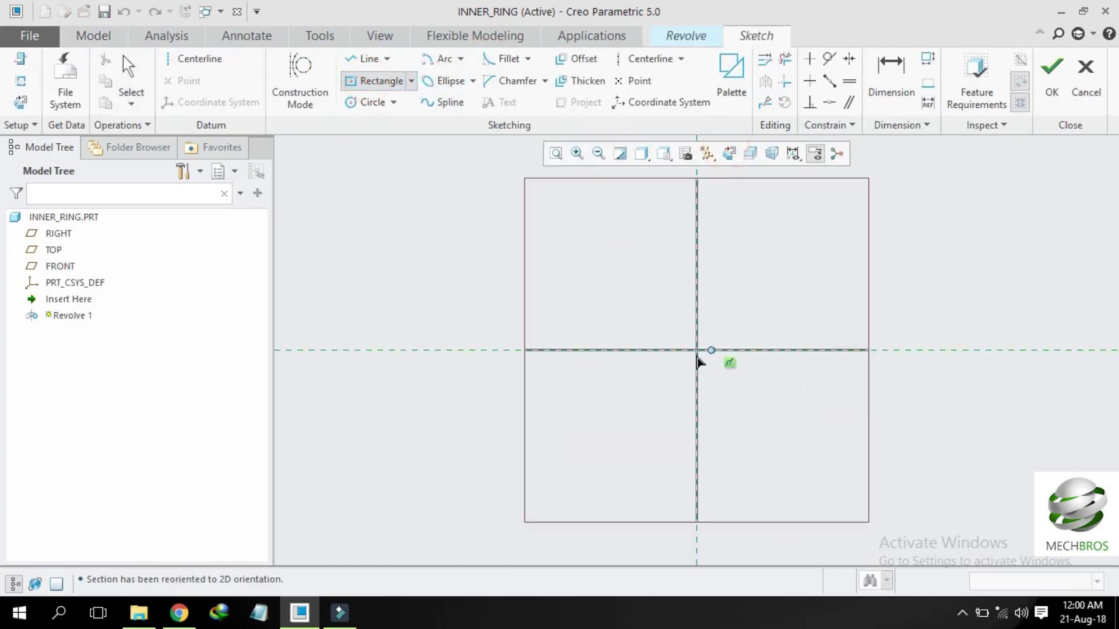
left_click(697, 270)
left_click(728, 259)
middle_click(777, 299)
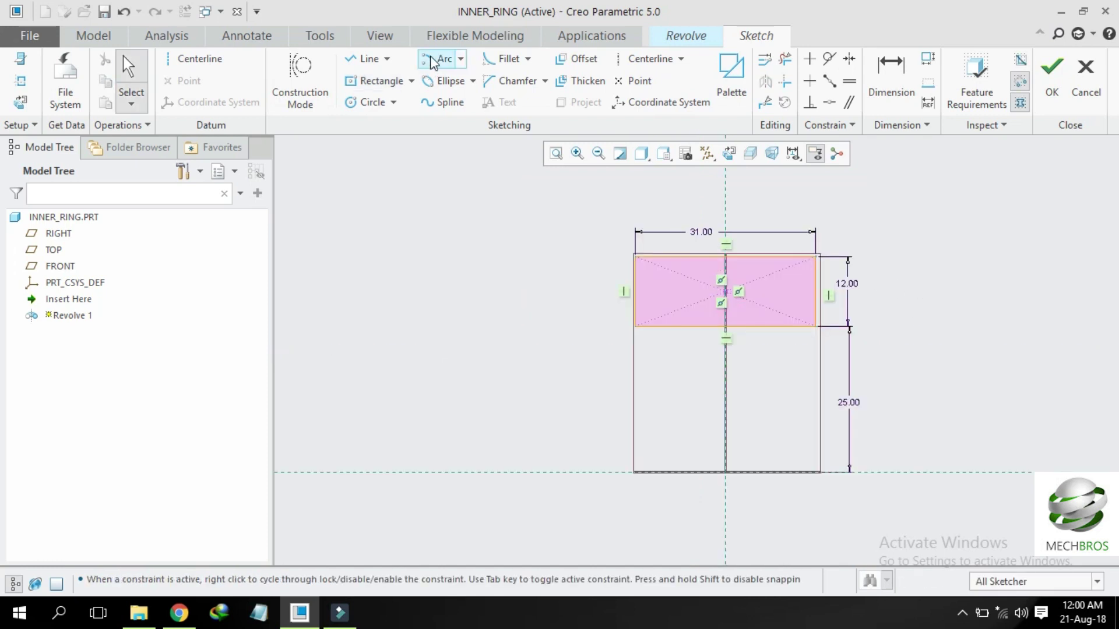
Step: Sketch a 12 mm radius arc centered on the vertical reference, 8 mm above the rectangle's top edge, with both ends on that edge
left_click(431, 63)
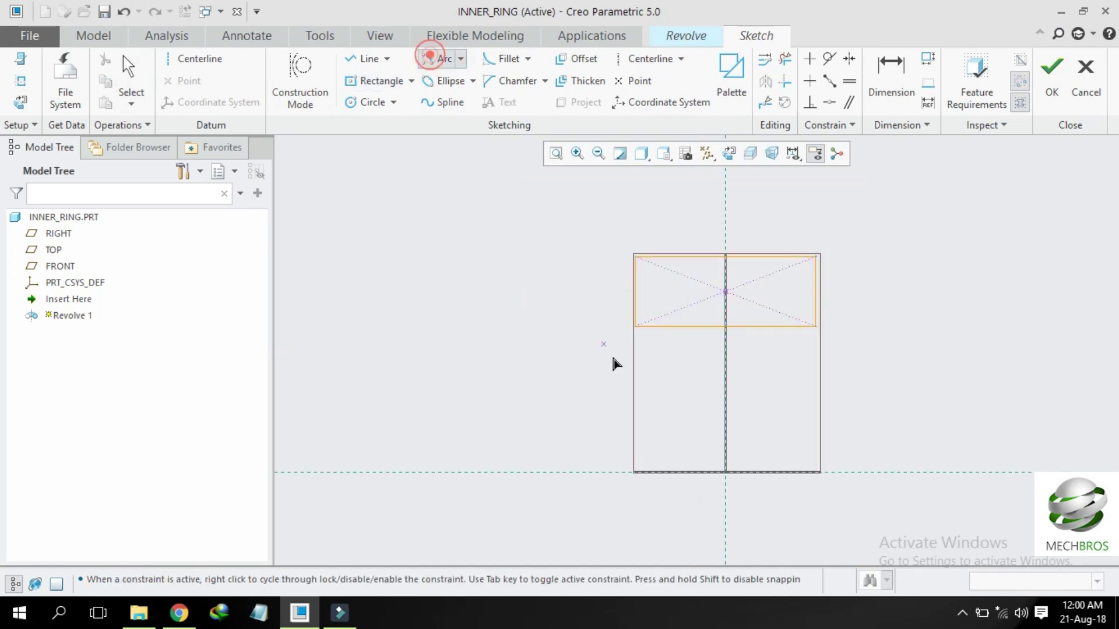
left_click(725, 215)
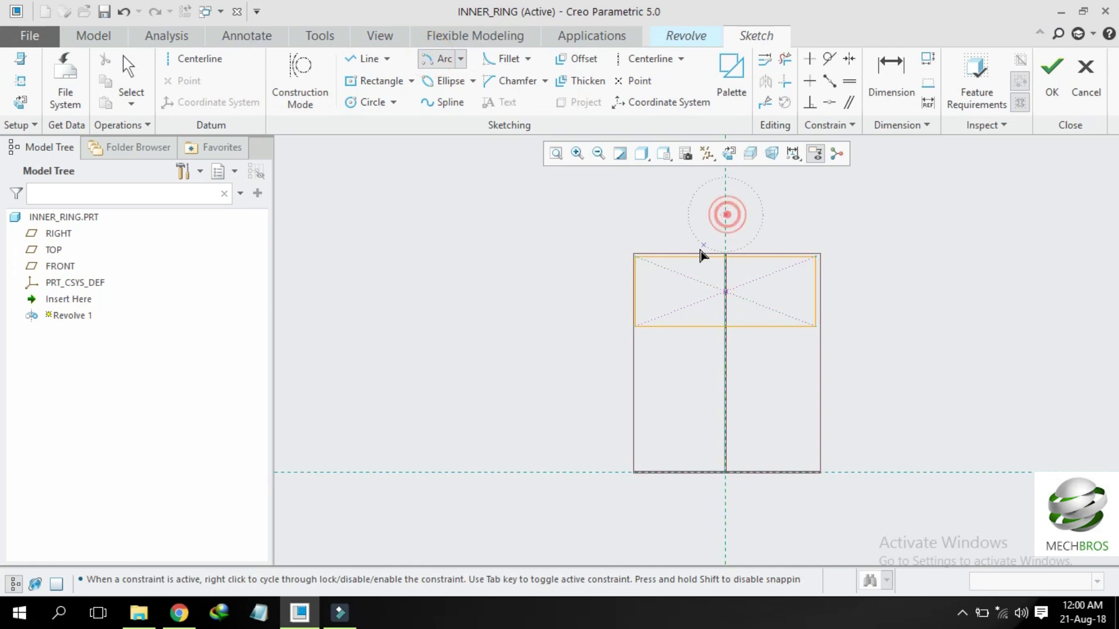
left_click(690, 257)
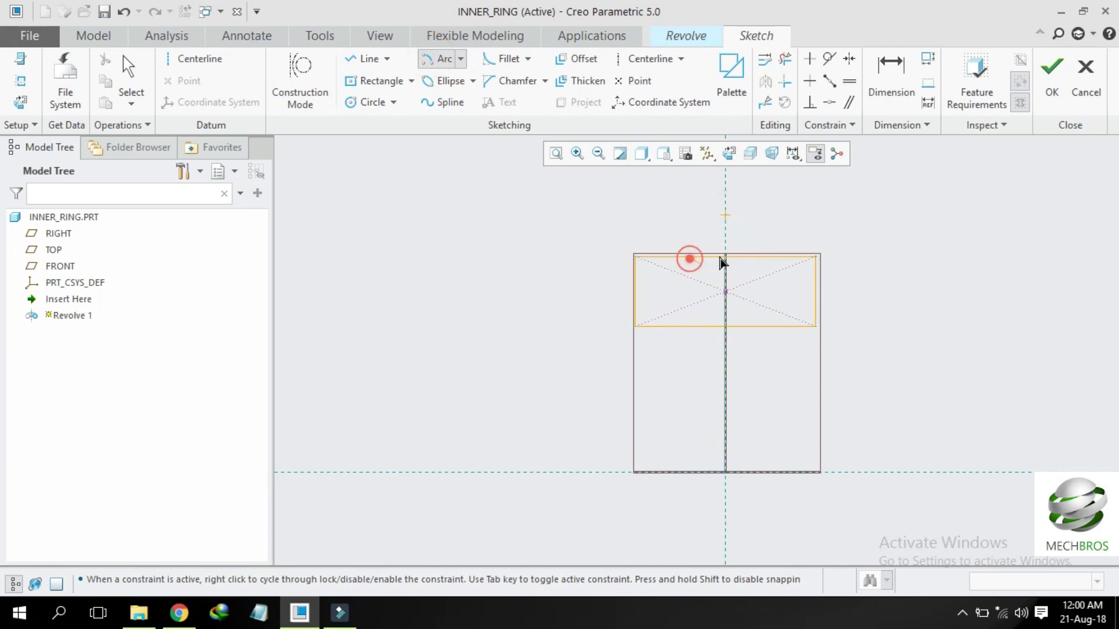
left_click(758, 257)
middle_click(739, 230)
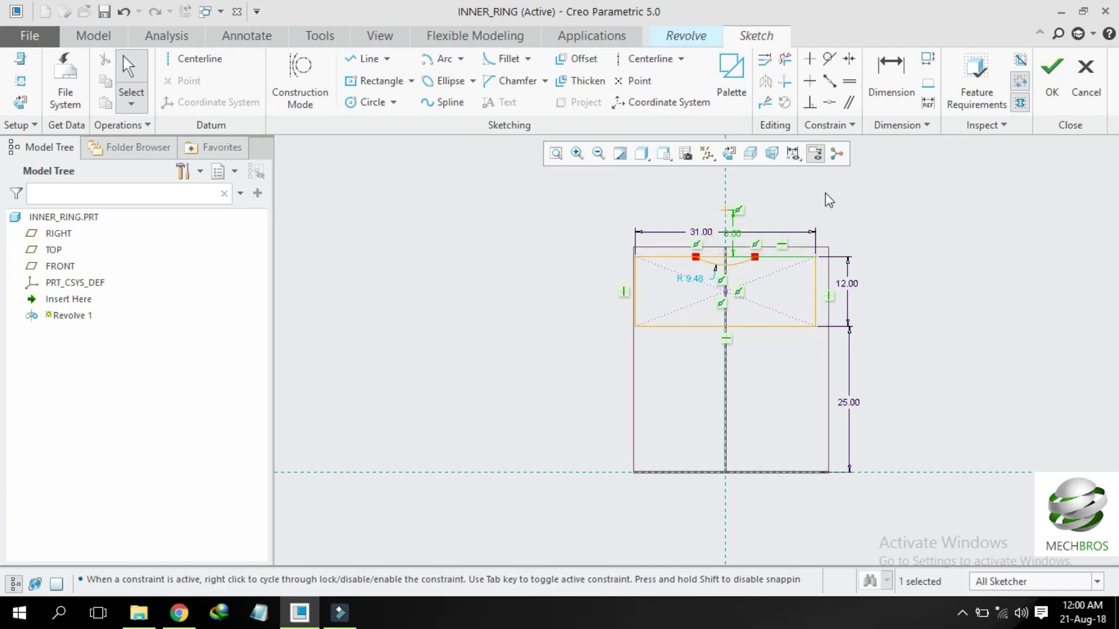
double_click(690, 278)
type("12")
key("Return")
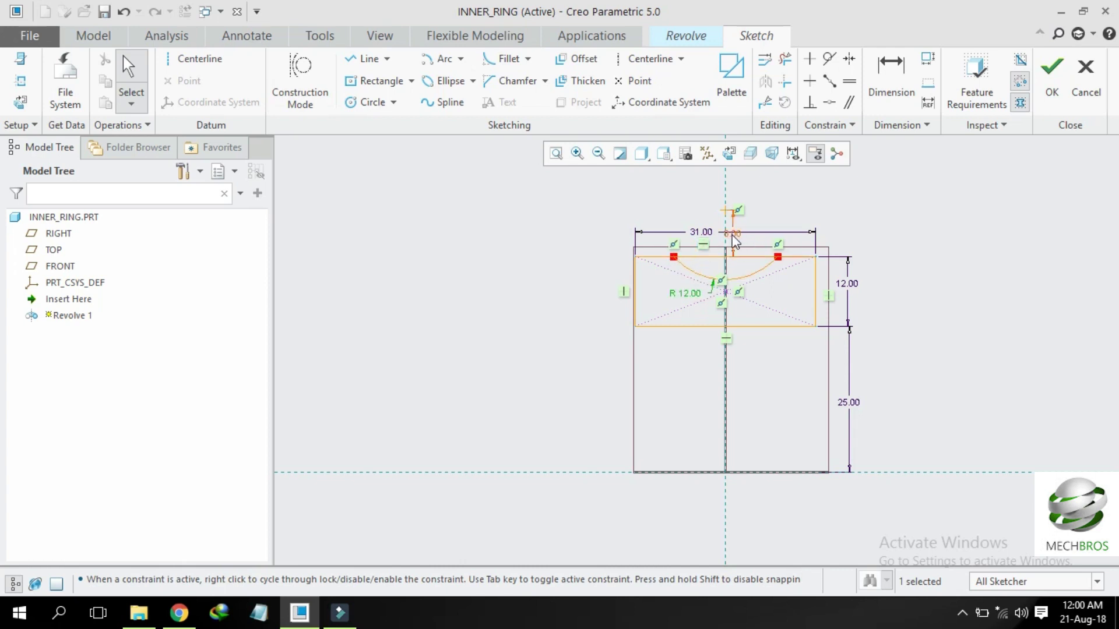
left_click_drag(733, 232, 766, 220)
Step: Trim away the rectangle's top edge between the two ends of the arc to leave one closed grooved section
left_click(1050, 87)
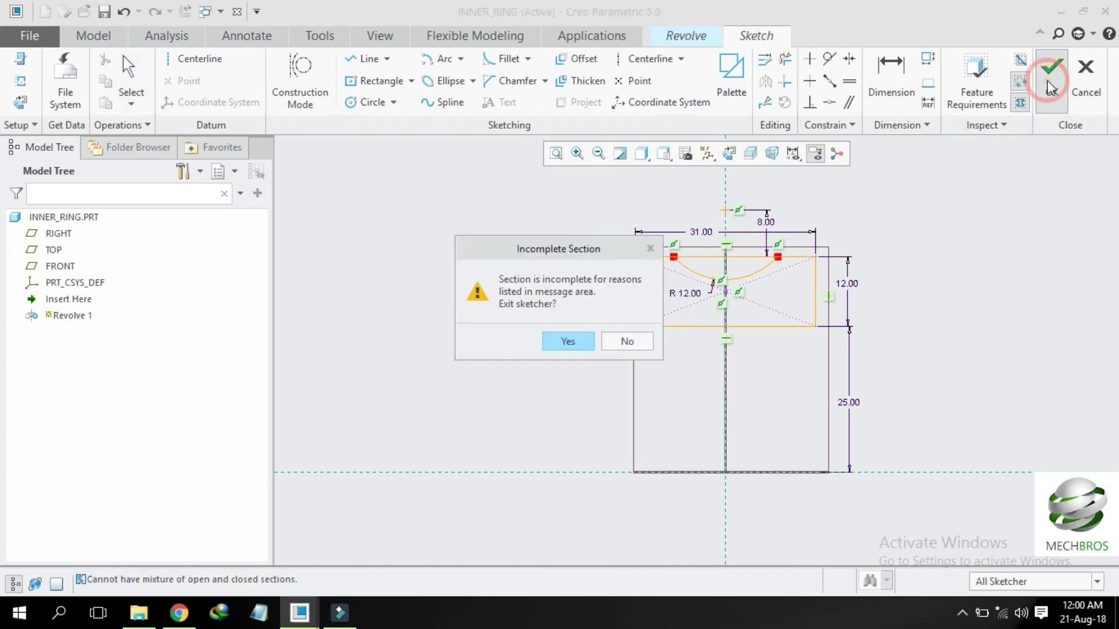
left_click(641, 343)
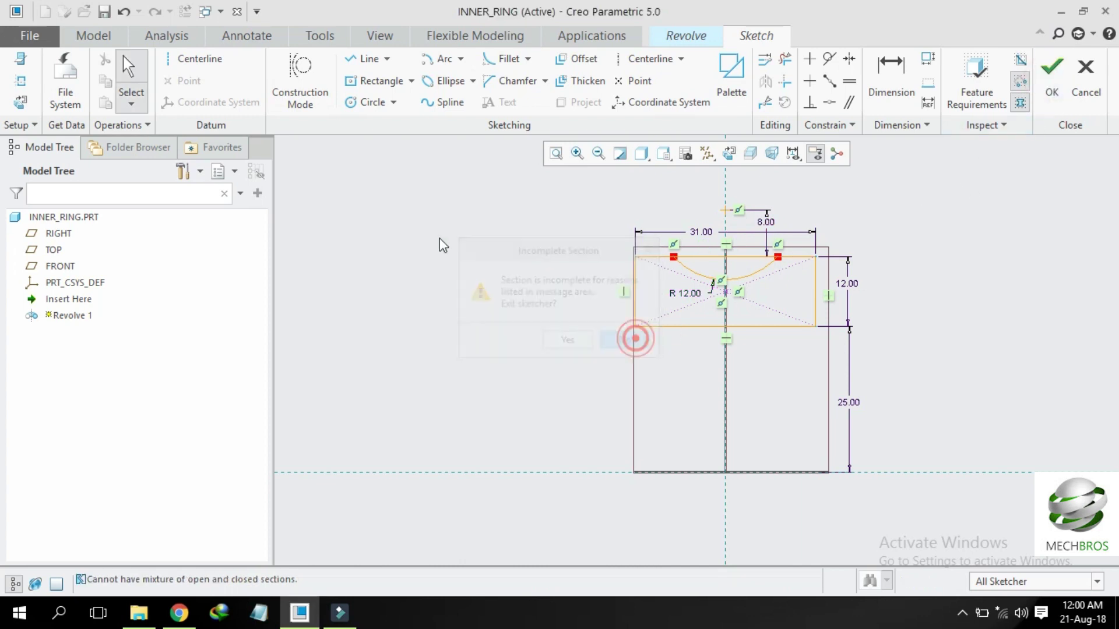
left_click(785, 58)
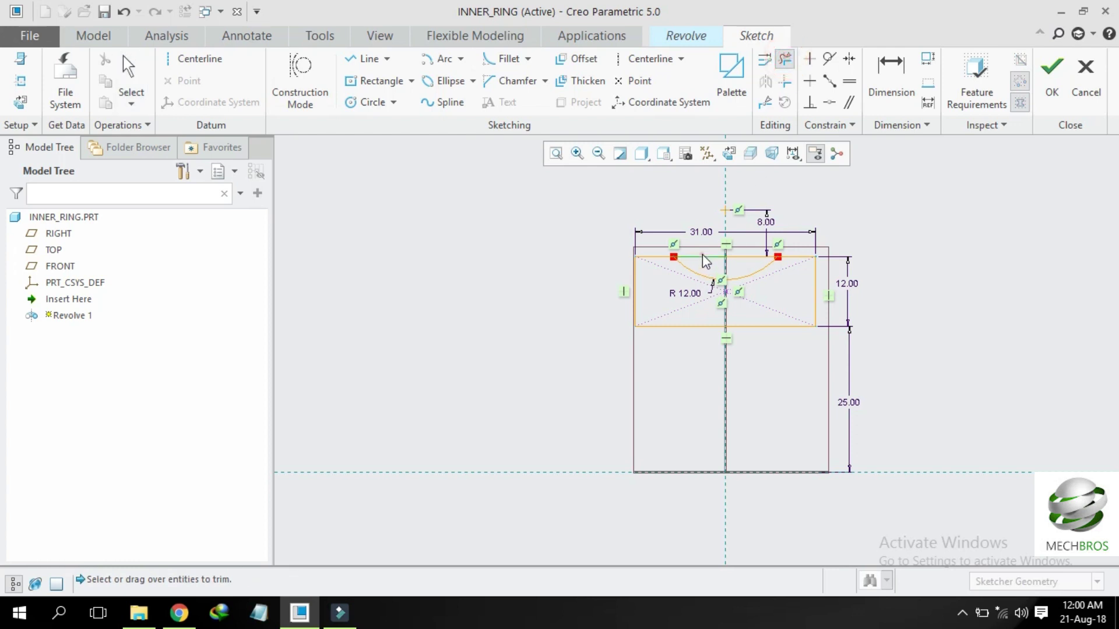
left_click(756, 258)
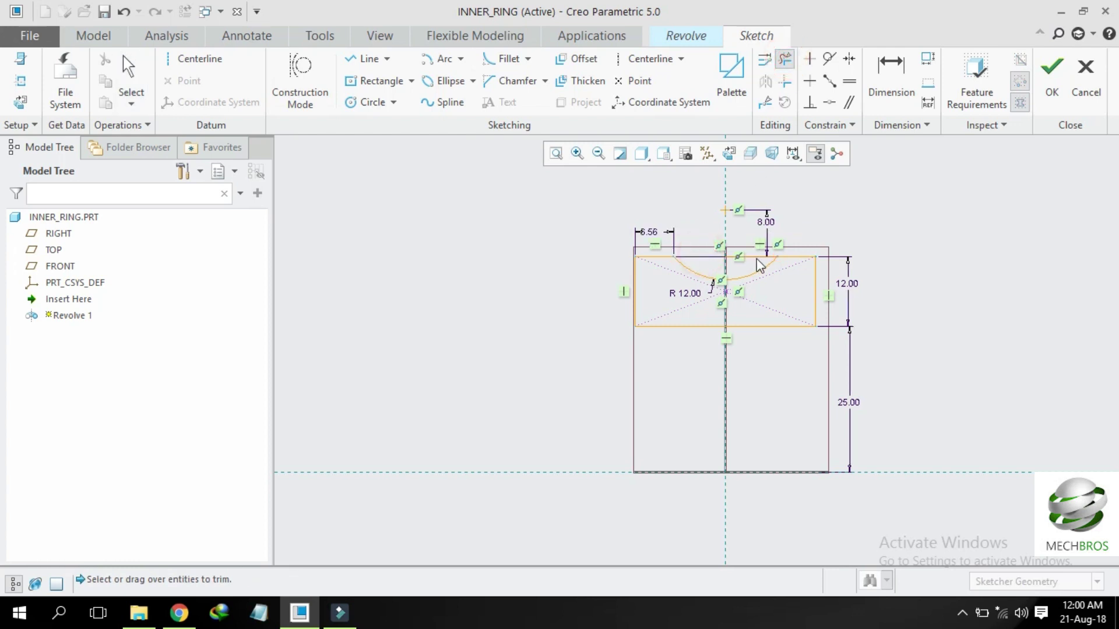
Step: Add a centerline along the horizontal reference and revolve the grooved section 360 degrees about it into a solid ring
left_click(192, 58)
left_click(388, 473)
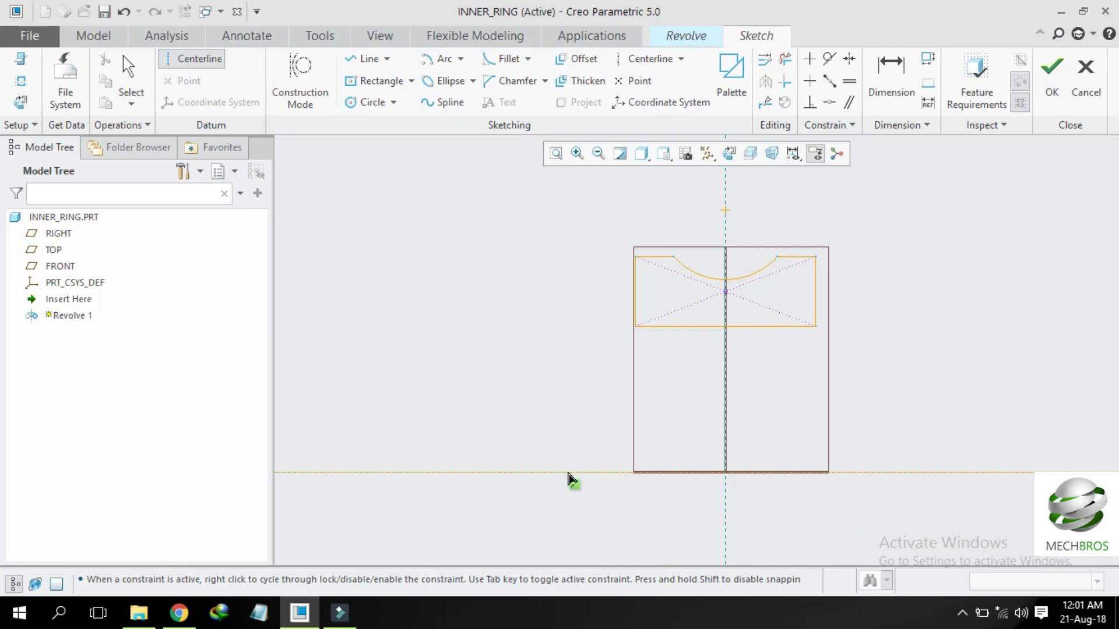
left_click(567, 471)
middle_click(973, 176)
left_click(1053, 78)
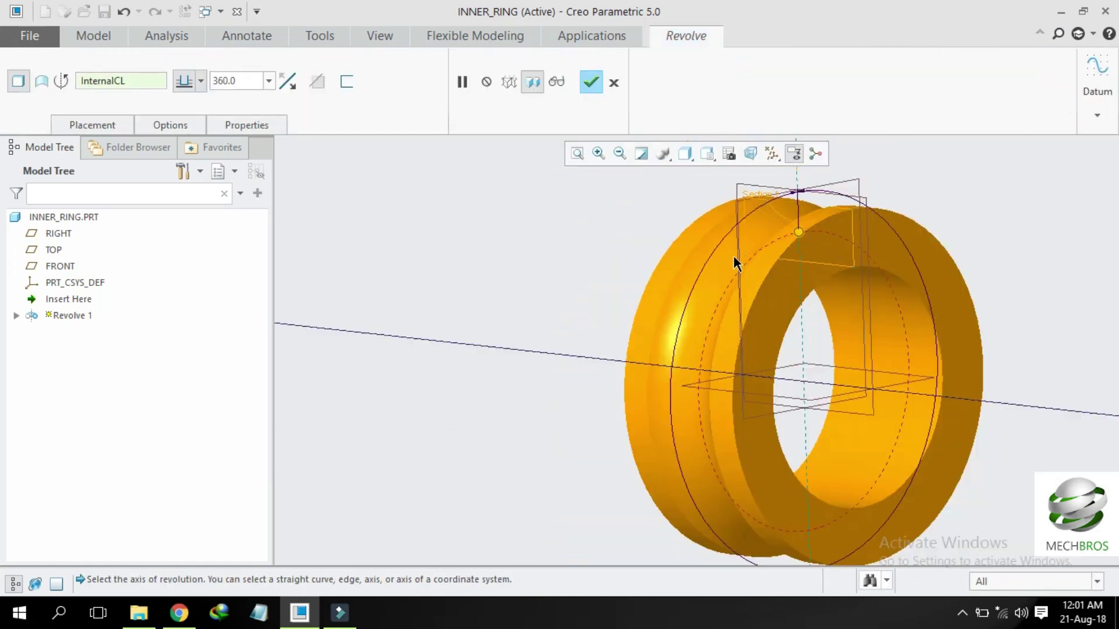
left_click(589, 82)
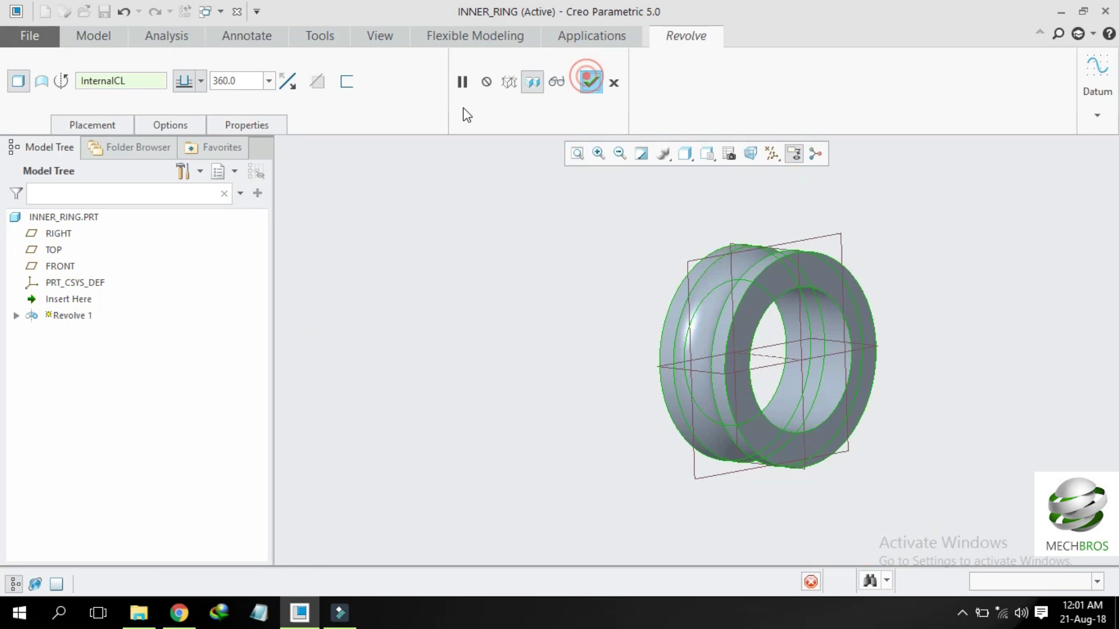
Step: Save INNER_RING.PRT in the Bearing_Assembly_Final folder and close its window
left_click(104, 12)
left_click(389, 531)
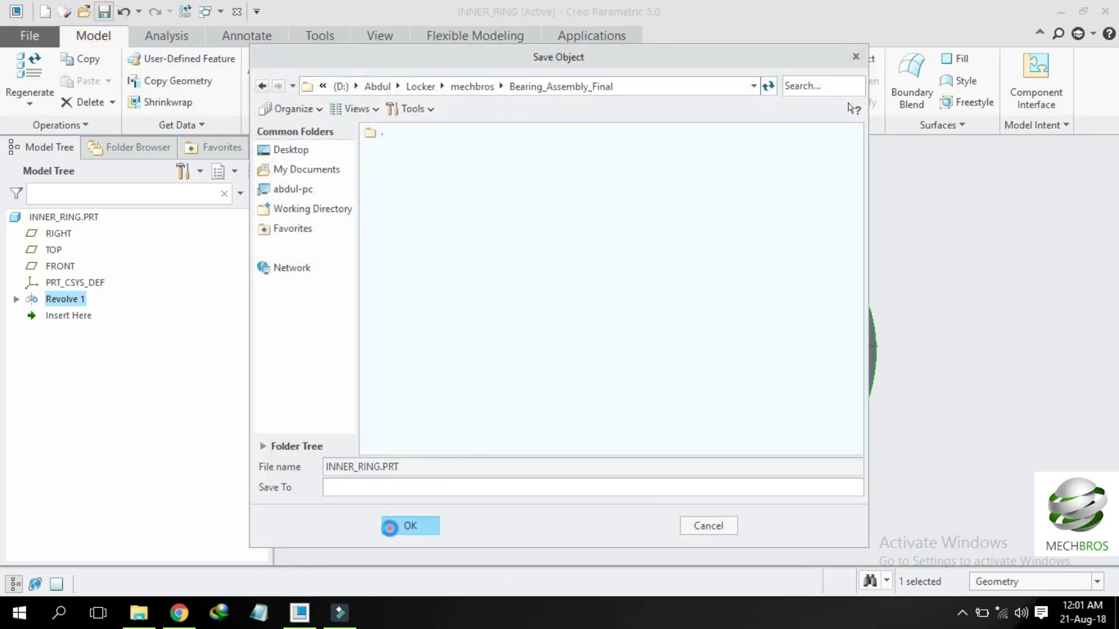
left_click(236, 11)
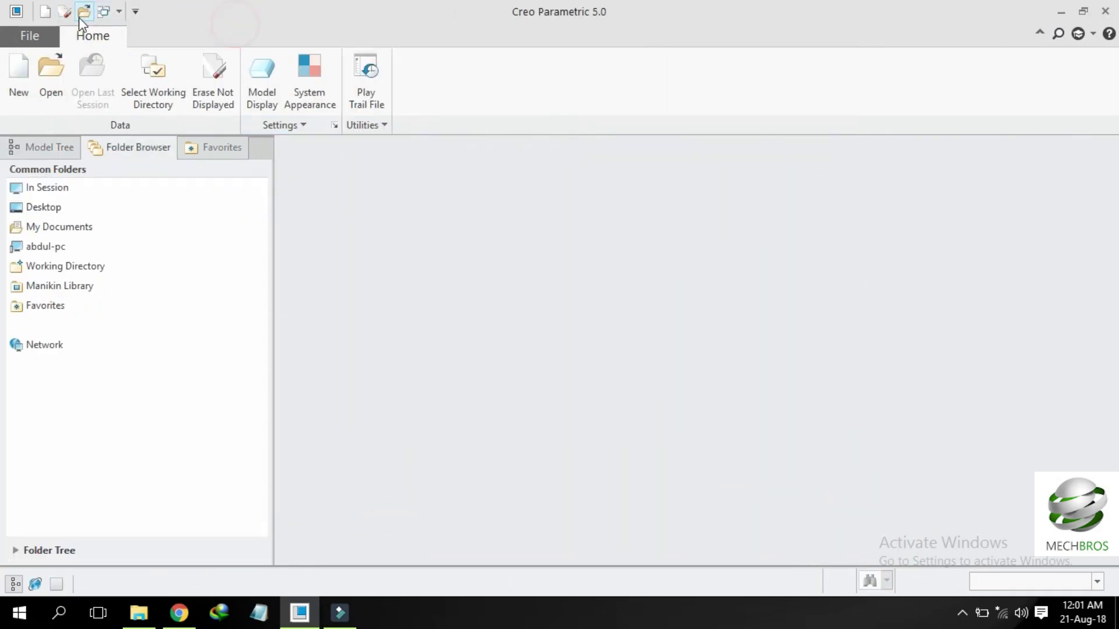
Step: Create a new solid part named Ball from the mmns_part_solid template instead of the default one
left_click(45, 12)
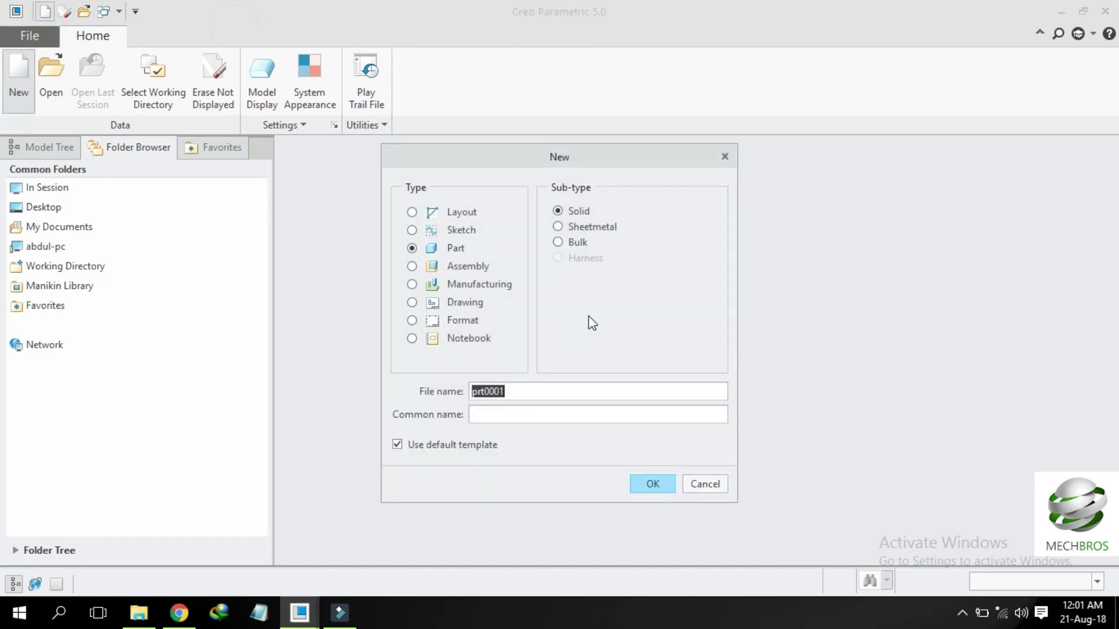
type("Ball")
left_click(442, 446)
left_click(644, 487)
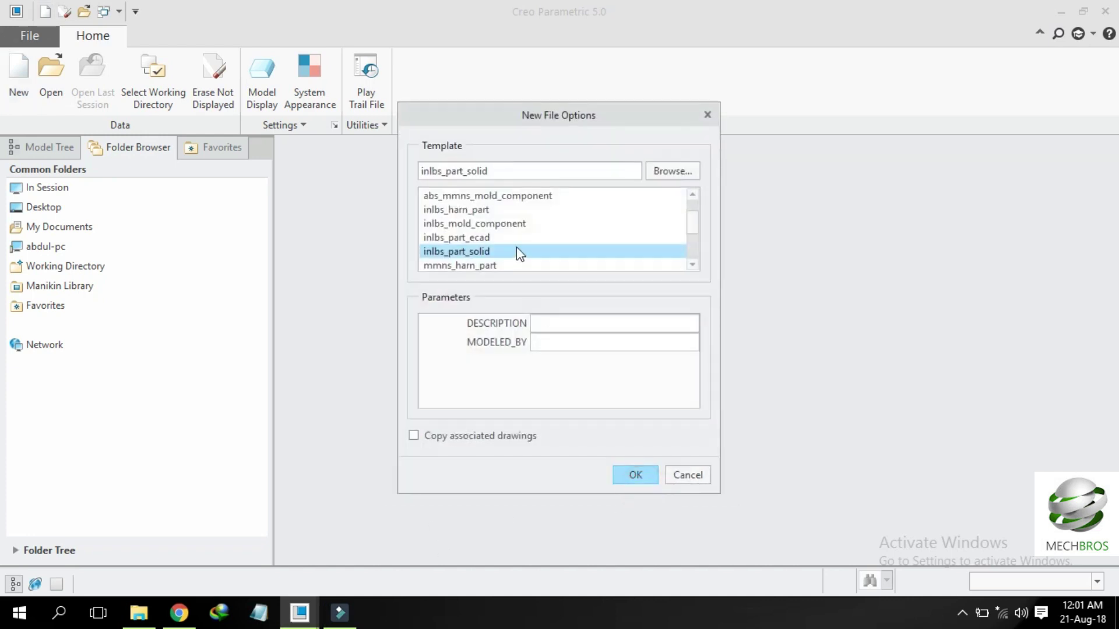
scroll(504, 256, "down", 2)
double_click(474, 223)
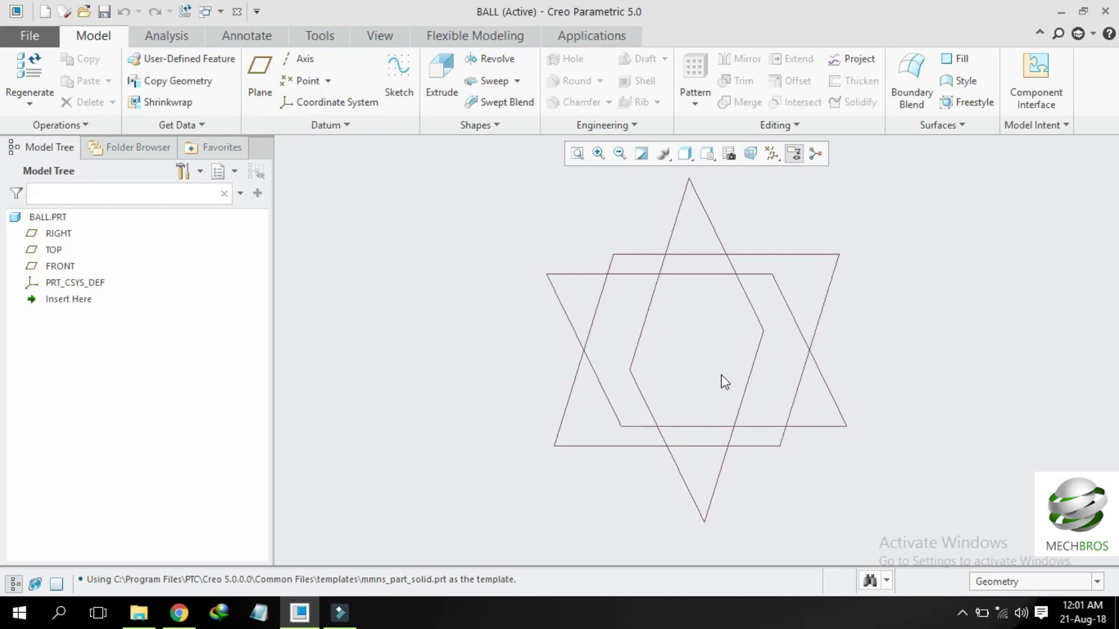
Step: Start a Revolve on the FRONT plane and sketch a semicircular arc of about 100 mm radius centered on the origin, ending on the vertical reference
left_click(755, 272)
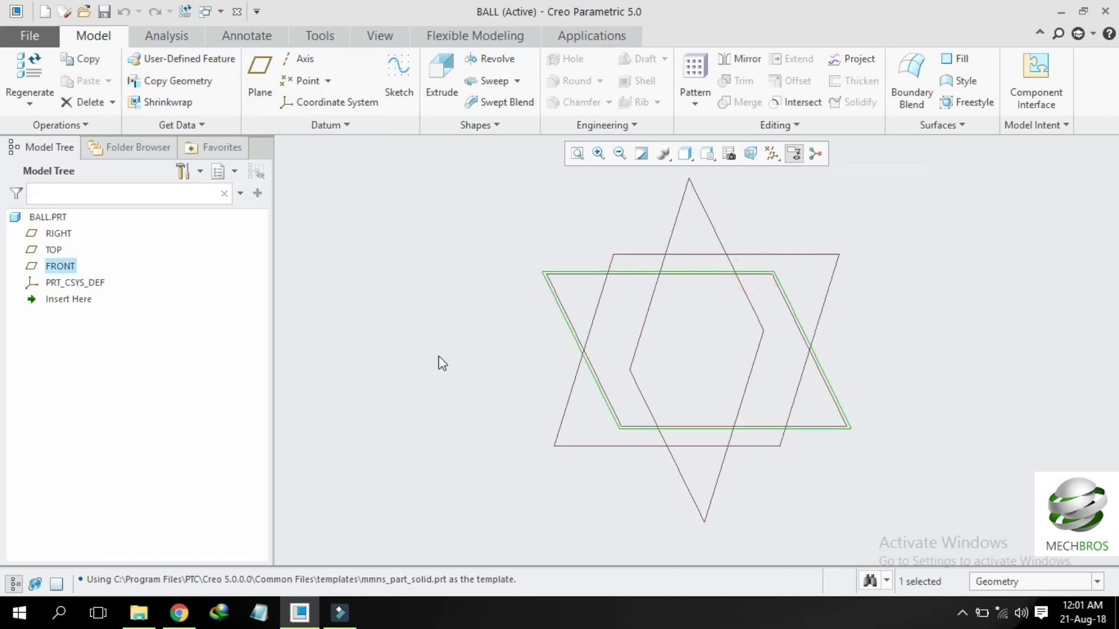
left_click(491, 59)
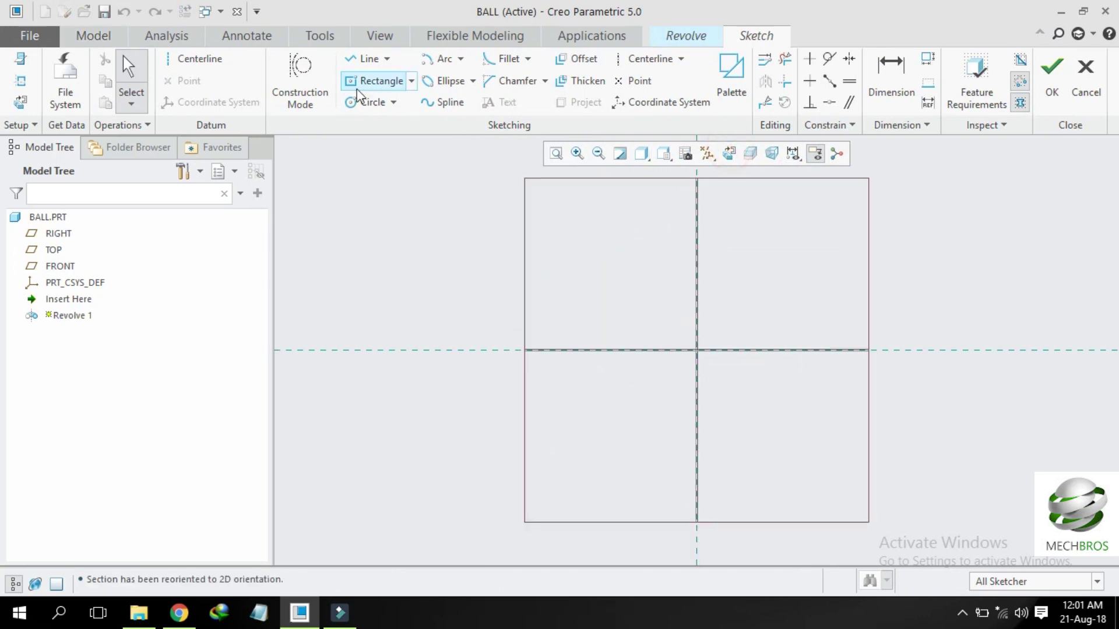
left_click(352, 103)
left_click(434, 58)
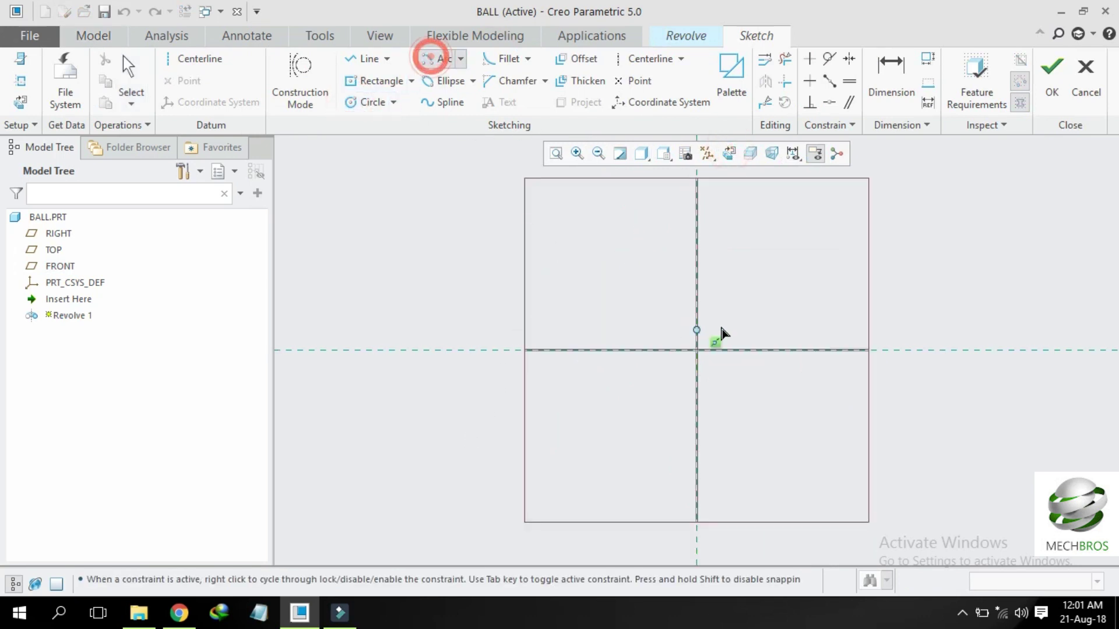
left_click(697, 350)
left_click(697, 283)
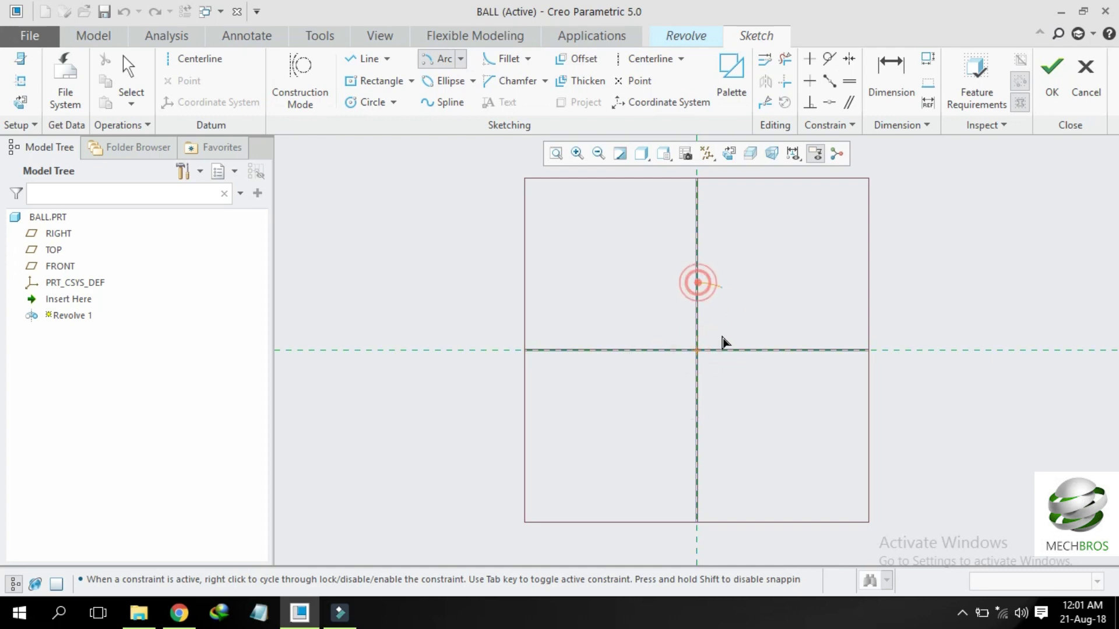
left_click(697, 417)
middle_click(753, 320)
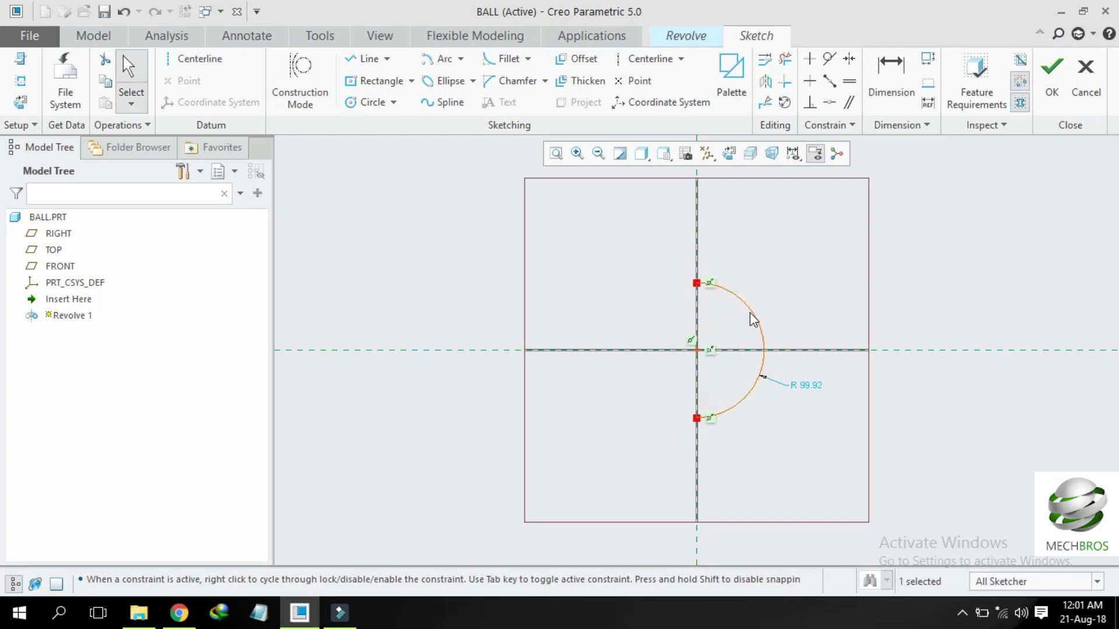
Step: Set the semicircular arc's radius to 12 mm
left_click(805, 387)
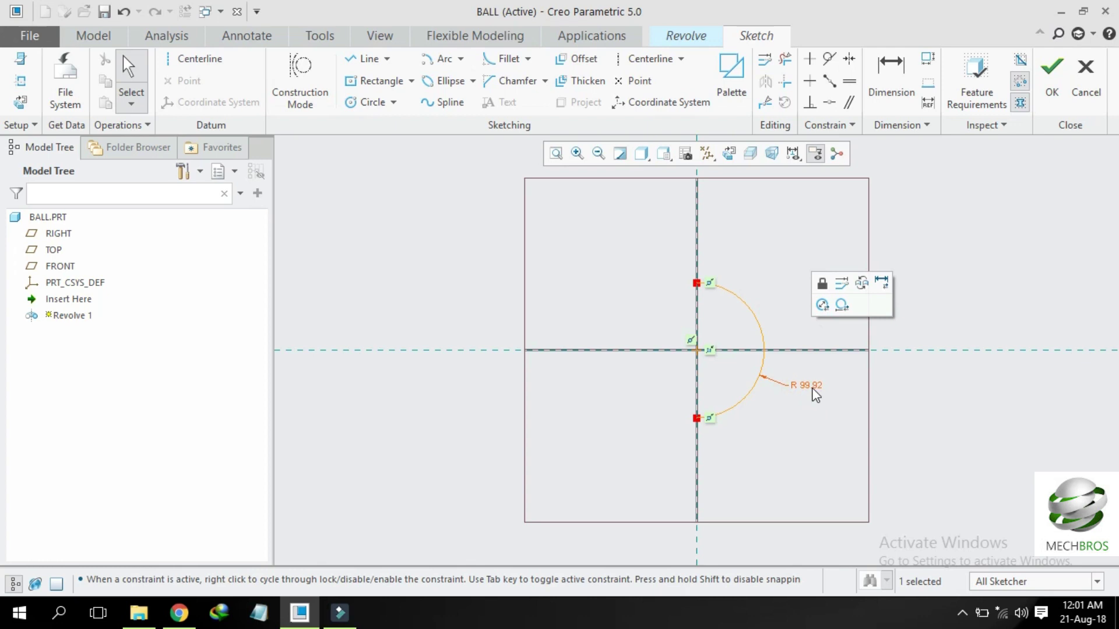
double_click(813, 387)
type("12")
key("Return")
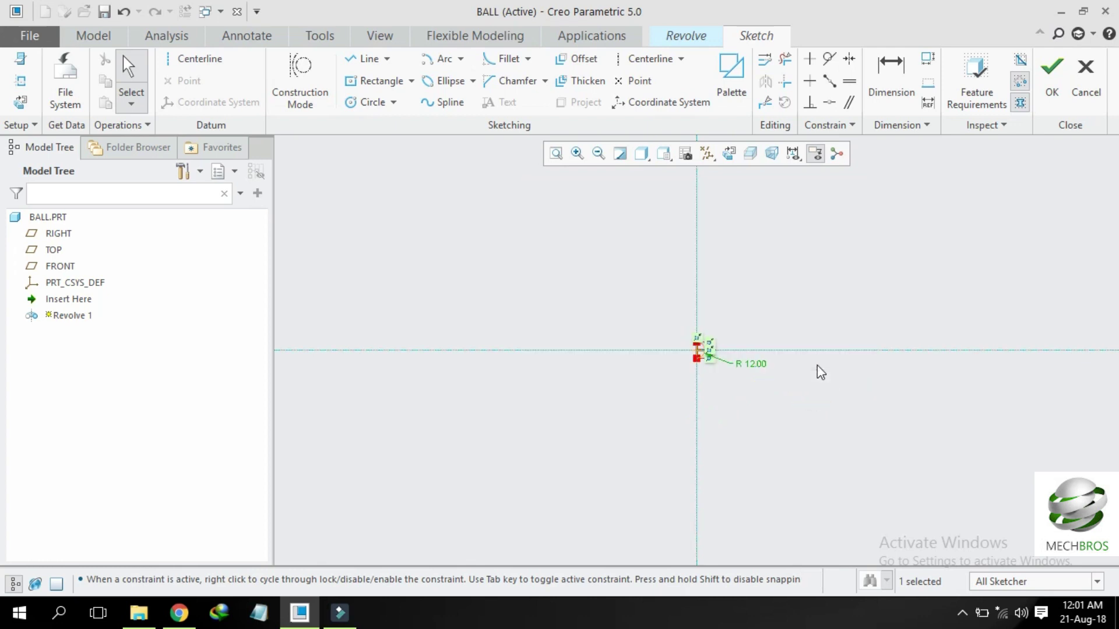
left_click(574, 153)
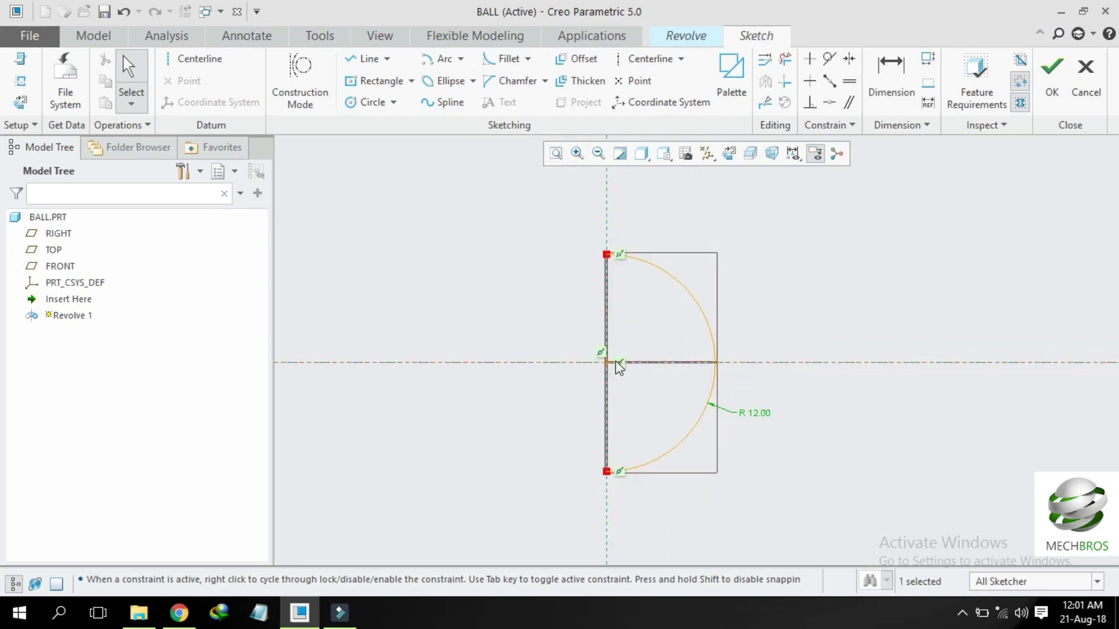
Step: Add a centerline along the vertical reference through the arc's center as the axis of revolution
left_click(194, 58)
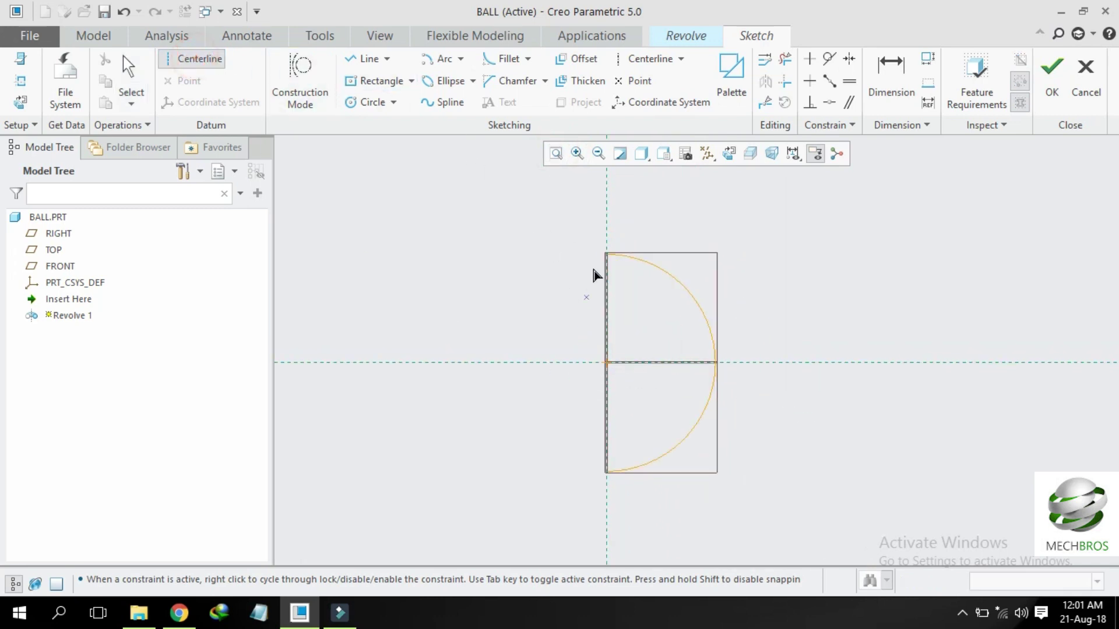
left_click(606, 213)
left_click(603, 506)
middle_click(595, 296)
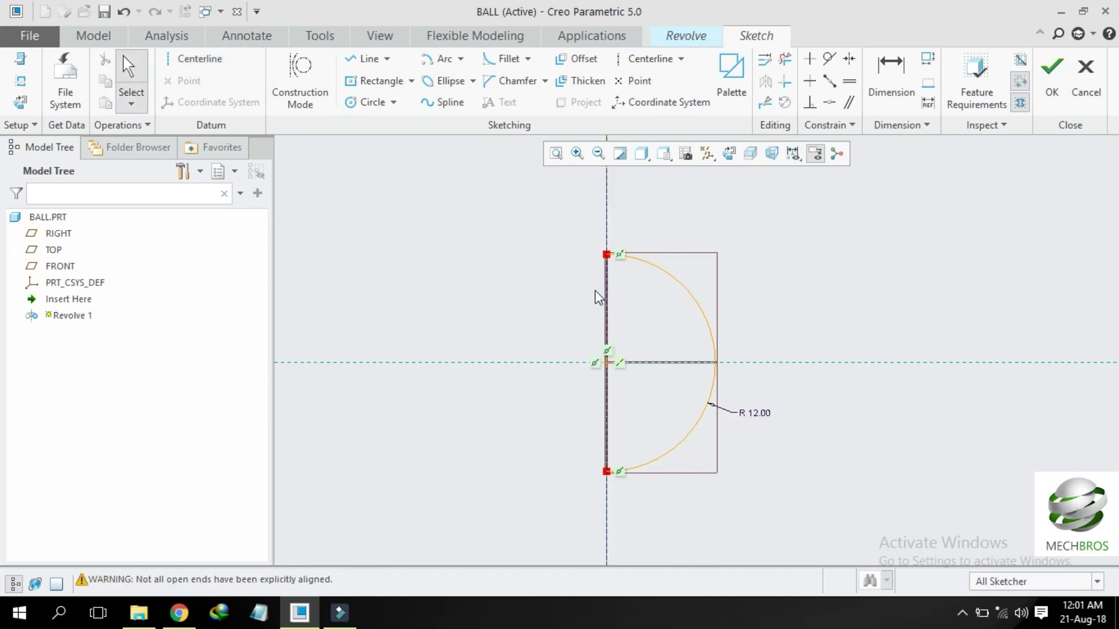
Step: Close the semicircle with a vertical line between the arc's ends and revolve the section 360 degrees into a solid sphere
left_click(358, 55)
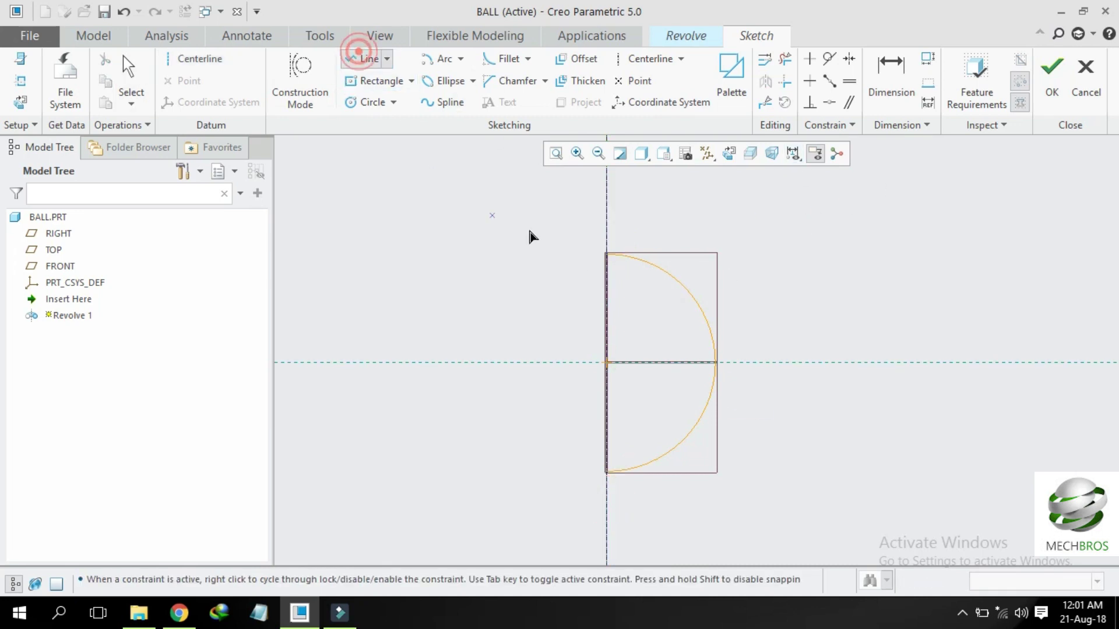
left_click(606, 254)
left_click(606, 472)
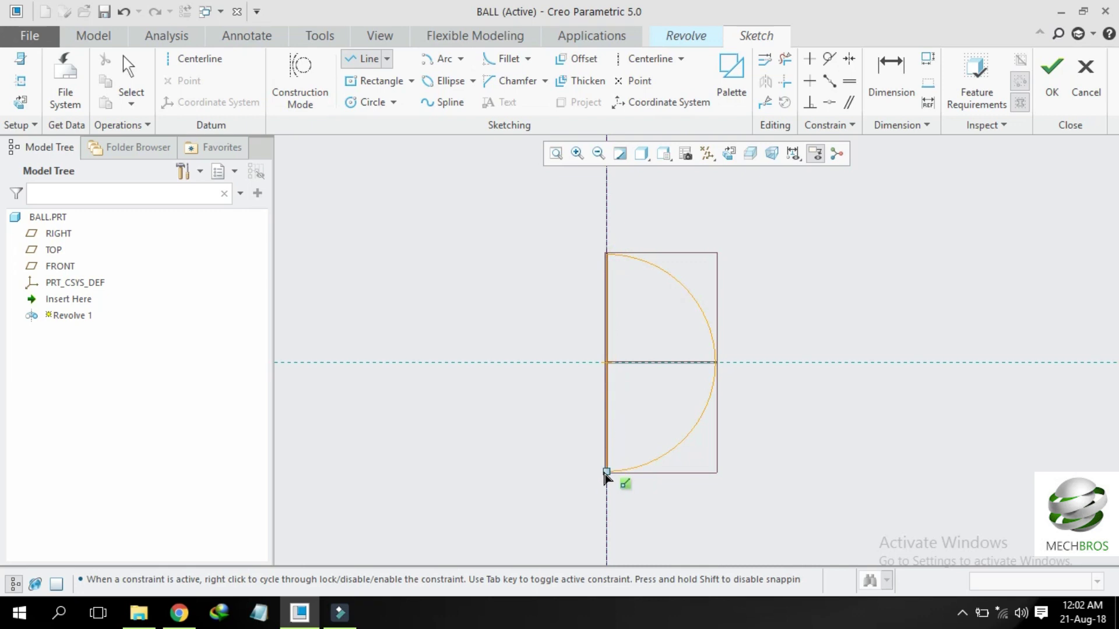
middle_click(857, 225)
left_click(1038, 89)
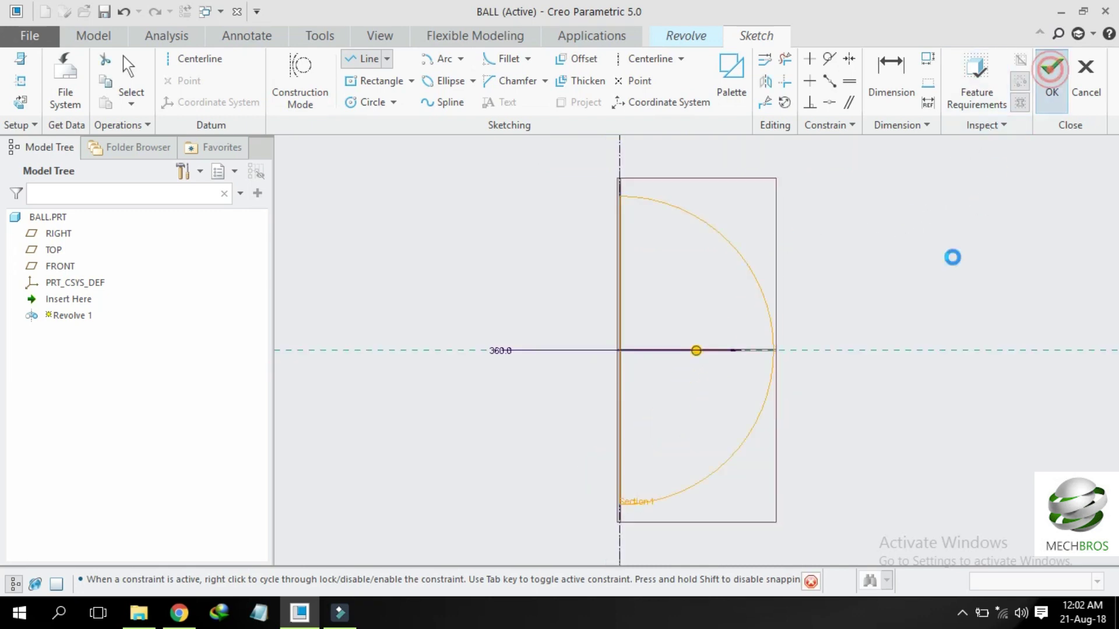
left_click(591, 81)
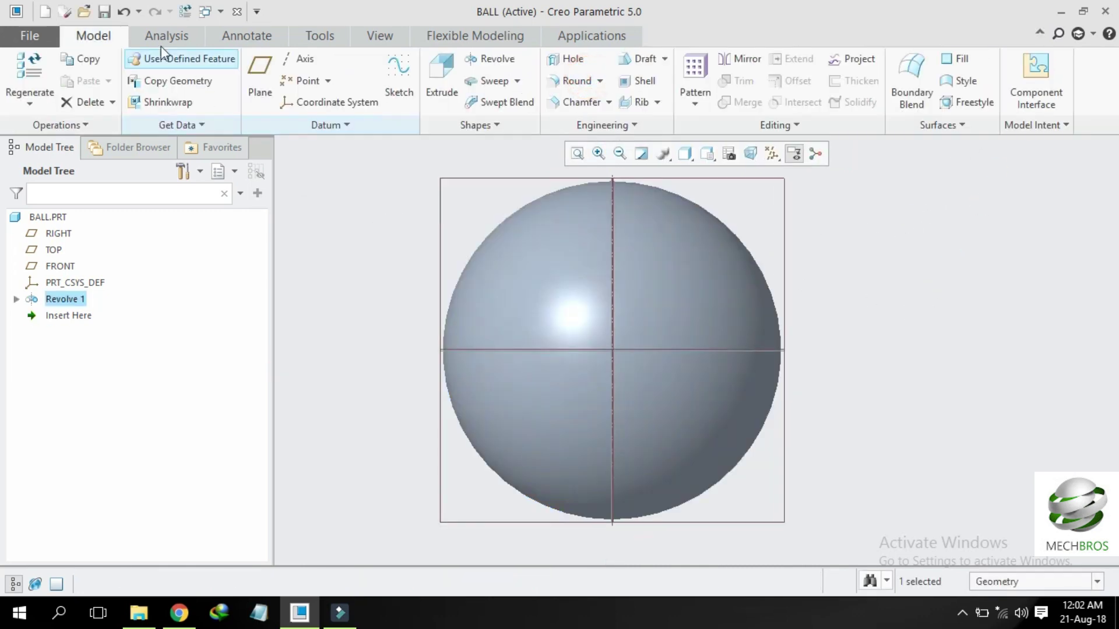
Step: Save BALL.PRT in the Bearing_Assembly_Final folder and close its window
left_click(103, 12)
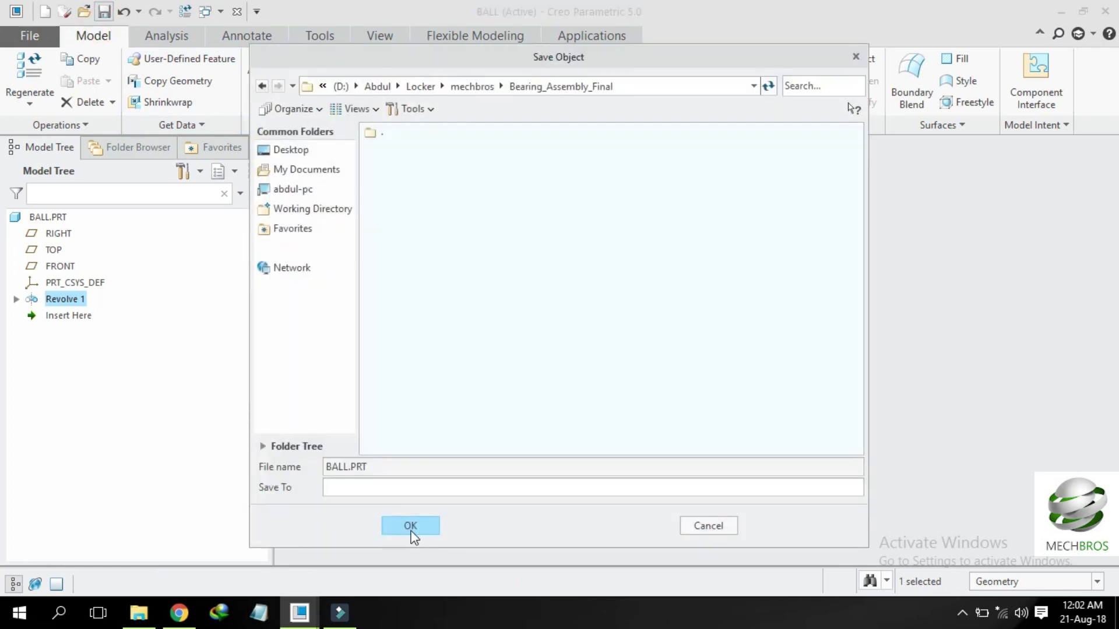
left_click(410, 526)
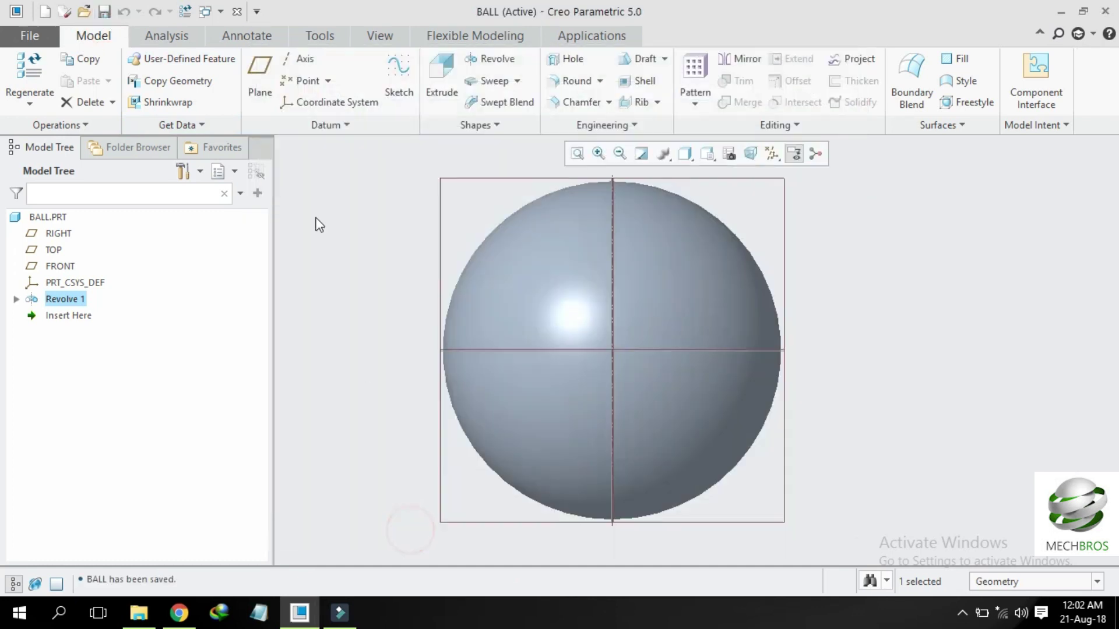
left_click(237, 12)
Step: Create a new solid part file named Cage using the mmns_part_solid template instead of the default
left_click(43, 11)
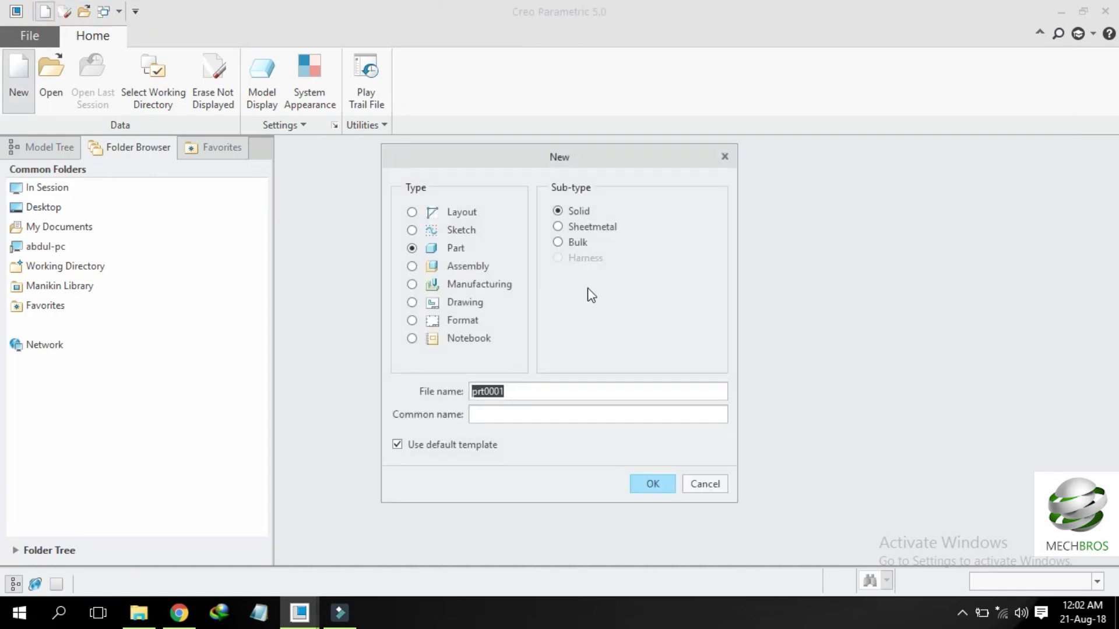
type("Cage")
left_click(428, 444)
left_click(652, 483)
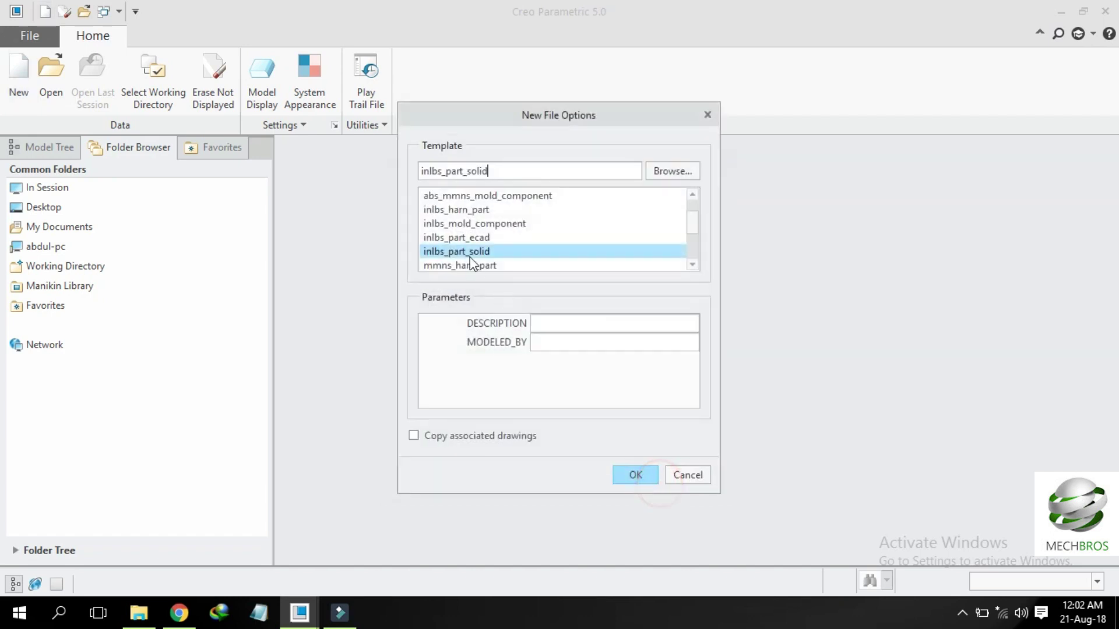
scroll(466, 245, "down", 2)
double_click(454, 225)
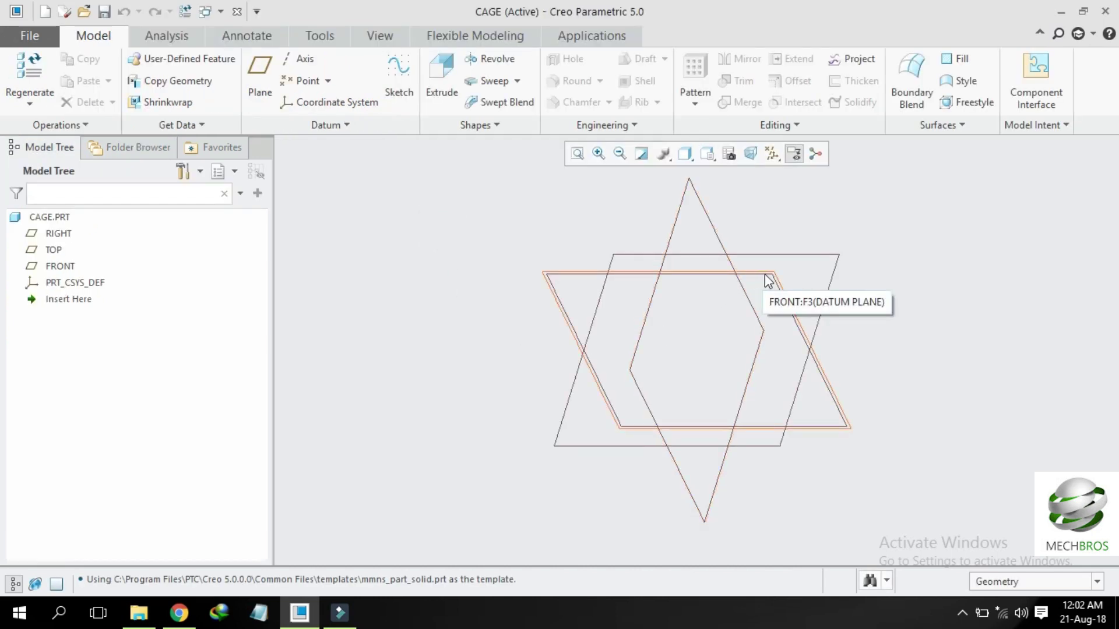
Step: Start an Extrude on the RIGHT plane and sketch two concentric circles about 95 mm and 133 mm in diameter at the origin
left_click(674, 224)
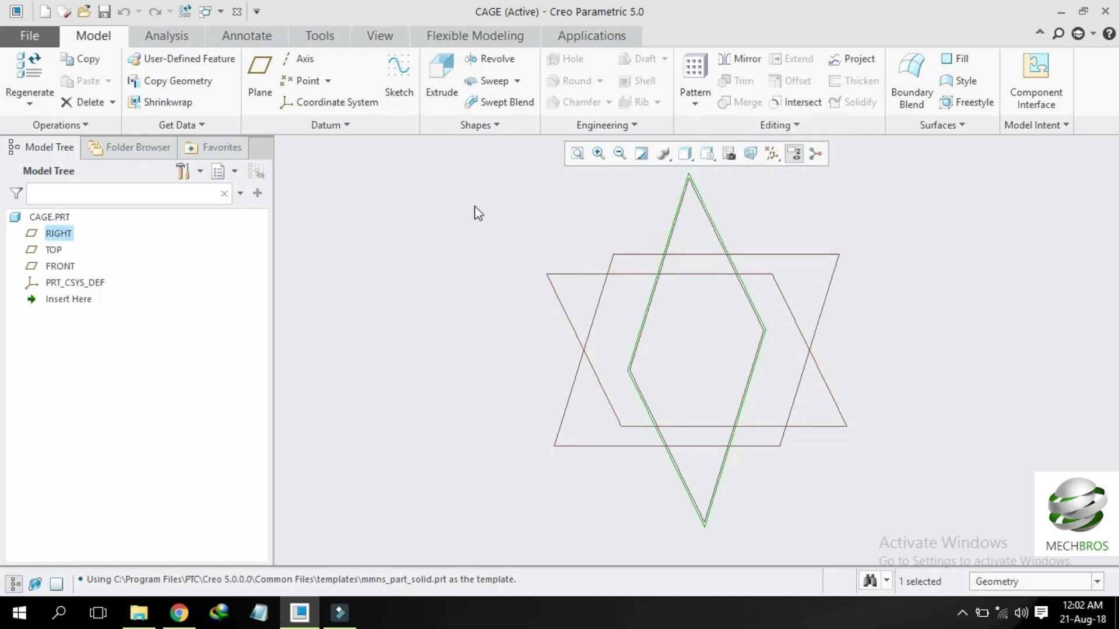
left_click(434, 65)
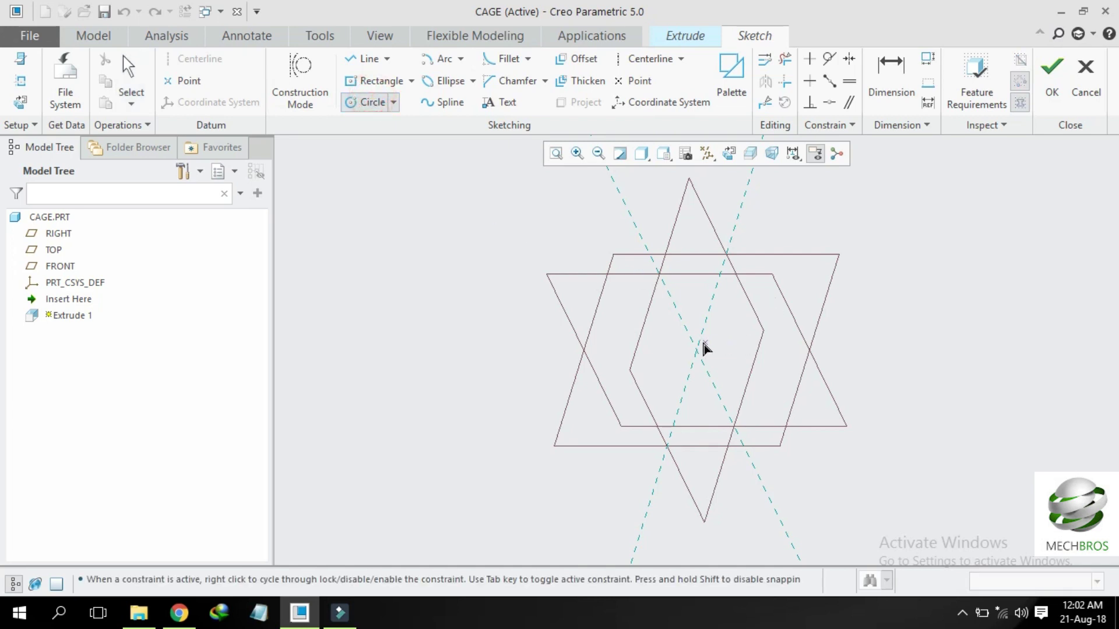
scroll(697, 358, "up", 3)
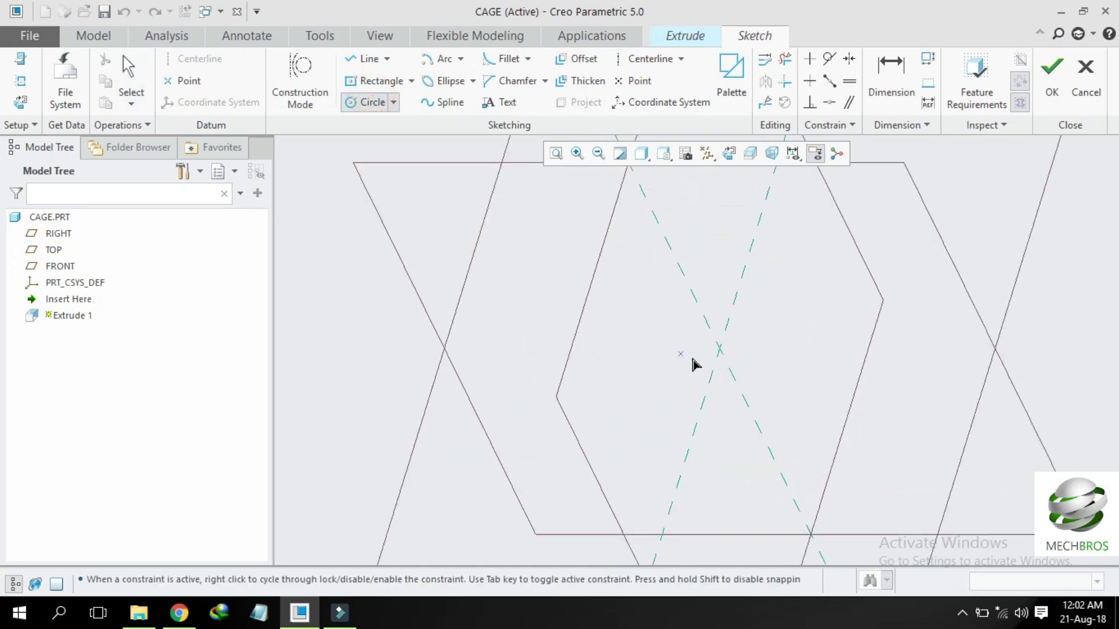
left_click(720, 350)
left_click(721, 361)
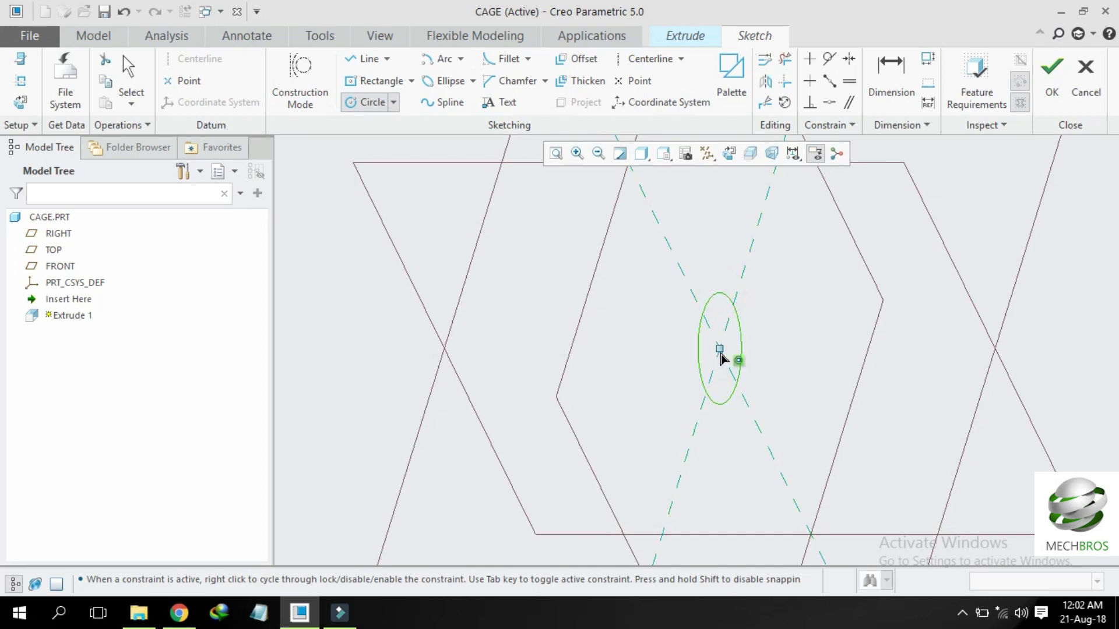
left_click(720, 350)
left_click(719, 272)
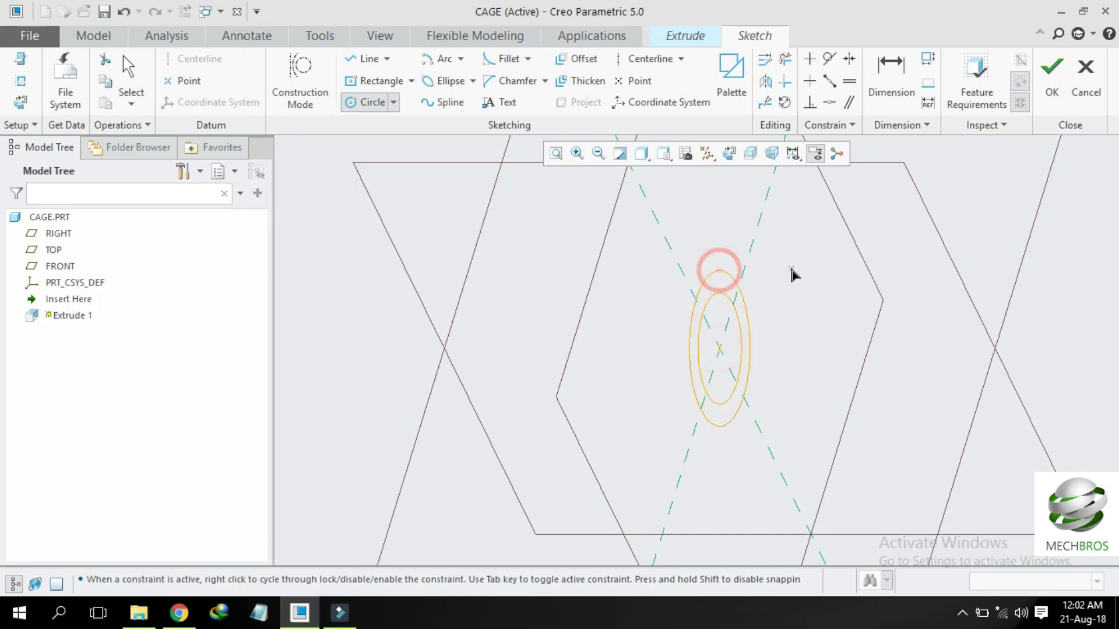
middle_click(797, 274)
Step: Set the inner circle's diameter to 80 mm and the outer circle's diameter to 100 mm
double_click(686, 268)
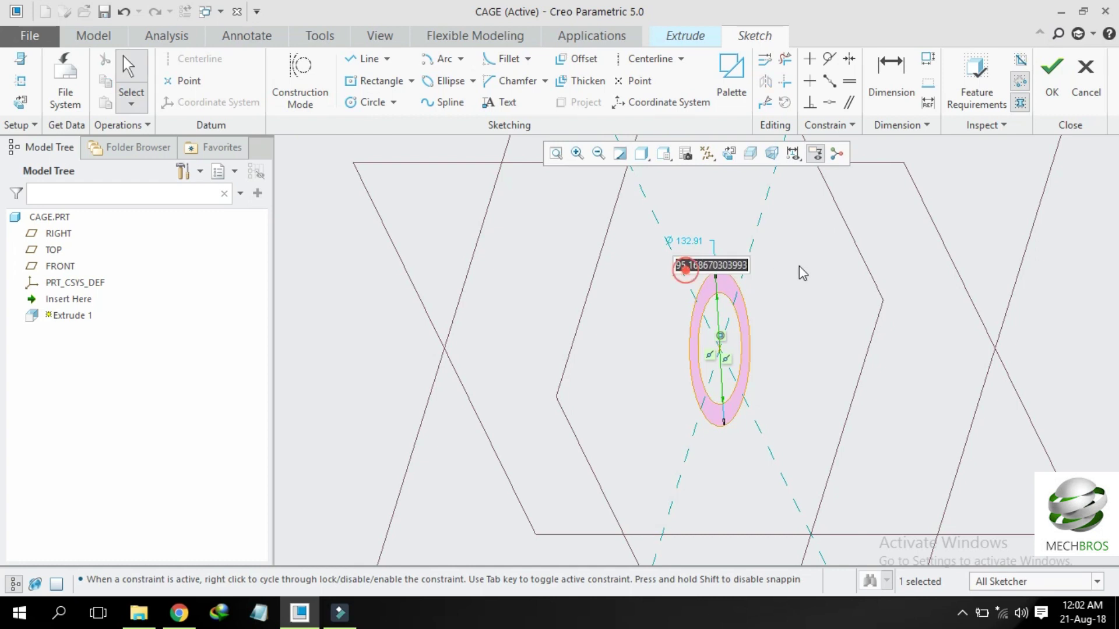
type("80")
key("Return")
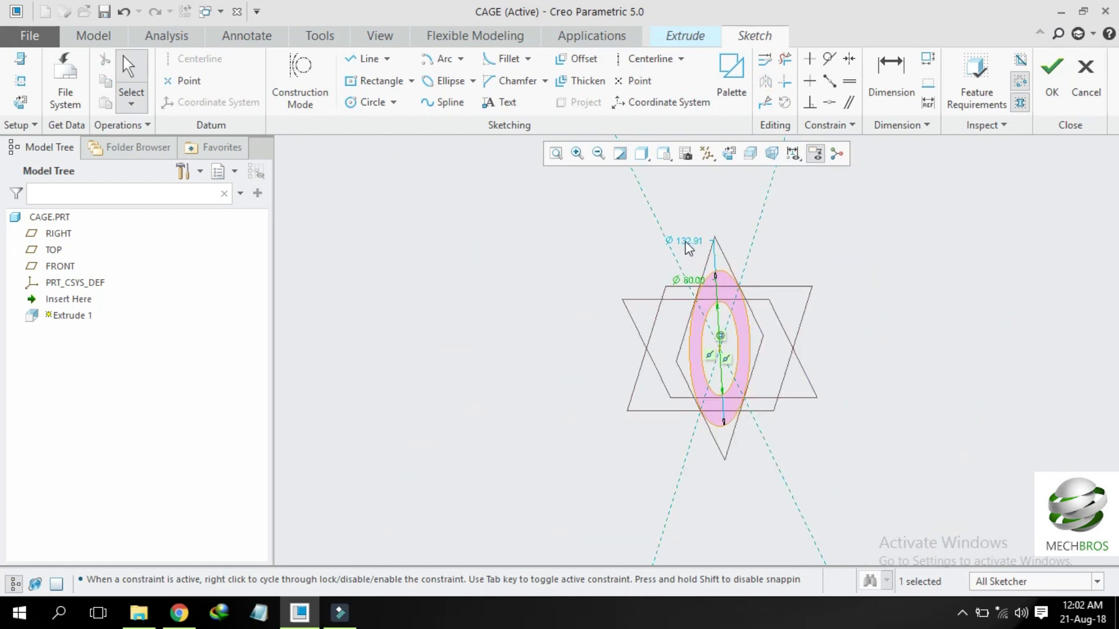
double_click(687, 241)
type("100")
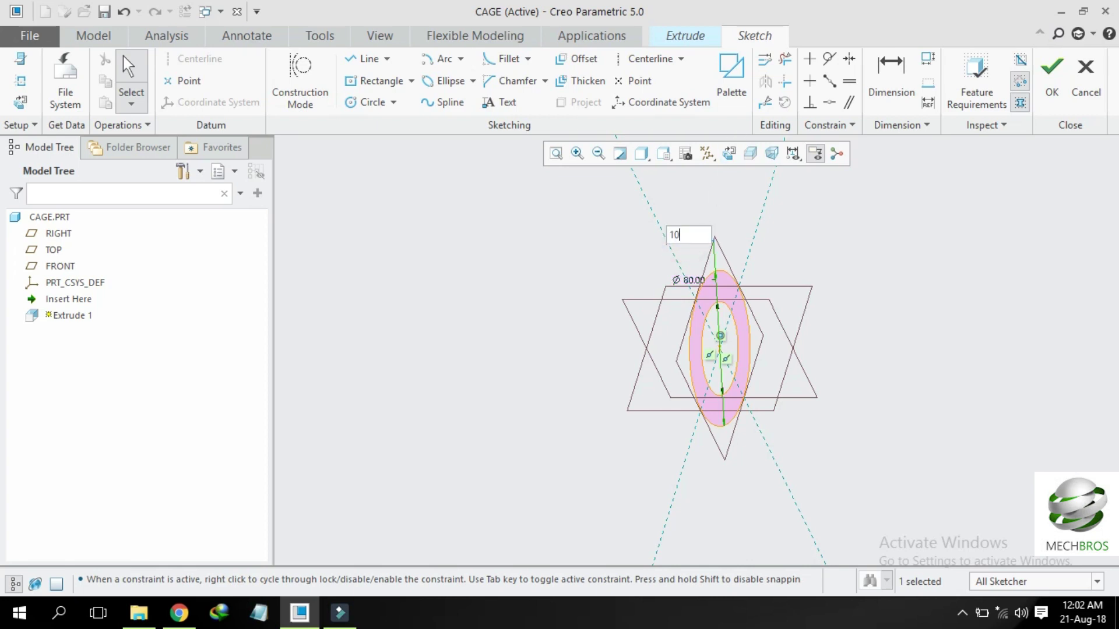
key("Return")
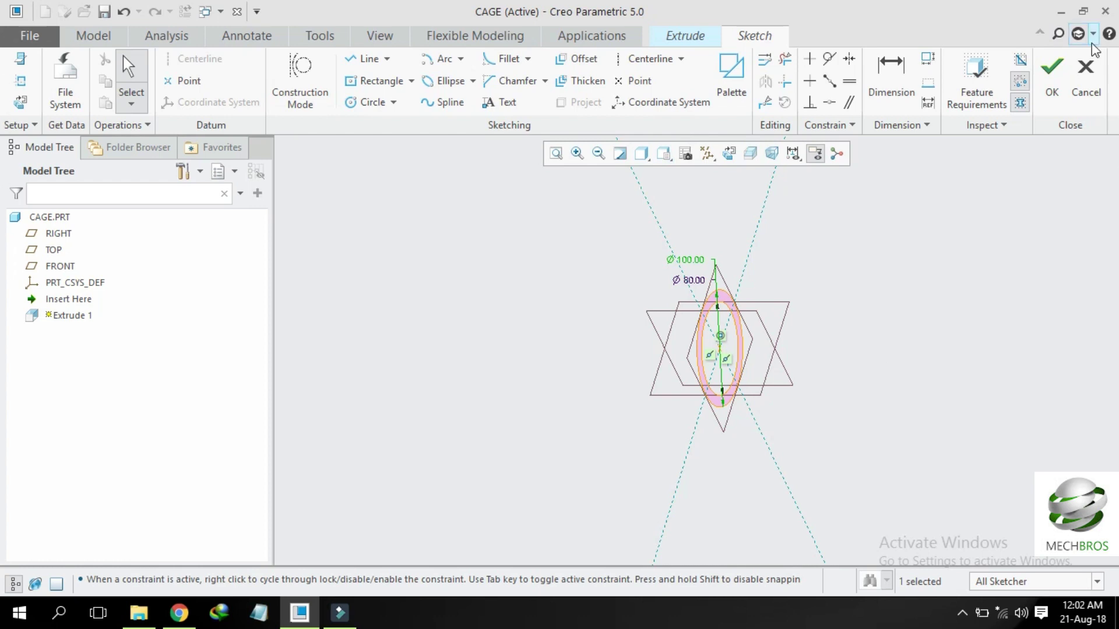
Step: Finish the section and extrude the ring symmetrically about the sketch plane to a total depth of 16 mm
left_click(1051, 91)
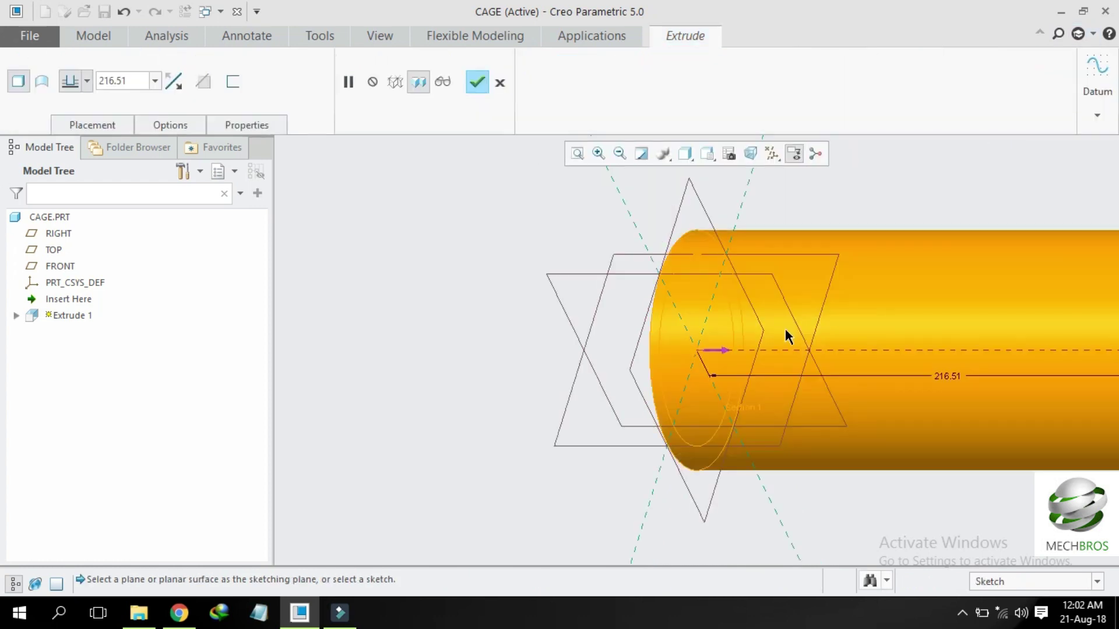
left_click(86, 79)
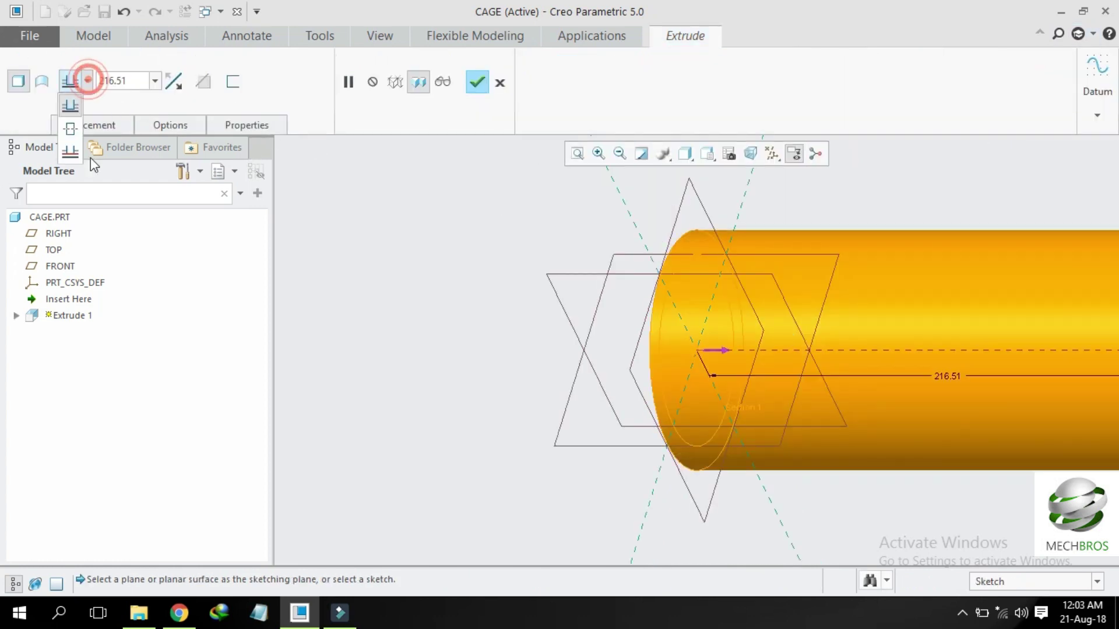
left_click(70, 117)
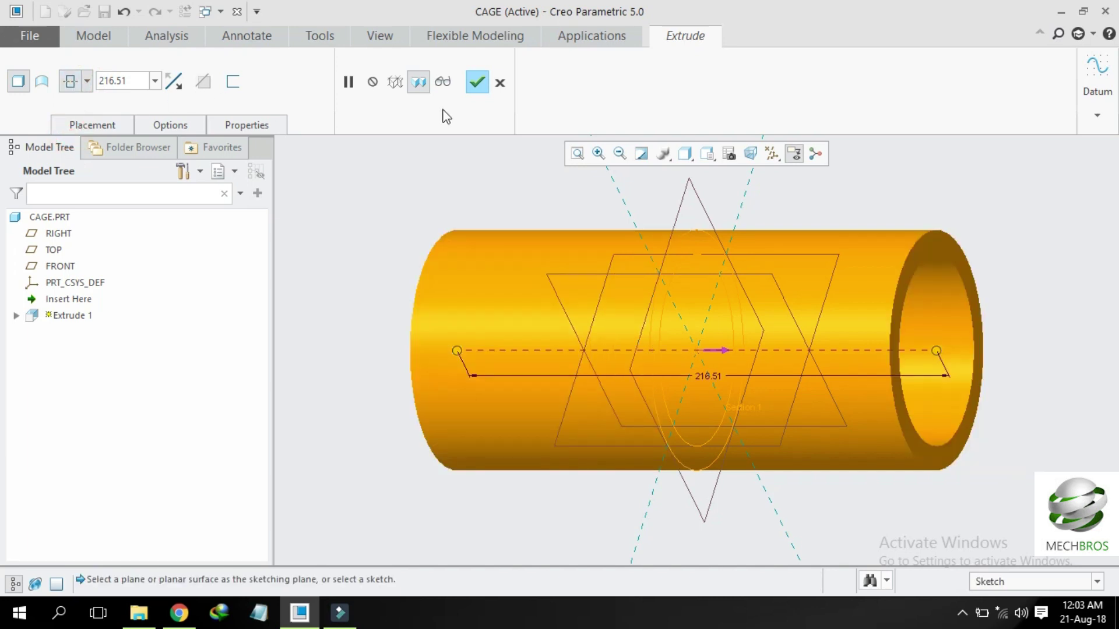
double_click(139, 76)
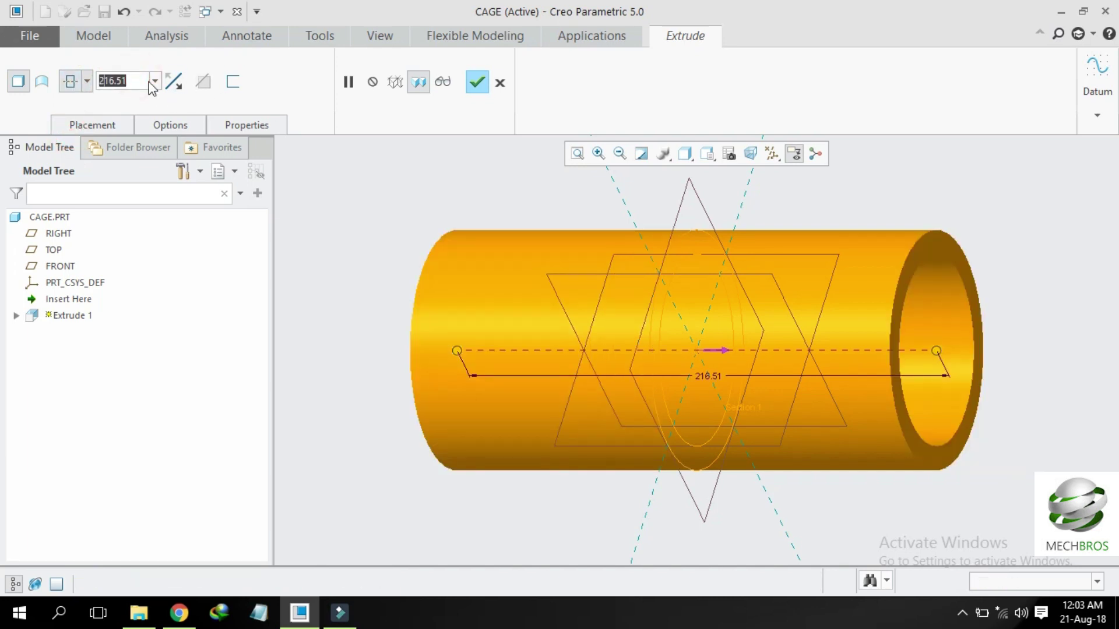
type("16")
key("Return")
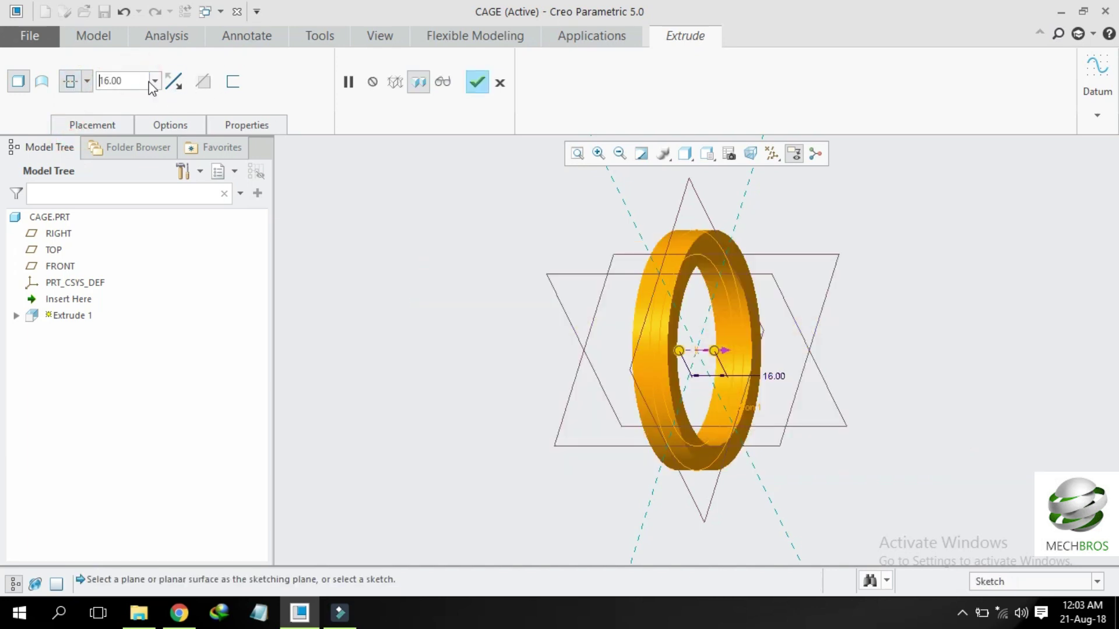
left_click(473, 85)
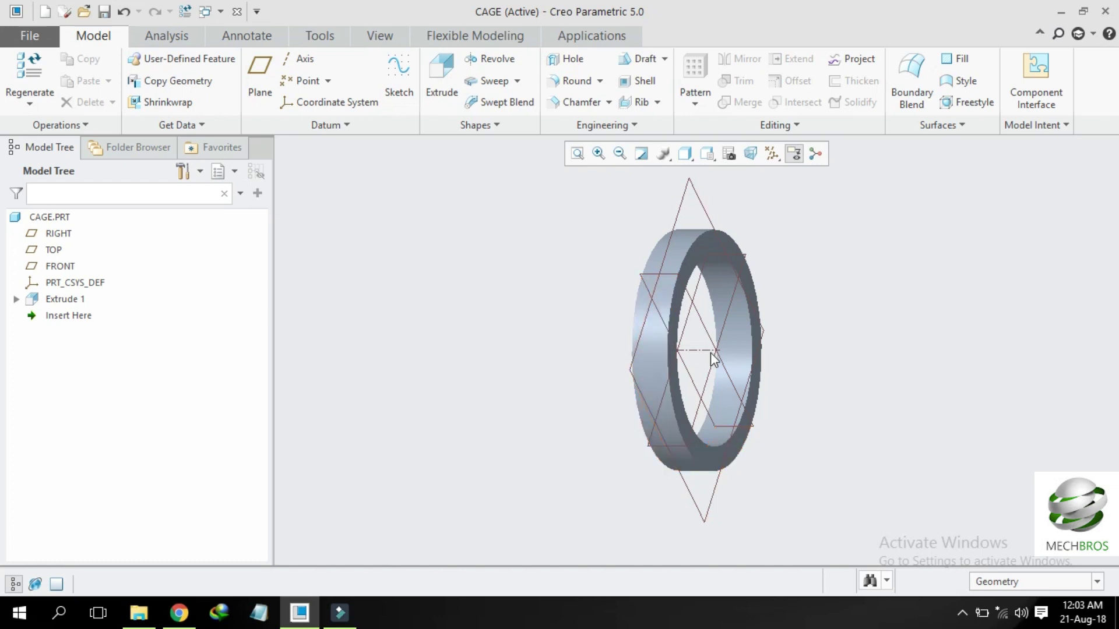
Step: Start a Revolve sketch on the ring's flat side face and orient the view square to the sketch plane
middle_click_drag(711, 357, 708, 285)
left_click(700, 253)
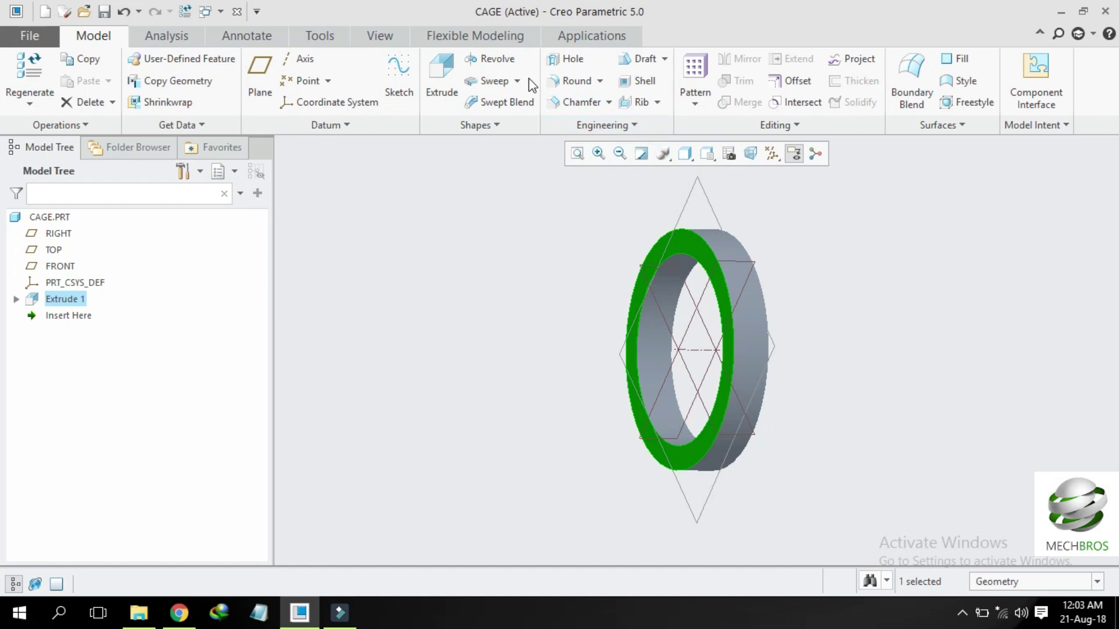
left_click(492, 61)
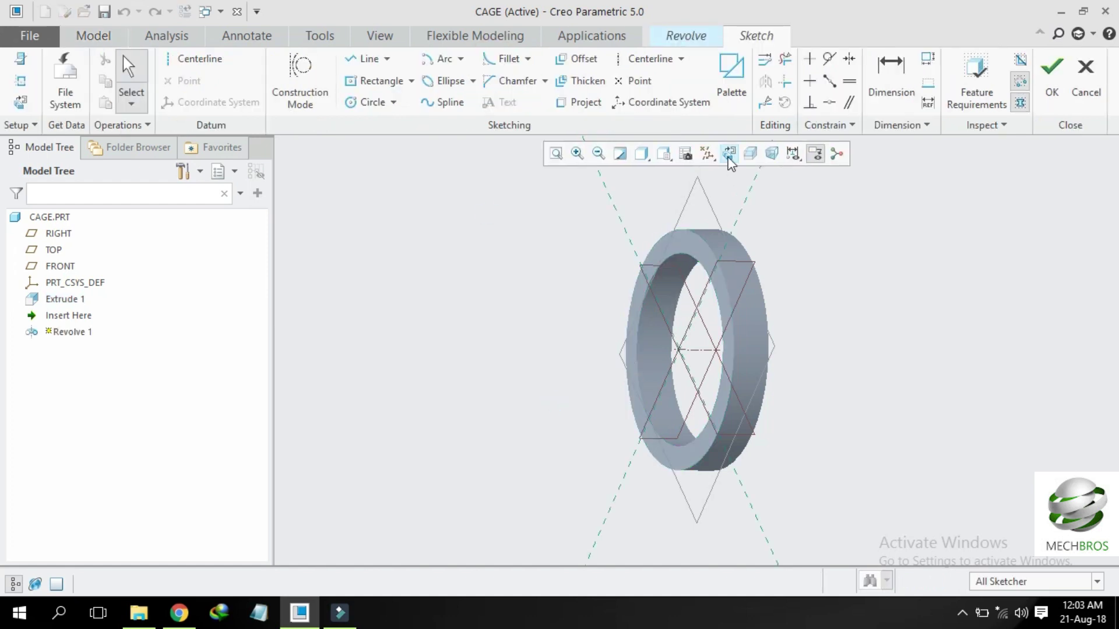
left_click(729, 155)
scroll(676, 504, "down", 2)
scroll(682, 372, "up", 1)
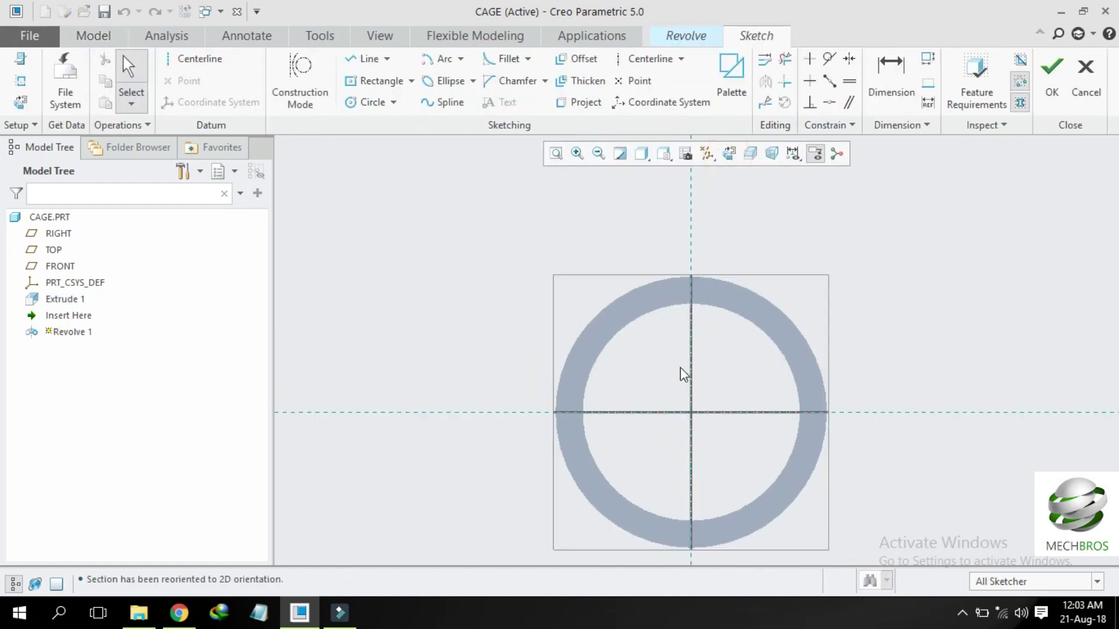
Step: Add the ring's outer and inner cylindrical surfaces as sketch references
left_click(11, 76)
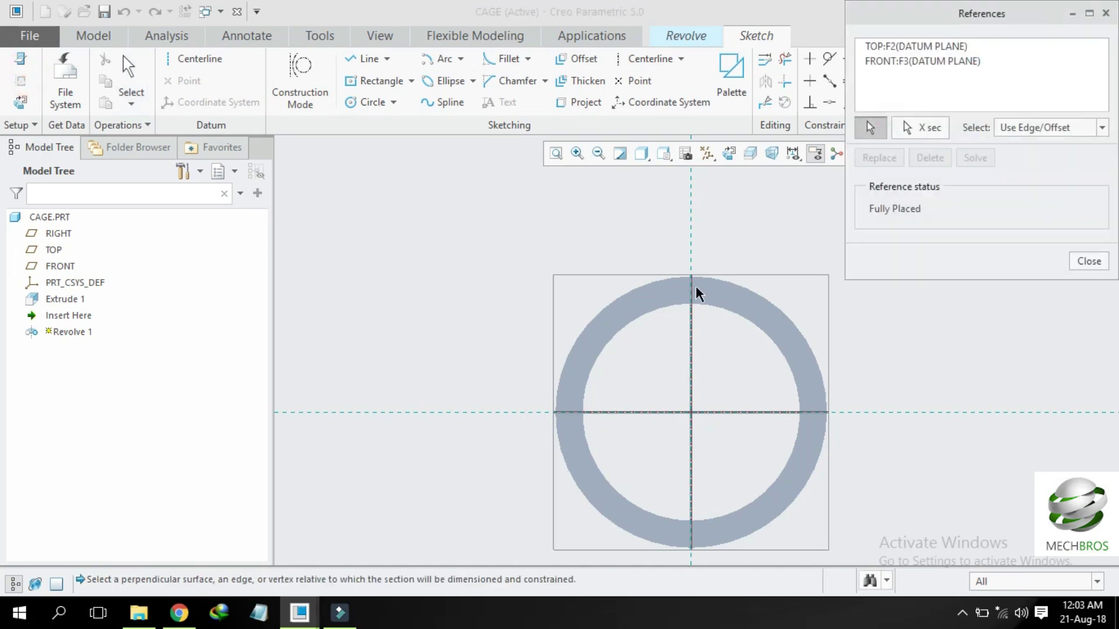
left_click(662, 279)
left_click(669, 305)
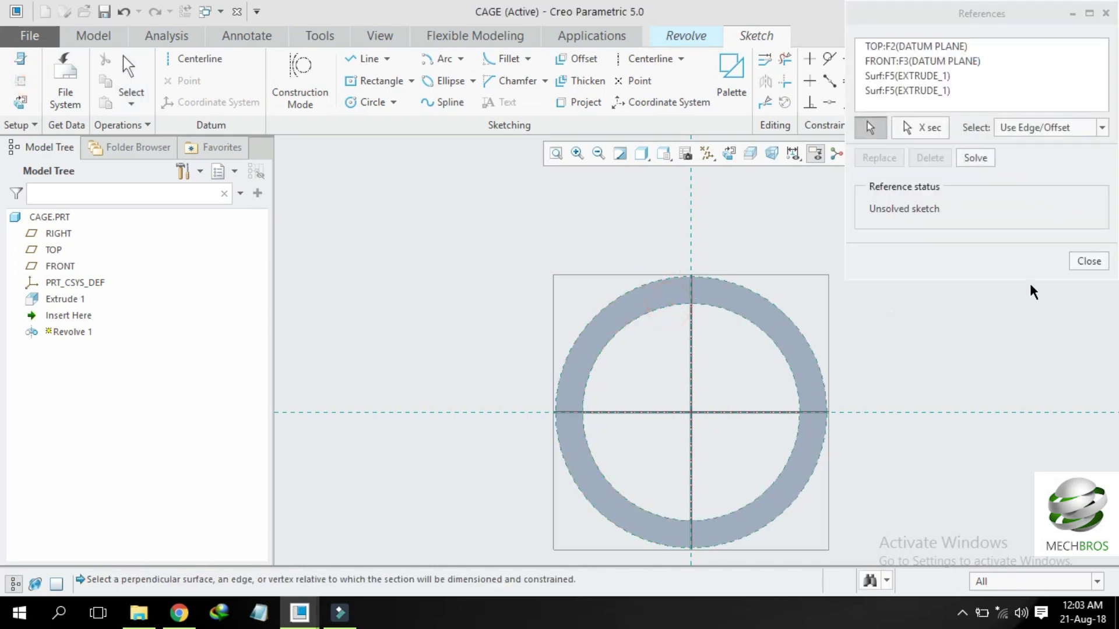
left_click(1087, 263)
Step: Draw a vertical construction line across the ring's wall from the outer to the inner edge along the vertical reference
scroll(674, 326, "up", 2)
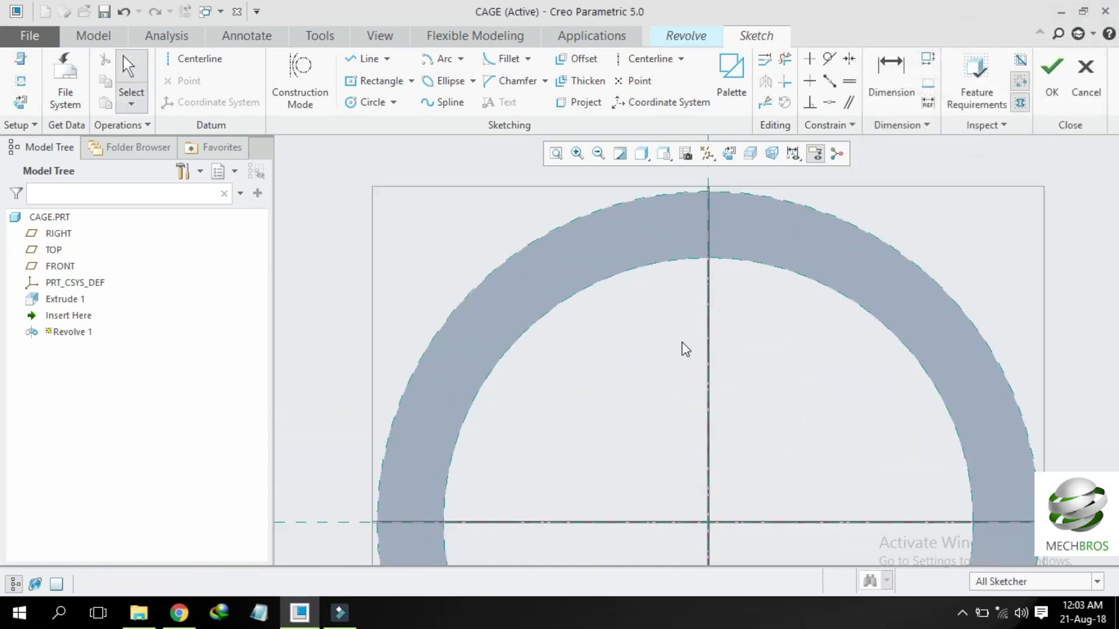
scroll(681, 347, "down", 1)
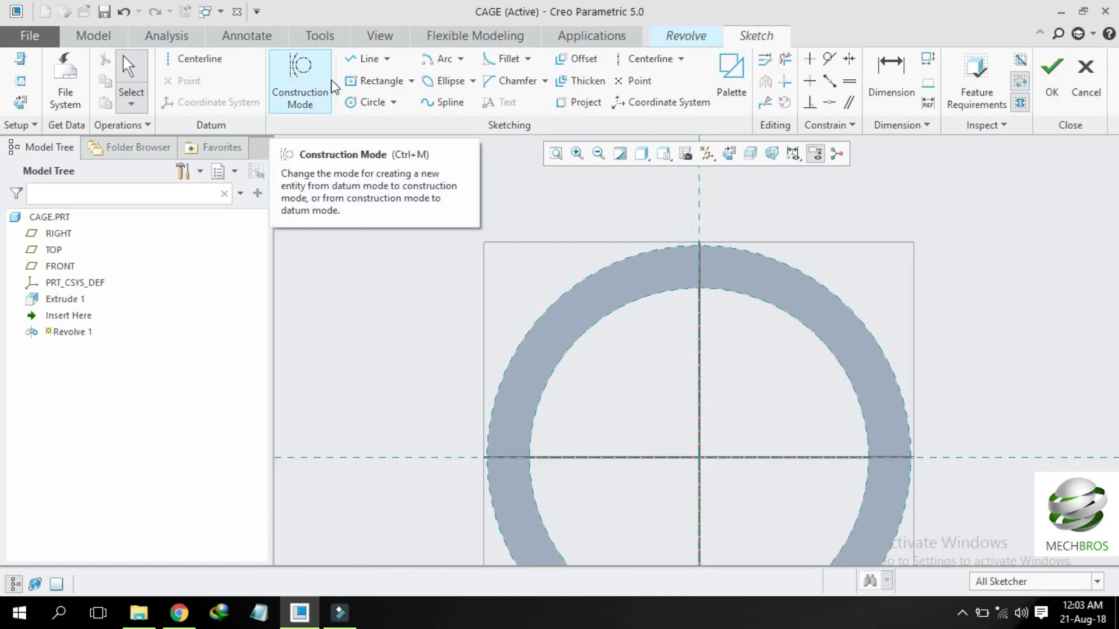
left_click(279, 72)
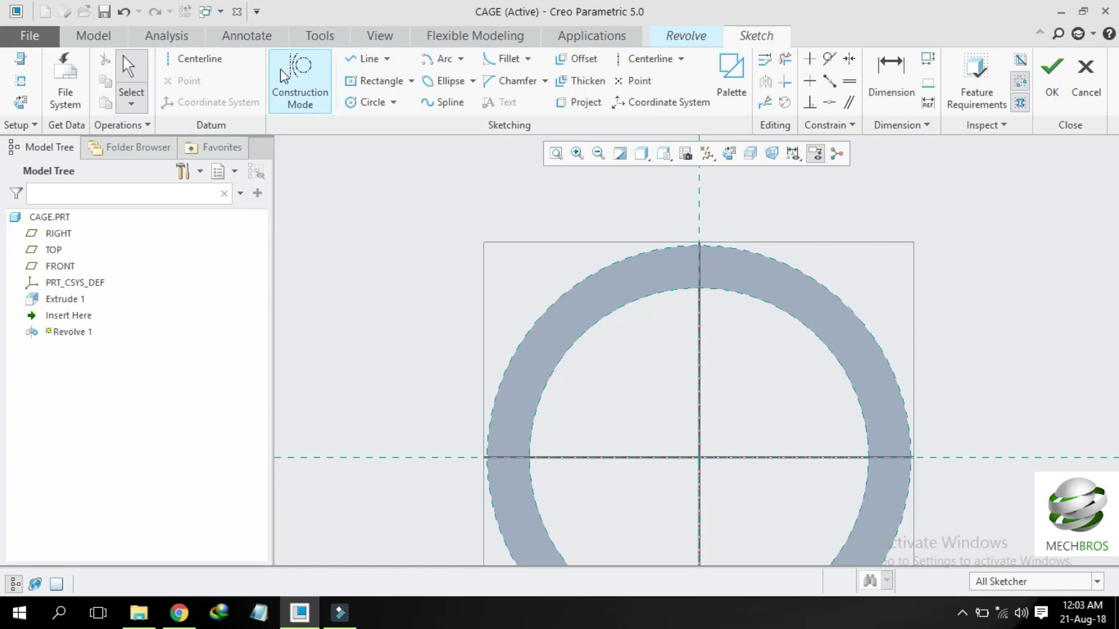
left_click(352, 59)
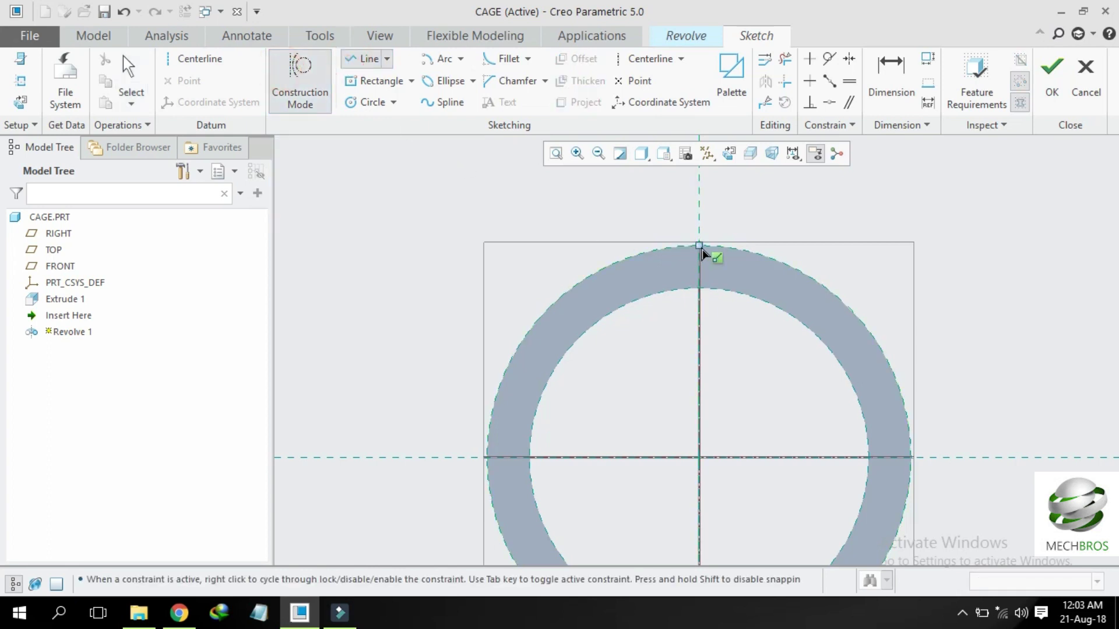
left_click(700, 288)
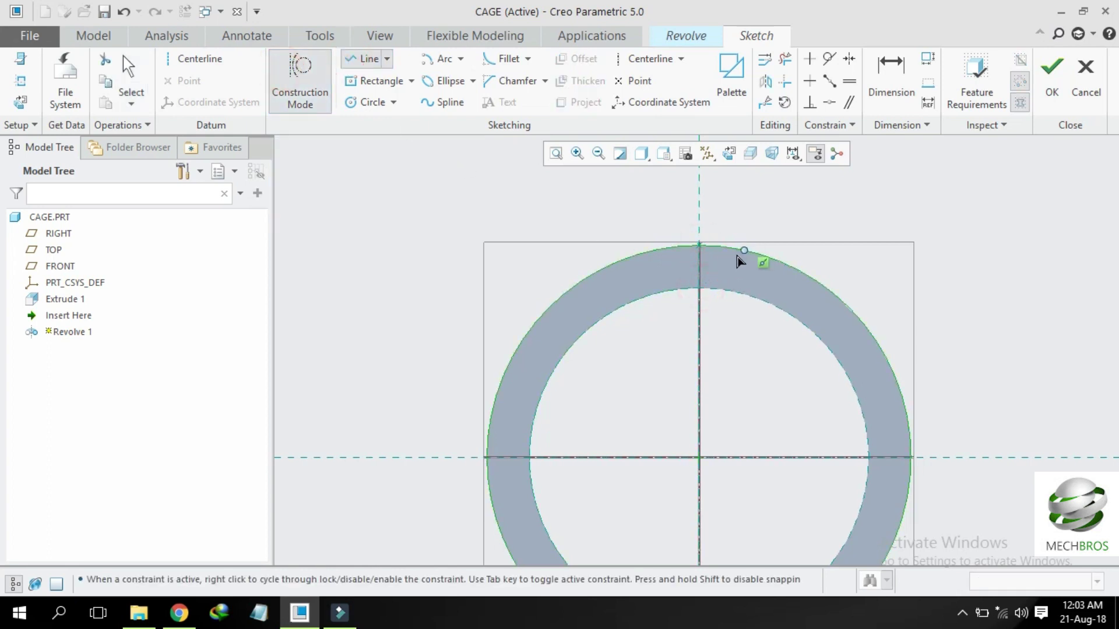
middle_click(702, 270)
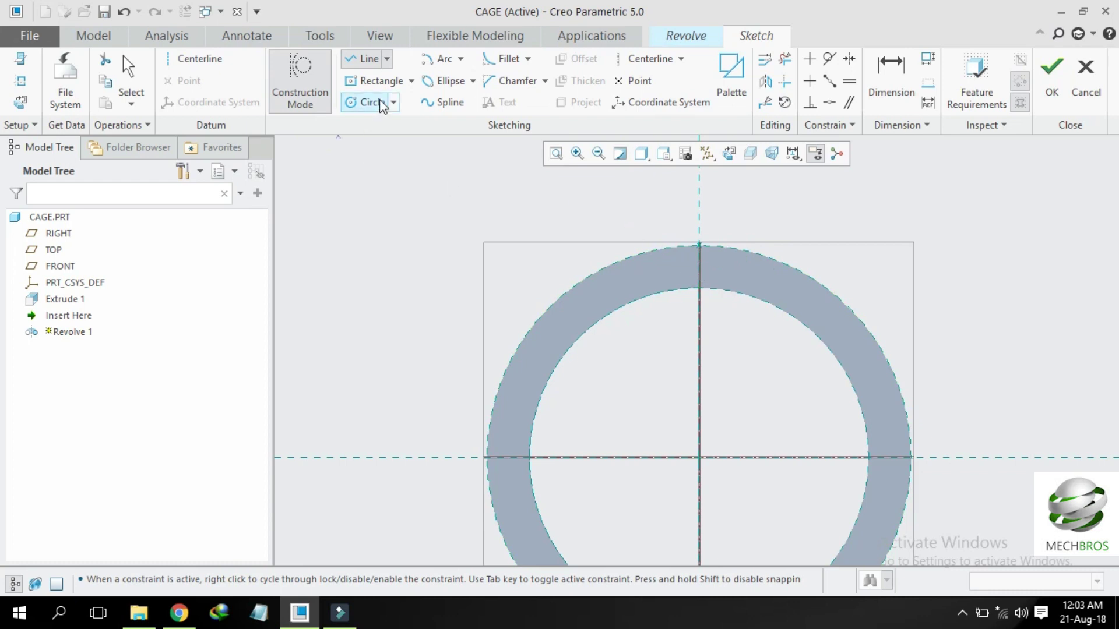
Step: Sketch a solid semicircular arc of about 13 mm radius centered on the construction line's midpoint, with both ends on the vertical reference
left_click(436, 59)
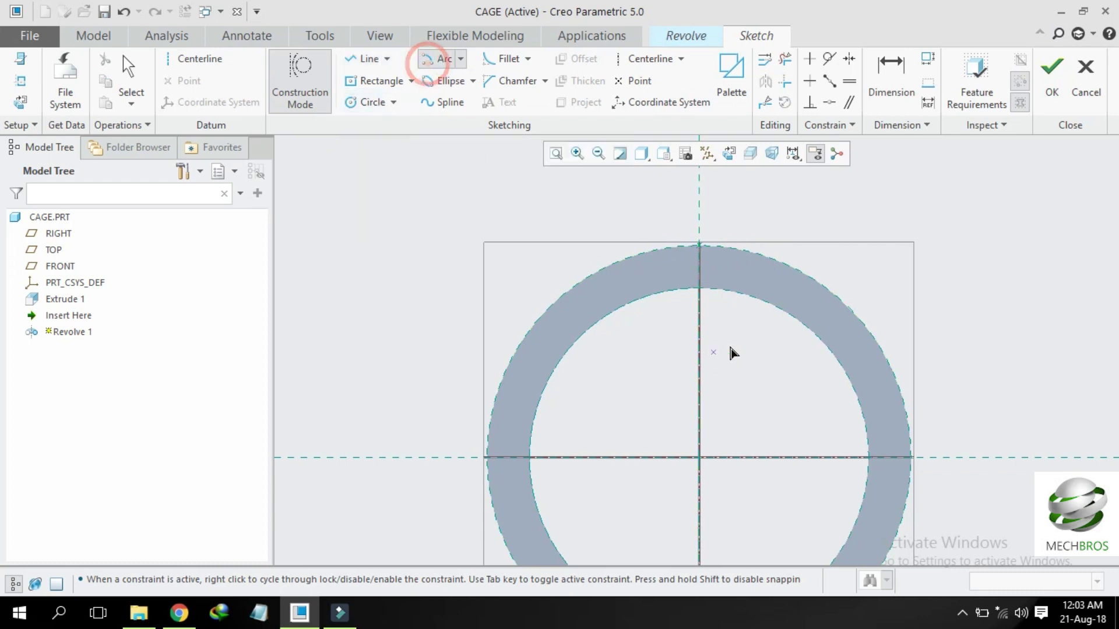
left_click(699, 267)
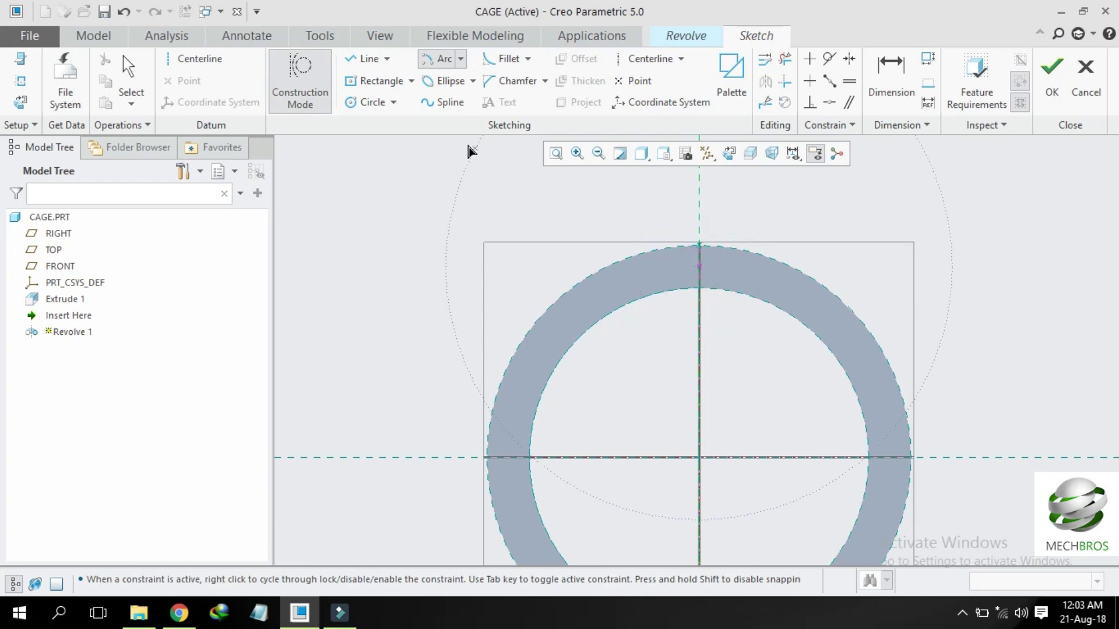
left_click(297, 98)
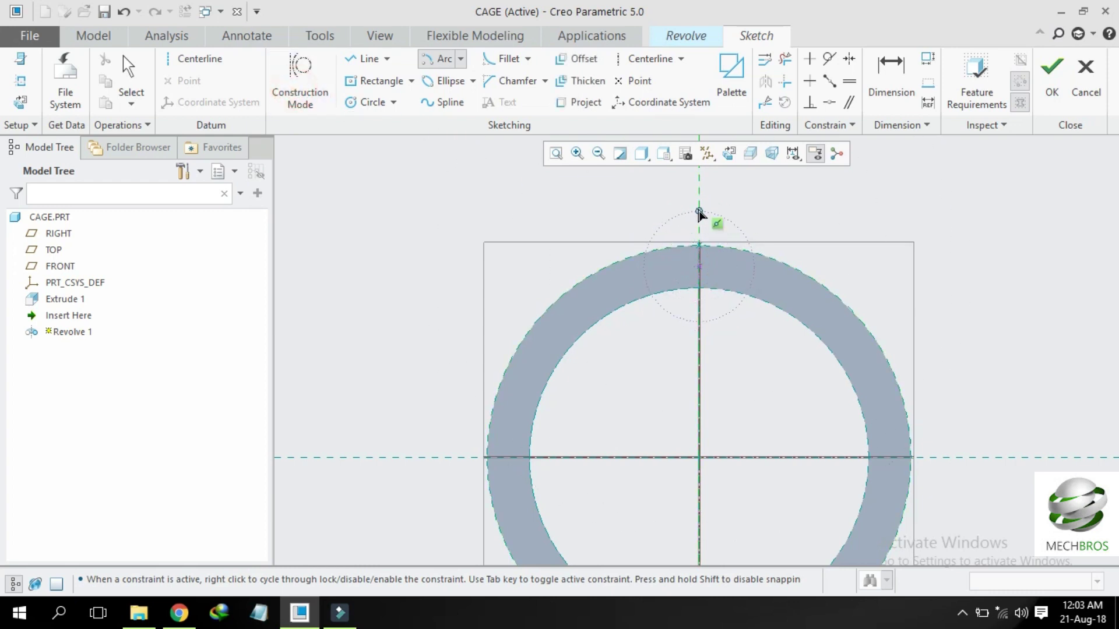
left_click(699, 210)
left_click(699, 323)
left_click(793, 239)
middle_click(790, 268)
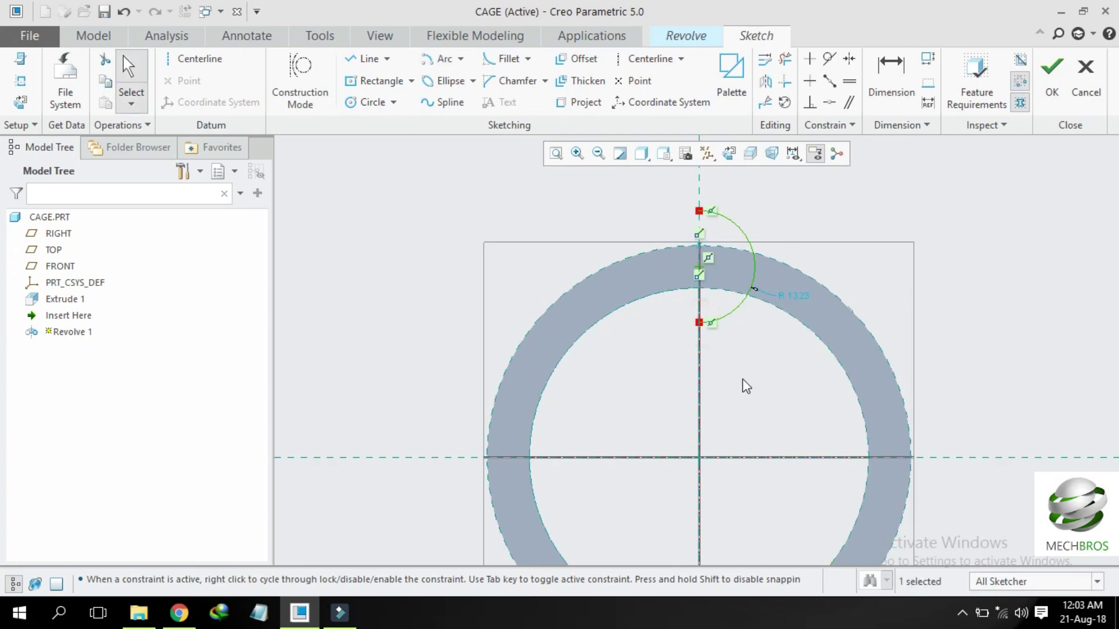
Step: Add a centerline along the vertical reference through the arc's ends as the axis of revolution
left_click(192, 58)
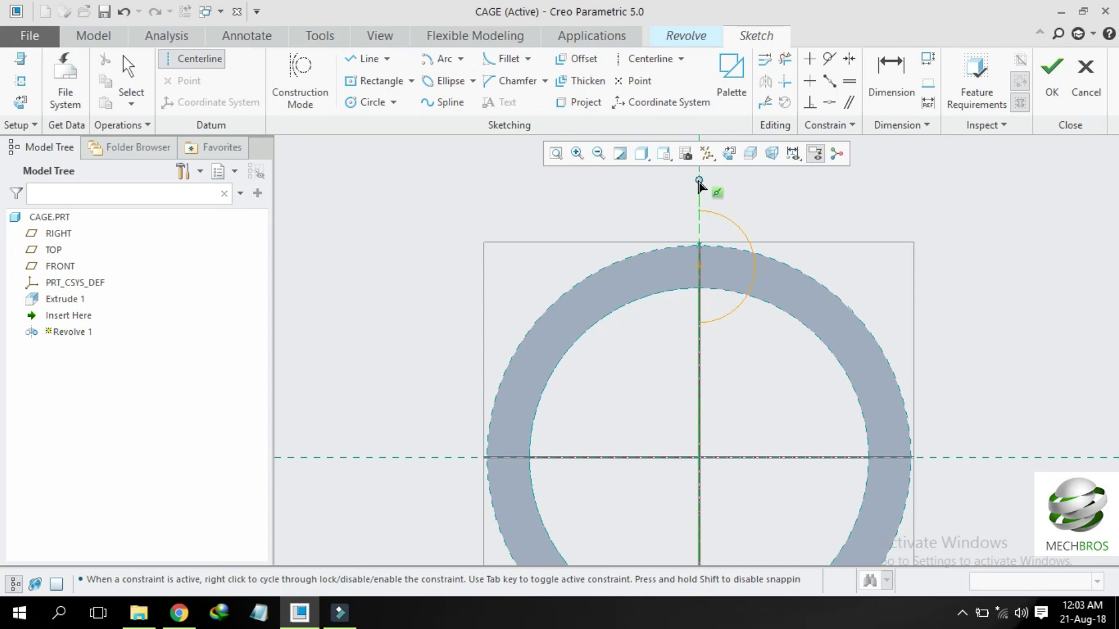
left_click(699, 186)
left_click(699, 373)
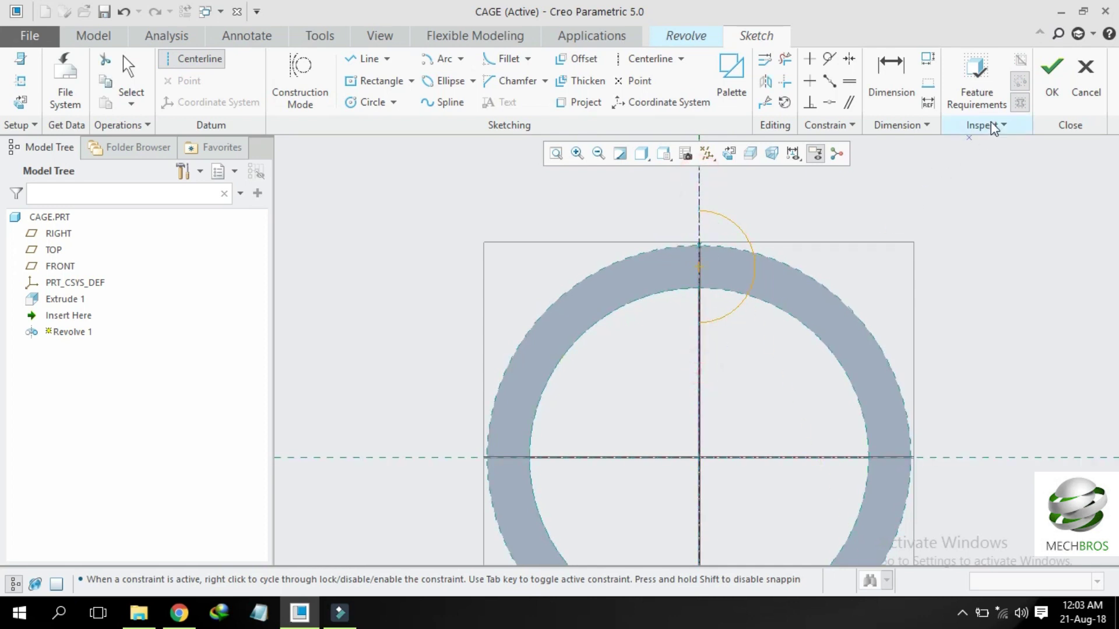
Step: Finish the arc sketch and revolve it 360° as a material-removing cut through the ring wall
left_click(1051, 73)
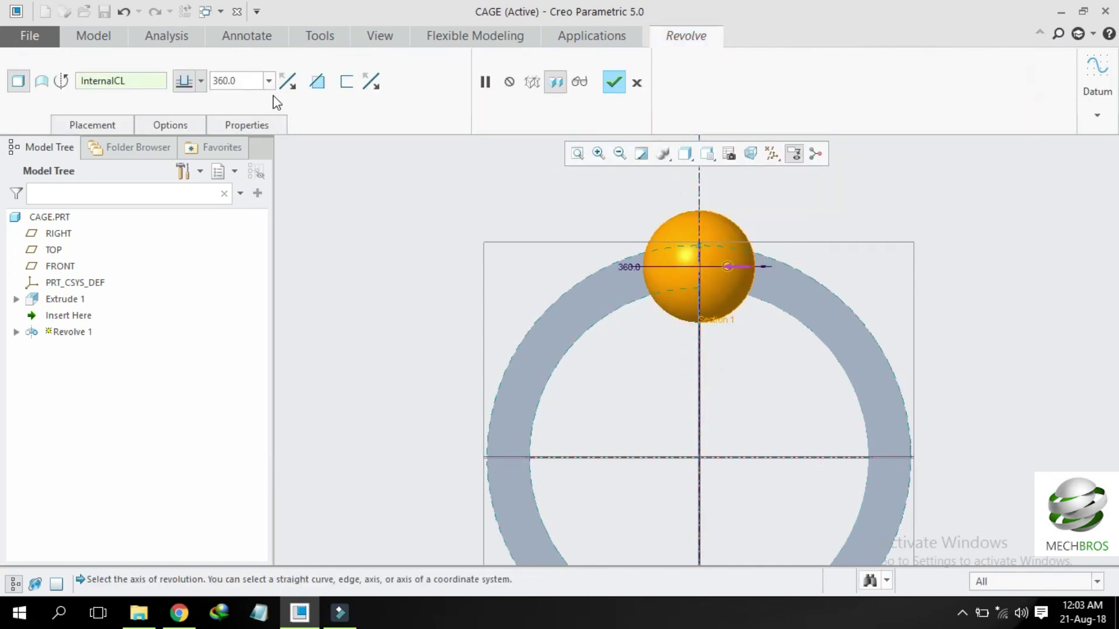
left_click(316, 81)
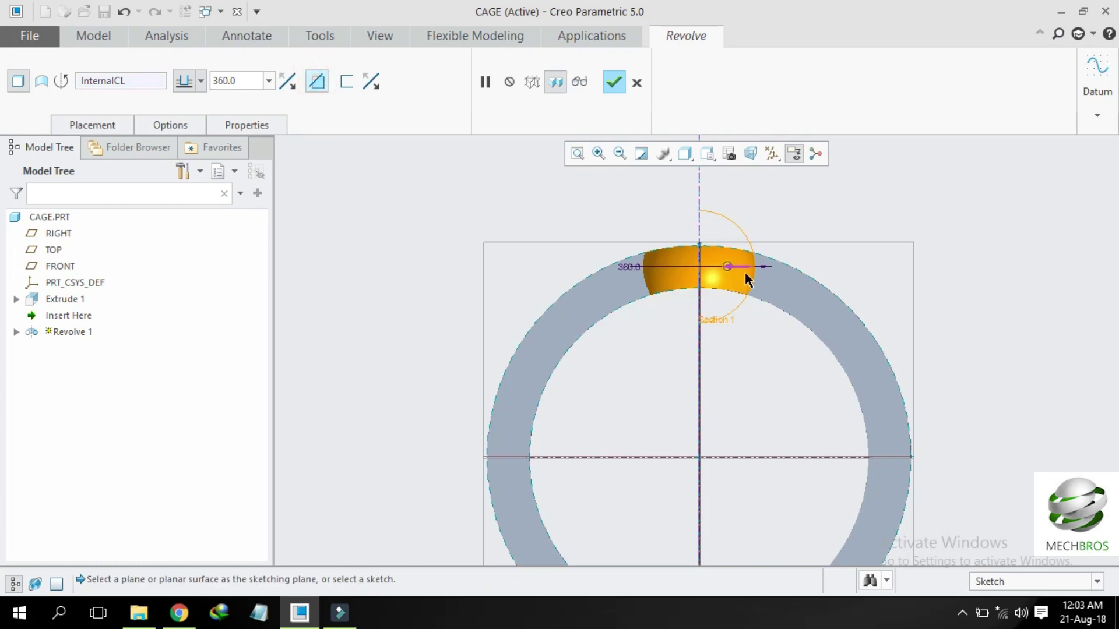
middle_click_drag(744, 272, 710, 282)
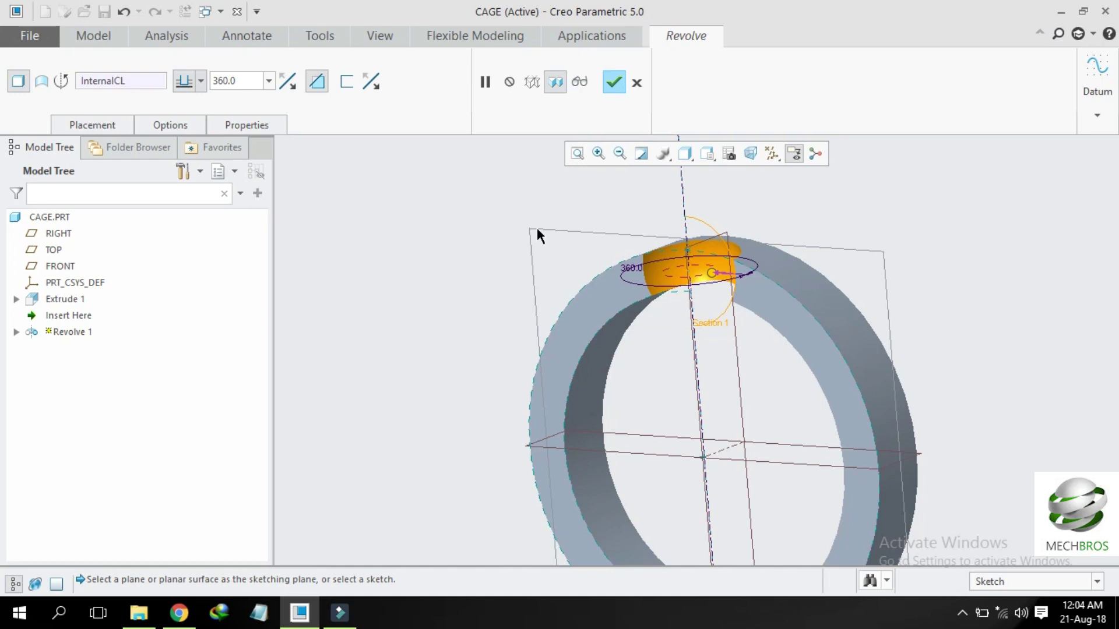
Step: Edit the revolve's section to set the arc radius to 12 mm and complete the ball pocket cut
left_click(93, 122)
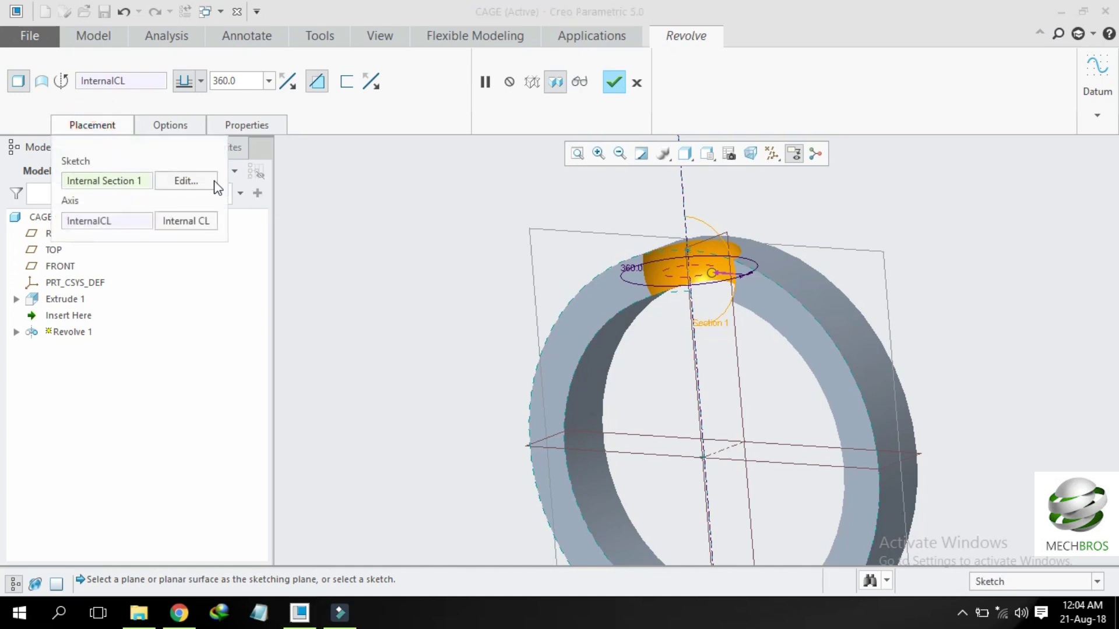
left_click(187, 179)
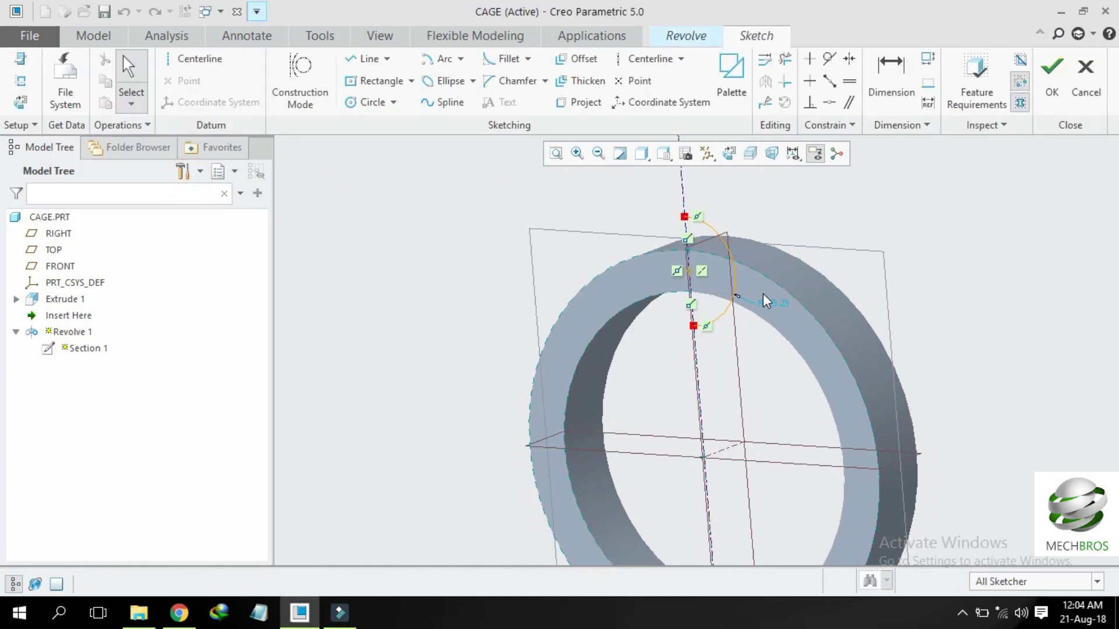
double_click(773, 307)
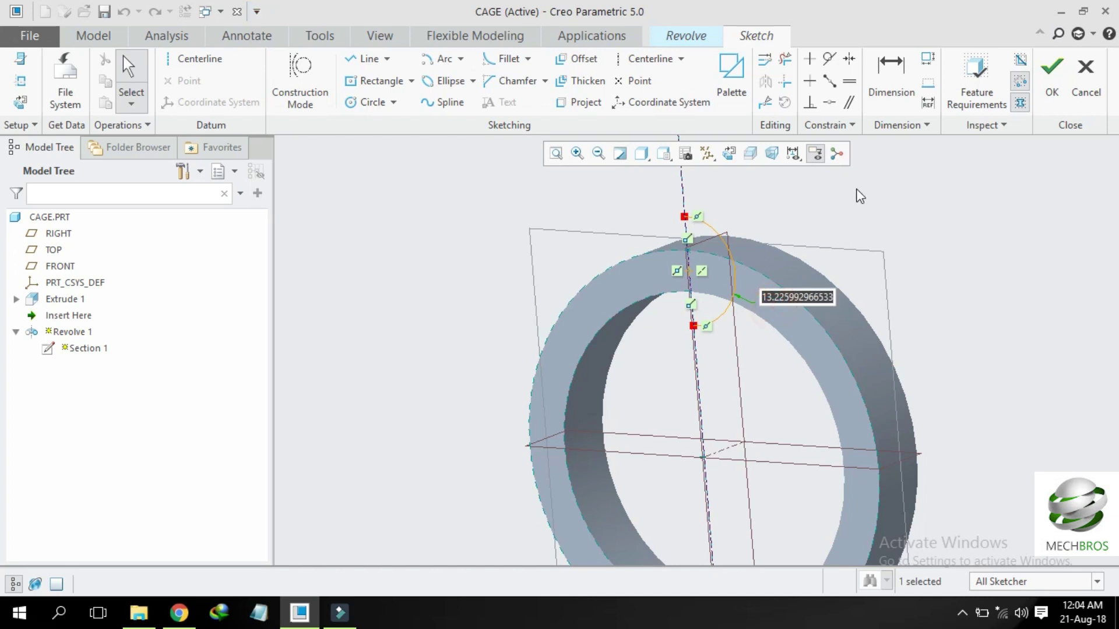
type("12")
key("Return")
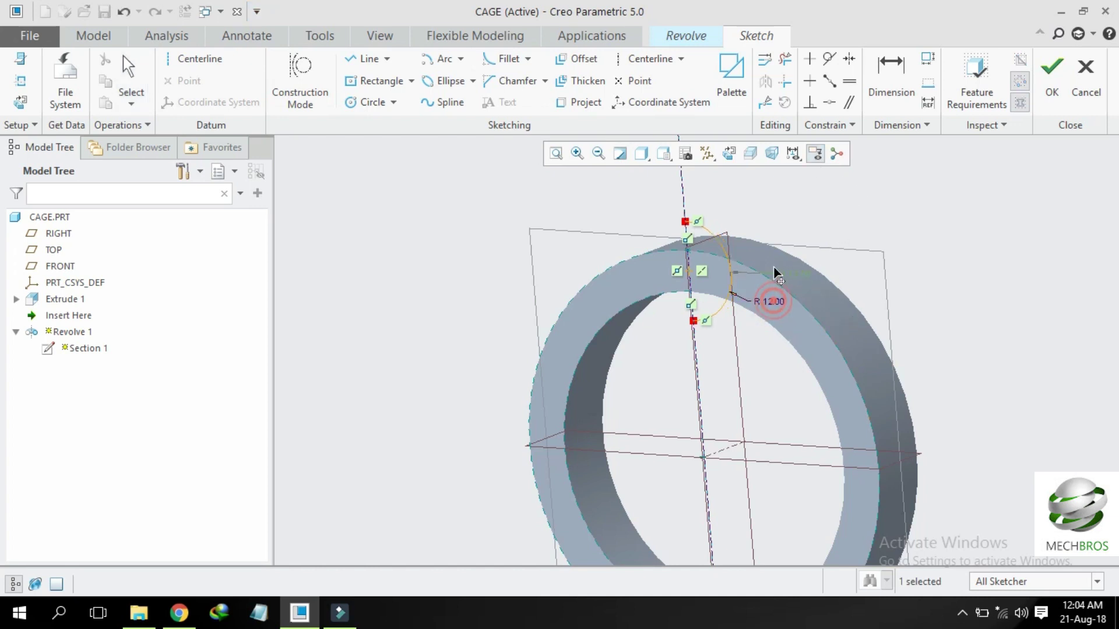
left_click_drag(775, 303, 795, 224)
left_click(1052, 73)
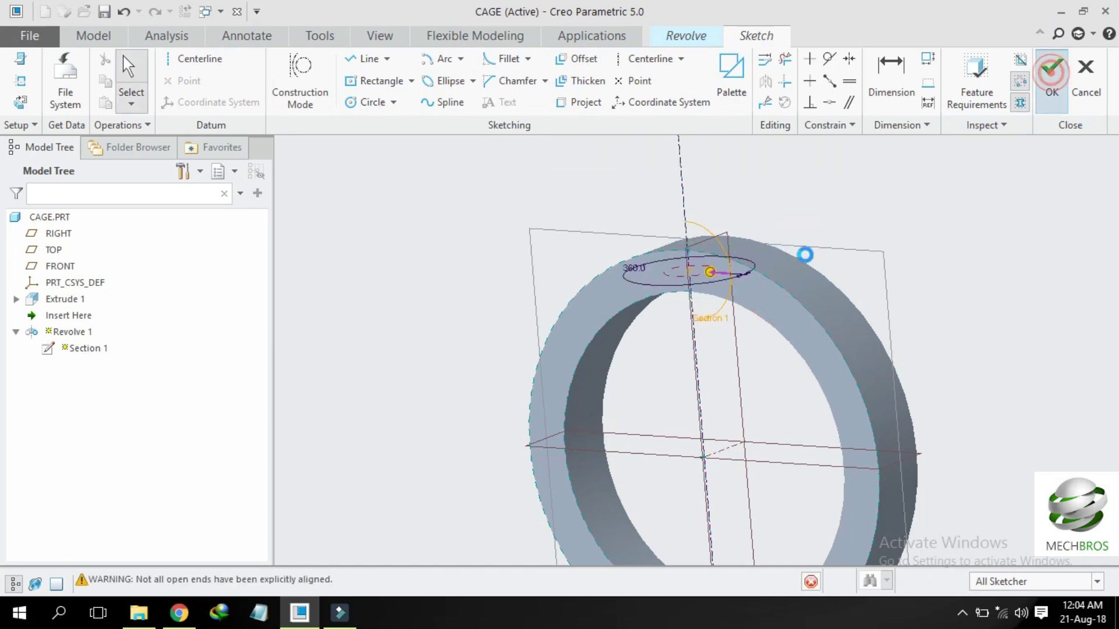
left_click(612, 82)
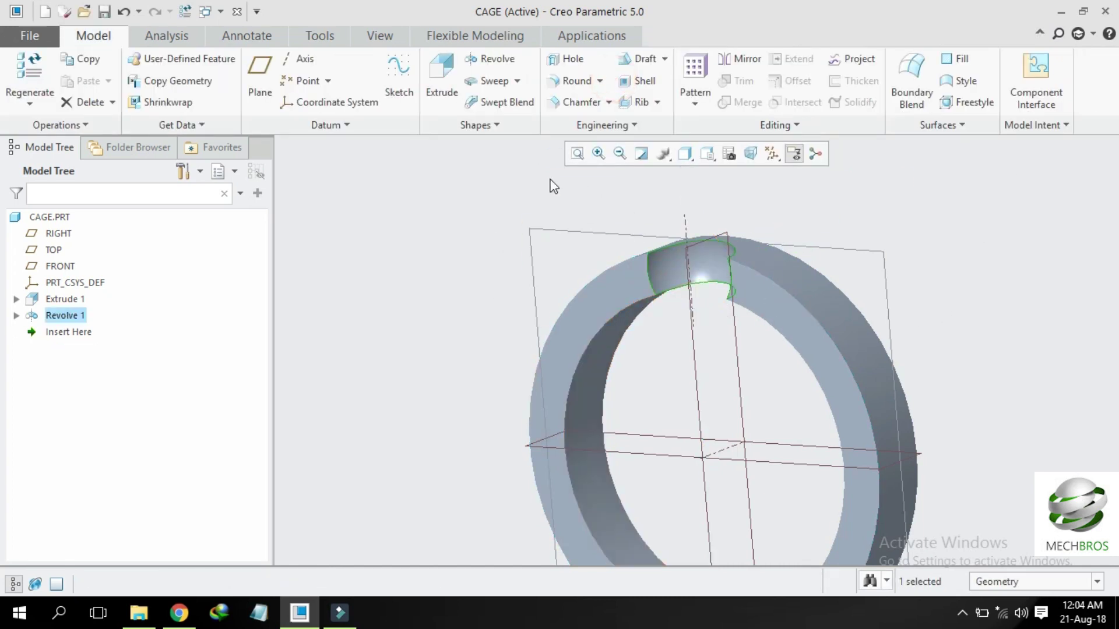
scroll(516, 287, "down", 3)
left_click(104, 12)
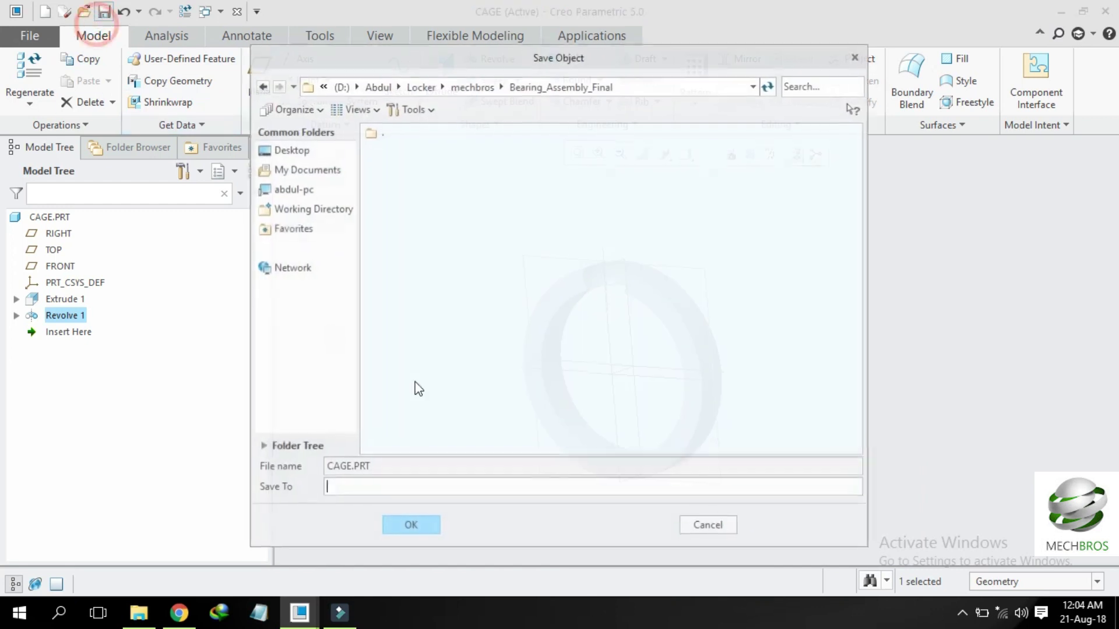
left_click(699, 527)
middle_click_drag(772, 373, 774, 349)
middle_click_drag(557, 334, 664, 297)
scroll(664, 297, "up", 4)
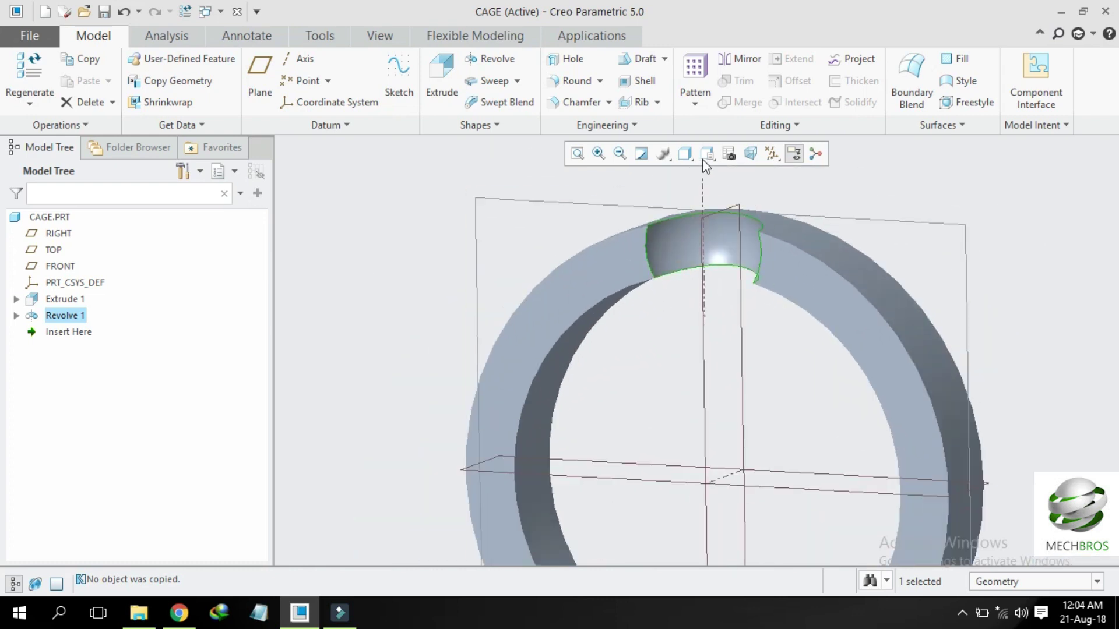
Step: Round the two side edges of the ball pocket on the ring's flat face with a 2.10 mm radius
left_click(523, 193)
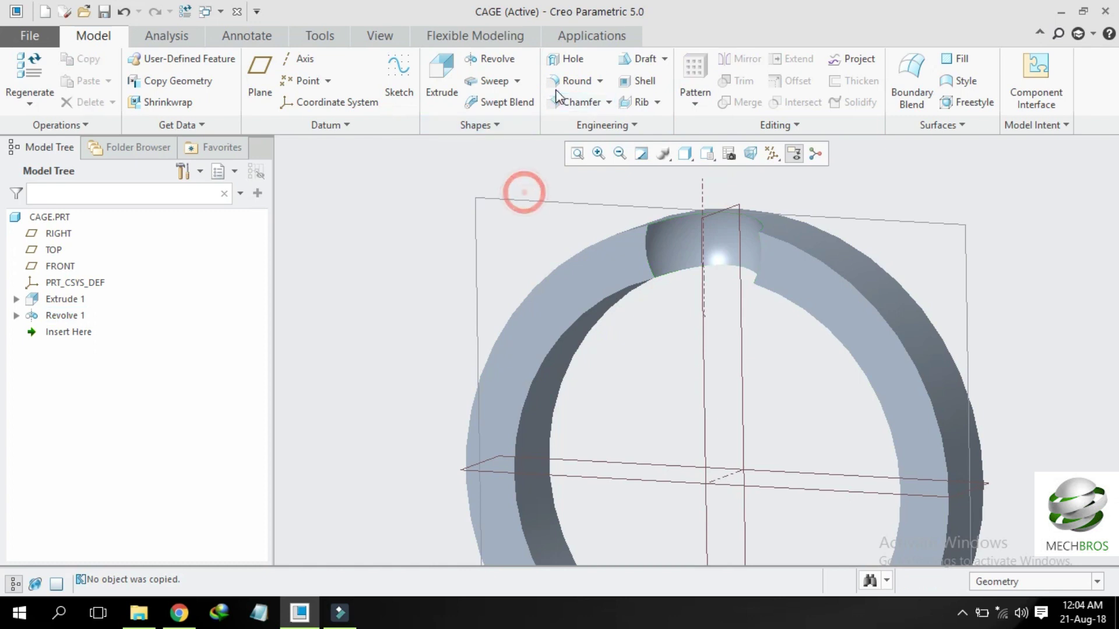
left_click(563, 80)
scroll(646, 253, "up", 4)
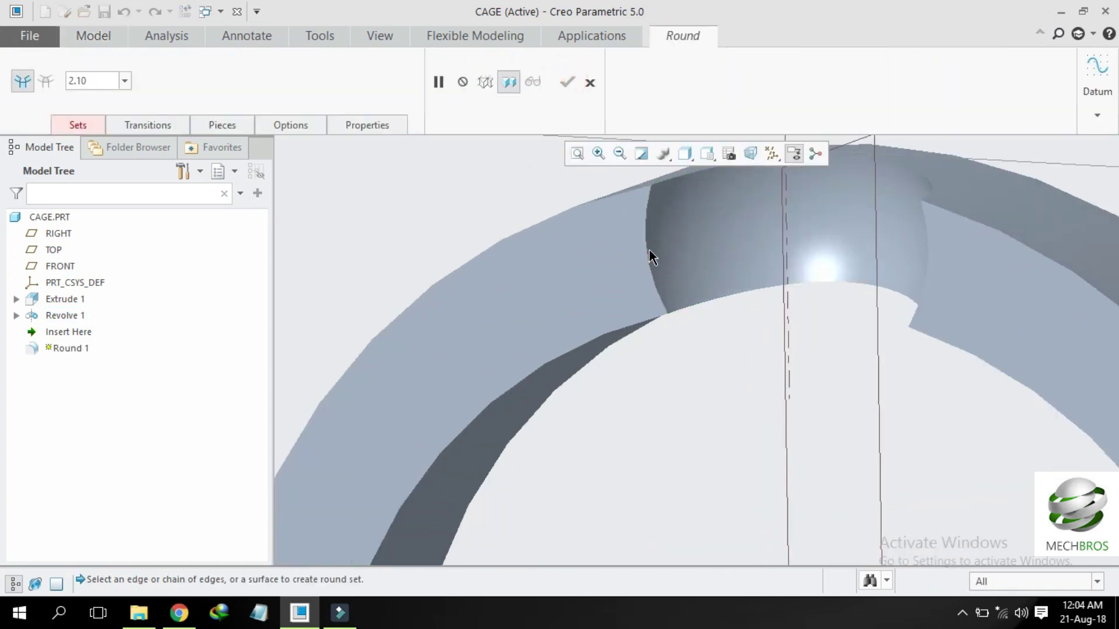
left_click(649, 250)
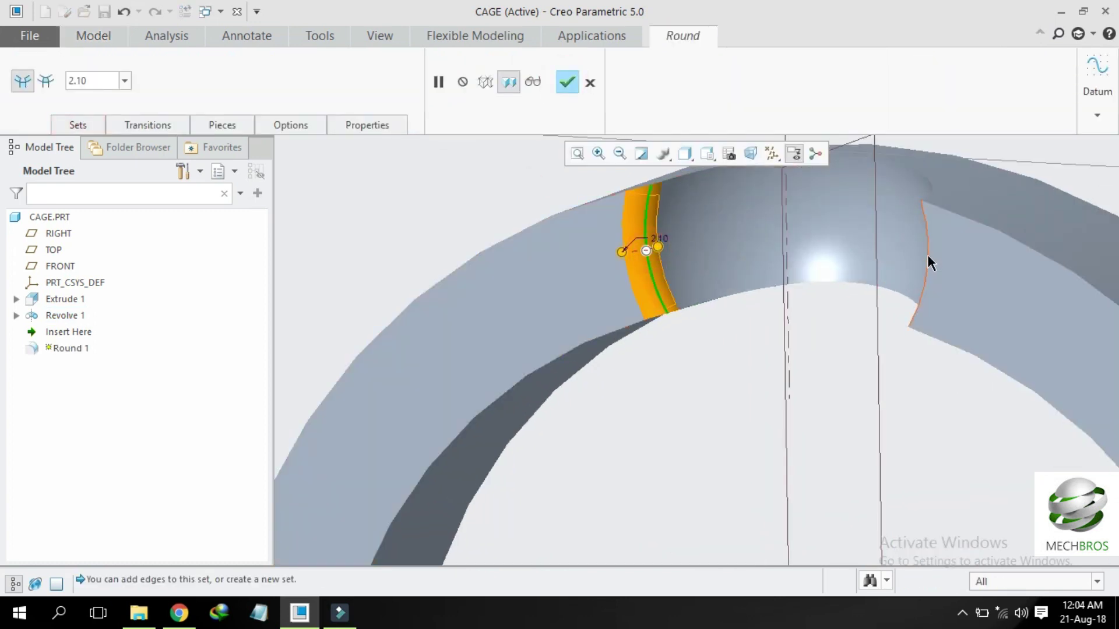
left_click(928, 263)
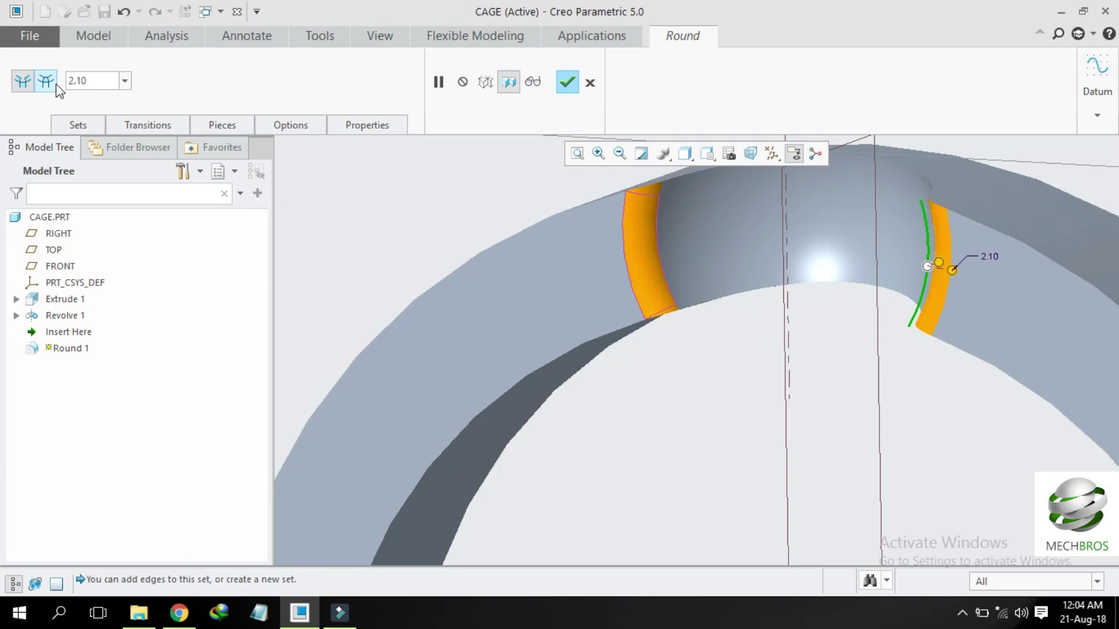
left_click(572, 82)
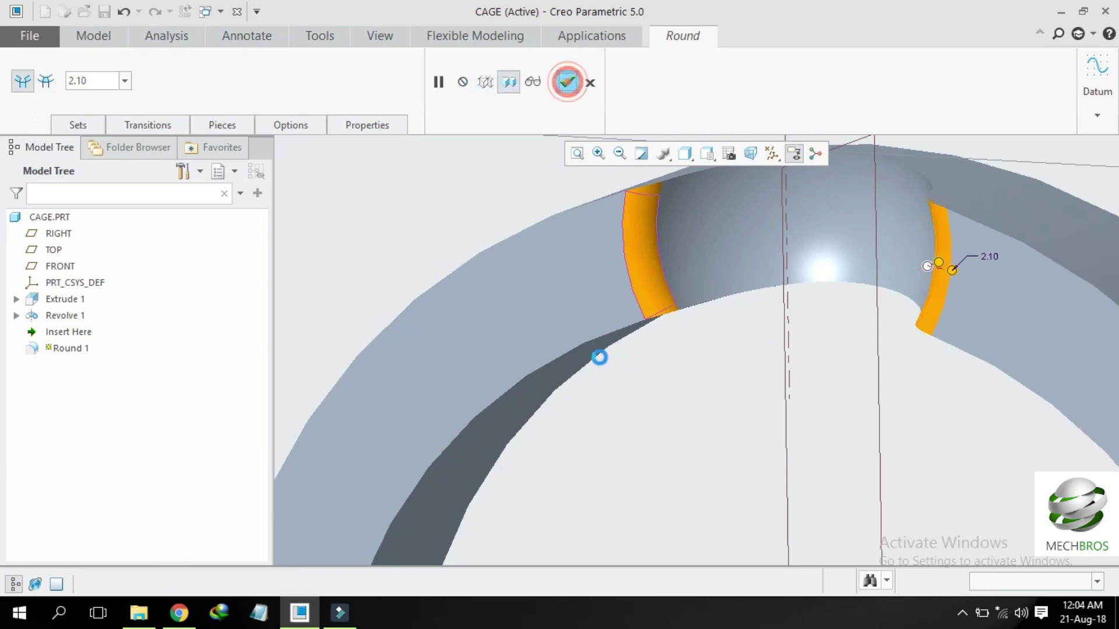
Step: Start an axis-type geometry pattern of the pocket cut and its round about the ring's central axis
scroll(652, 396, "up", 5)
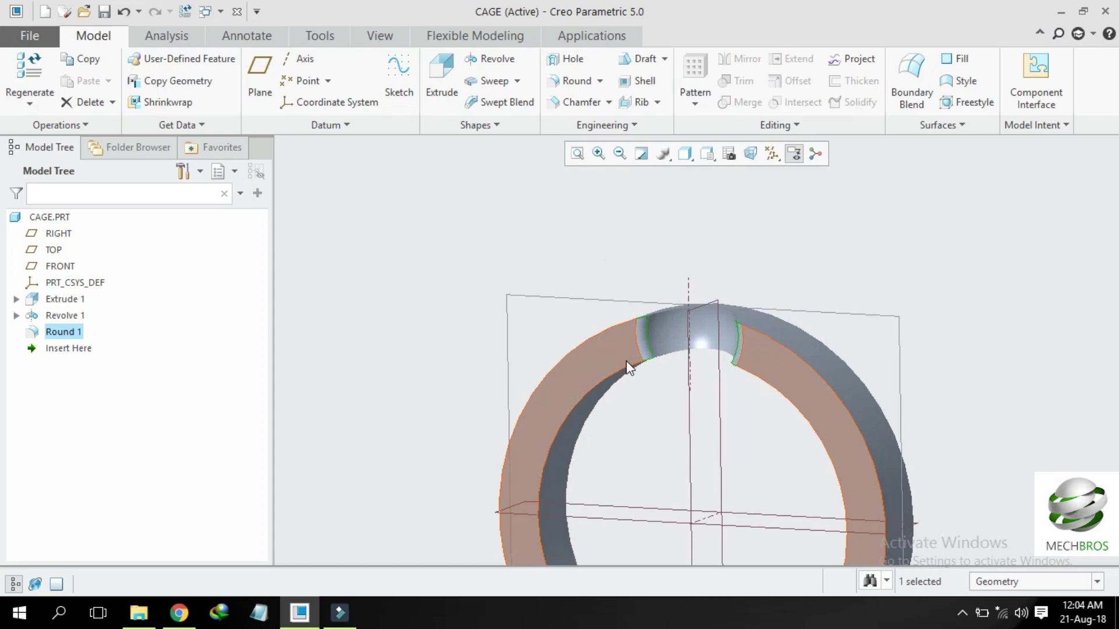
middle_click_drag(626, 361, 606, 270)
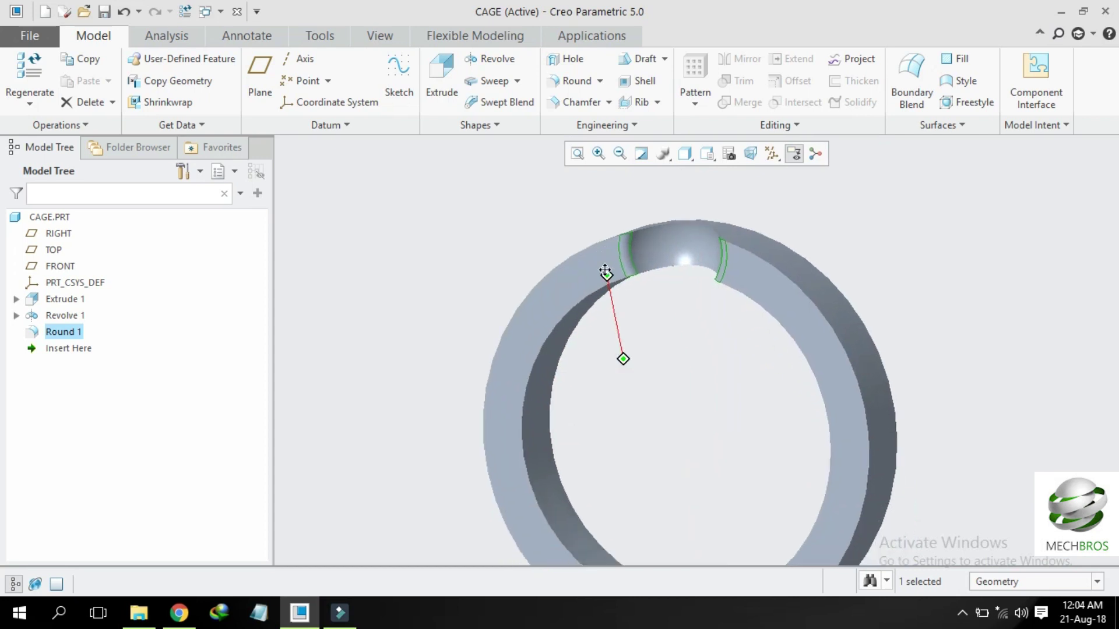
left_click(64, 316)
left_click(63, 331, "ctrl")
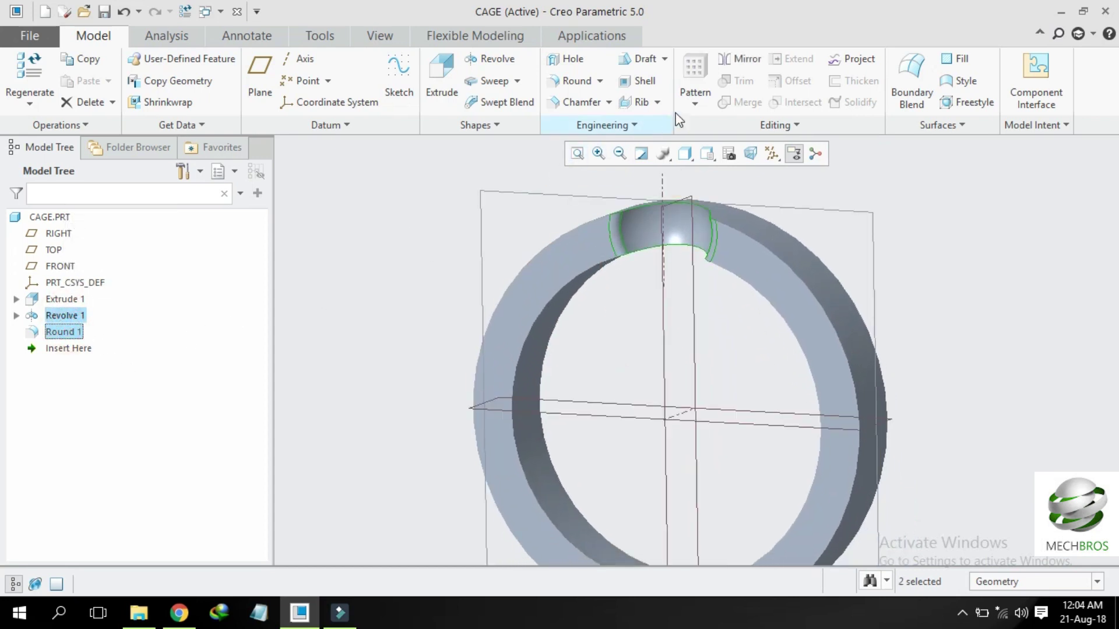
left_click(696, 102)
left_click(726, 143)
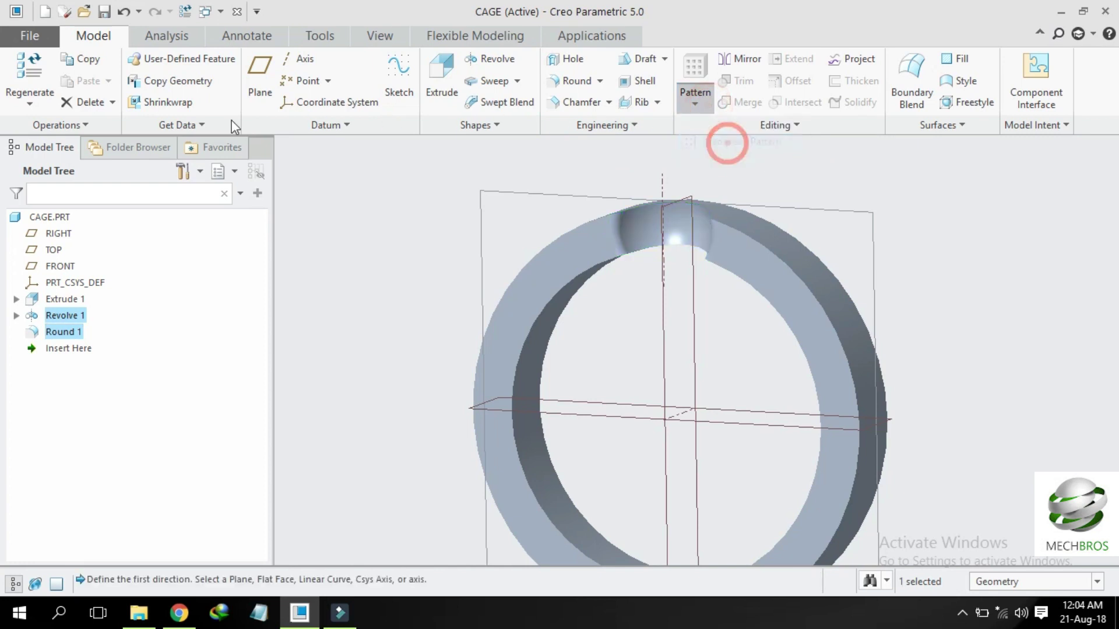
left_click(40, 81)
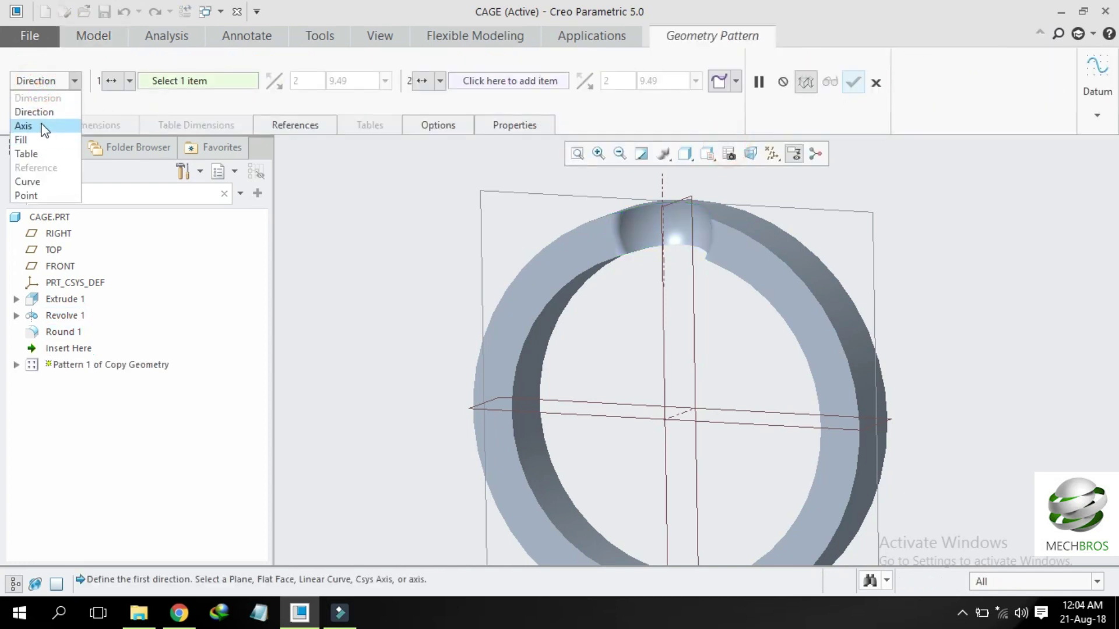
left_click(25, 125)
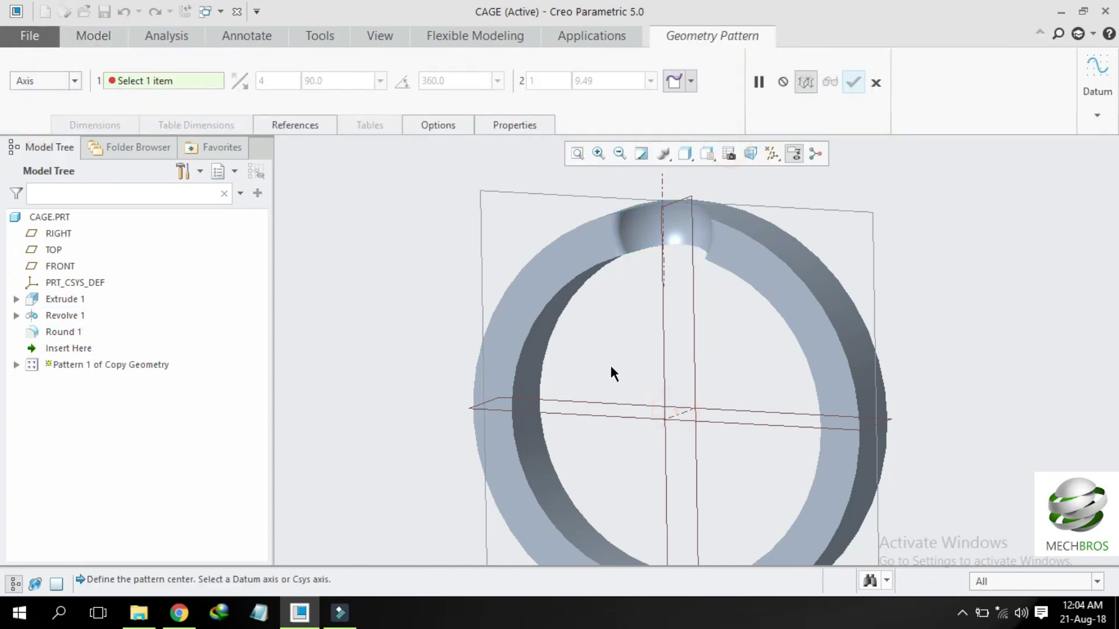
left_click(682, 412)
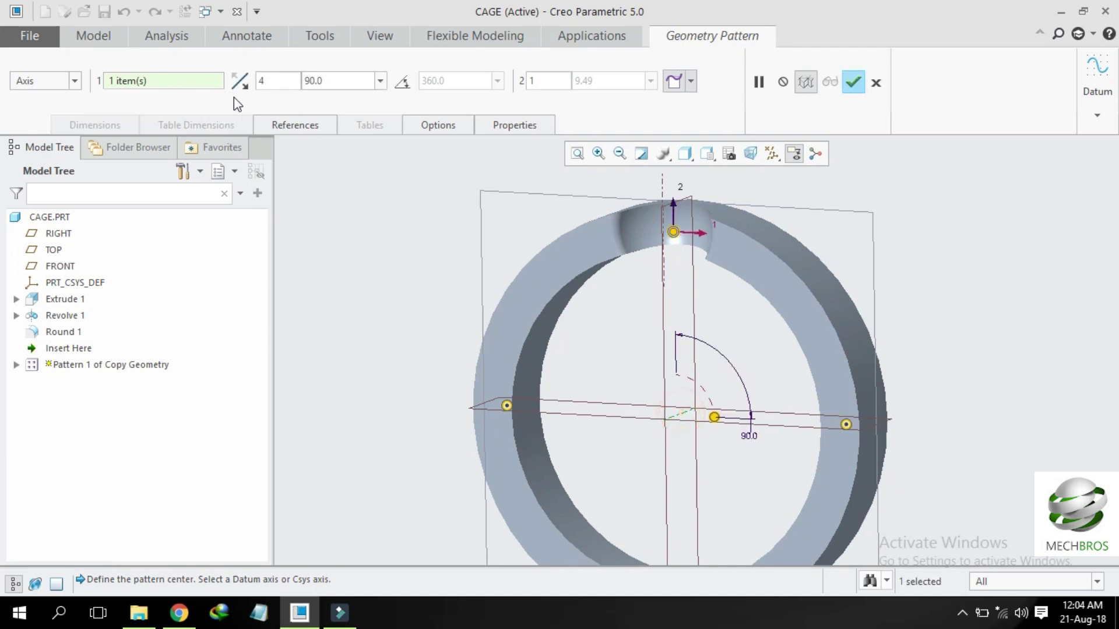
Step: Set the pattern to 8 members spread evenly over 360° and create it
left_click(287, 73)
key("BackSpace")
type("8")
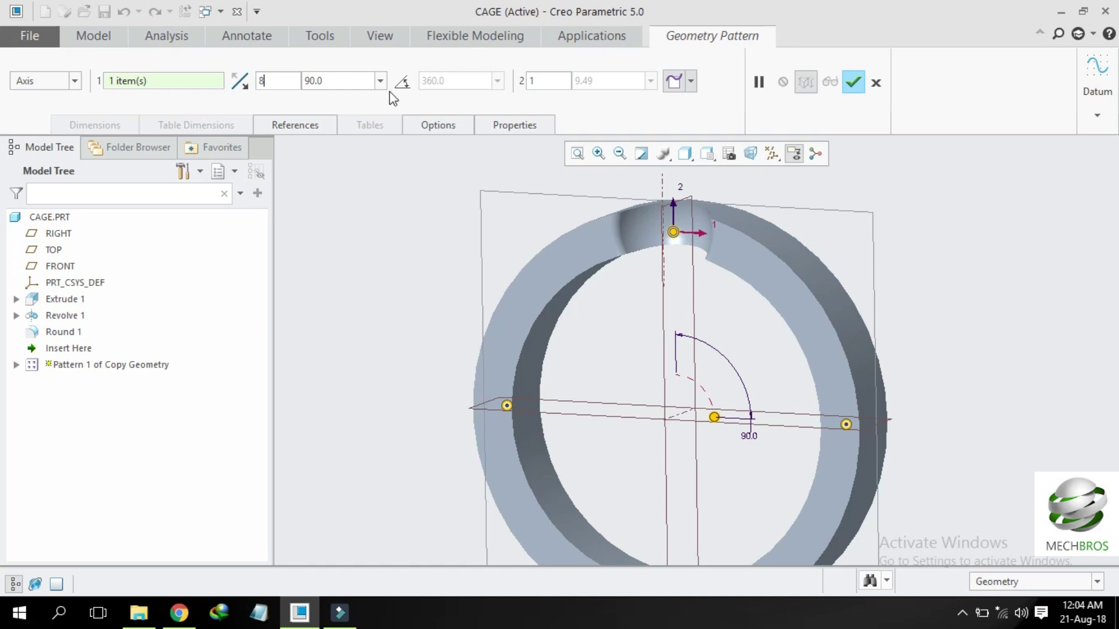
left_click(402, 82)
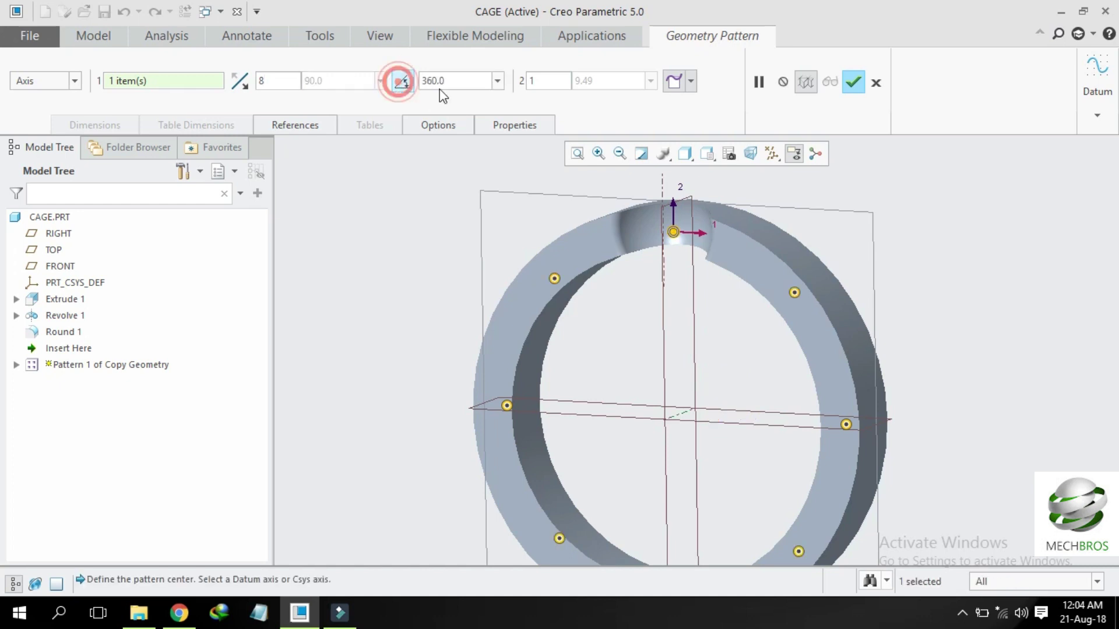
left_click(854, 82)
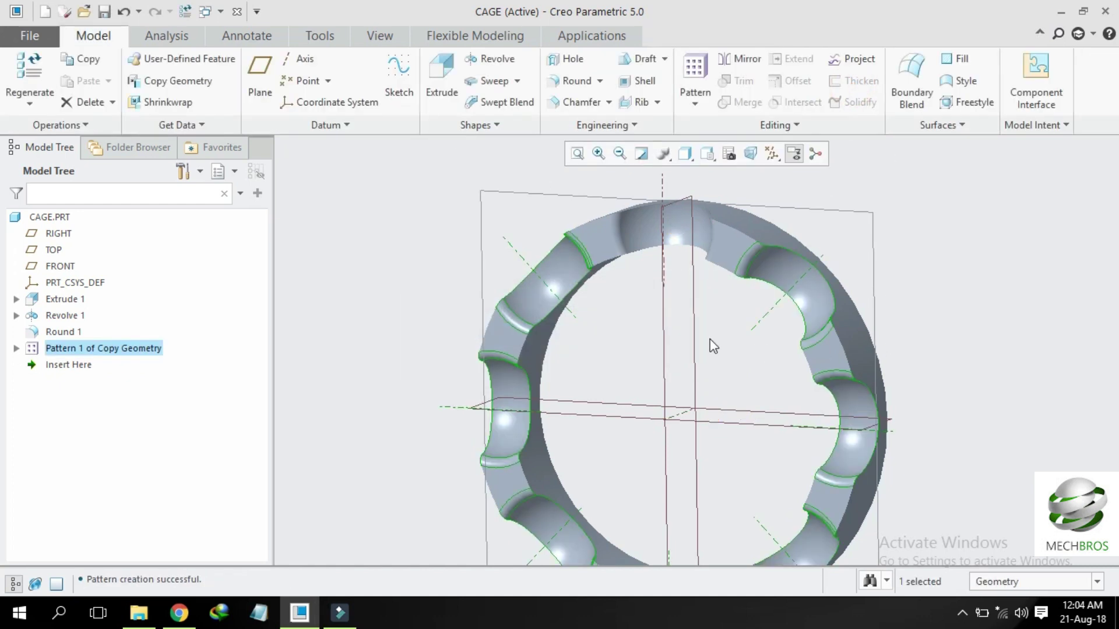
Step: Clear the selection and save the cage part
scroll(723, 344, "down", 3)
scroll(732, 343, "up", 2)
left_click(917, 247)
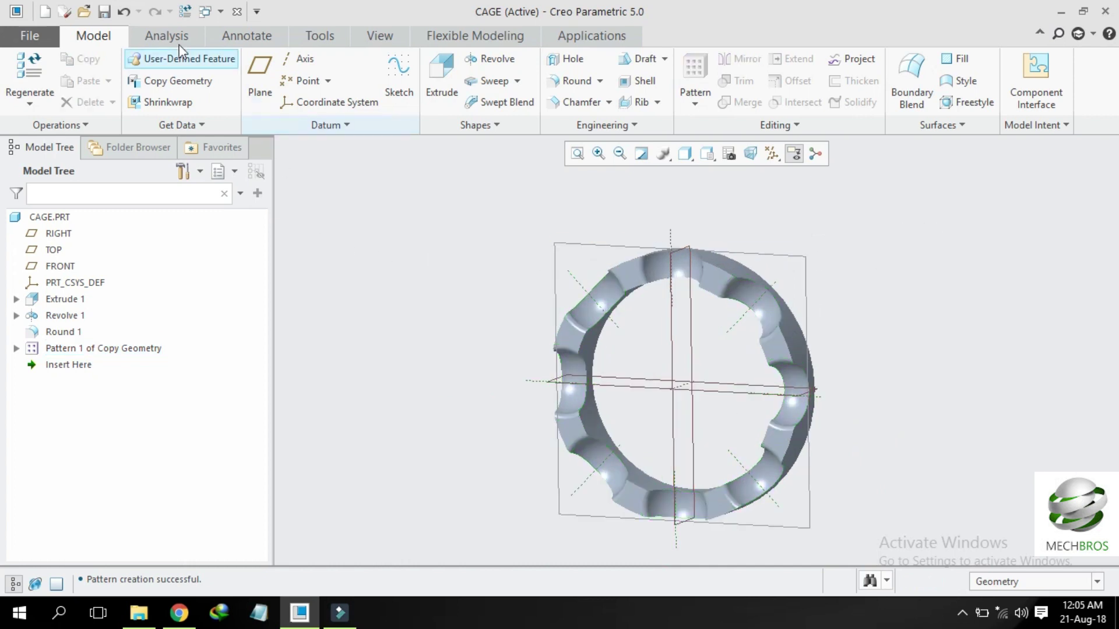
left_click(105, 14)
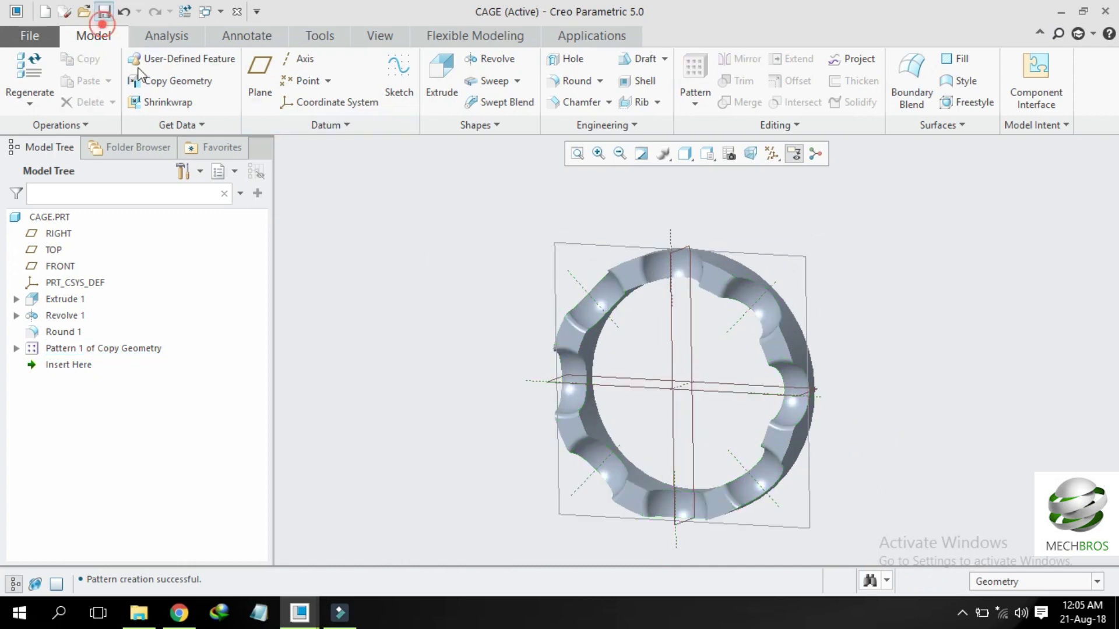
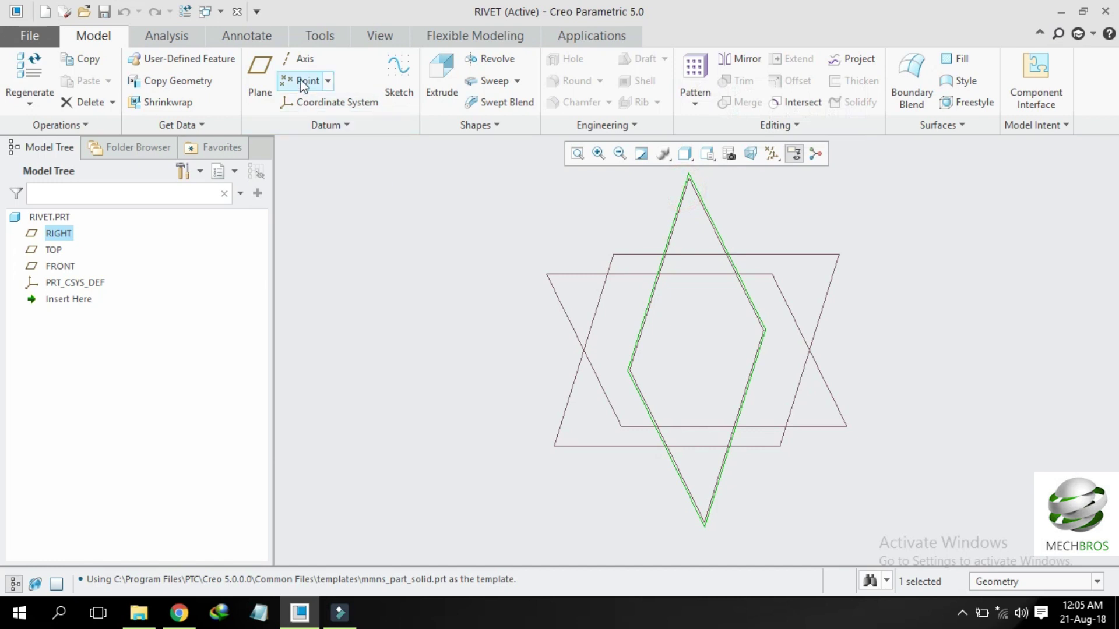
Step: Start an extrude on the rivet's RIGHT plane and sketch a circle of about 183 mm diameter centered on the origin
left_click(442, 75)
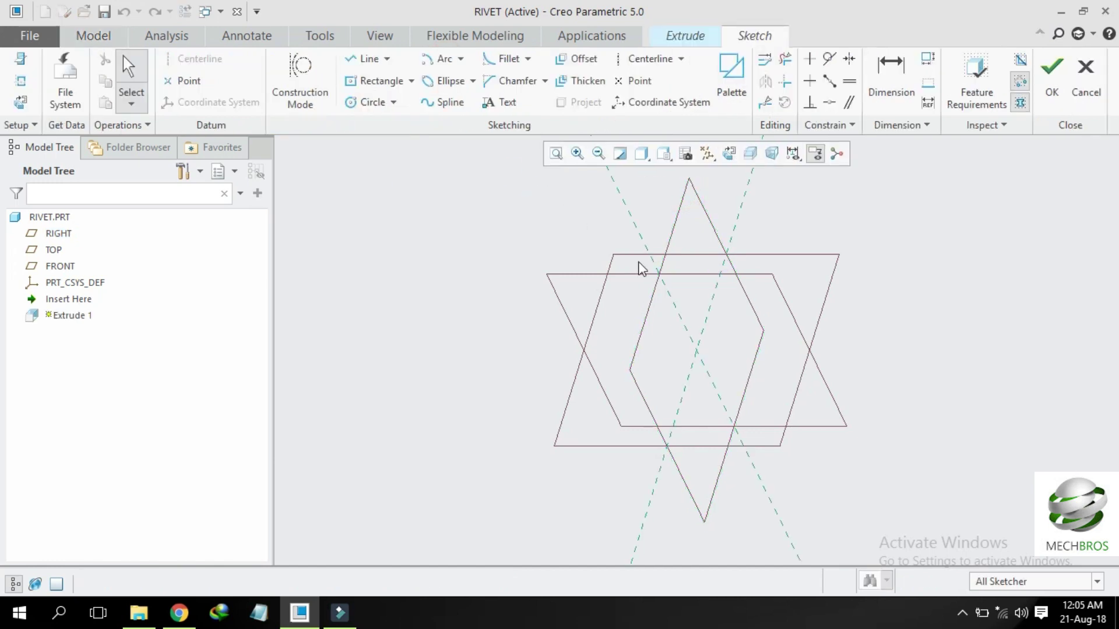
left_click(367, 102)
left_click(696, 349)
left_click(696, 310)
middle_click(690, 281)
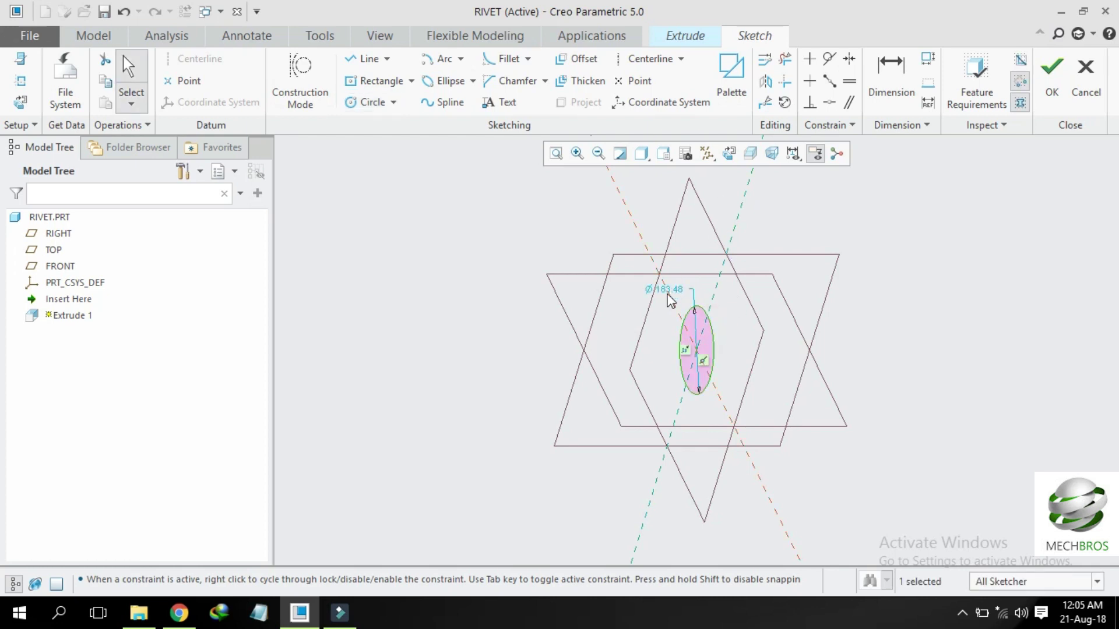
Step: Set the rivet circle's diameter to 2 mm
double_click(669, 291)
type("2")
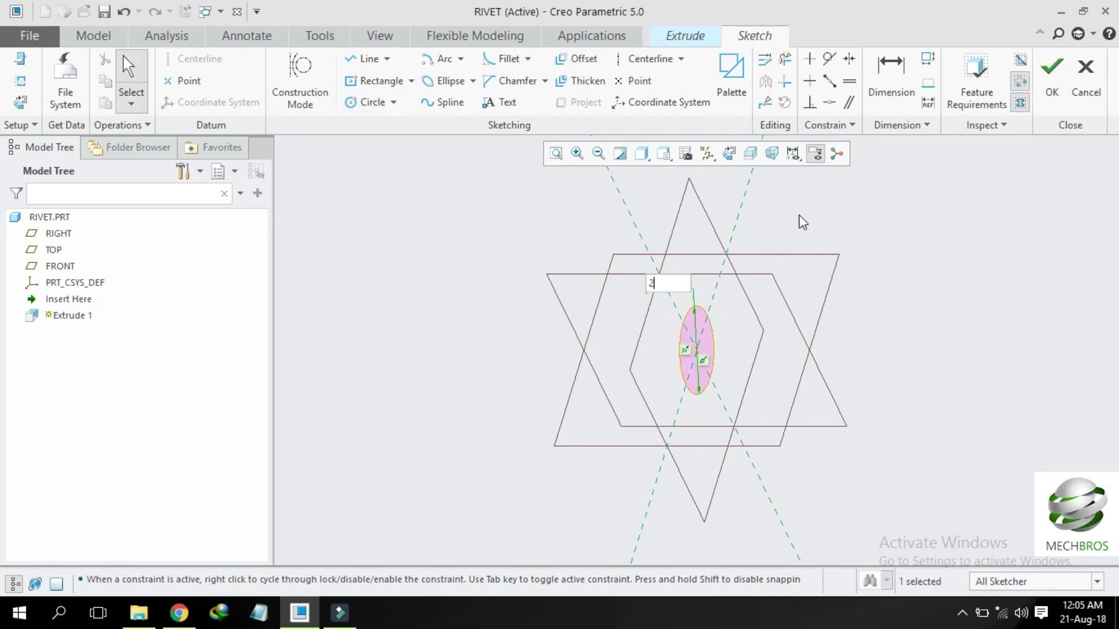
key("Return")
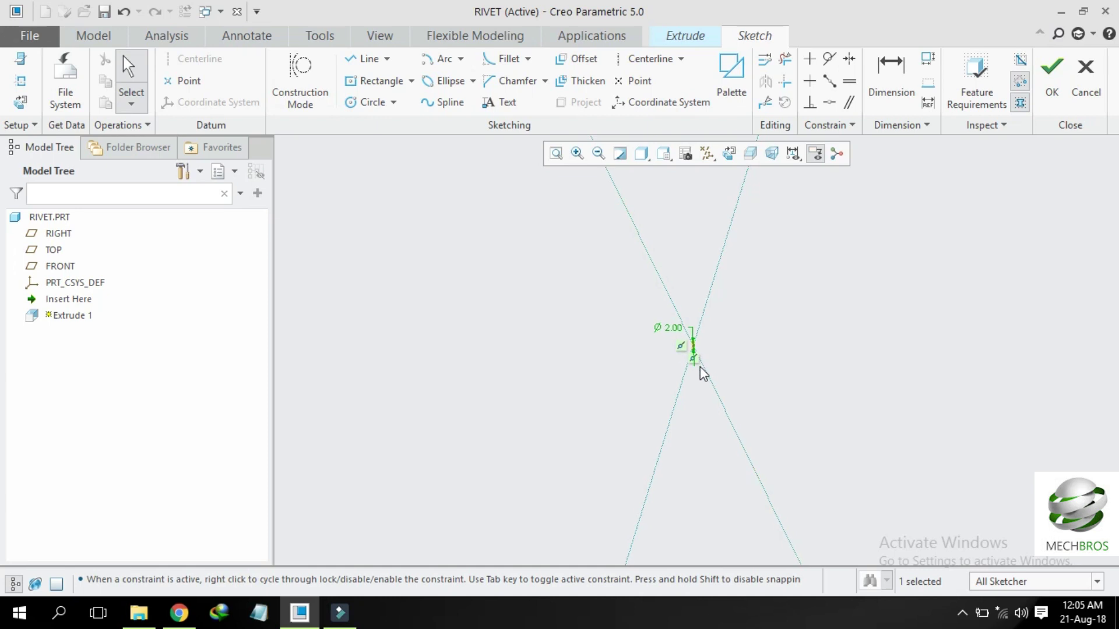
scroll(685, 338, "up", 5)
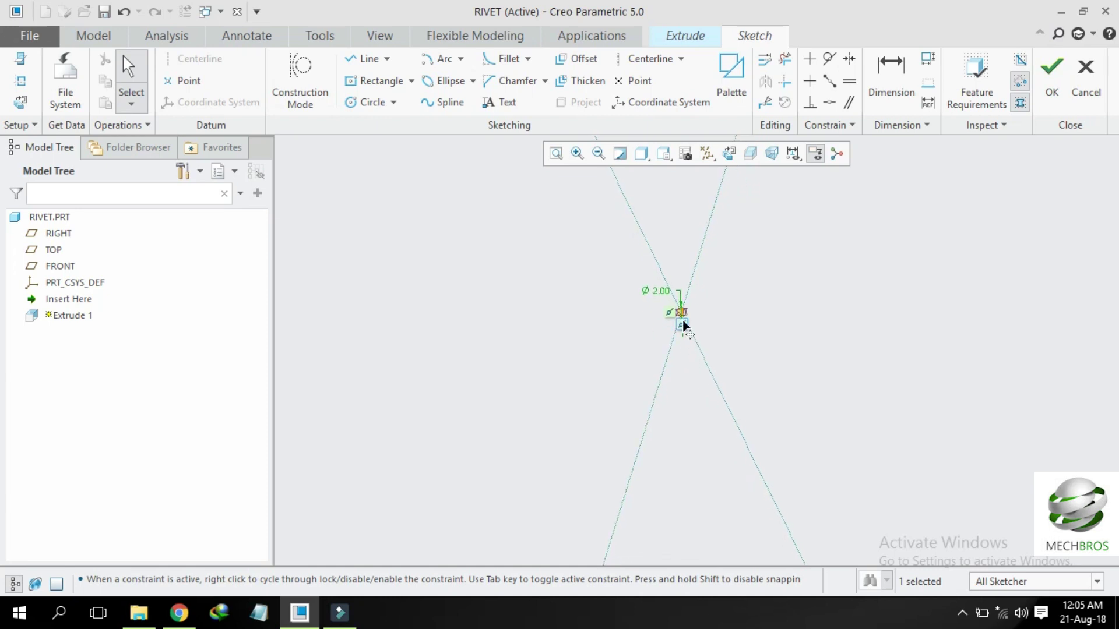
scroll(681, 335, "up", 3)
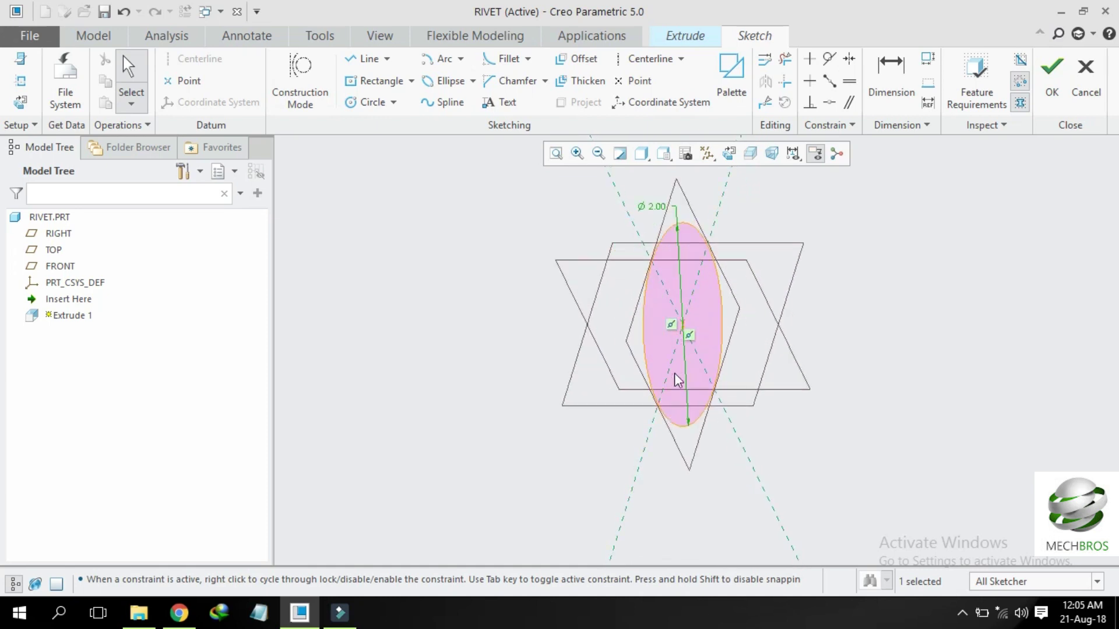
Step: Finish the rivet circle sketch and extrude it symmetrically about the sketch plane to a depth of 3 mm
scroll(677, 380, "down", 2)
left_click(1052, 73)
left_click(84, 82)
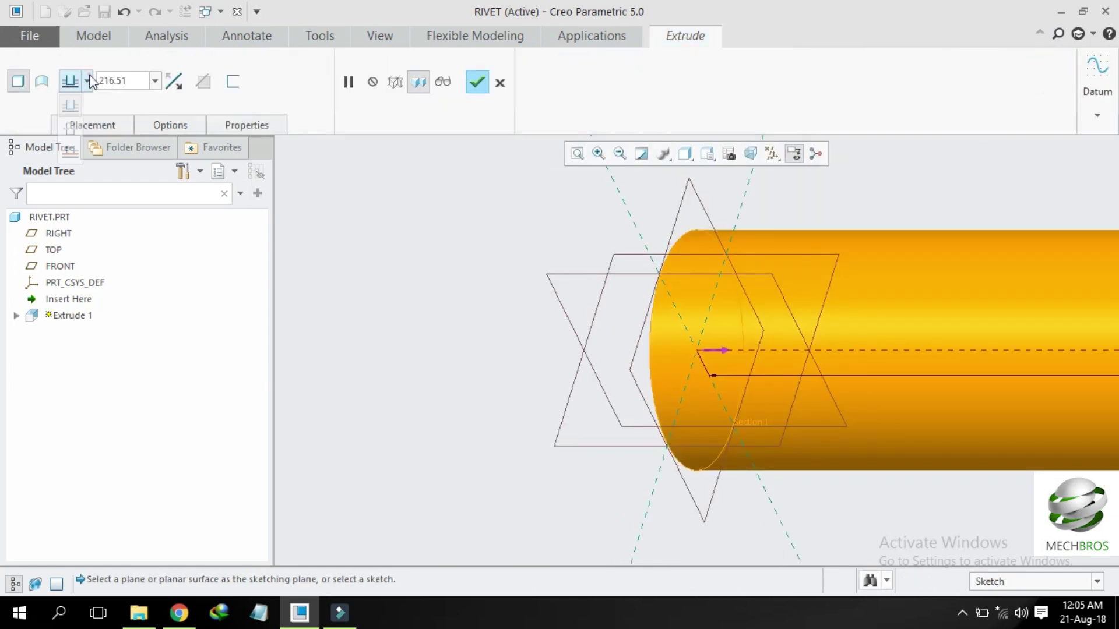
left_click(67, 127)
double_click(138, 82)
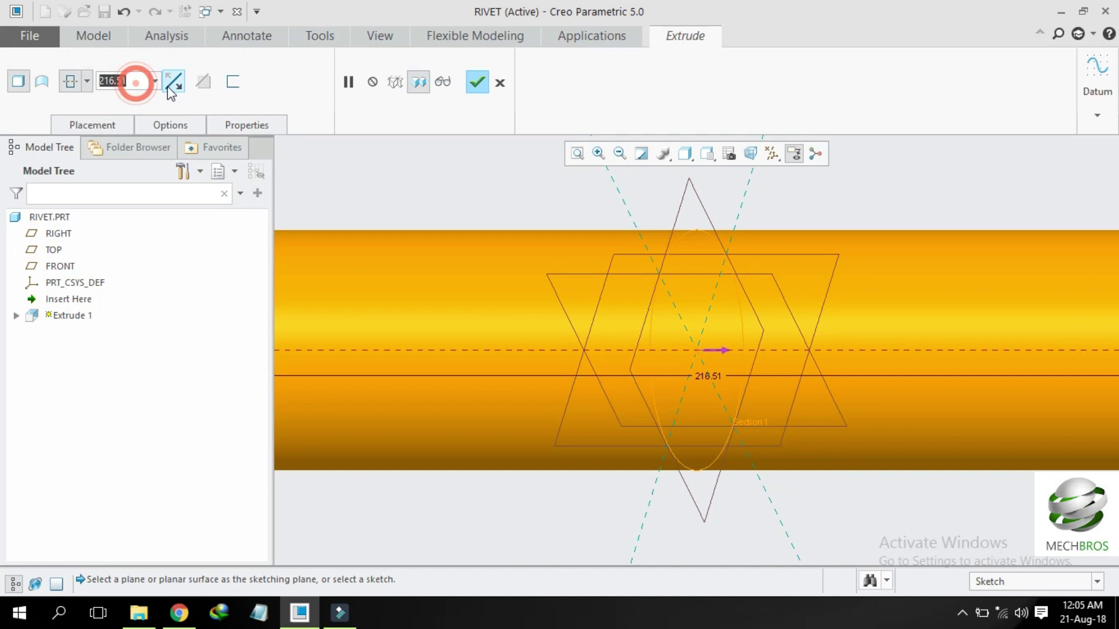
type("3")
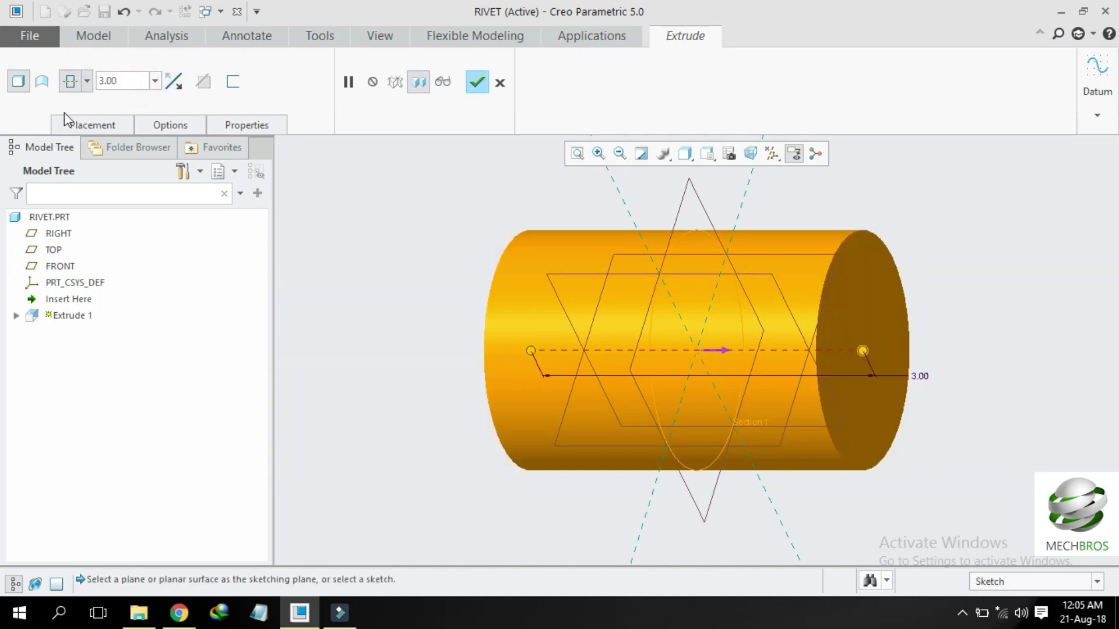
left_click(476, 84)
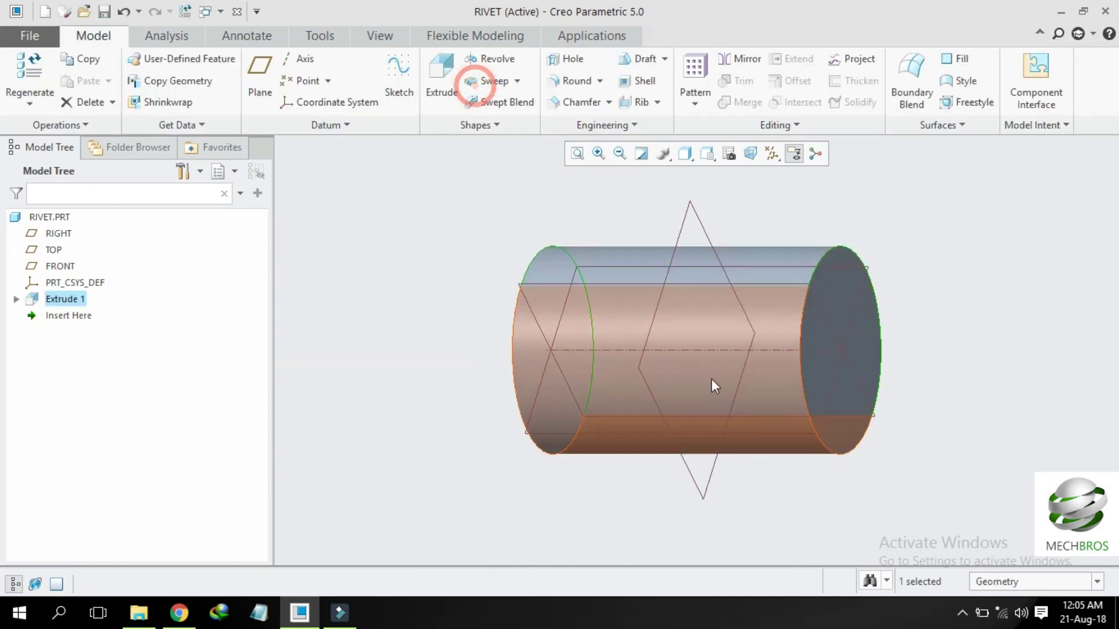
left_click(1010, 278)
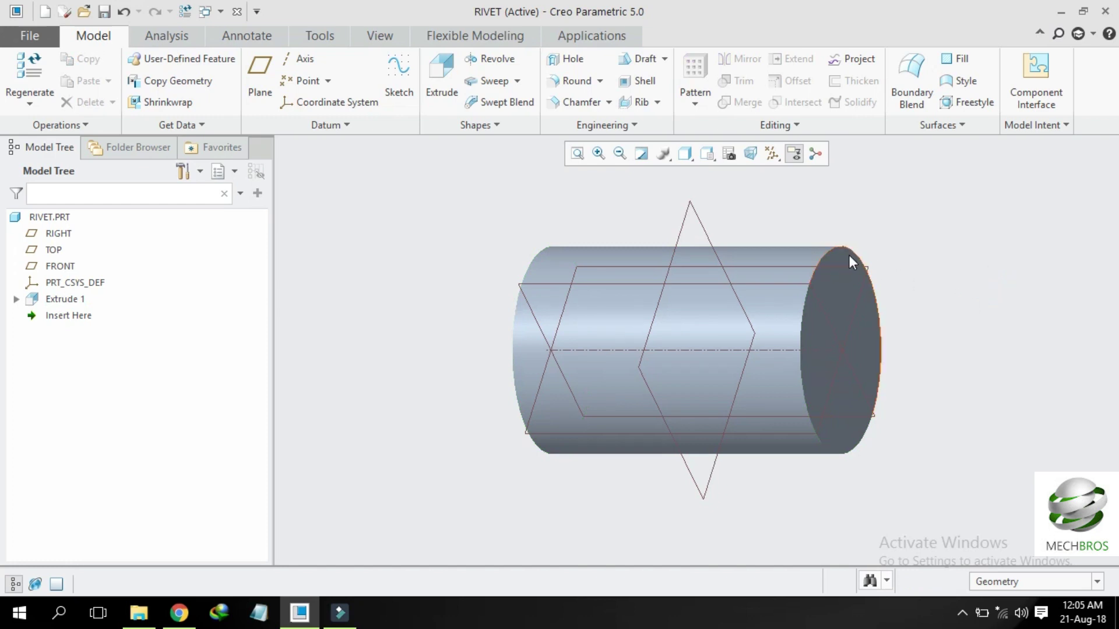
Step: Start a revolve on the rivet's FRONT plane and add the cylinder's right end face as a sketch reference
left_click(784, 285)
left_click(490, 59)
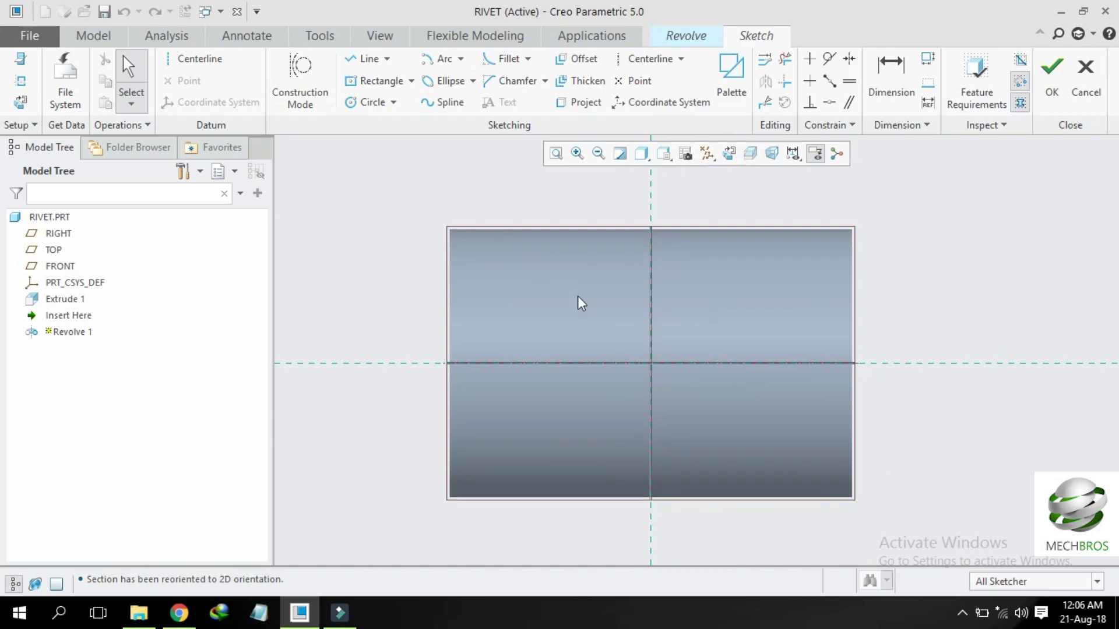
scroll(581, 303, "down", 3)
middle_click_drag(754, 304, 646, 317)
middle_click_drag(647, 317, 656, 294)
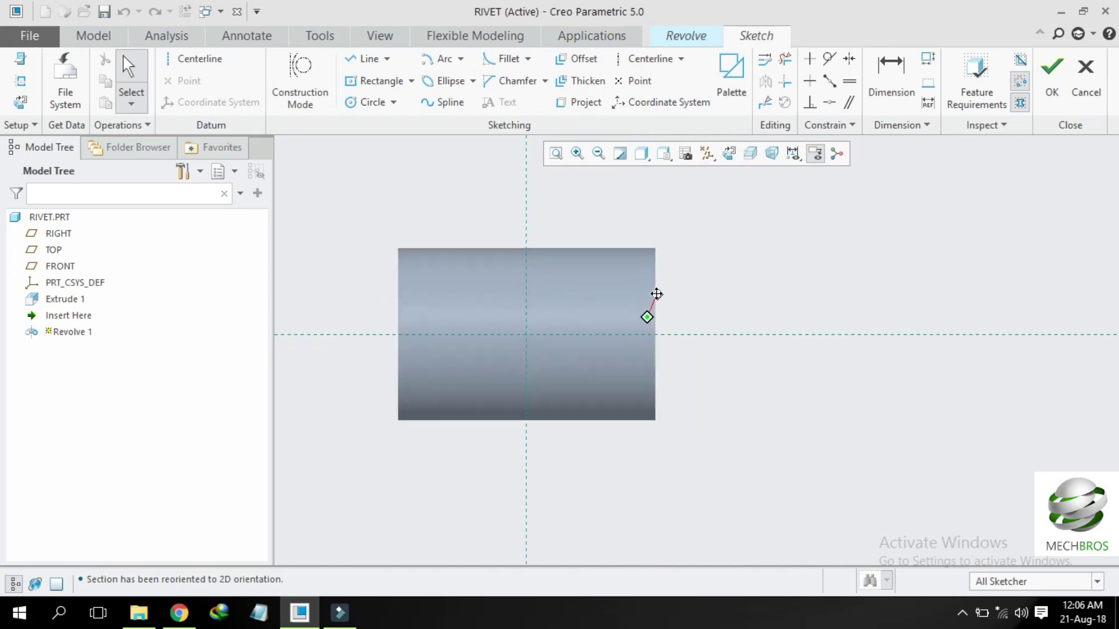
left_click(21, 86)
left_click(657, 272)
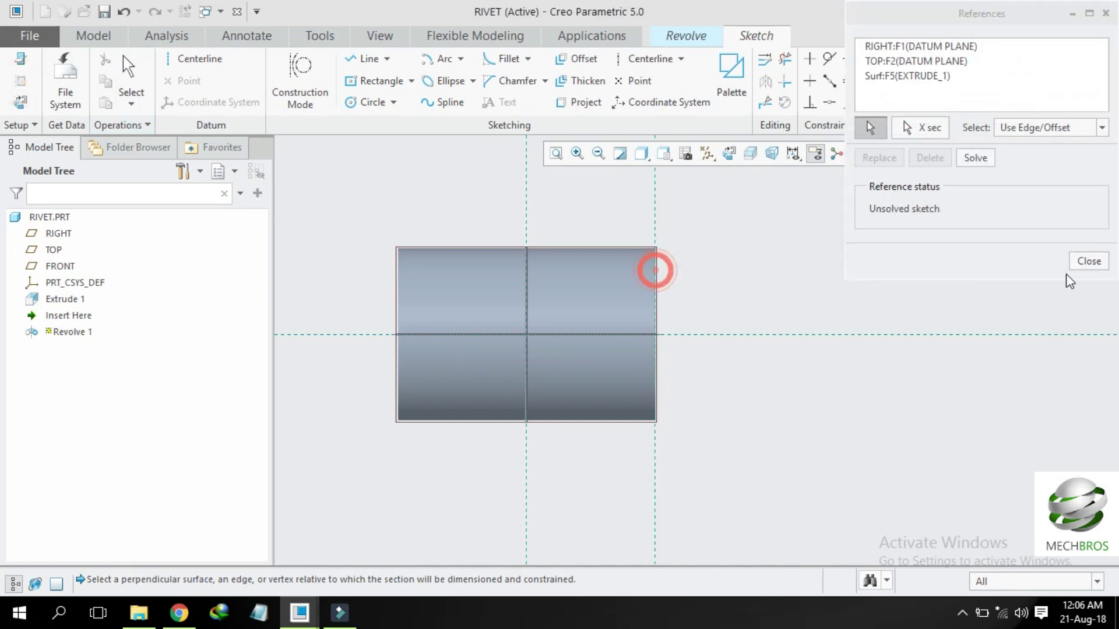
left_click(1089, 261)
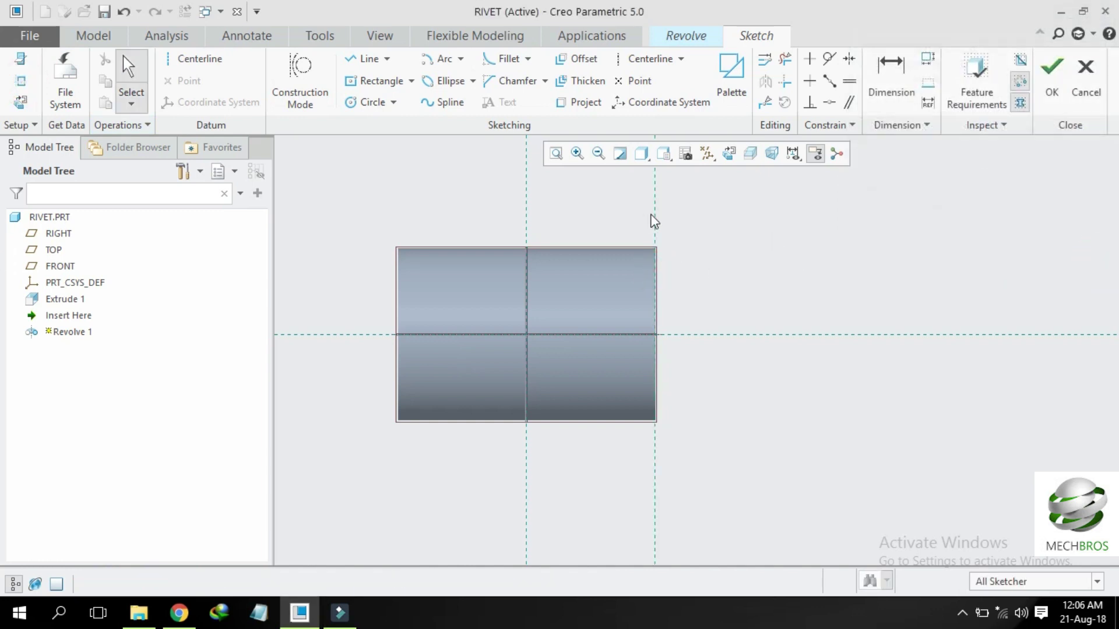
Step: Sketch a horizontal line along the axis outward from the cylinder's right end face and set its length to 1.5 mm
left_click(364, 59)
left_click(655, 335)
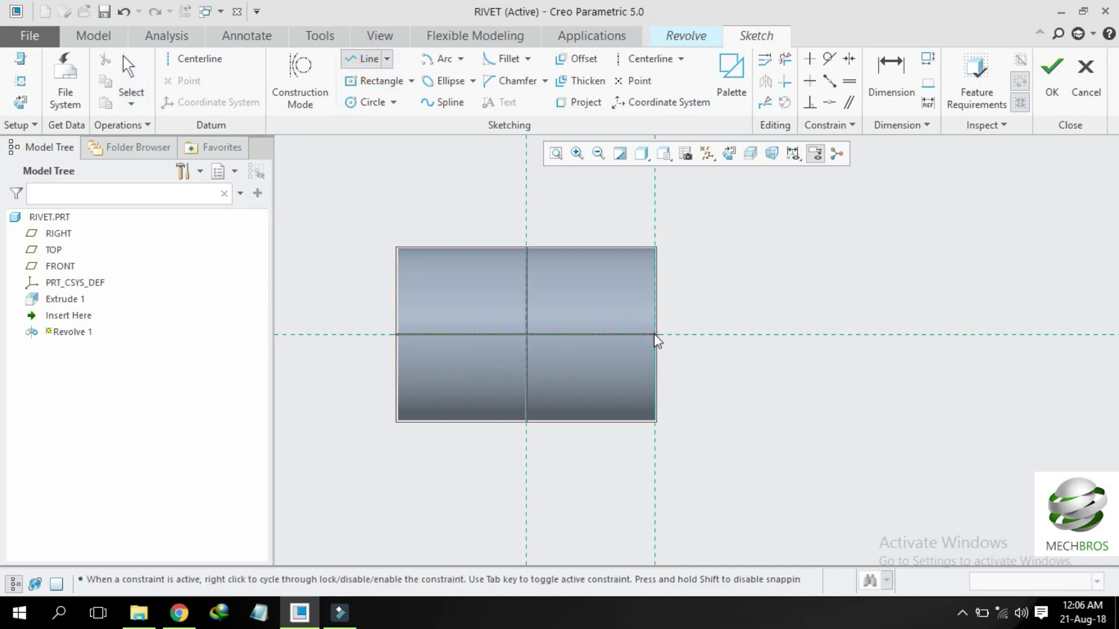
left_click(789, 335)
middle_click(807, 297)
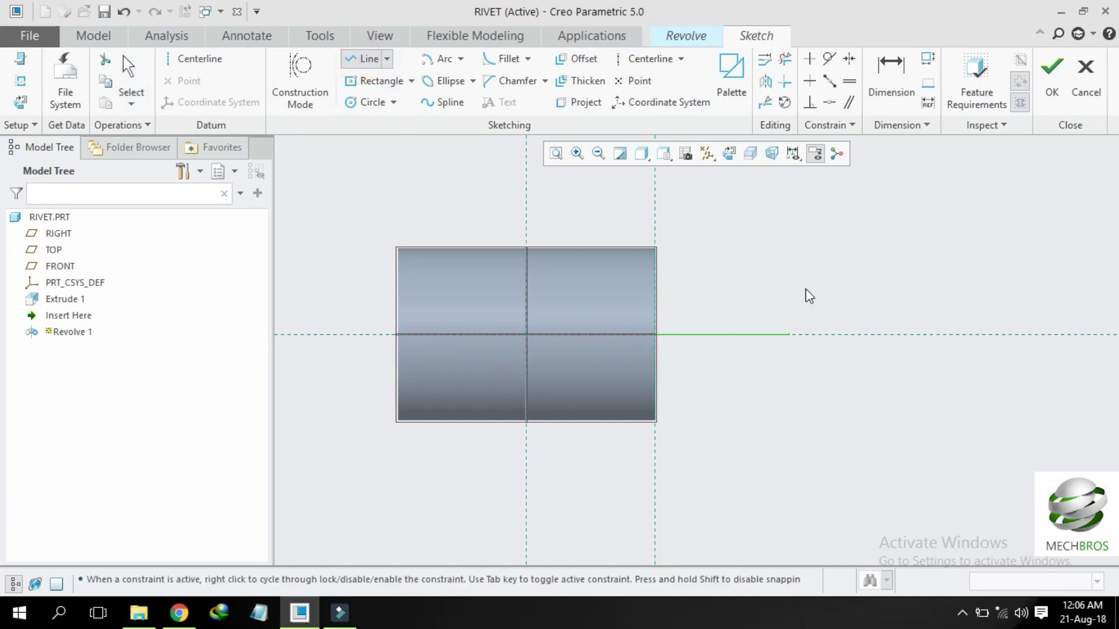
middle_click(780, 324)
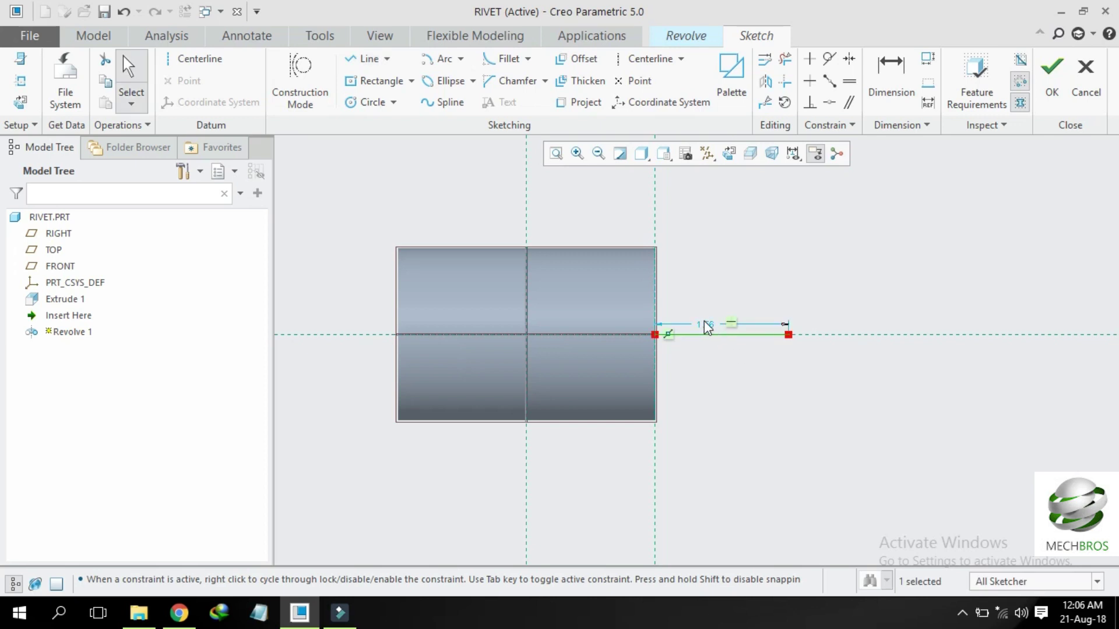
double_click(713, 326)
type("1.5")
key("Return")
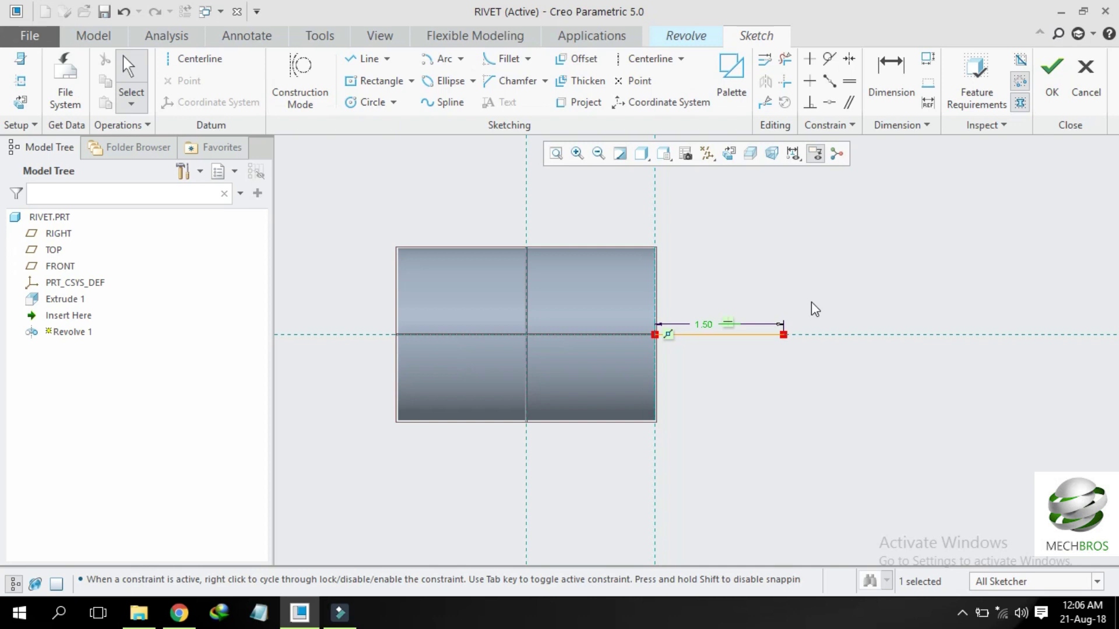
Step: Sketch a quarter arc centered on the line's inner end, from its outer end up to the end-face reference, and close the profile with a vertical line
left_click(438, 59)
left_click(655, 335)
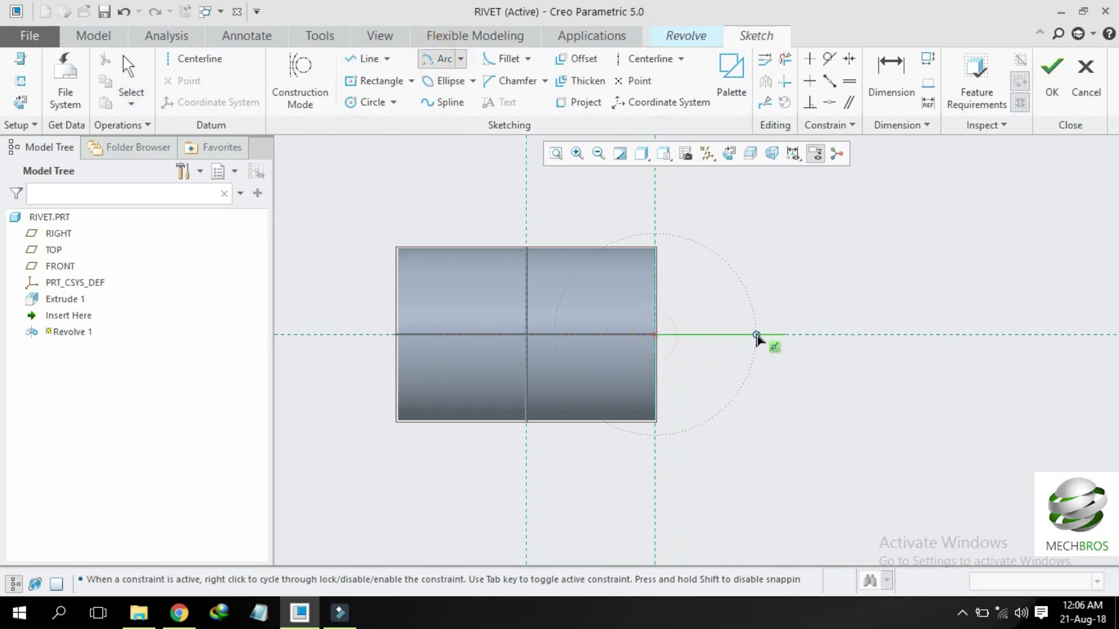
left_click(783, 337)
left_click(656, 204)
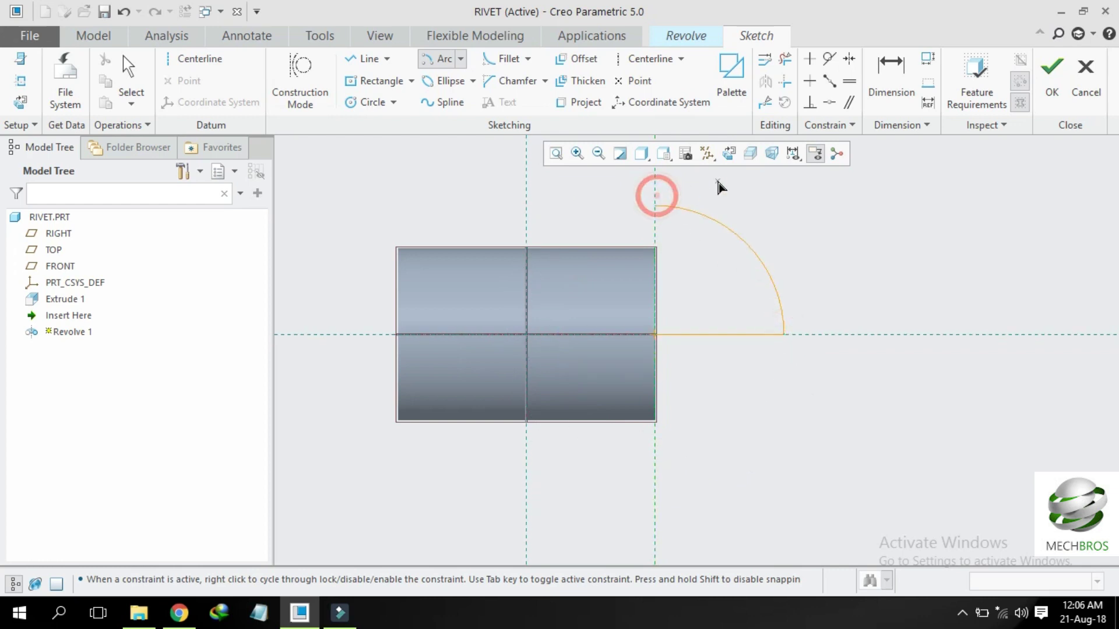
middle_click(695, 217)
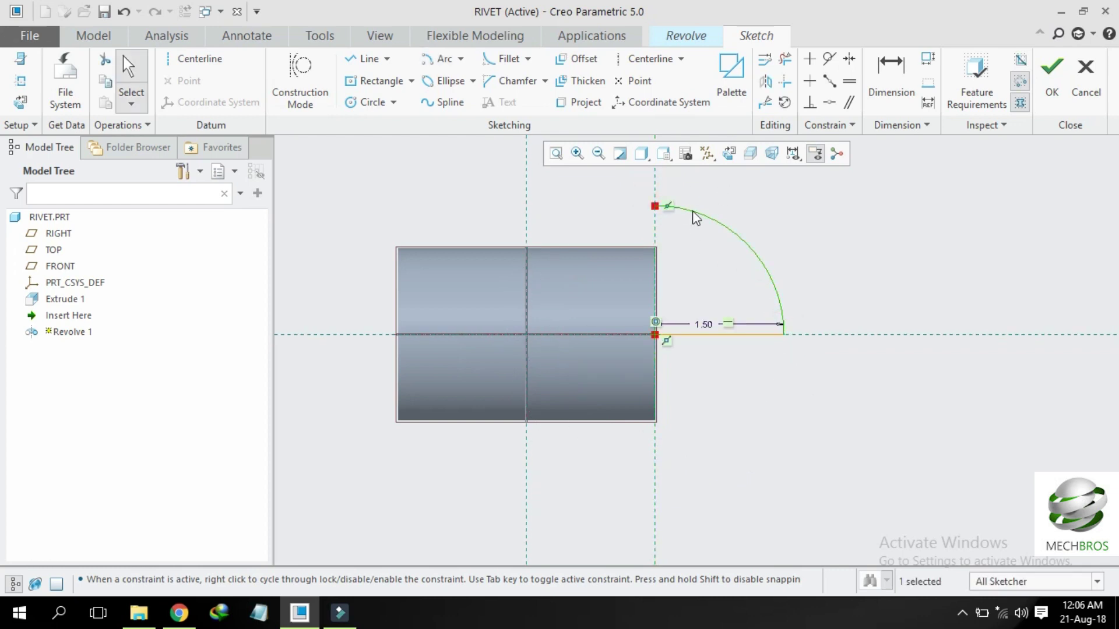
left_click(367, 58)
left_click(655, 205)
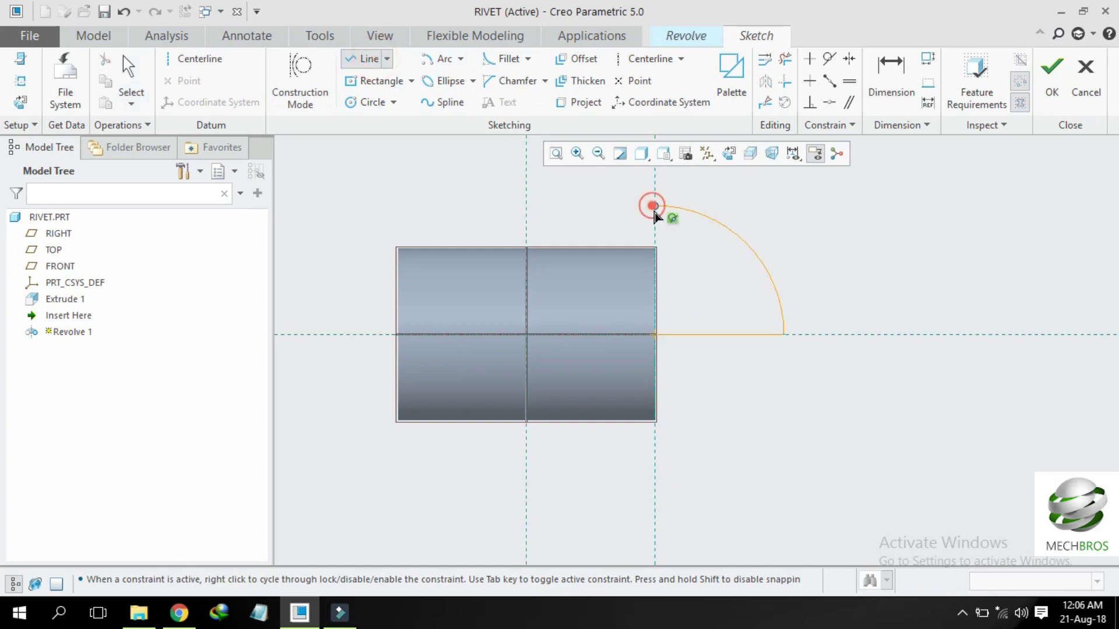
left_click(655, 335)
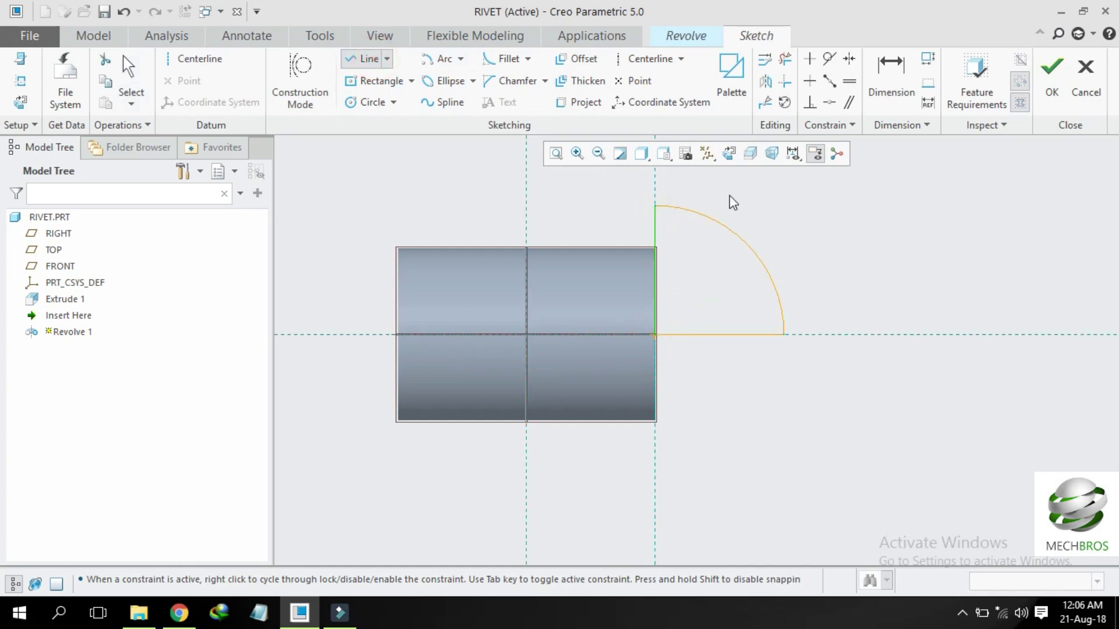
middle_click(732, 200)
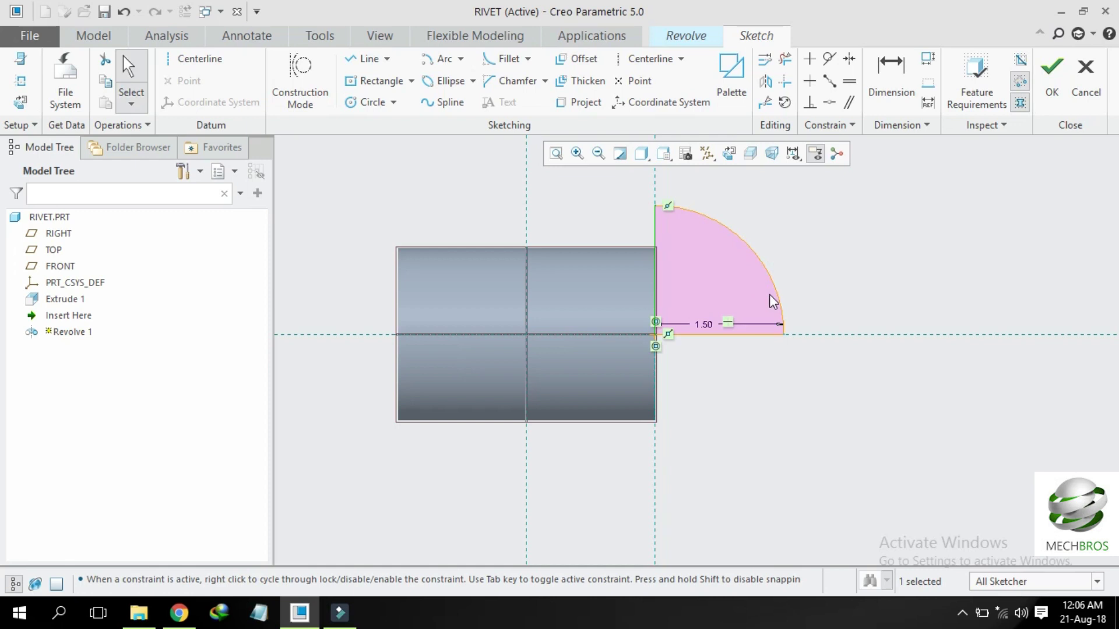
Step: Add a horizontal centerline along the rivet axis and revolve the quarter-circle profile 360° into a domed head
left_click(192, 65)
left_click(654, 335)
left_click(577, 338)
middle_click(903, 333)
left_click(1051, 93)
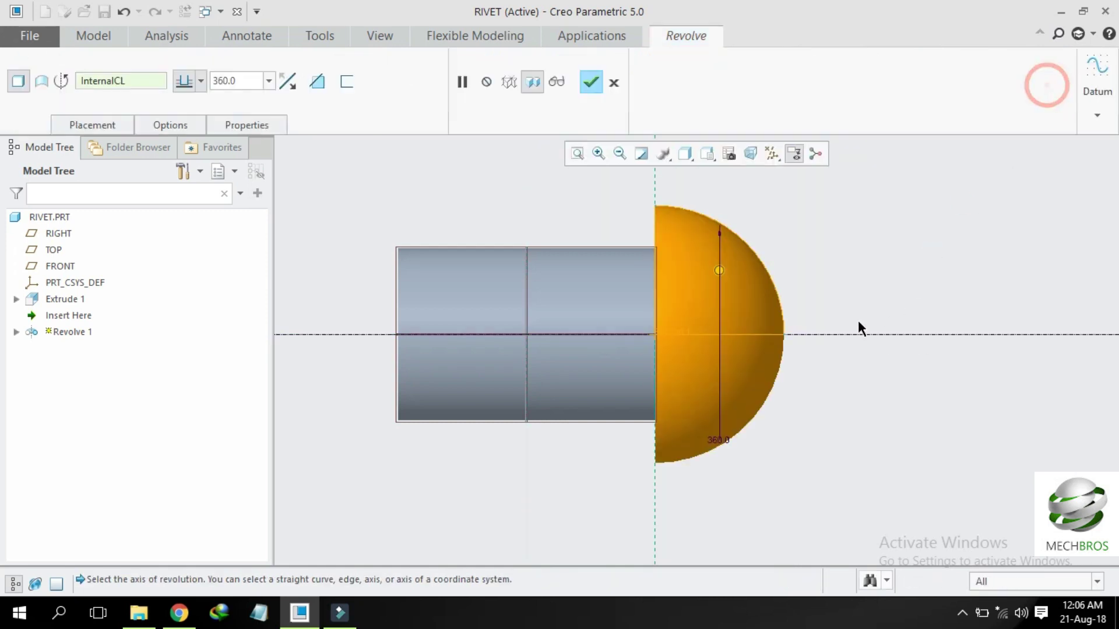
left_click(587, 81)
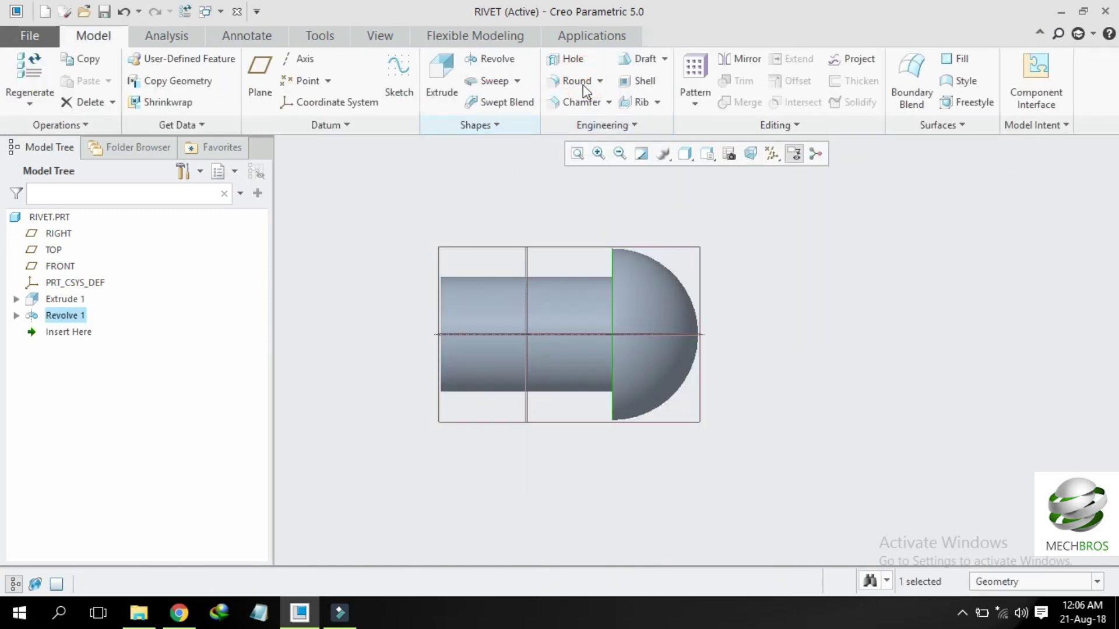
Step: Mirror the domed head about the RIGHT plane onto the rivet's other end
left_click(734, 59)
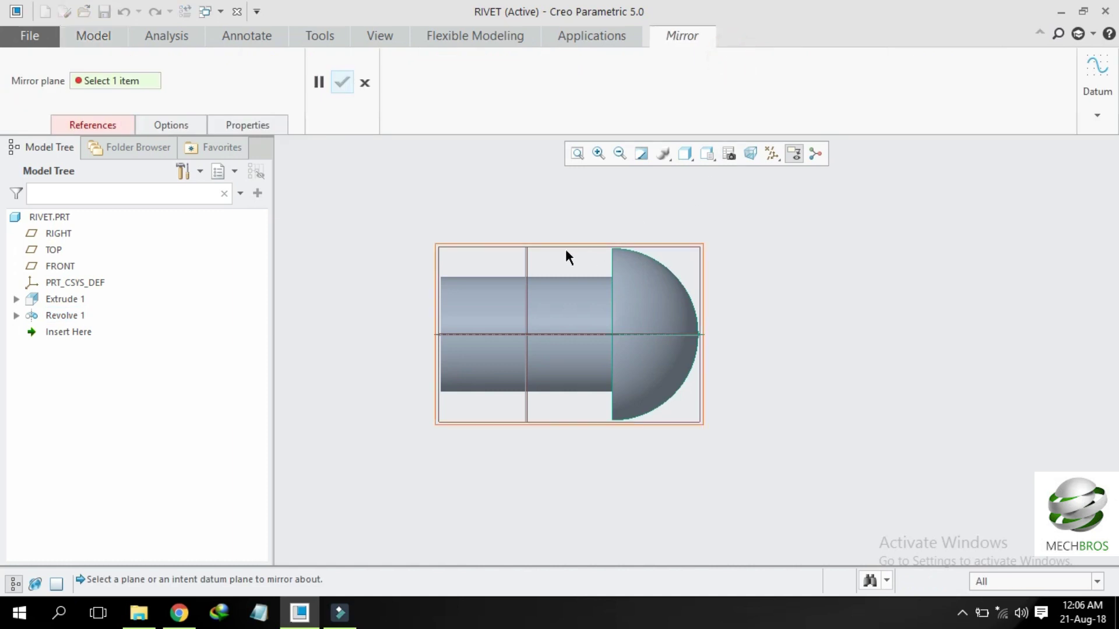
left_click(525, 256)
left_click(342, 83)
left_click(806, 261)
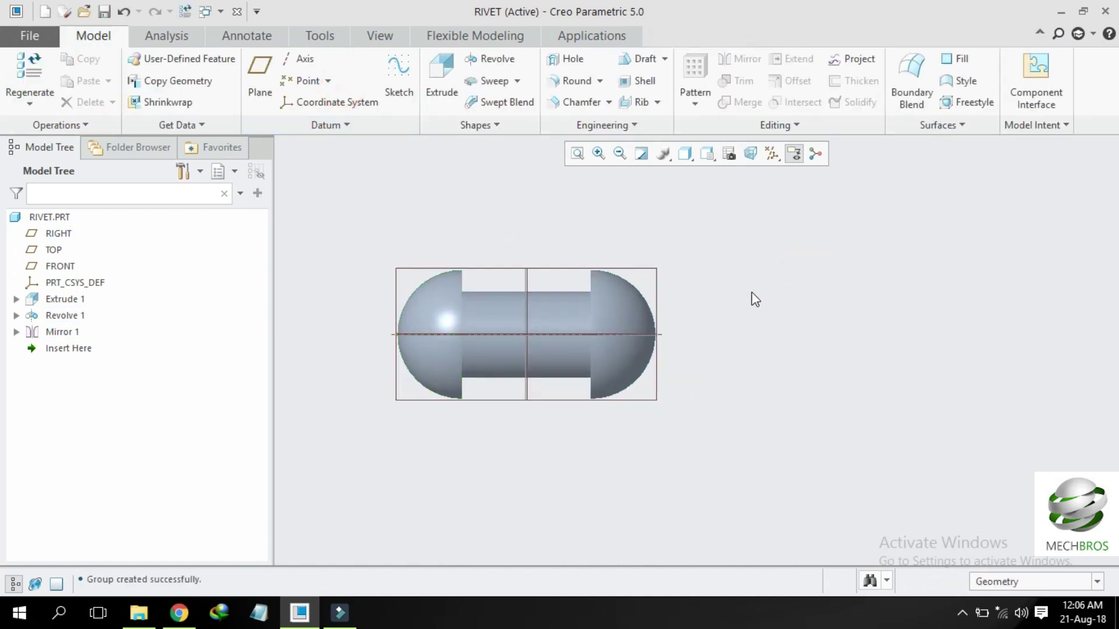
Step: Restore the default view, save the rivet part and close it
key("ctrl+d")
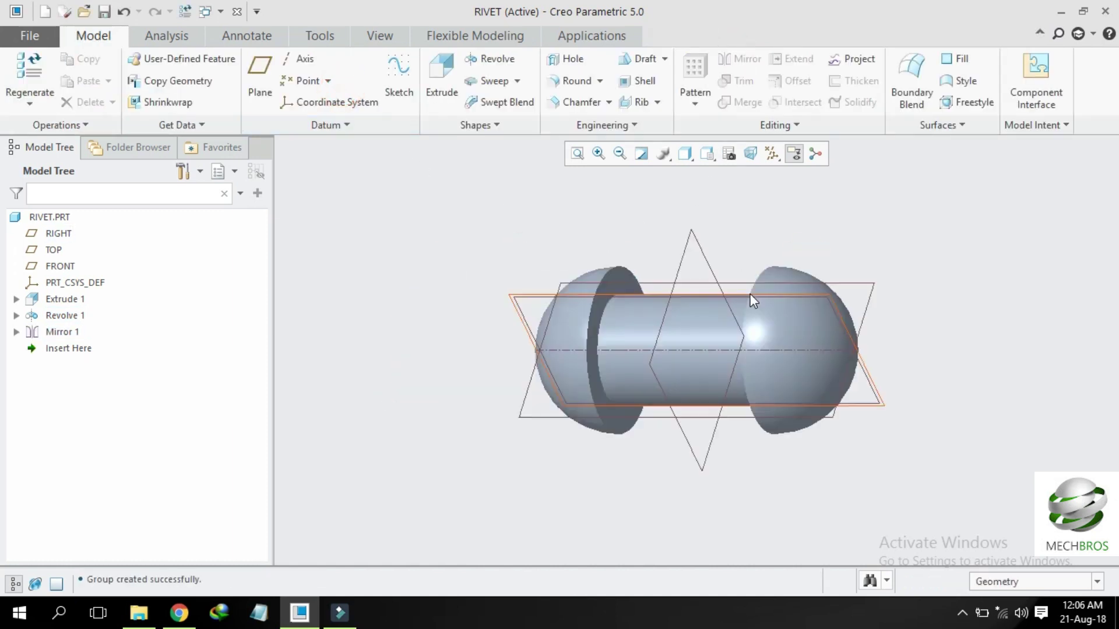
left_click(103, 11)
left_click(429, 526)
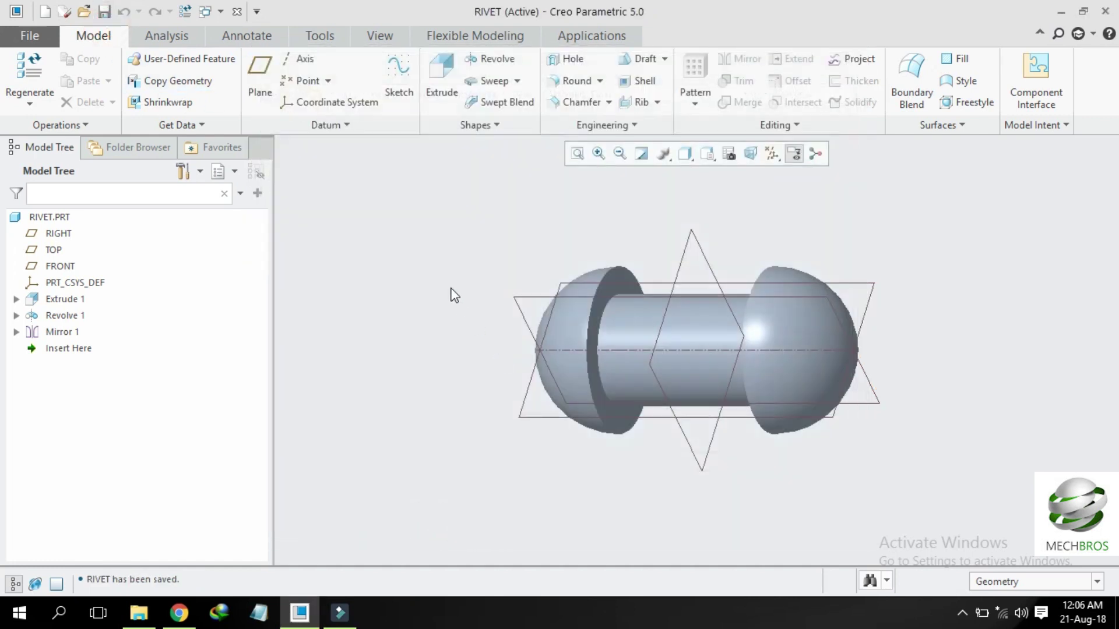
left_click(238, 12)
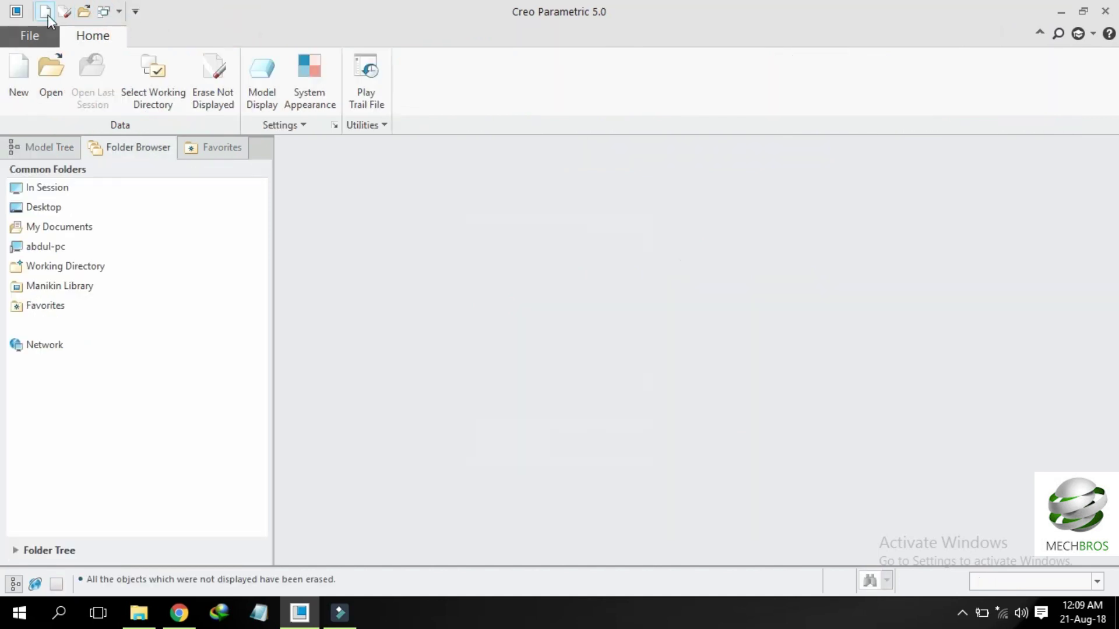
Step: Create a new design assembly named Bearing_Assembly using the mmns_asm_design template instead of the default one
left_click(45, 11)
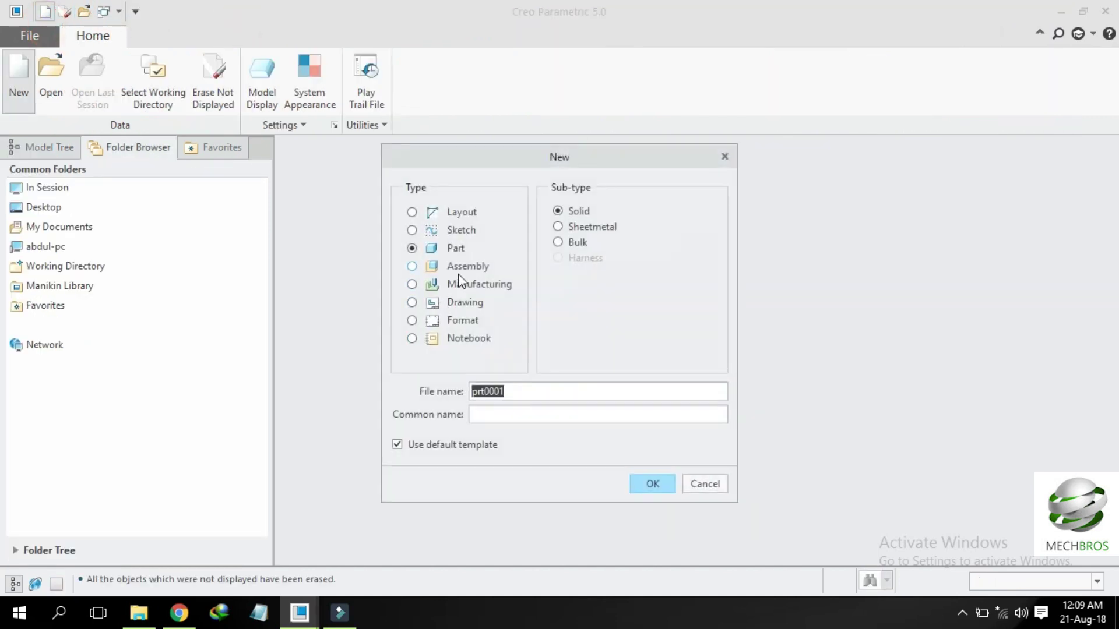
left_click(466, 266)
type("Bearing_Assembly")
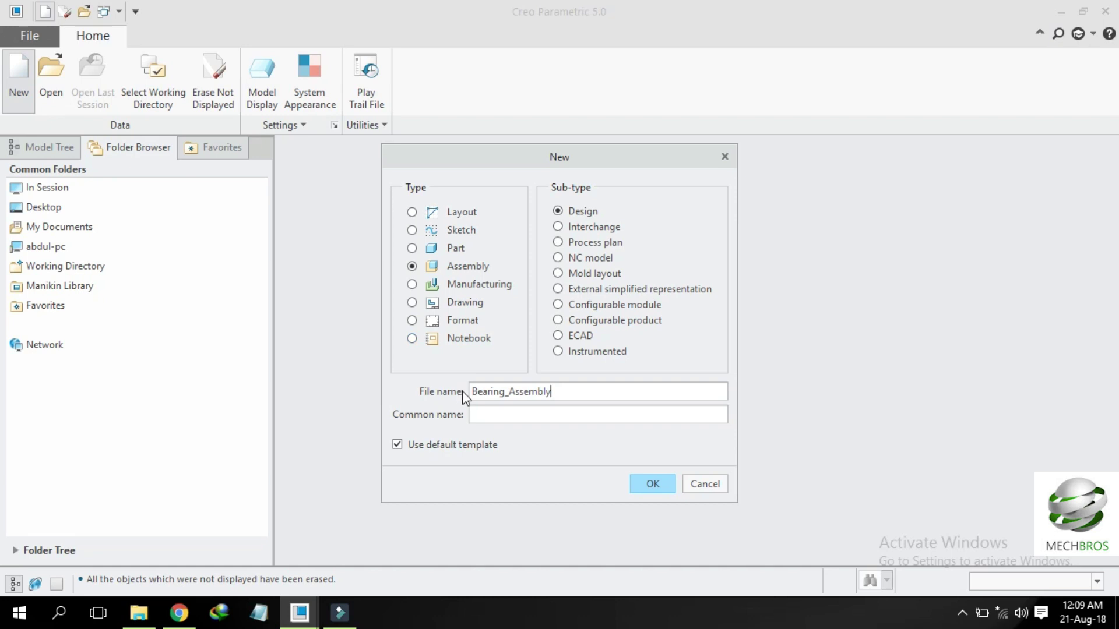
left_click(414, 446)
left_click(639, 482)
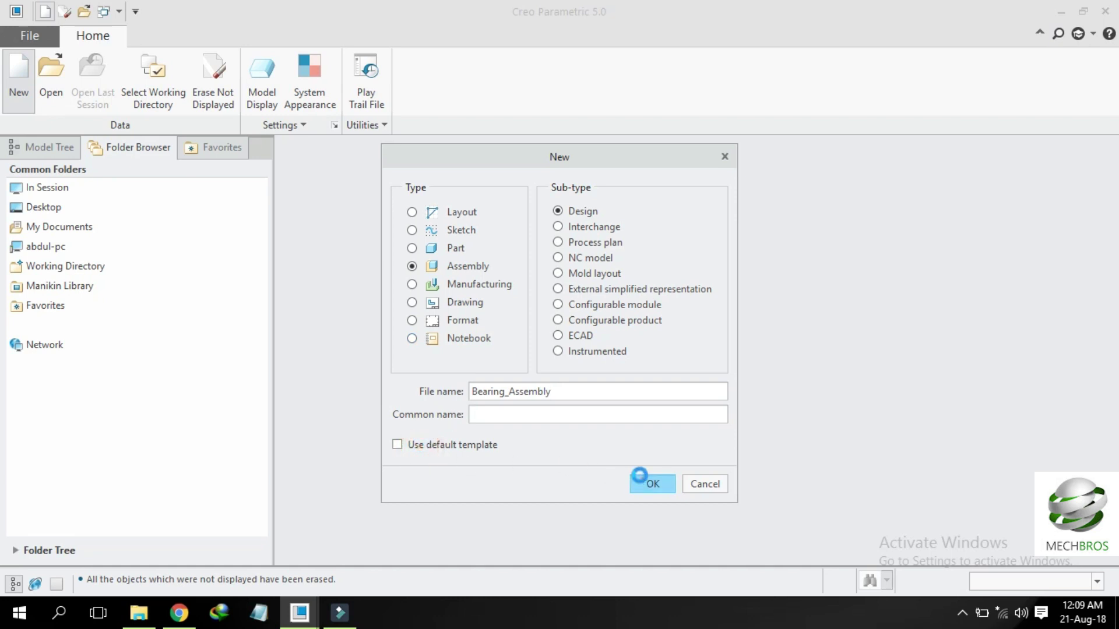
scroll(517, 264, "down", 1)
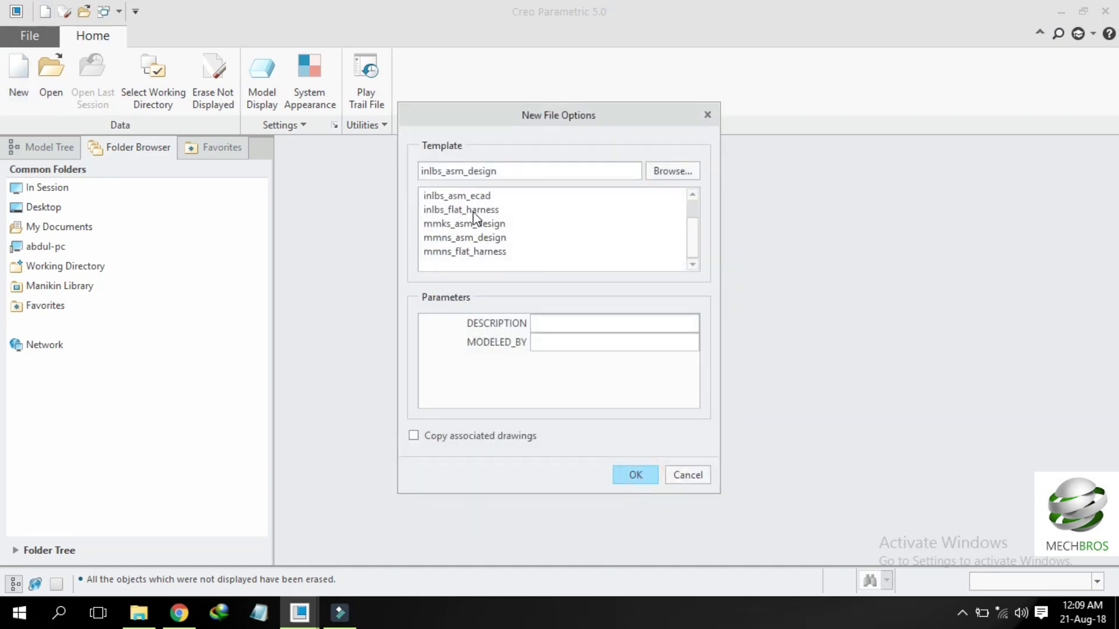
double_click(482, 238)
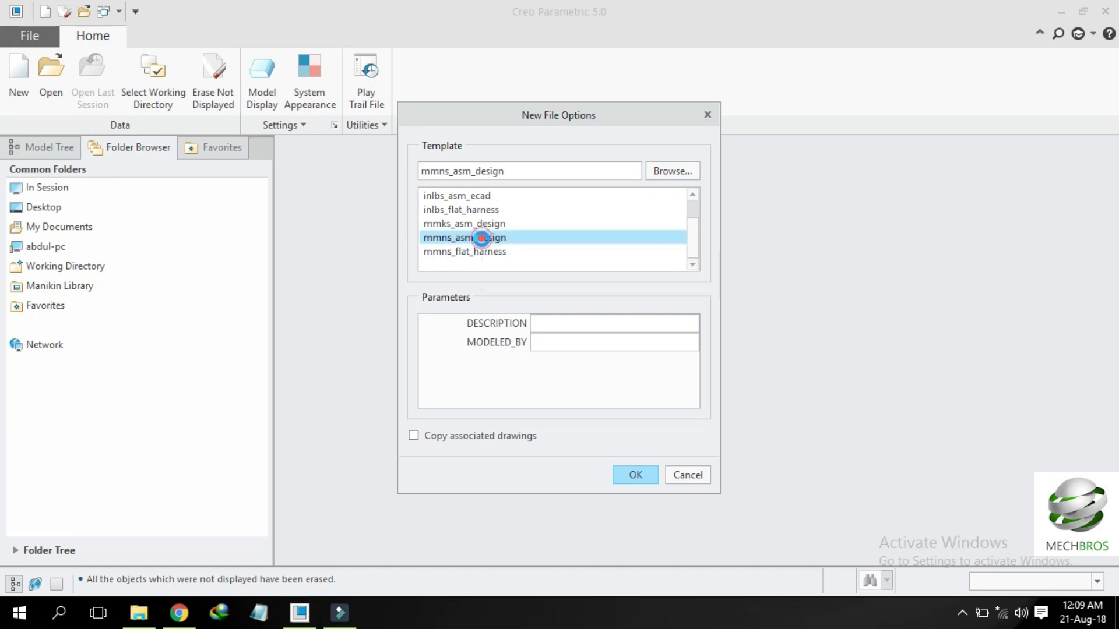
Step: Insert outer_ring.prt into the assembly and place it with the Default constraint
left_click(173, 73)
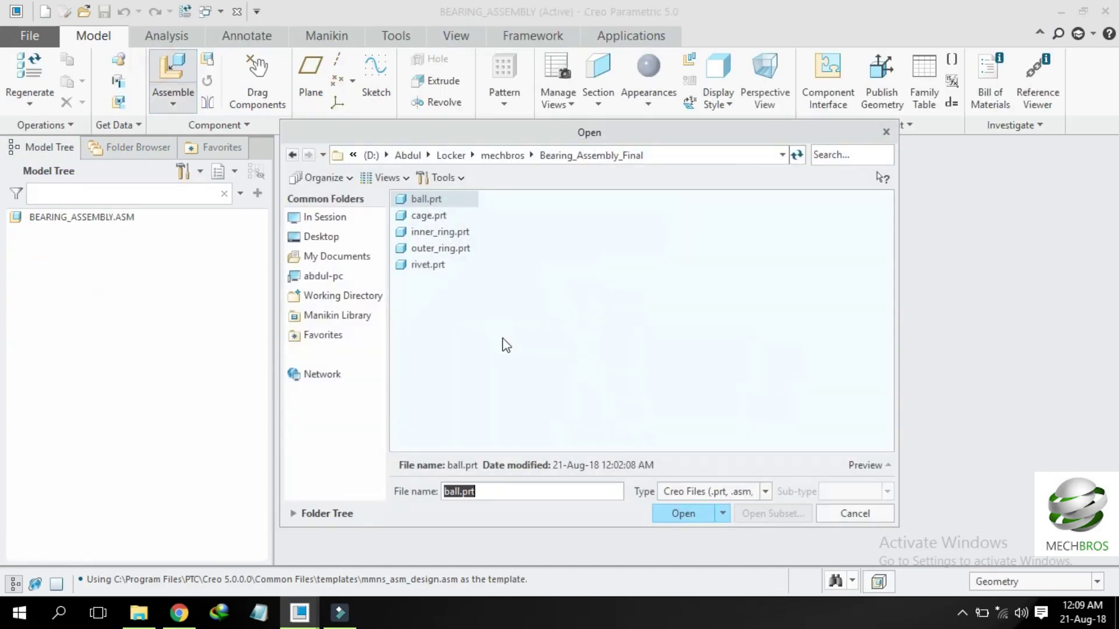
double_click(434, 250)
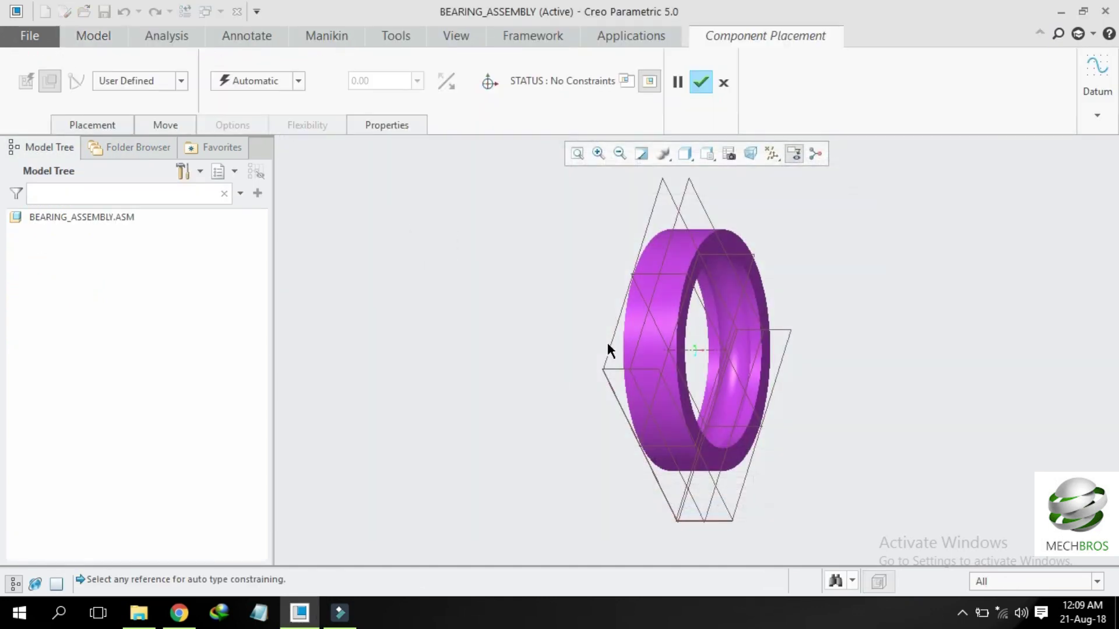
left_click(252, 80)
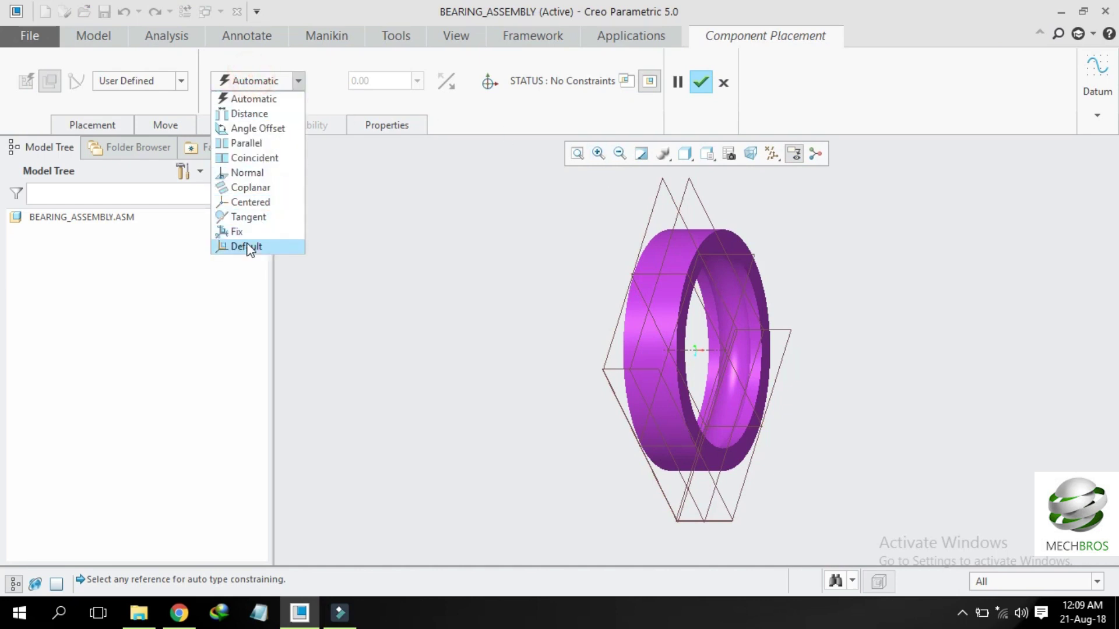
left_click(247, 245)
left_click(715, 84)
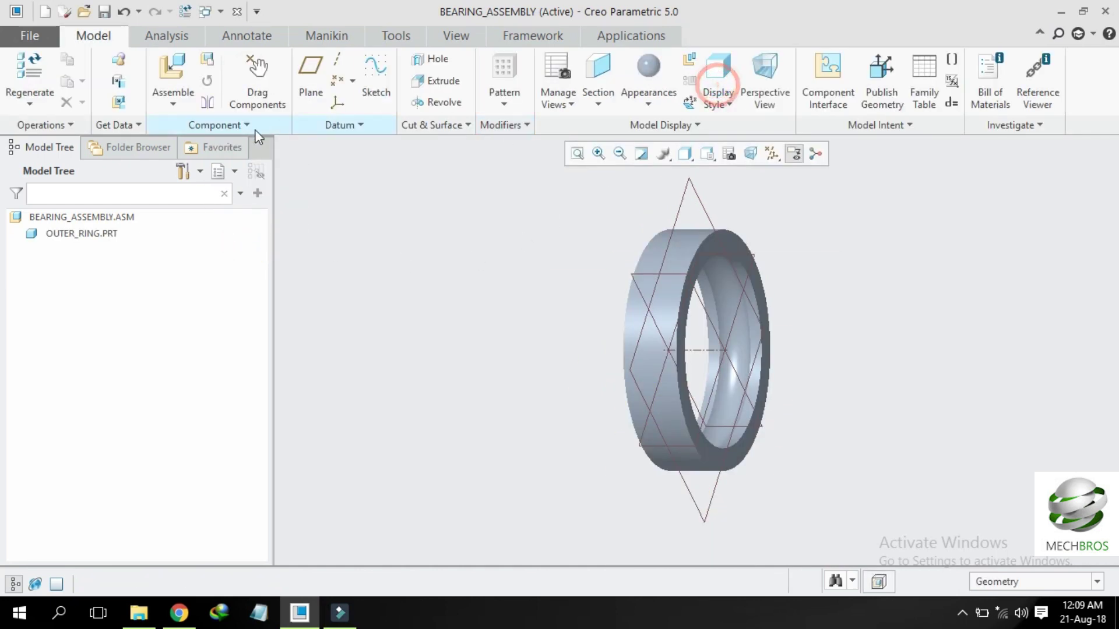
Step: Insert inner_ring.prt into the assembly with a Pin connection and align its axis with the outer ring's axis
left_click(173, 72)
double_click(425, 232)
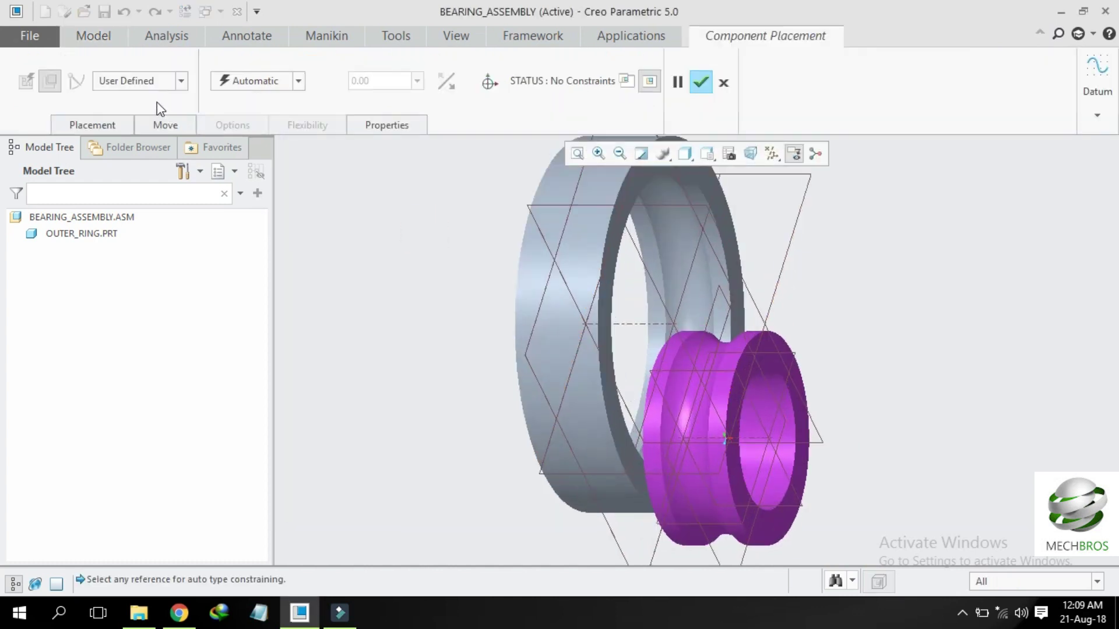
left_click(142, 81)
left_click(139, 124)
left_click(759, 443)
left_click(633, 322)
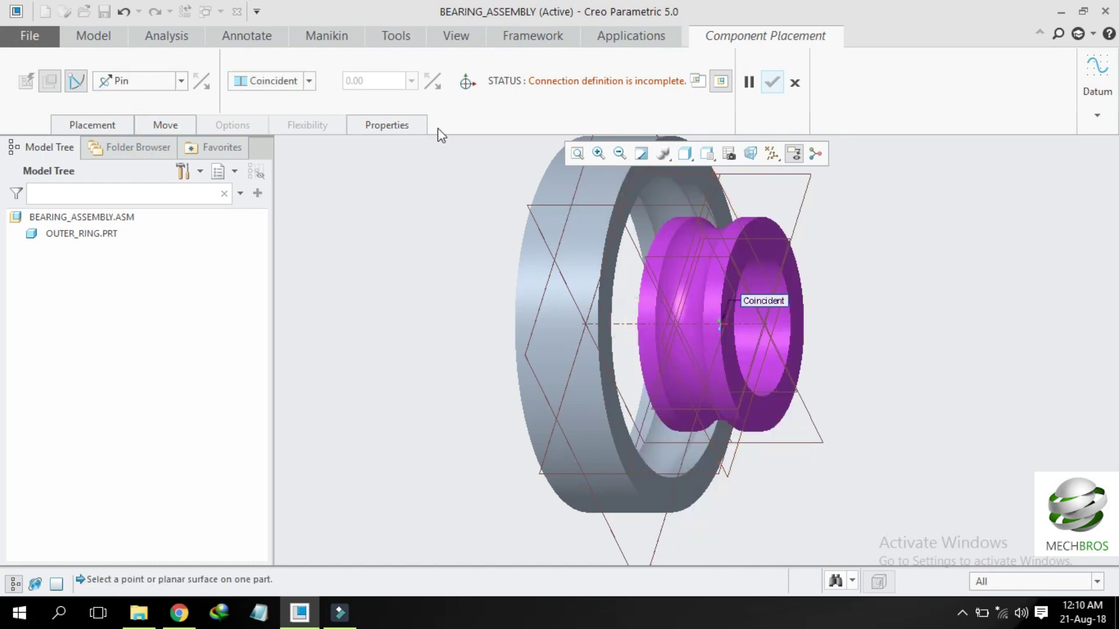
Step: Make the inner ring's side face coincident with the outer ring's side face and complete the Pin placement
left_click(763, 250)
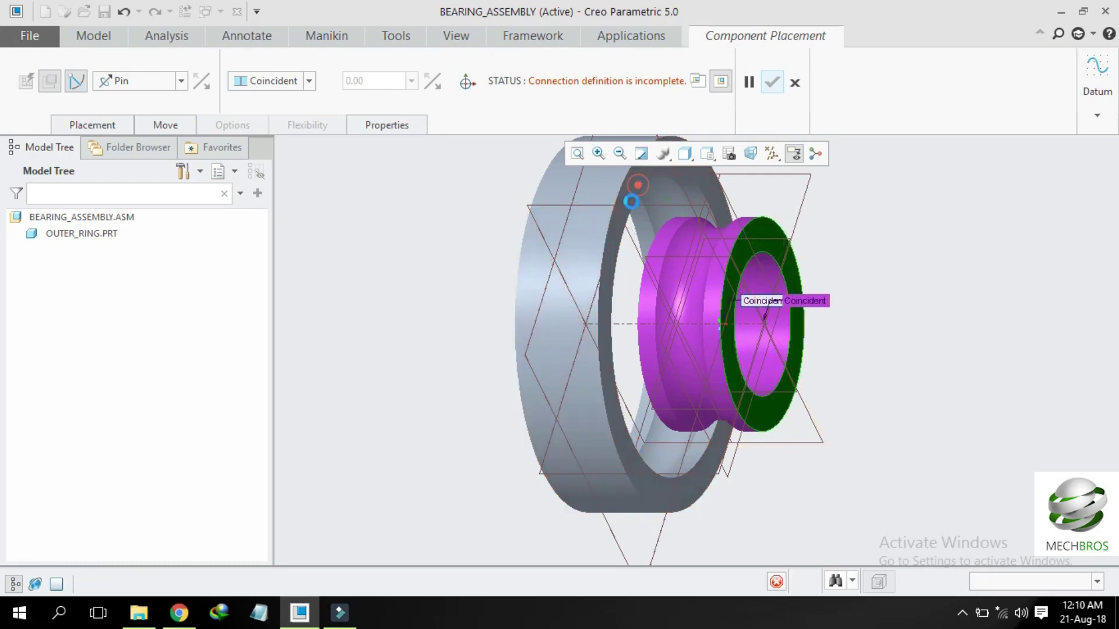
left_click(634, 183)
left_click(772, 84)
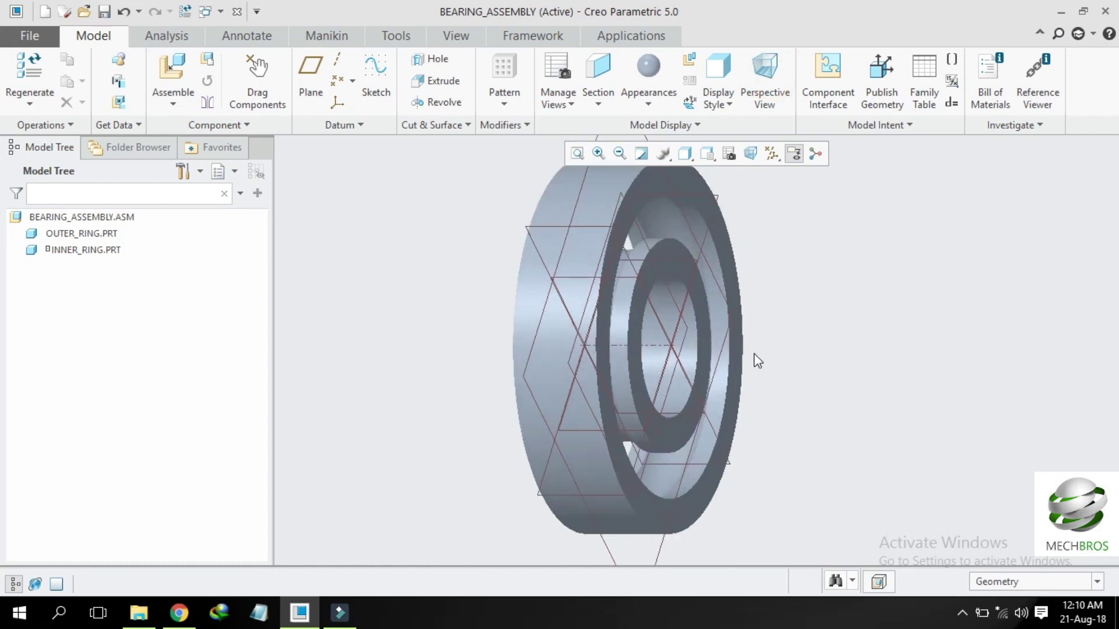
Step: Open the ball part and add a datum point at the center of its spherical surface
left_click(84, 12)
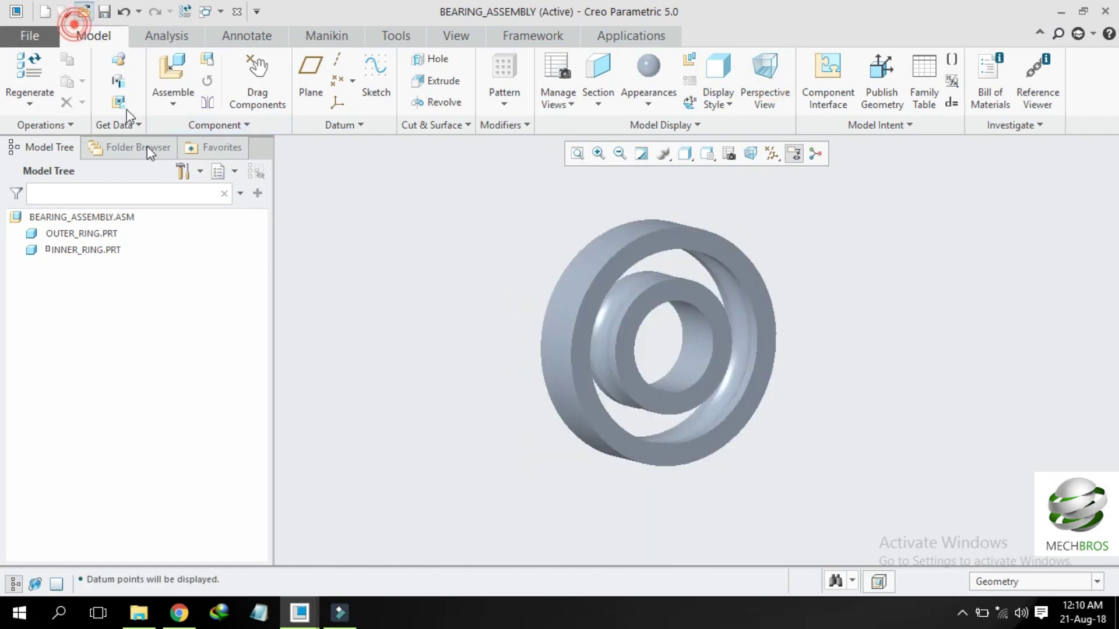
double_click(426, 199)
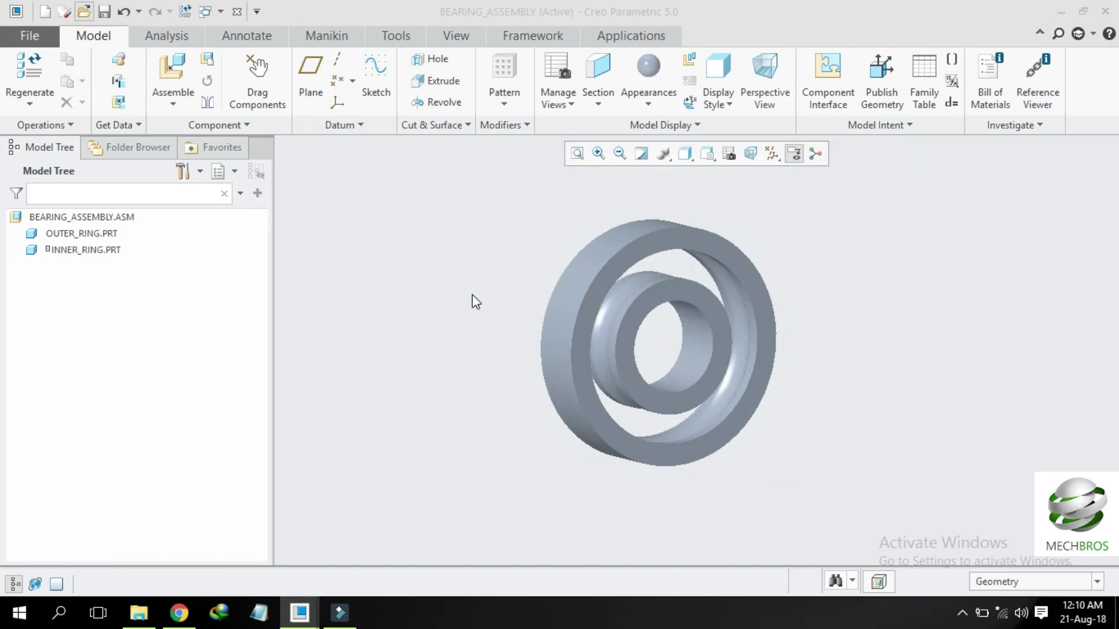
left_click(269, 83)
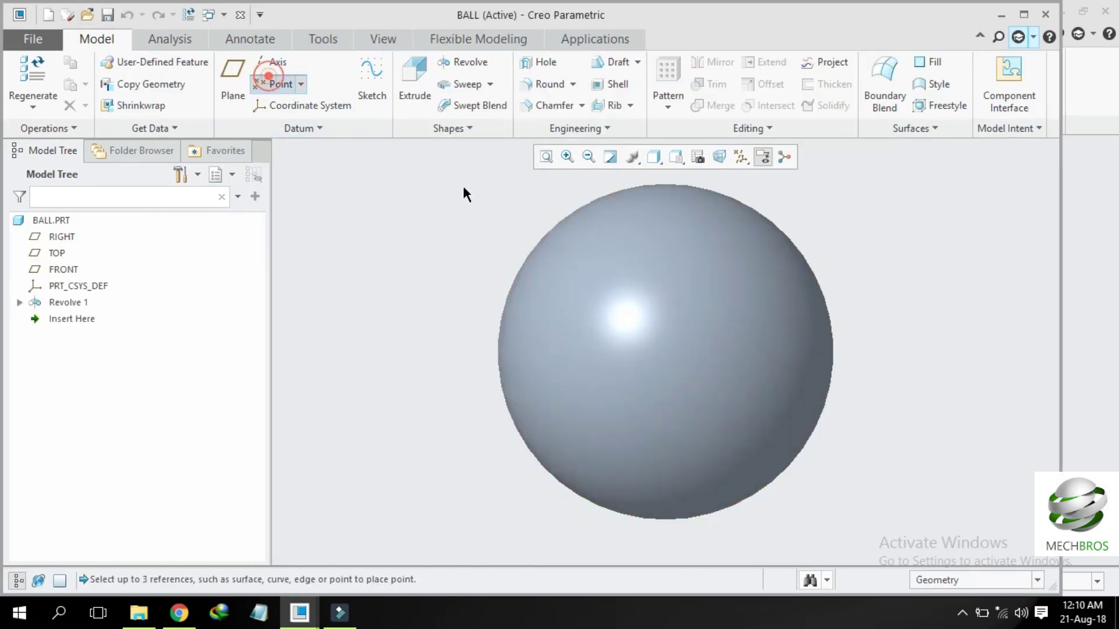
left_click(688, 262)
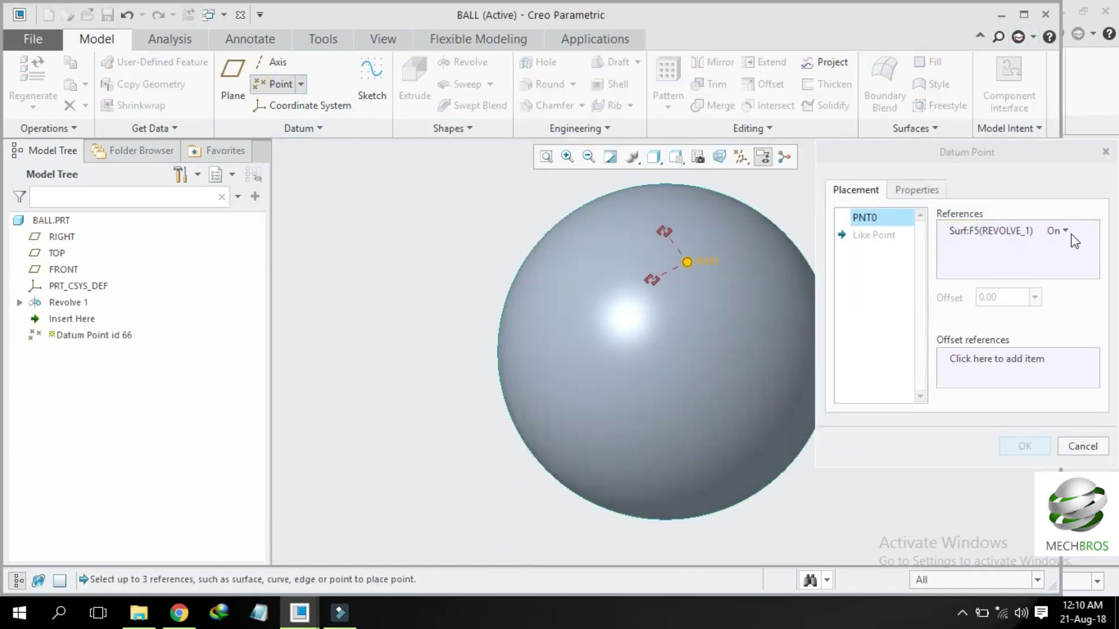
left_click(1057, 231)
left_click(1071, 274)
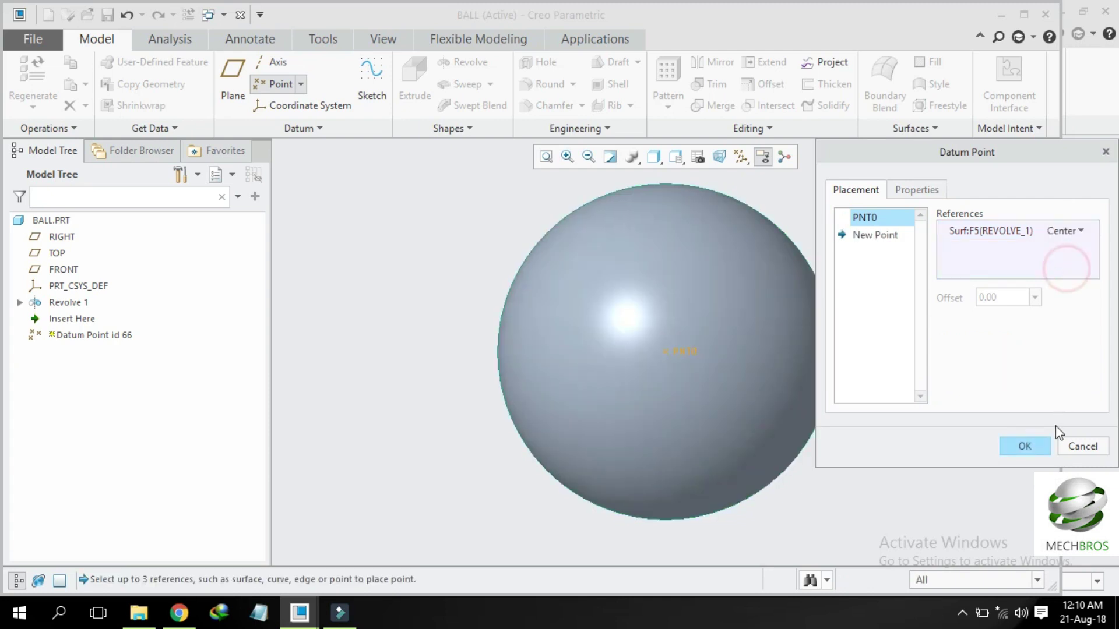
left_click(1025, 447)
left_click(892, 308)
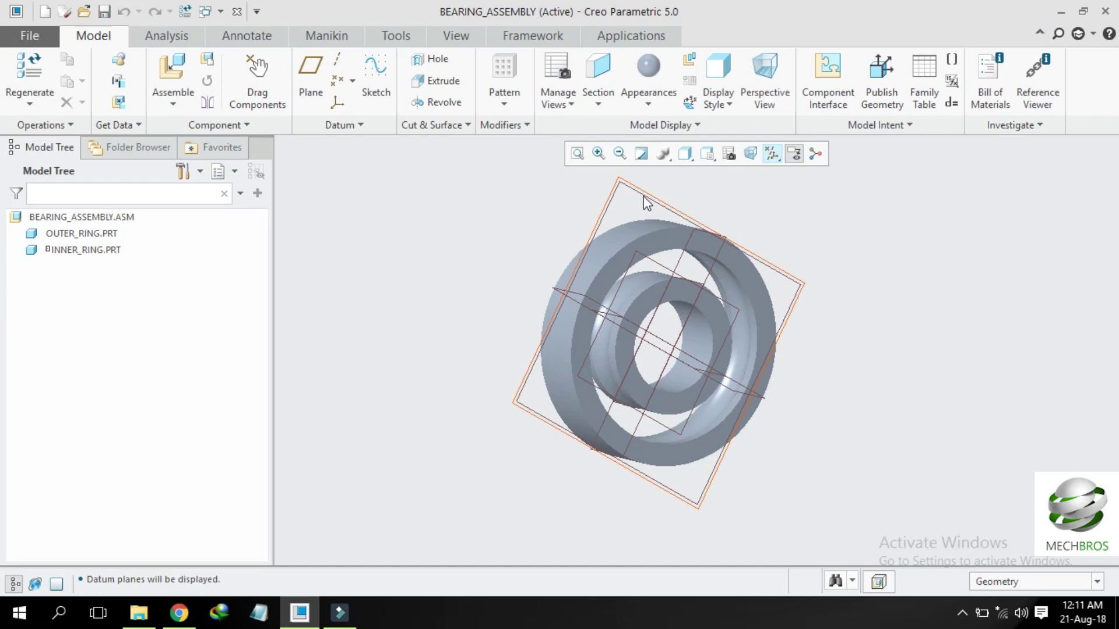
Step: In the assembly's RIGHT view, place a datum point on ASM_RIGHT with a 0 offset from ASM_FRONT
left_click(707, 153)
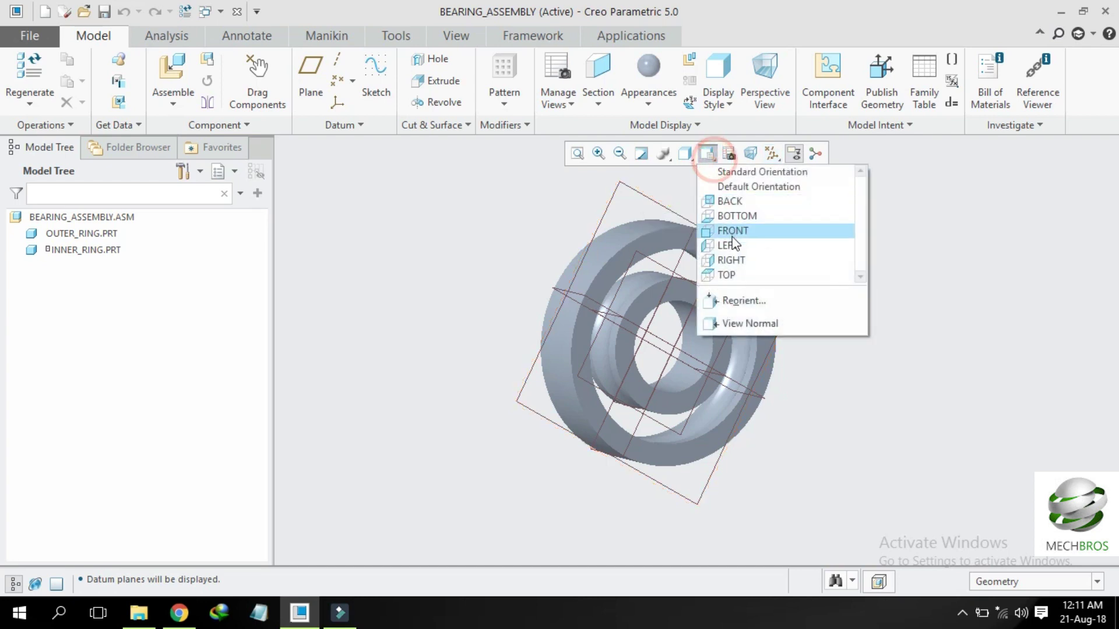
left_click(730, 260)
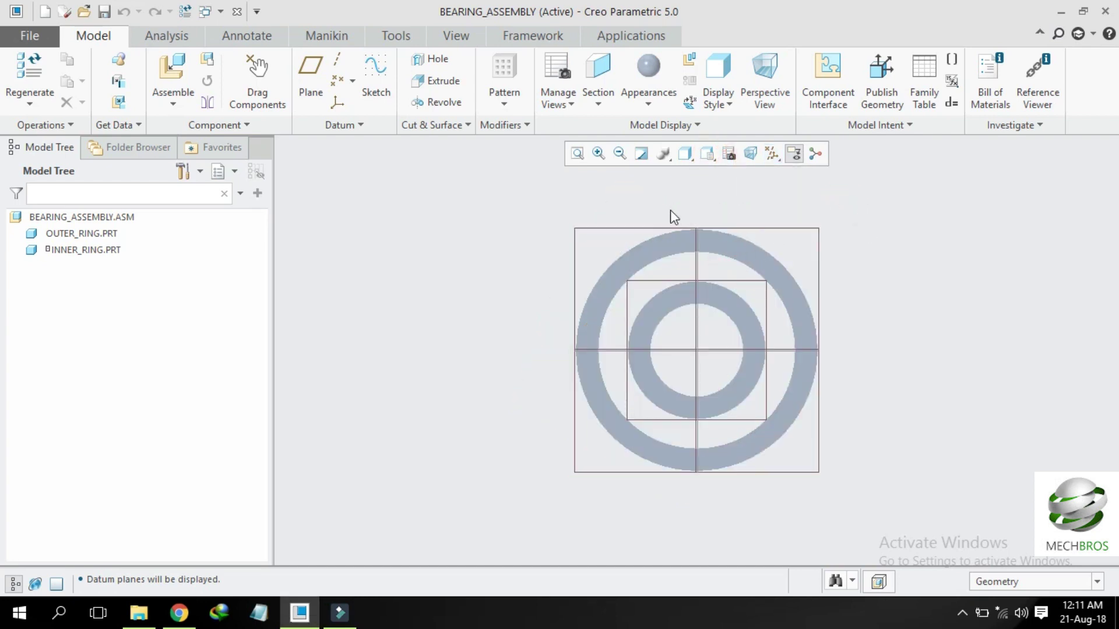
scroll(674, 217, "up", 3)
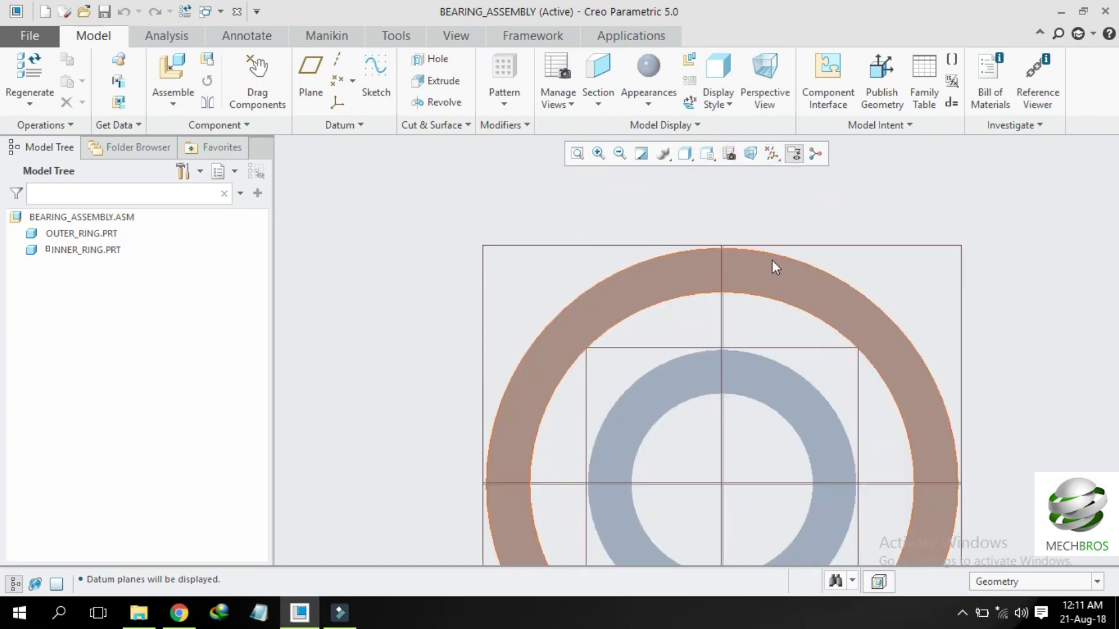
left_click(330, 83)
left_click(778, 245)
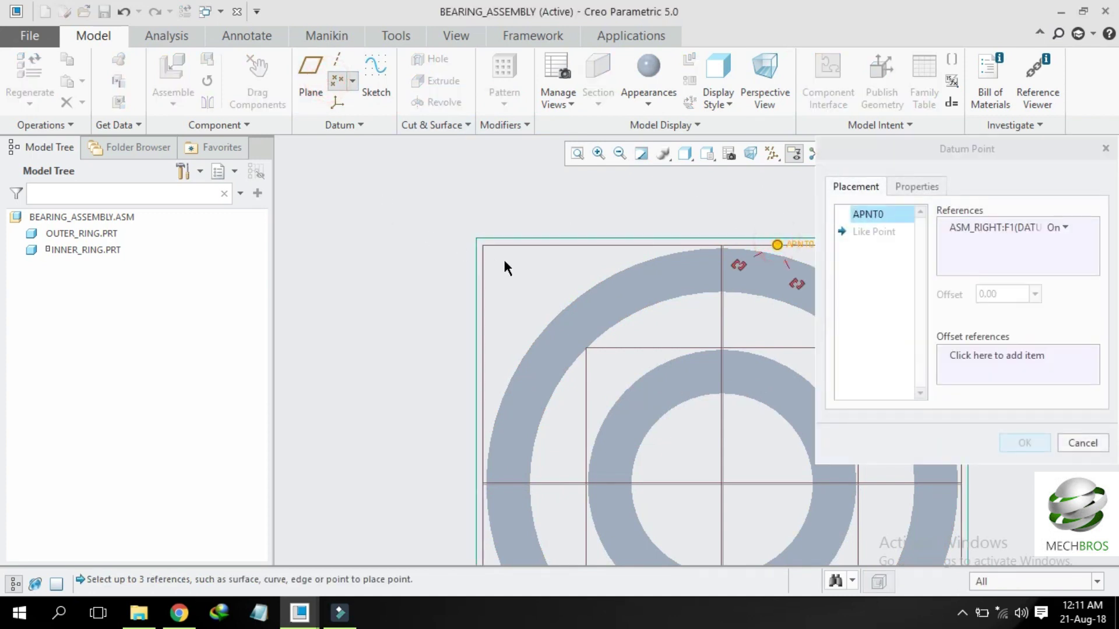
scroll(376, 255, "down", 3)
scroll(549, 231, "up", 2)
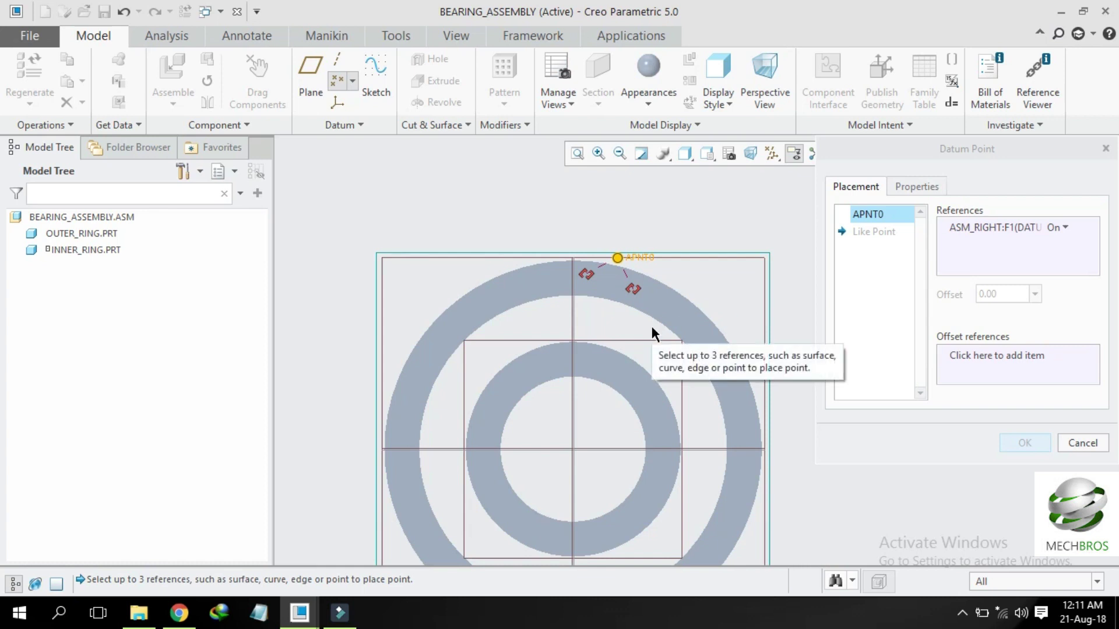
left_click_drag(587, 275, 576, 310)
double_click(691, 258)
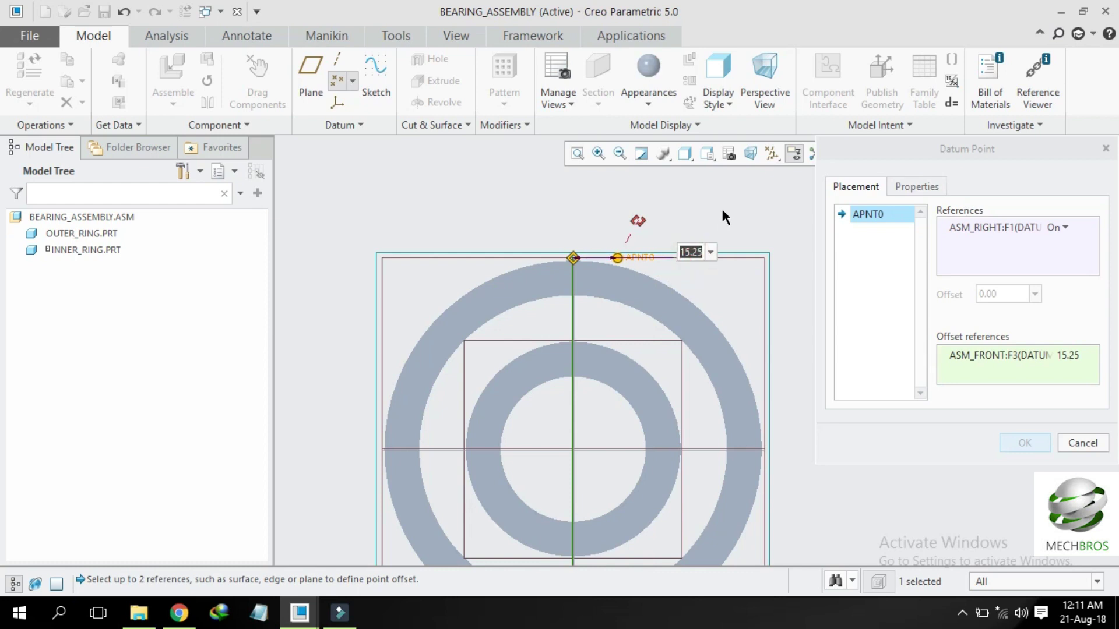
type("0")
key("Return")
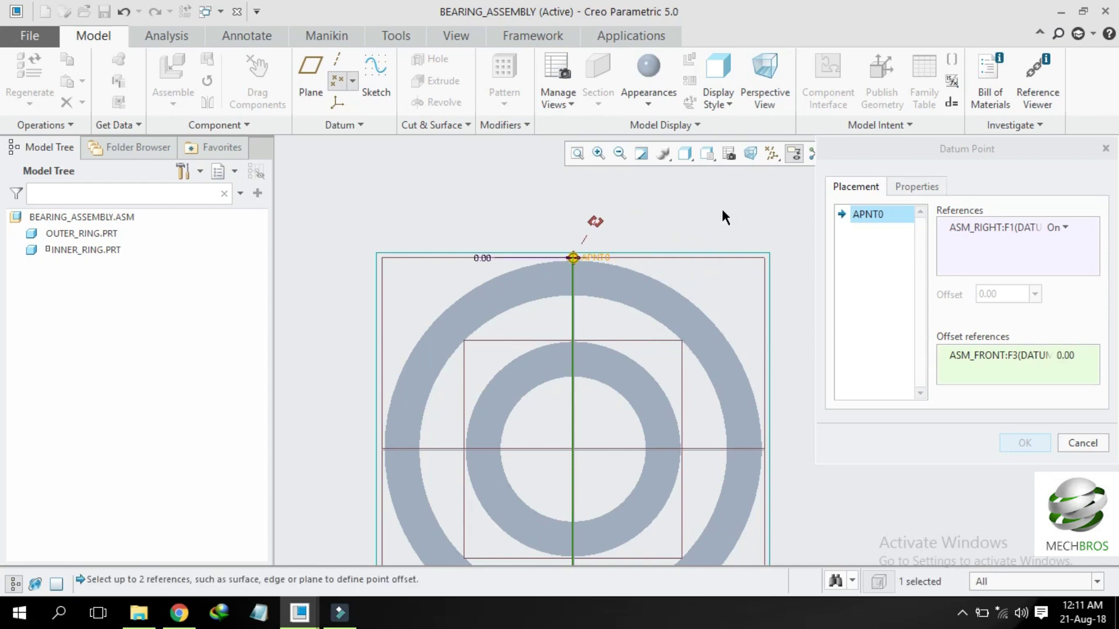
Step: Offset the datum point 45 from ASM_TOP and finish creating it
left_click_drag(594, 226, 619, 450)
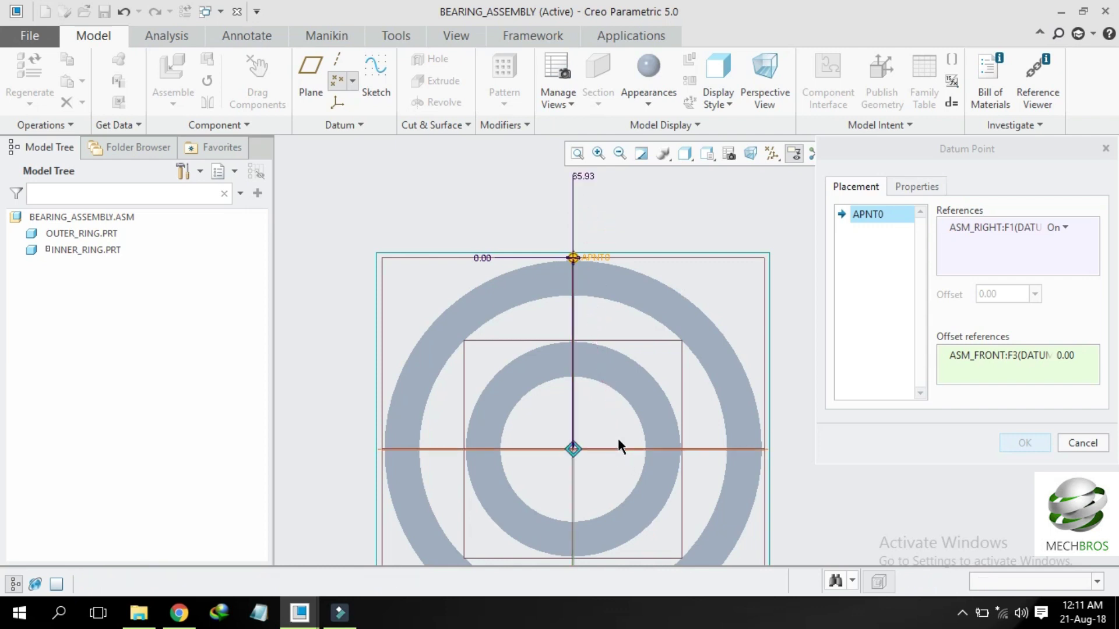
double_click(581, 176)
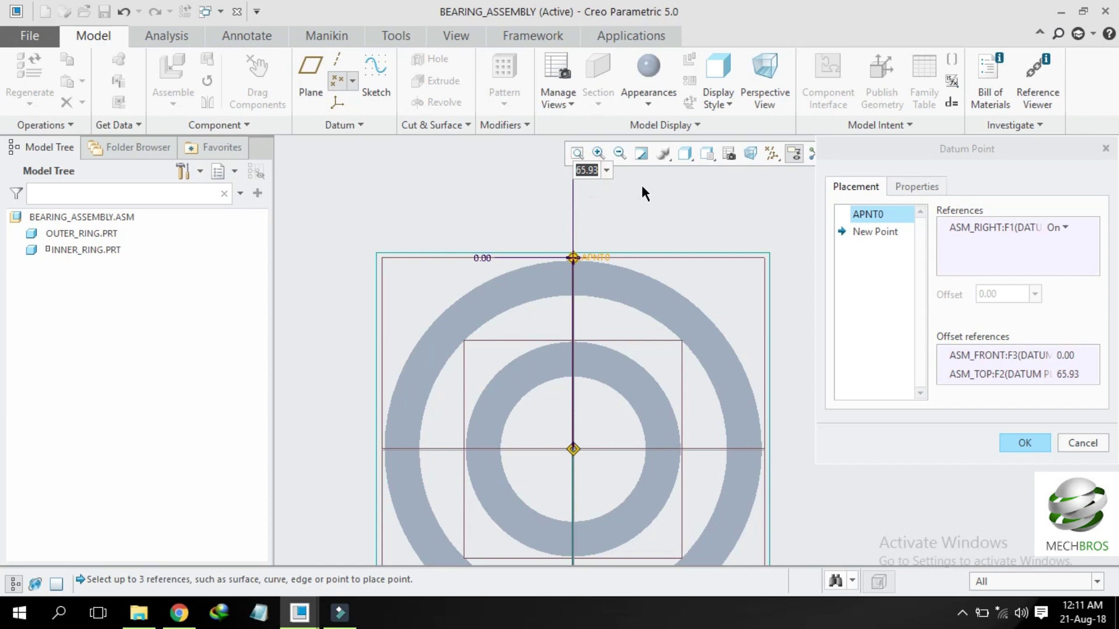
key("Return")
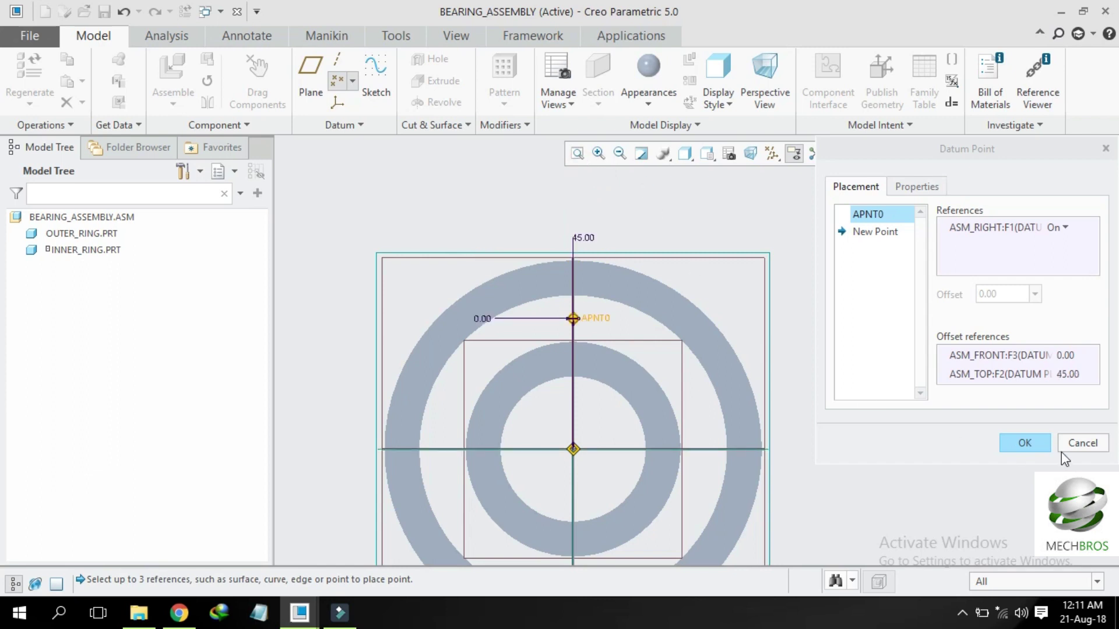
left_click(1024, 443)
scroll(864, 317, "down", 4)
scroll(889, 362, "up", 2)
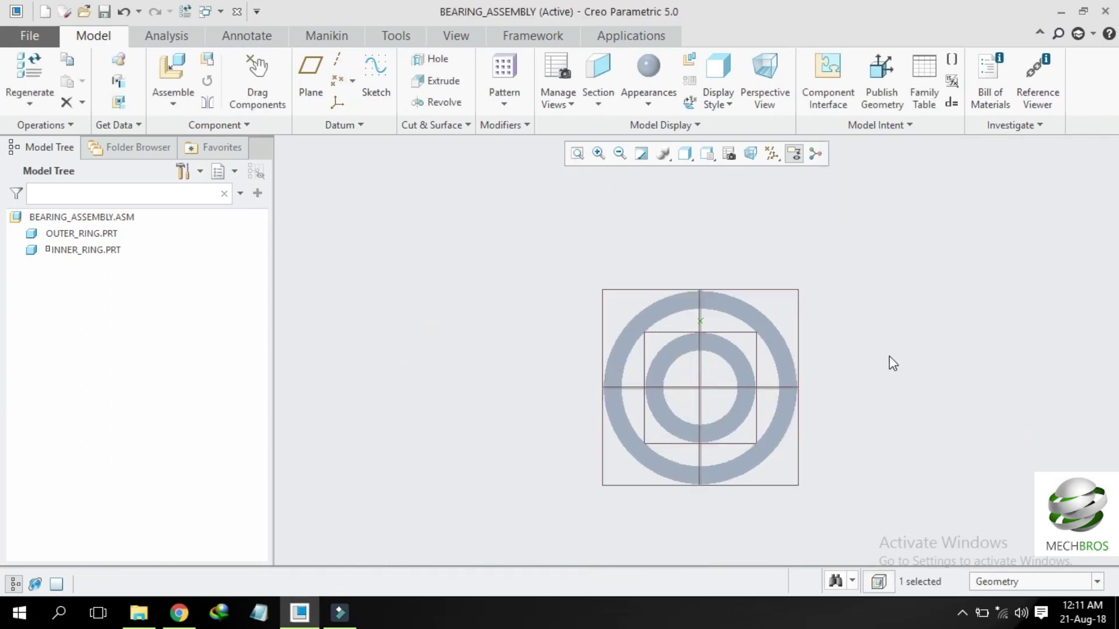
left_click(886, 337)
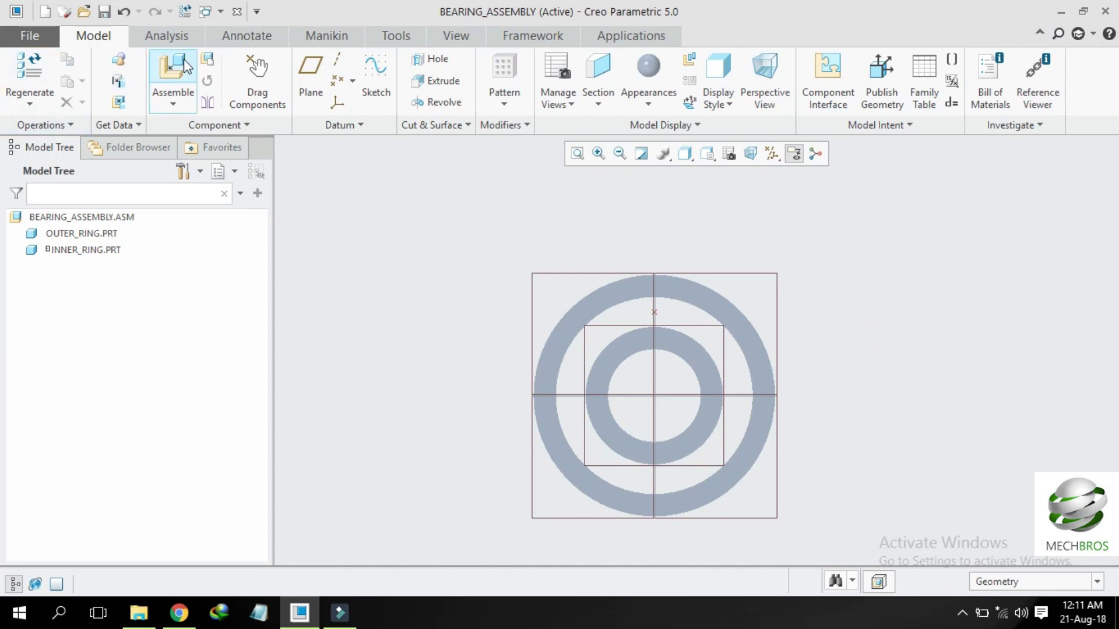
Step: Insert the ball part into the assembly and move it clear of the rings
left_click(173, 73)
double_click(427, 199)
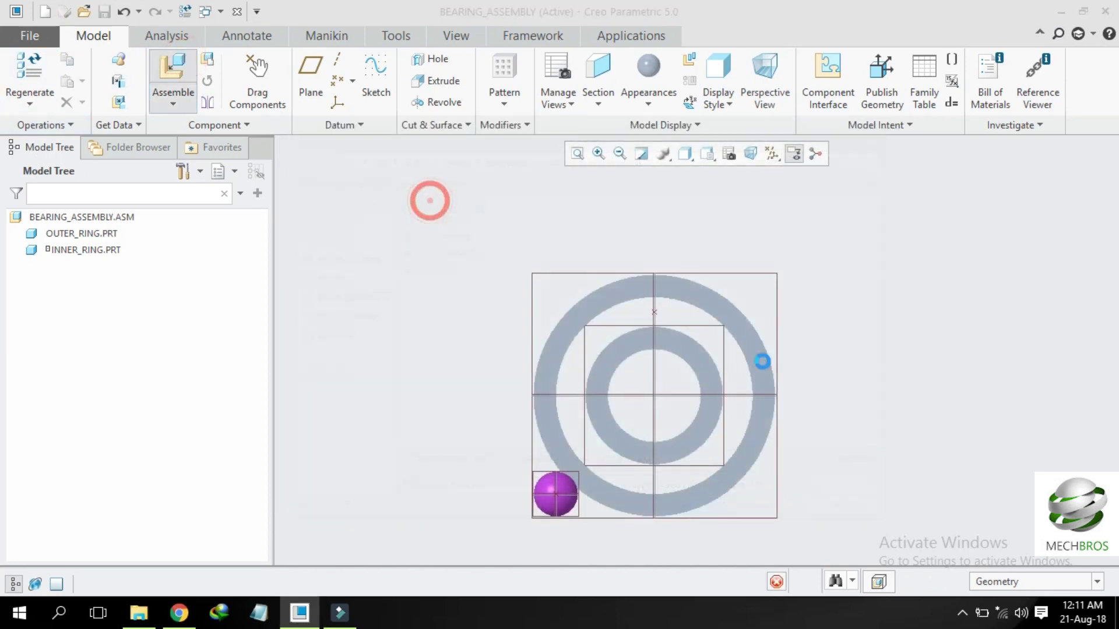
right_click_drag(516, 510, 900, 375, "ctrl+alt")
scroll(902, 355, "down", 5)
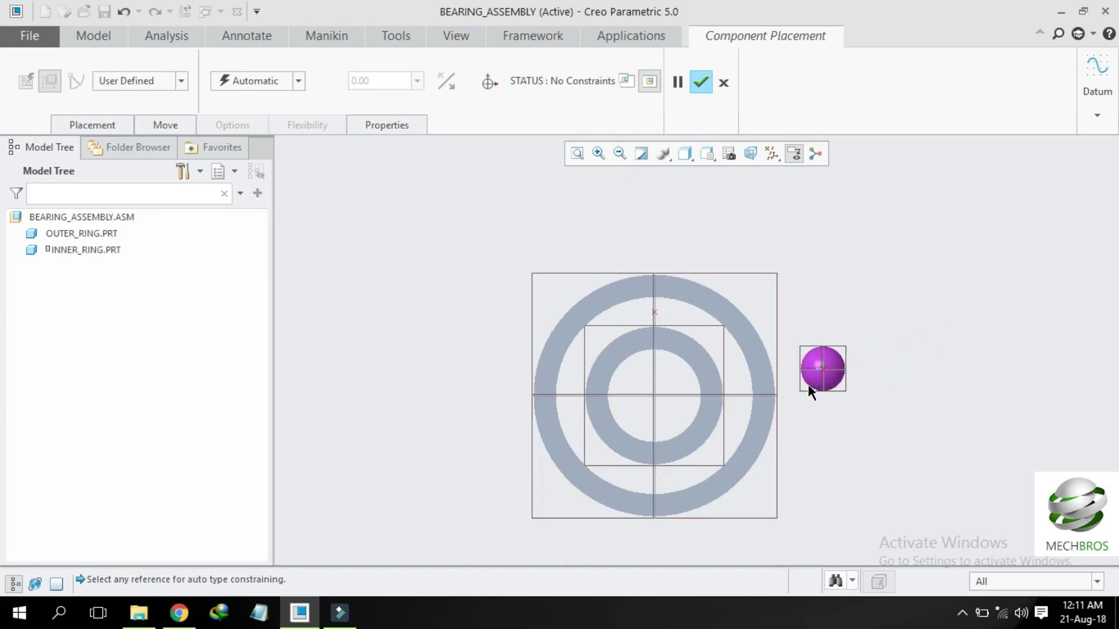
Step: Turn off the display of datum planes
left_click(749, 153)
left_click(798, 245)
left_click(961, 187)
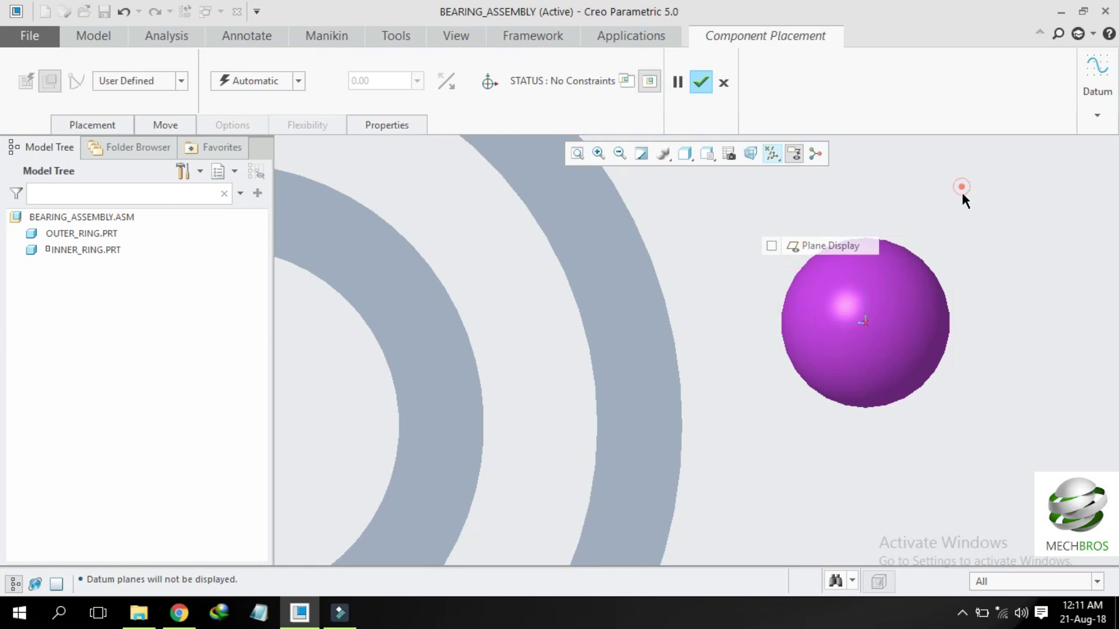
Step: Constrain the ball's center point to the assembly datum point between the two rings
left_click(865, 322)
scroll(720, 384, "down", 5)
scroll(585, 338, "up", 1)
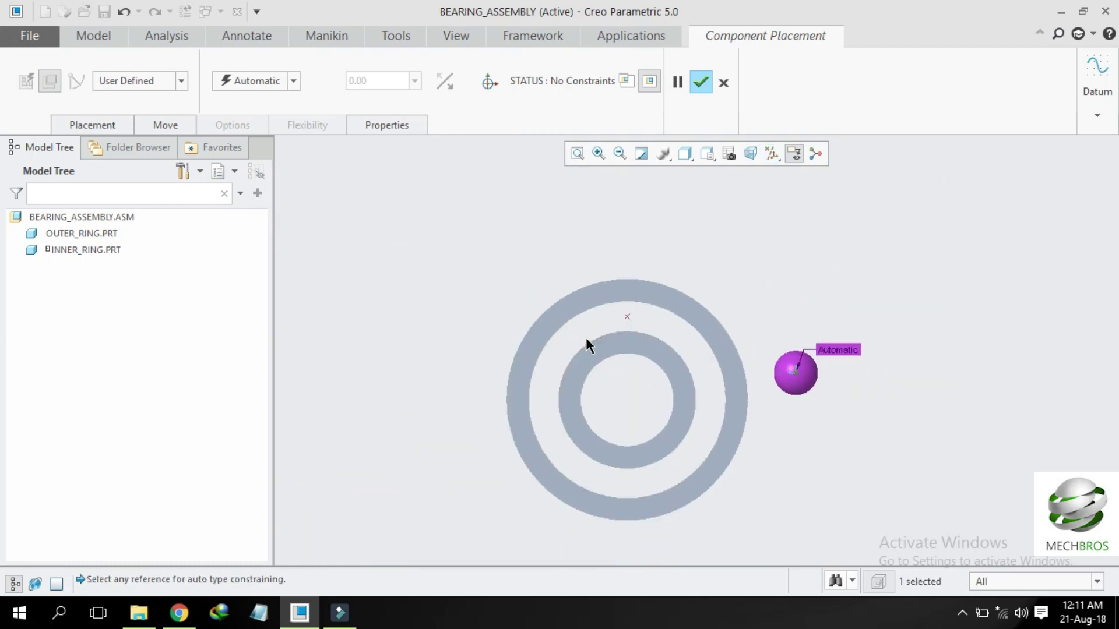
scroll(587, 339, "up", 2)
left_click(676, 281)
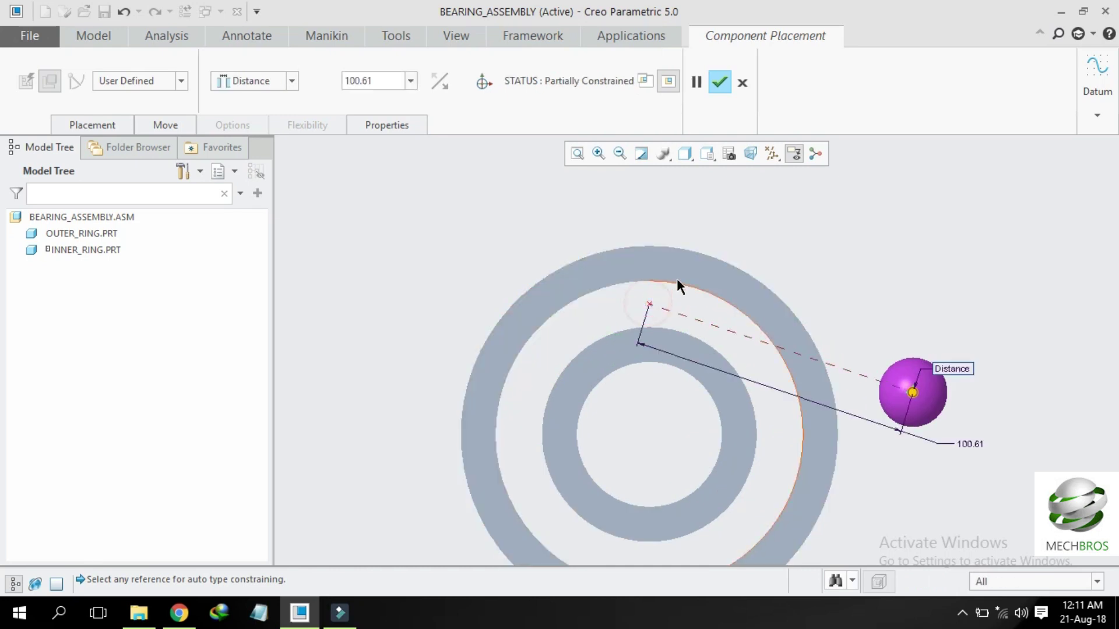
Step: Change the constraint between the two points to Coincident and open the choice of connection types for the ball
left_click(119, 81)
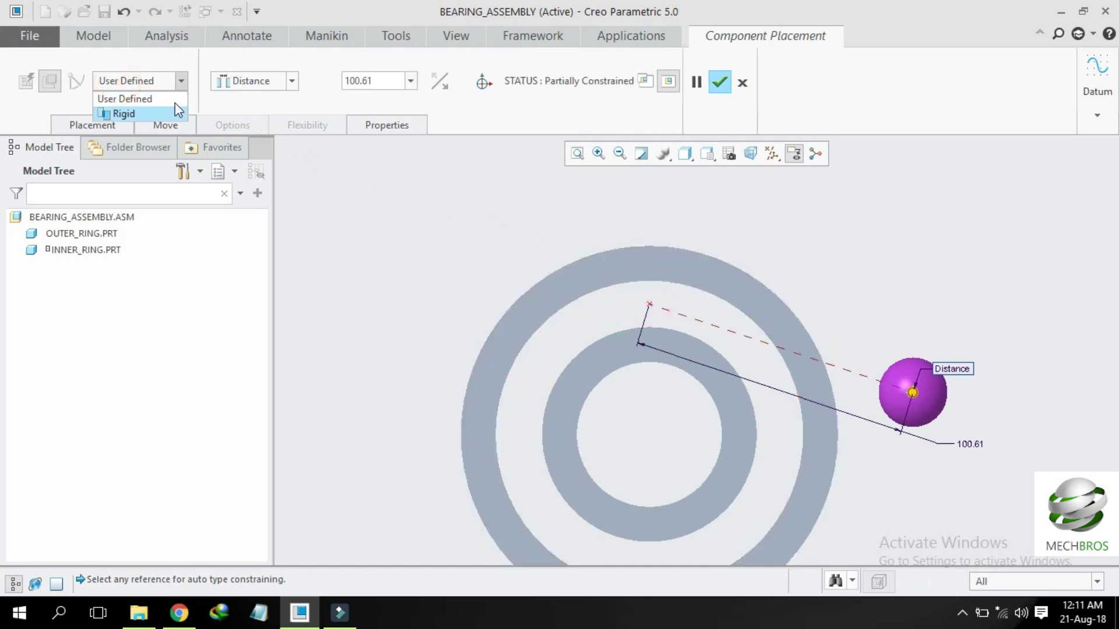
left_click(258, 75)
left_click(262, 82)
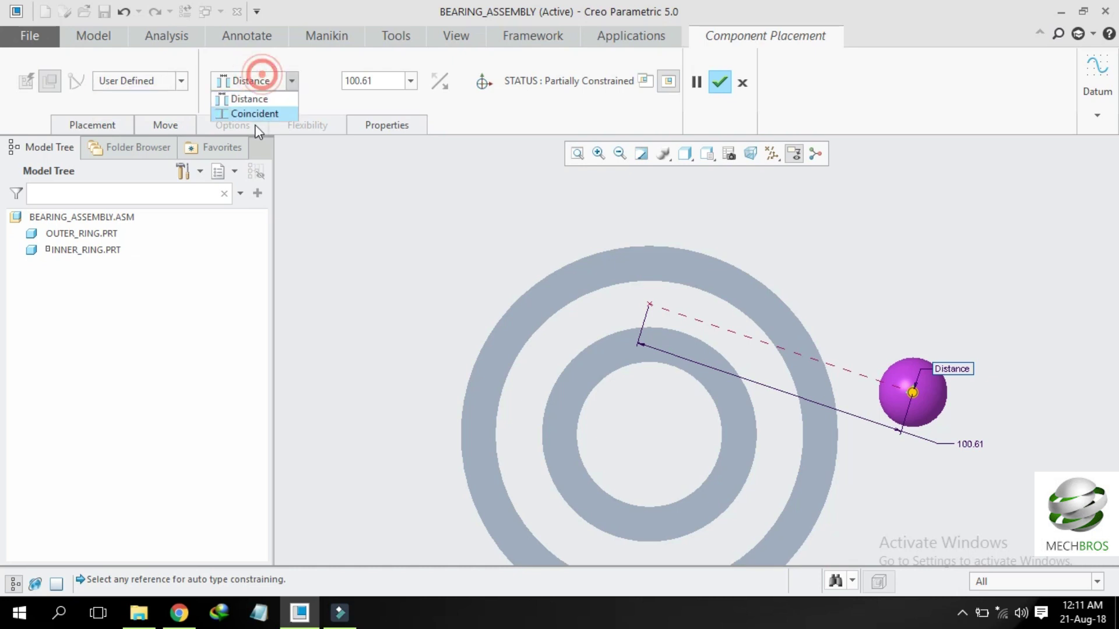
left_click(245, 111)
left_click(161, 85)
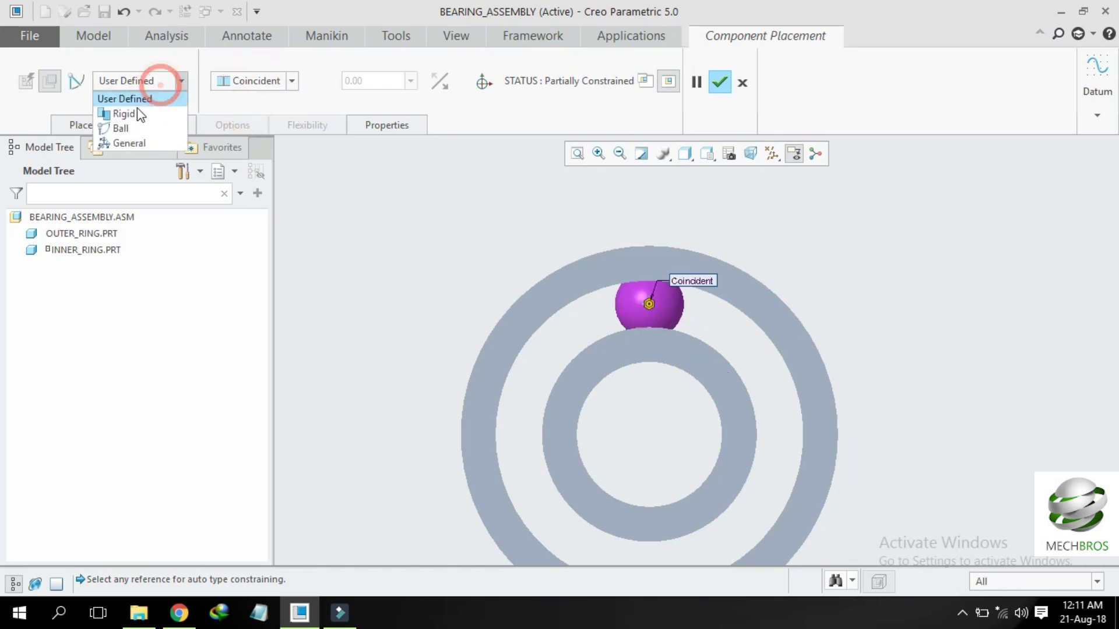
Step: Change the ball's connection type to Ball and complete its placement between the rings
left_click(113, 127)
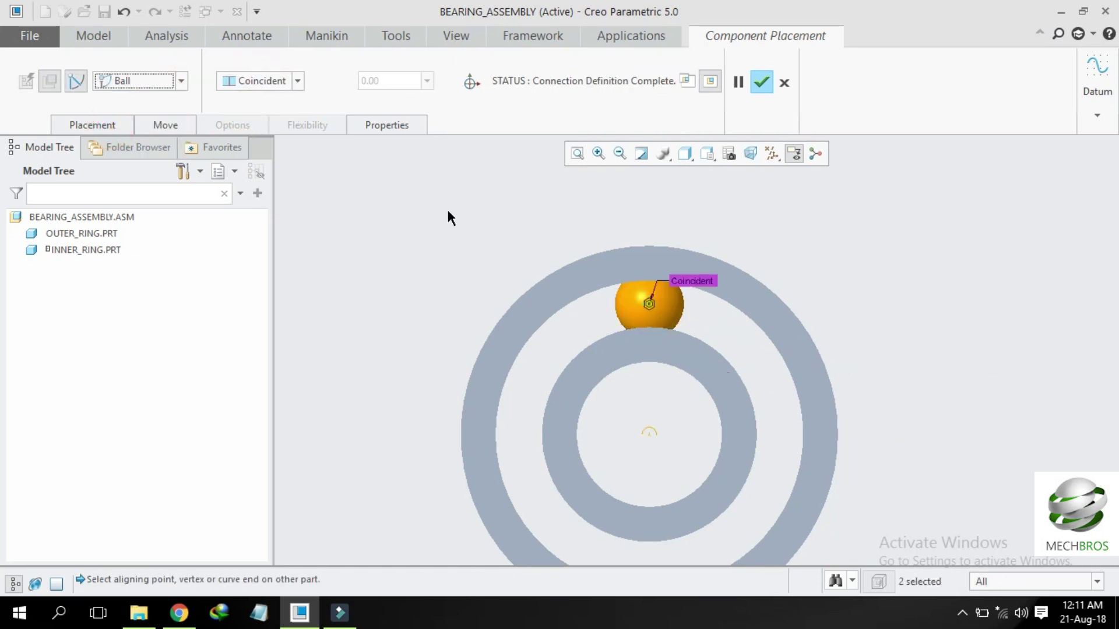
left_click(761, 82)
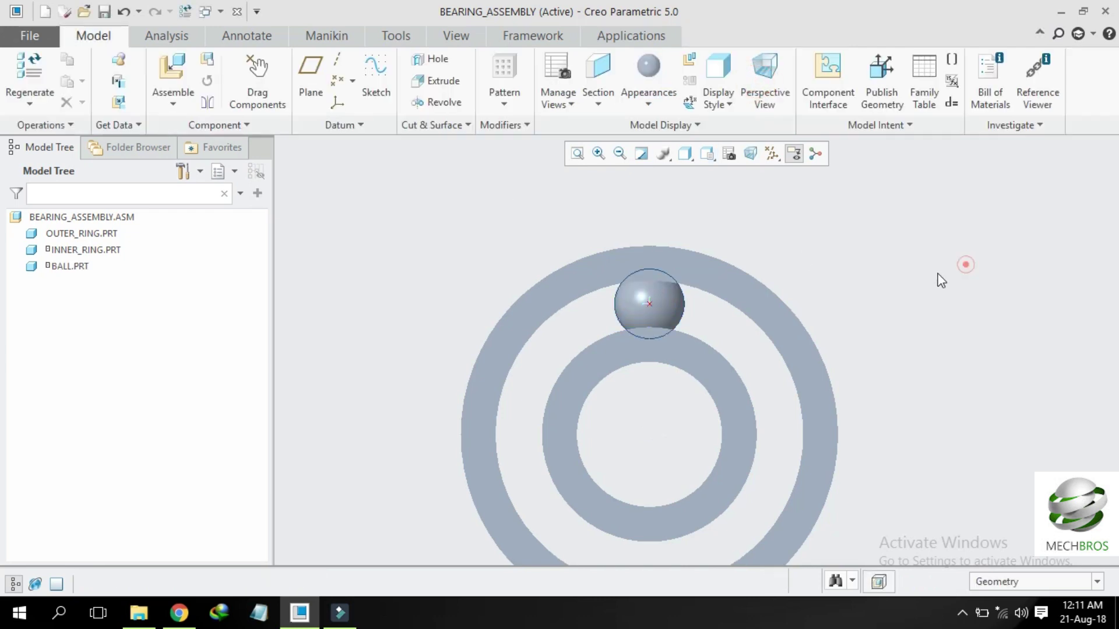
Step: Start an axis pattern of BALL.PRT, show the datum axes, and choose the bearing's central axis as the reference
left_click(69, 268)
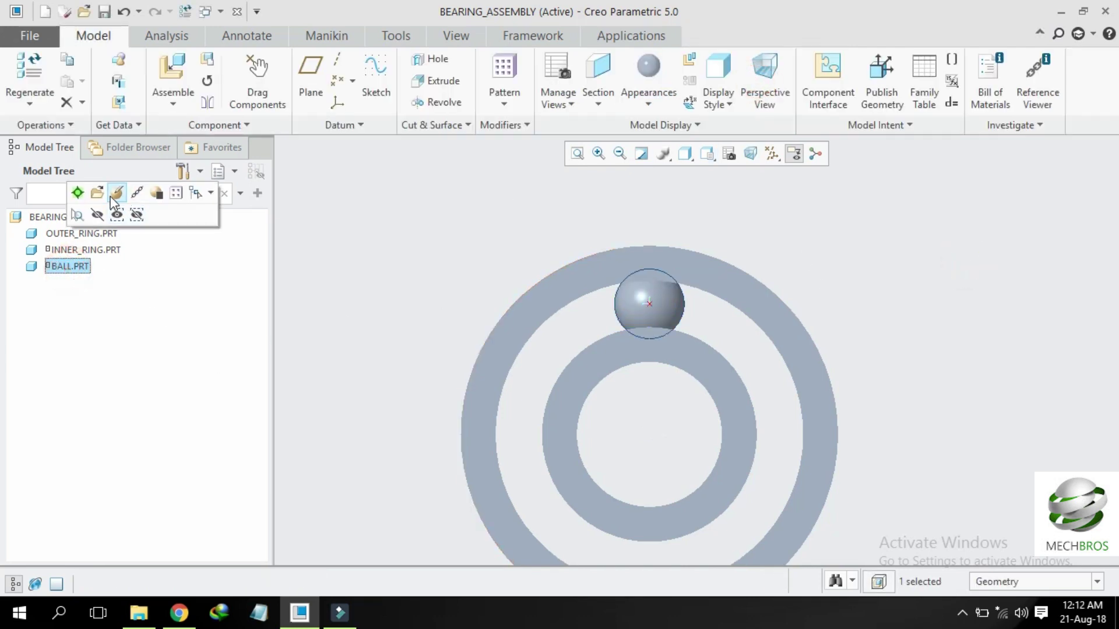
left_click(175, 198)
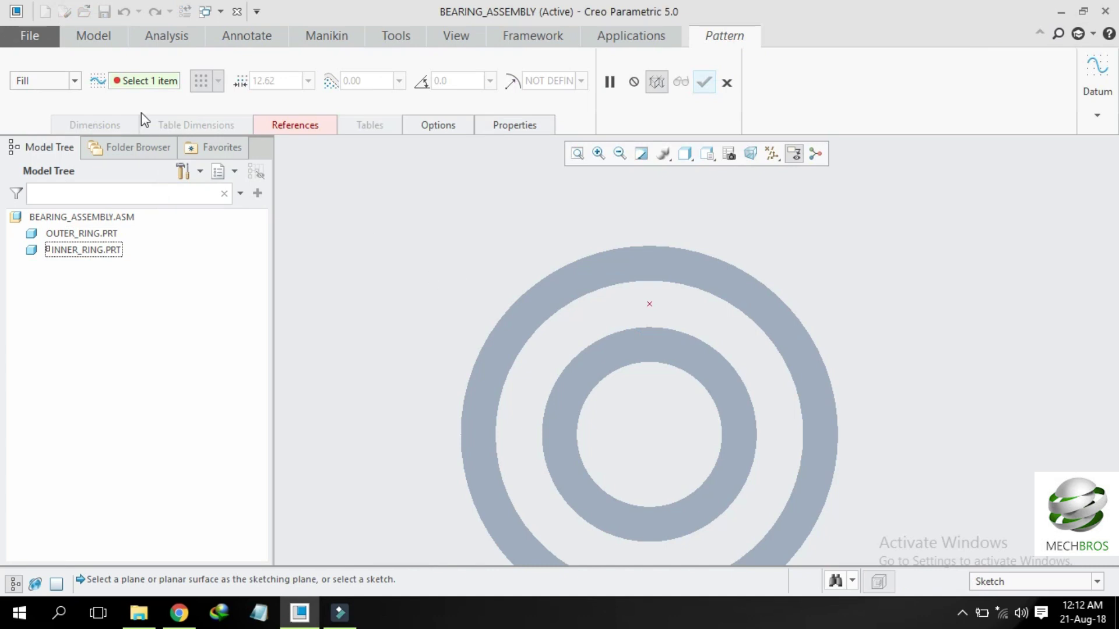
left_click(50, 82)
left_click(36, 125)
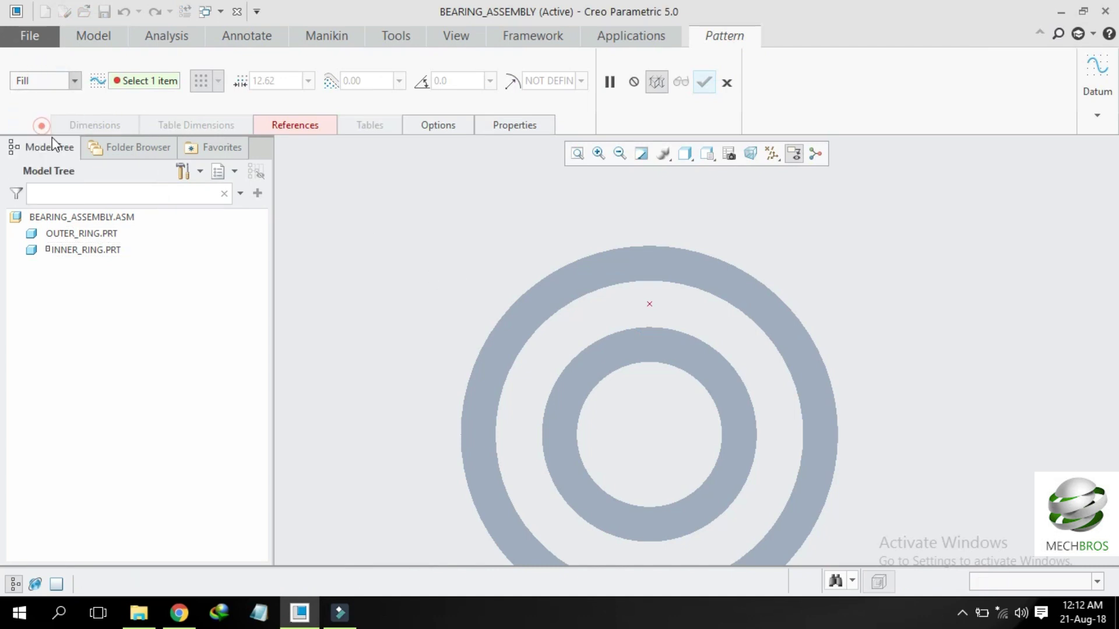
left_click(772, 154)
left_click(795, 191)
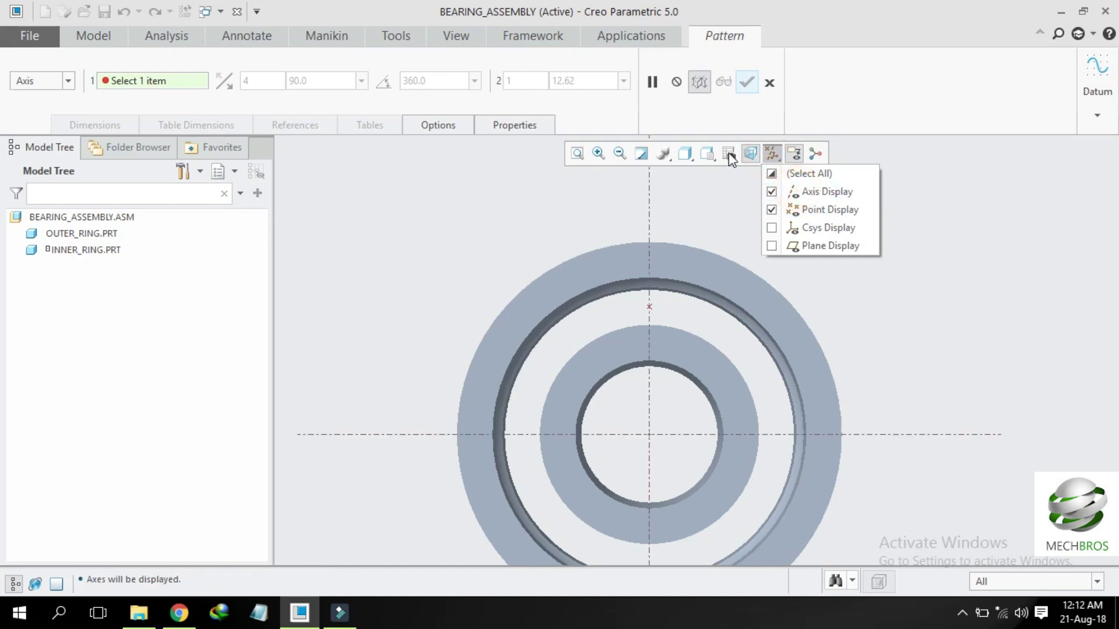
left_click(750, 152)
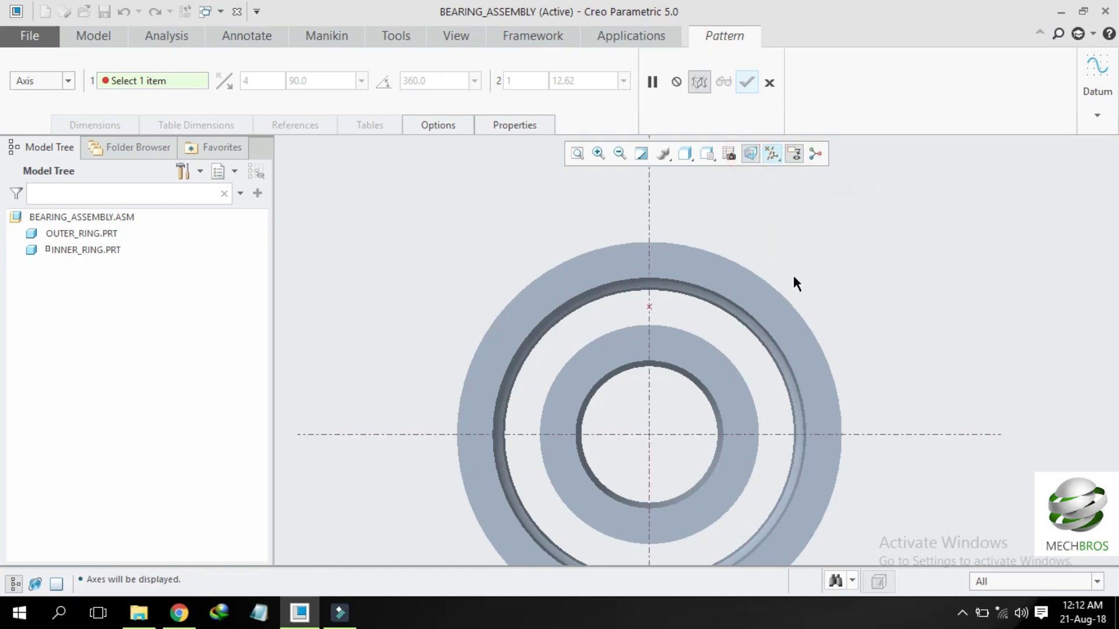
scroll(796, 284, "up", 3)
left_click(750, 153)
middle_click_drag(834, 282, 775, 367)
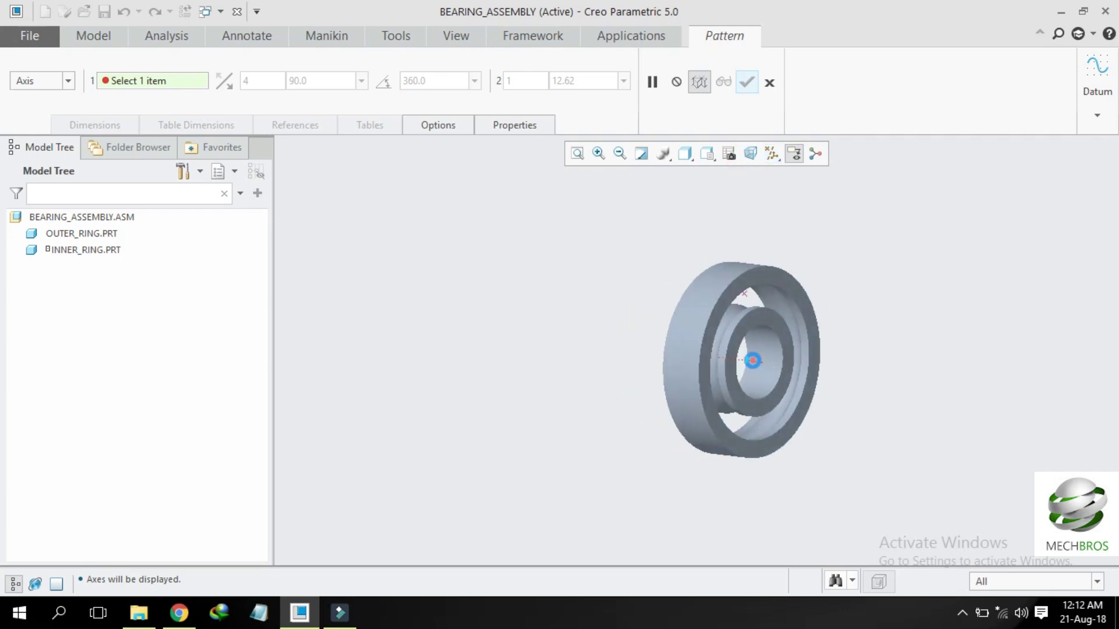
left_click(752, 360)
Step: Set the ball pattern to 8 members spread evenly over 360 degrees and complete it
left_click(383, 83)
double_click(266, 81)
key("BackSpace")
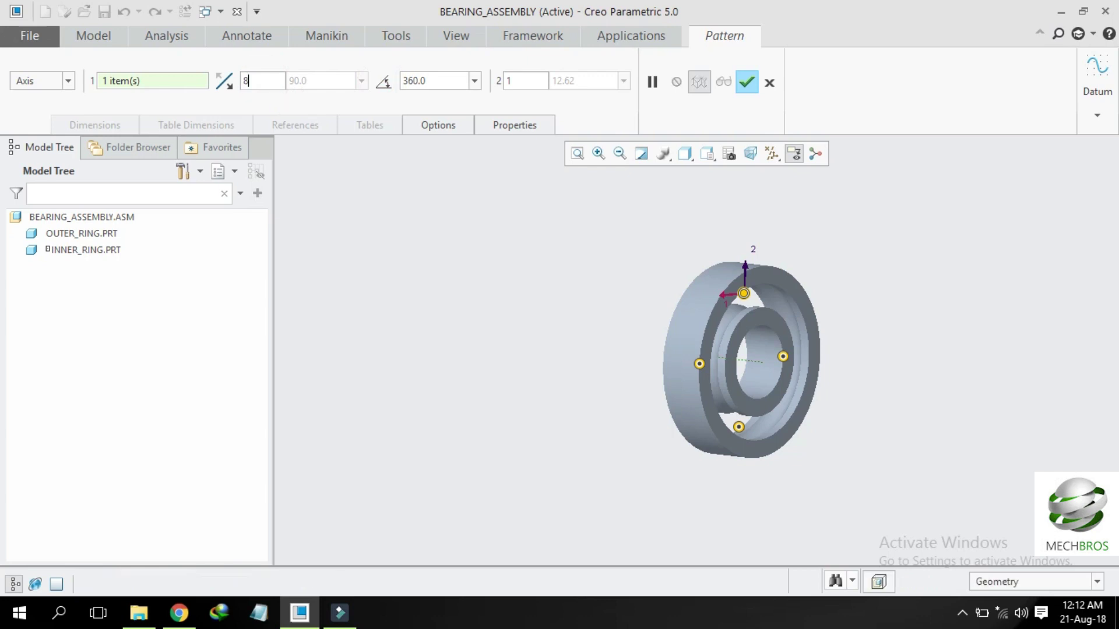
left_click(745, 85)
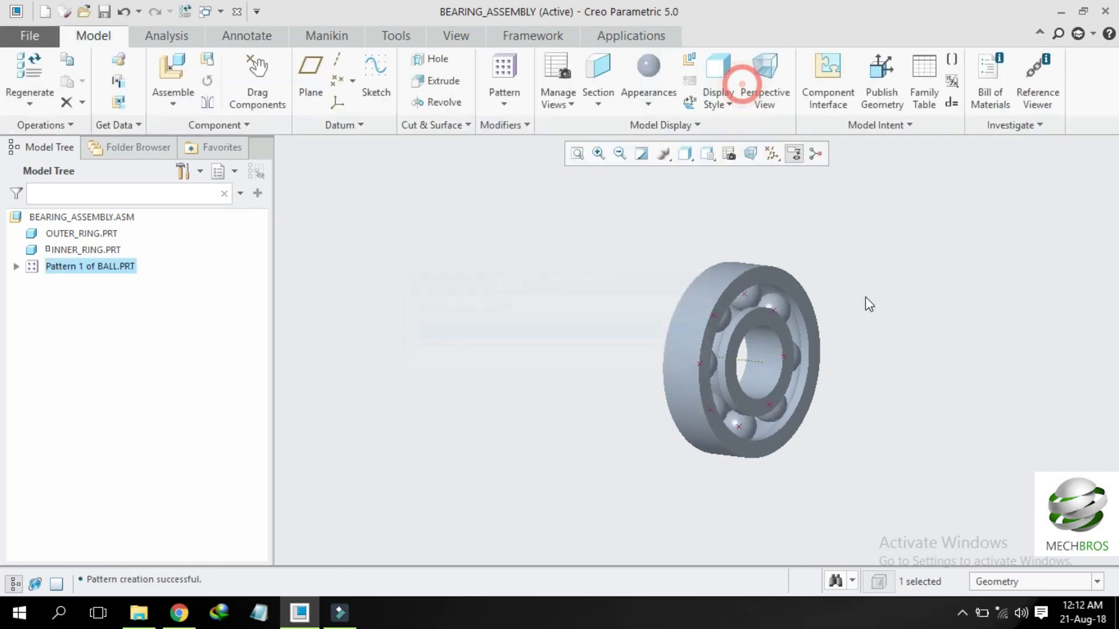
left_click(828, 281)
middle_click_drag(846, 272, 815, 278)
scroll(762, 366, "down", 4)
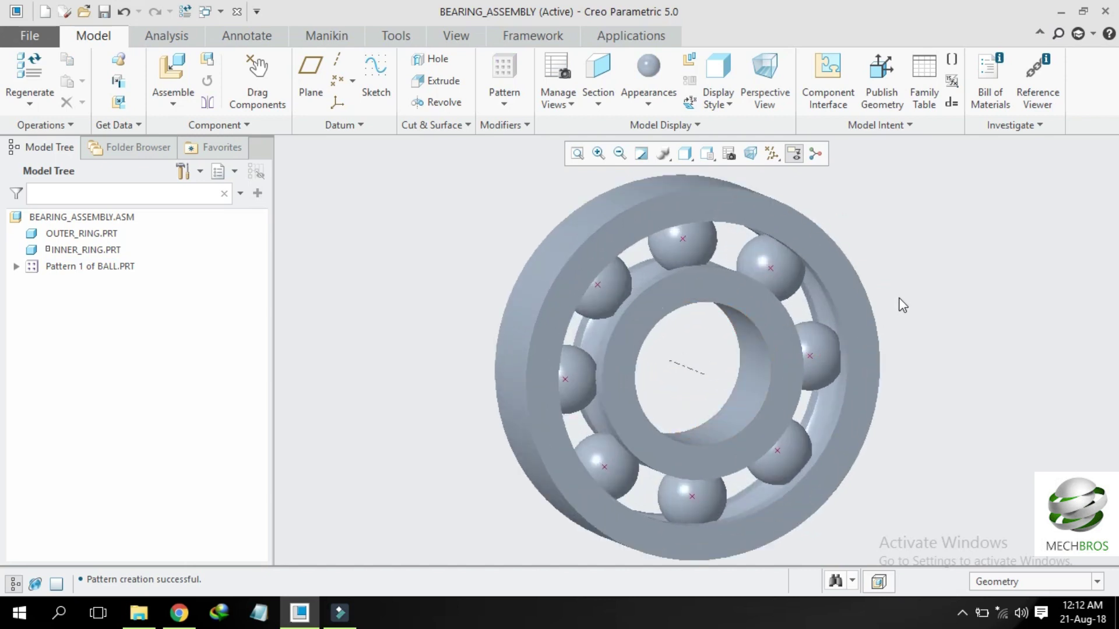
left_click(173, 72)
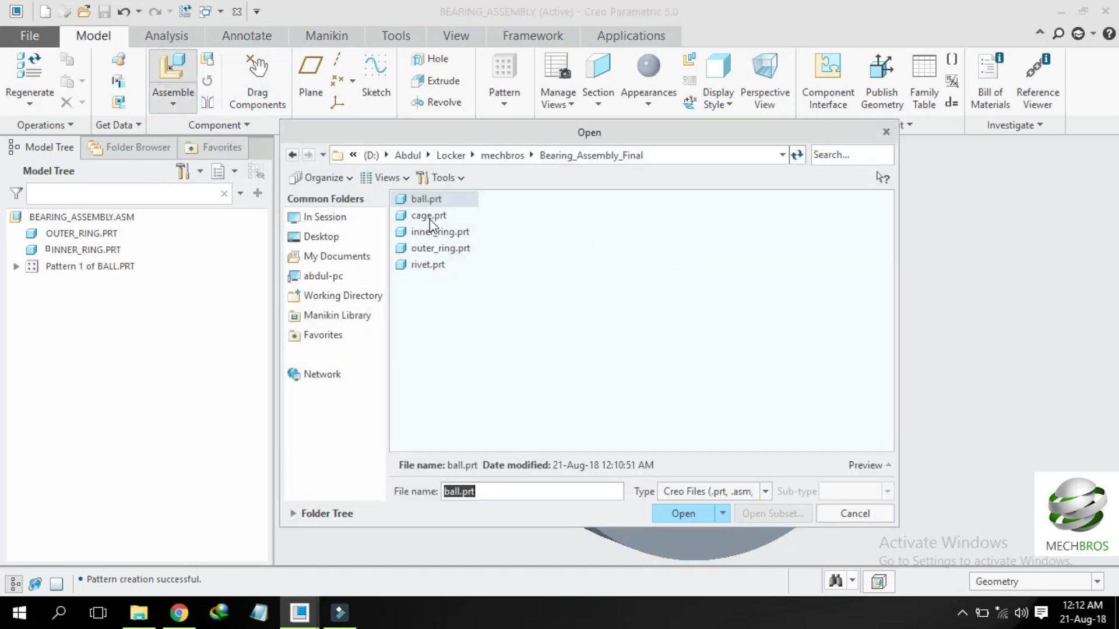
double_click(429, 217)
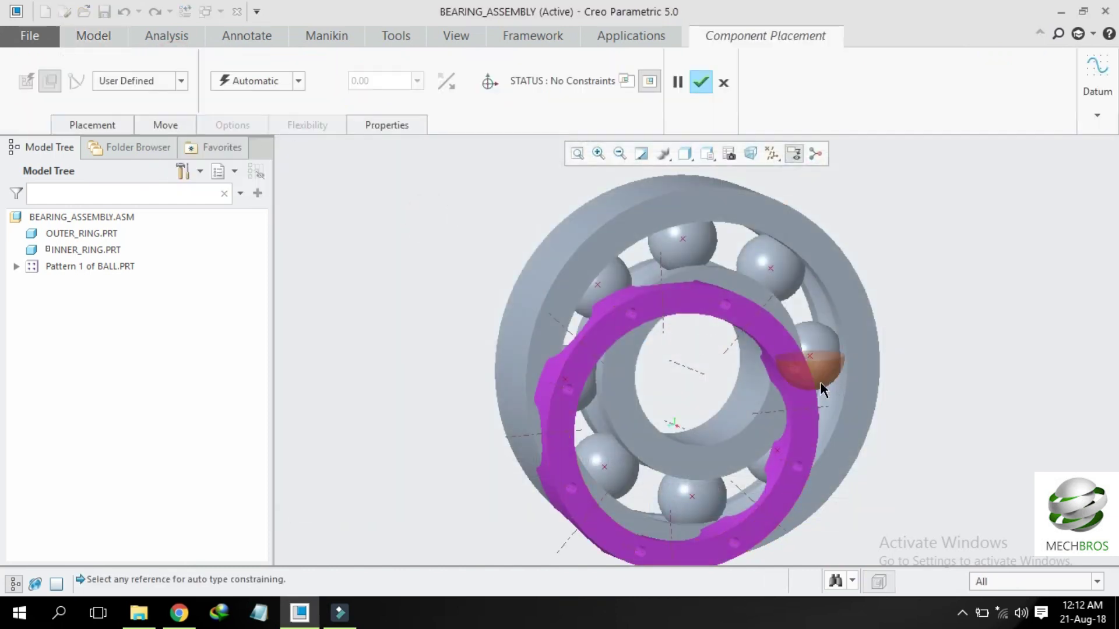
middle_click_drag(751, 324, 727, 392)
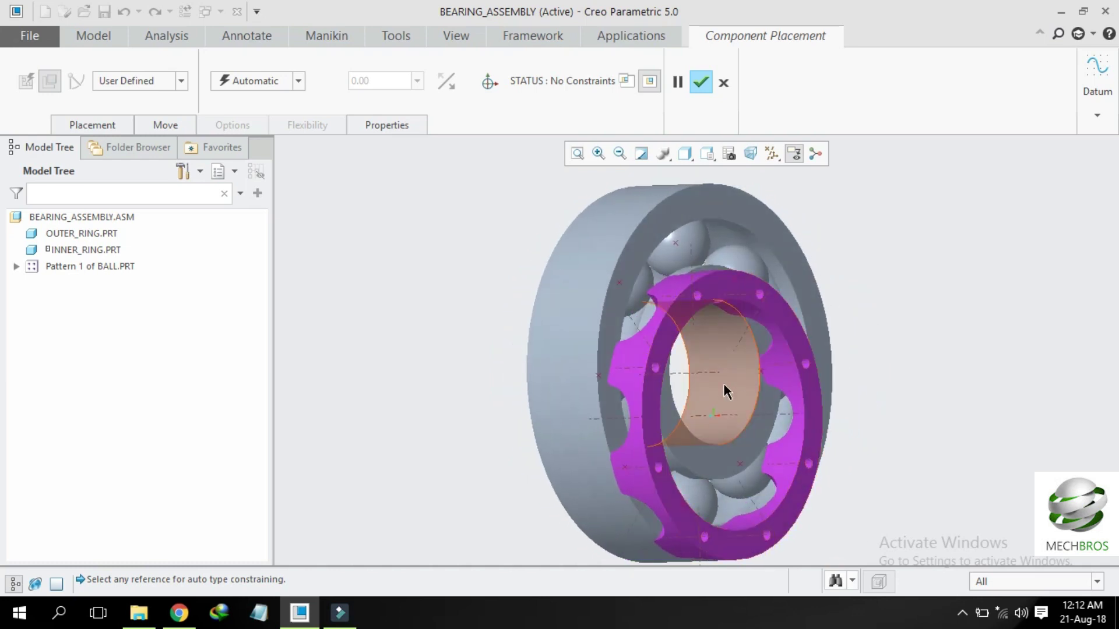
left_click(723, 83)
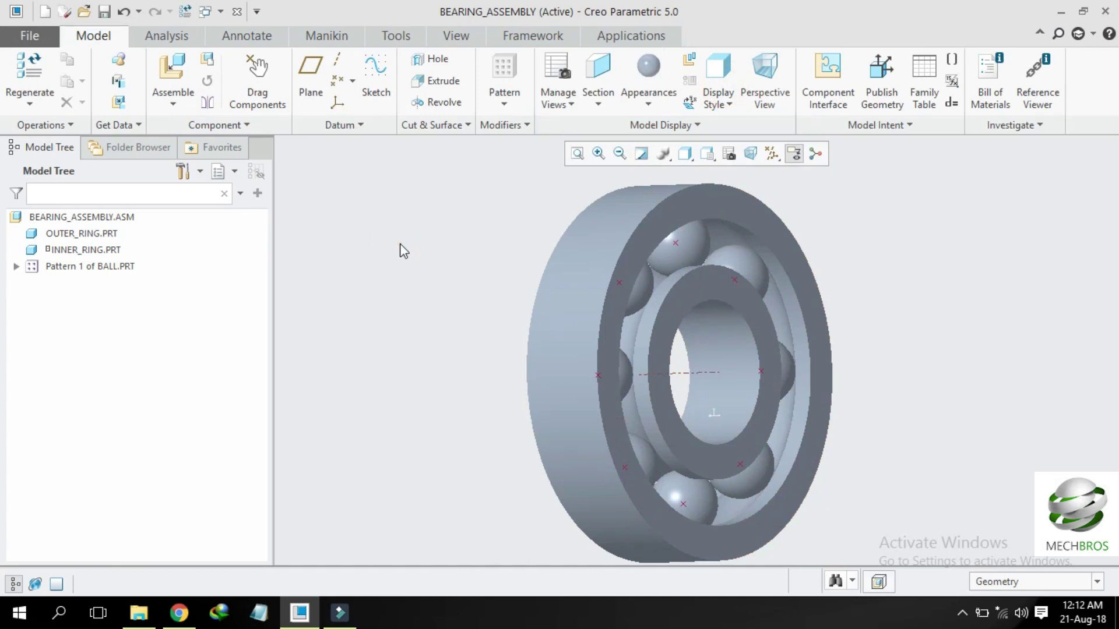
Step: Open cage.prt from the Bearing_Assembly_Final folder in its own window
left_click(84, 11)
left_click(431, 223)
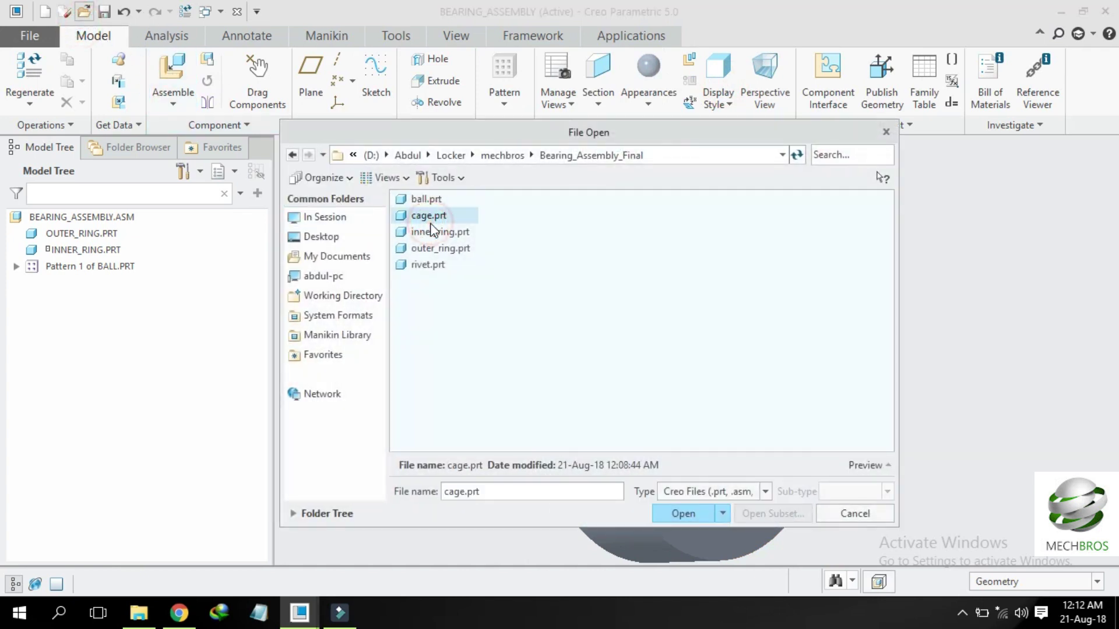
double_click(450, 217)
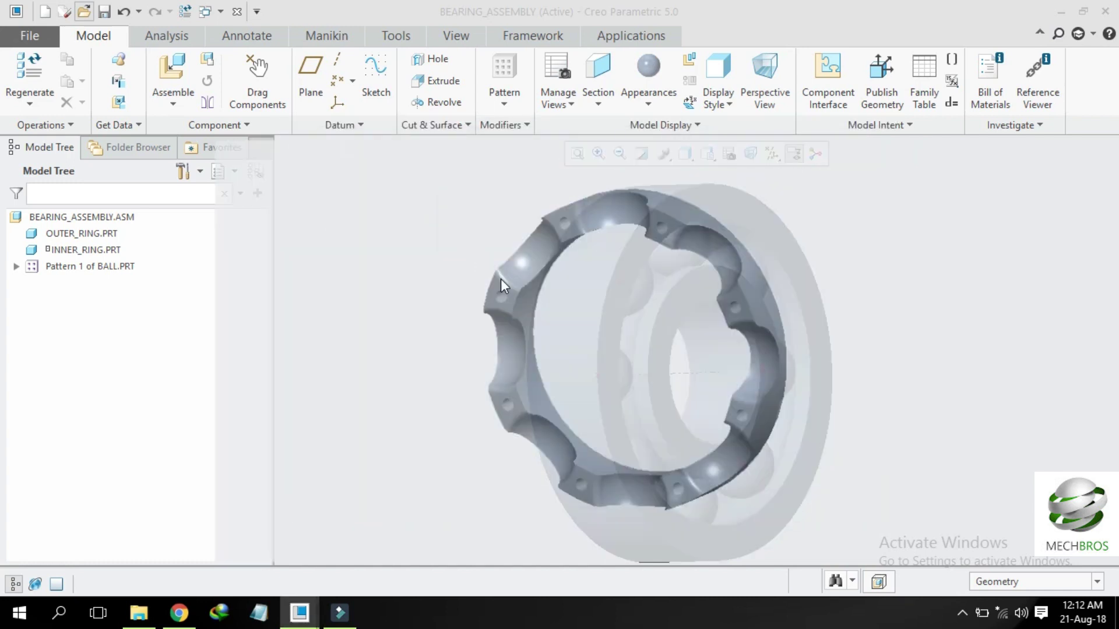
Step: Delete Pattern 2 of Extrude 2, including its extrude features, from the cage part
left_click(95, 366)
right_click(86, 364)
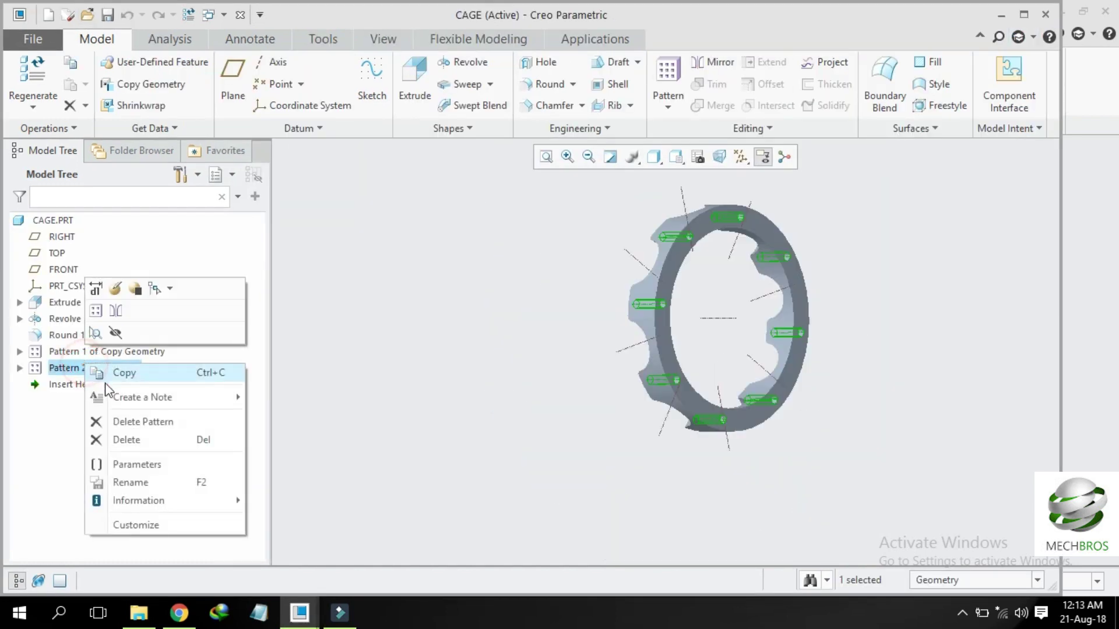
left_click(122, 435)
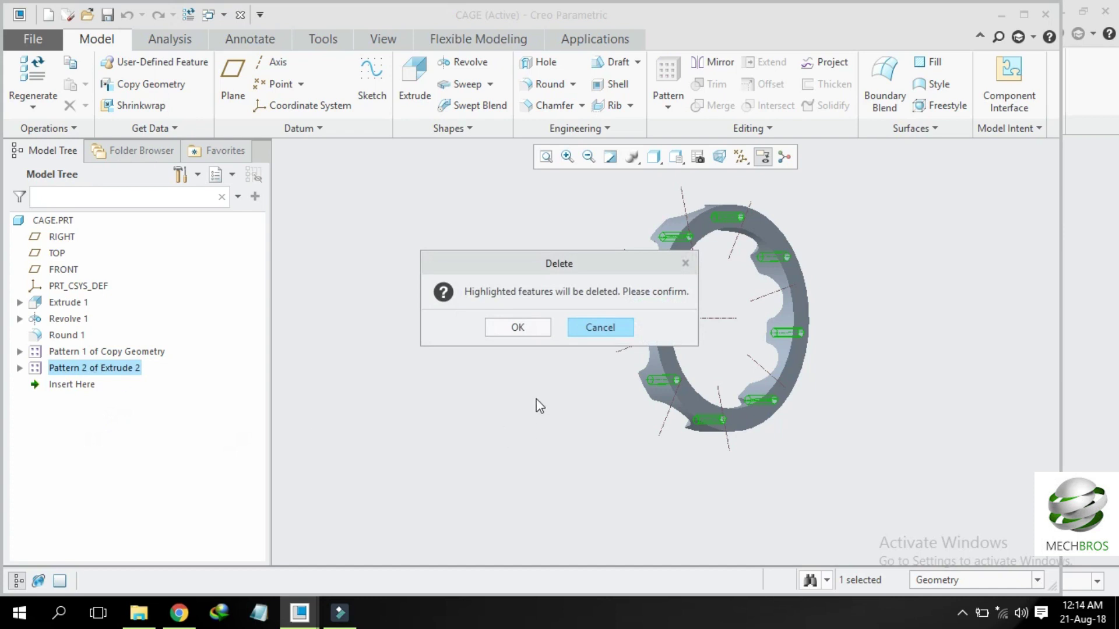
left_click(535, 330)
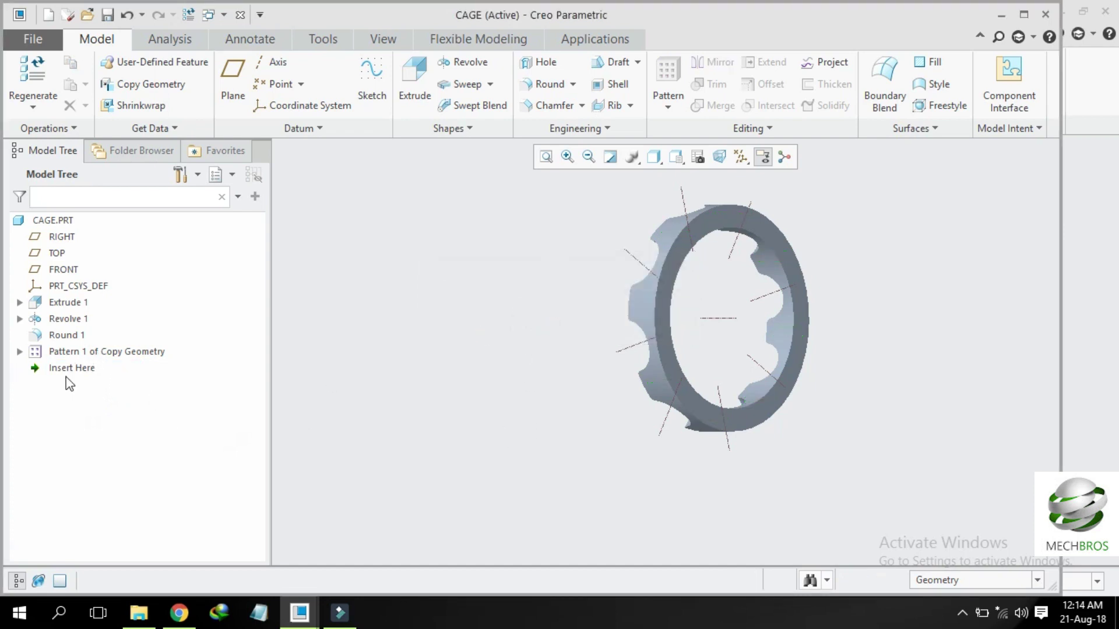
left_click(72, 368)
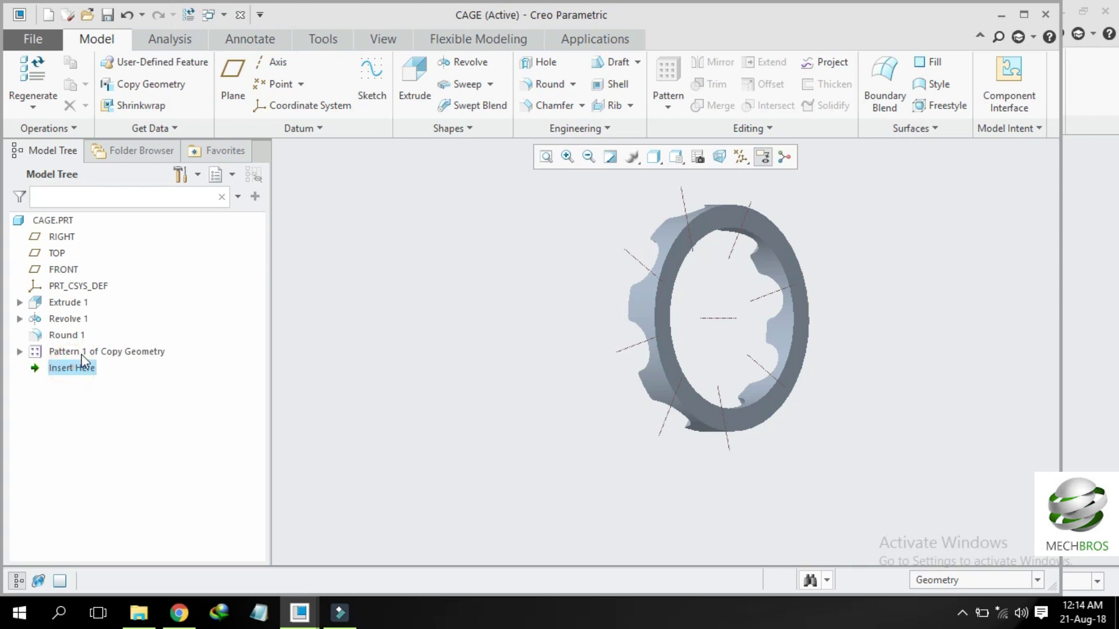
left_click_drag(71, 368, 82, 346)
left_click(20, 352)
left_click(83, 369)
mouse_move(357, 369)
middle_mouse_down()
mouse_move(437, 352)
mouse_move(506, 354)
mouse_move(739, 427)
mouse_move(669, 392)
mouse_move(716, 384)
mouse_move(631, 414)
mouse_move(651, 389)
mouse_move(623, 382)
middle_mouse_up()
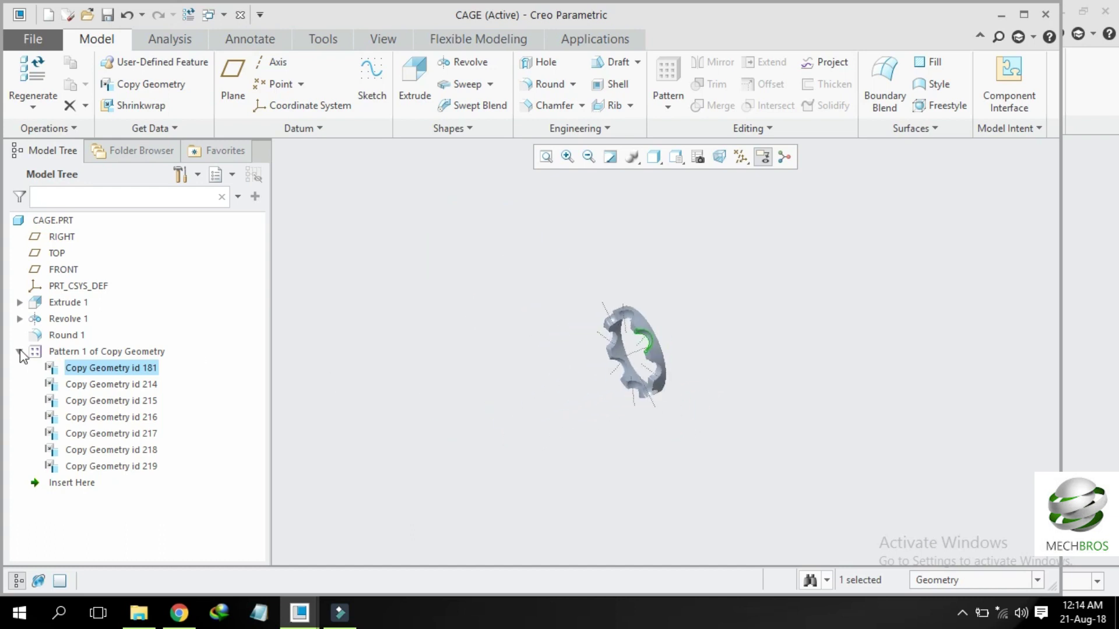
left_click(20, 351)
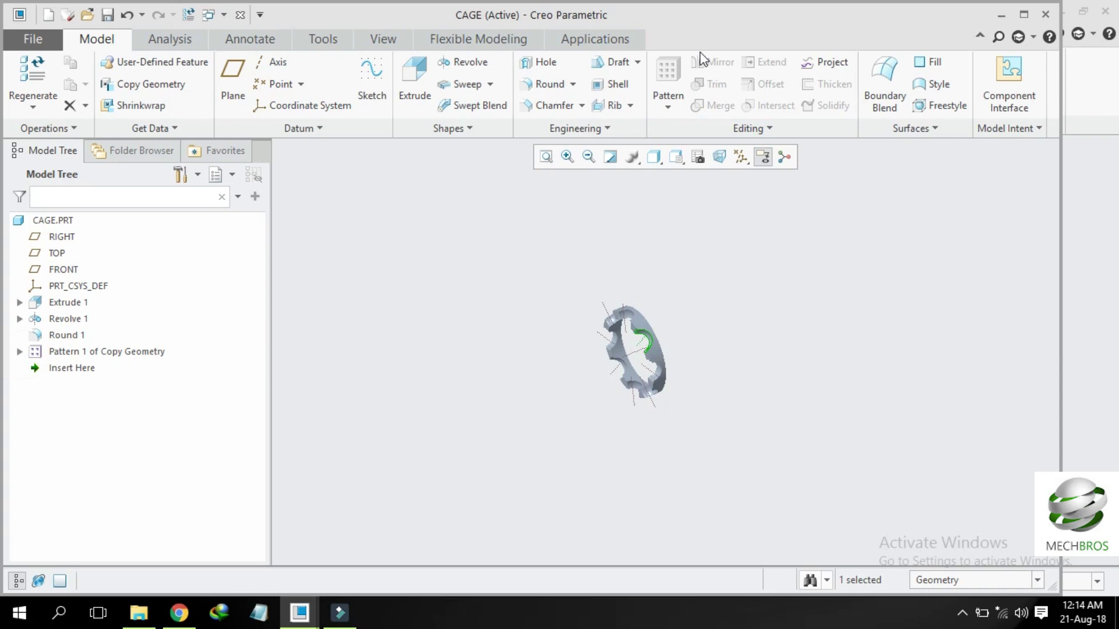
Step: Shell the cage with 1.78 thickness, removing its flat side face and its outer and inner round surfaces
left_click(606, 84)
scroll(659, 331, "down", 5)
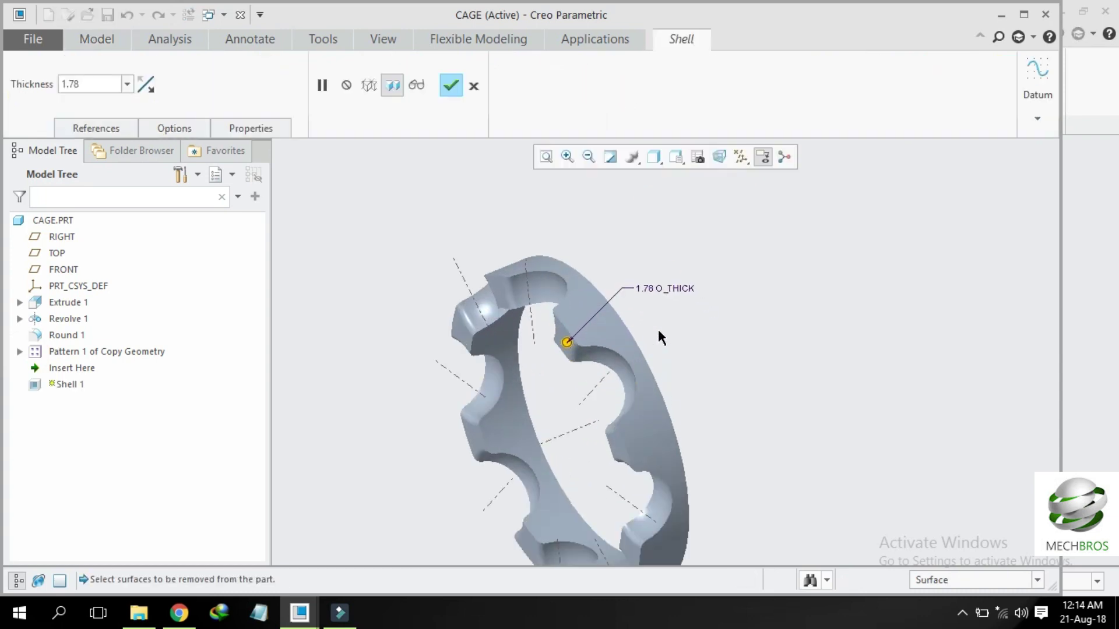
left_click(600, 326)
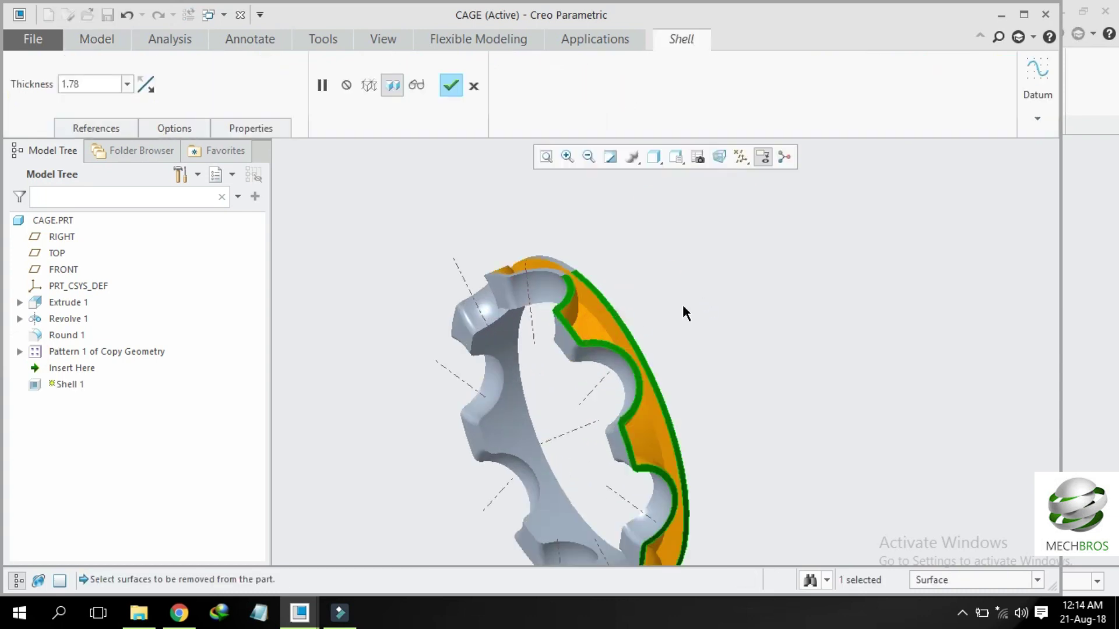
middle_click_drag(685, 314, 649, 312)
middle_click_drag(759, 302, 501, 314)
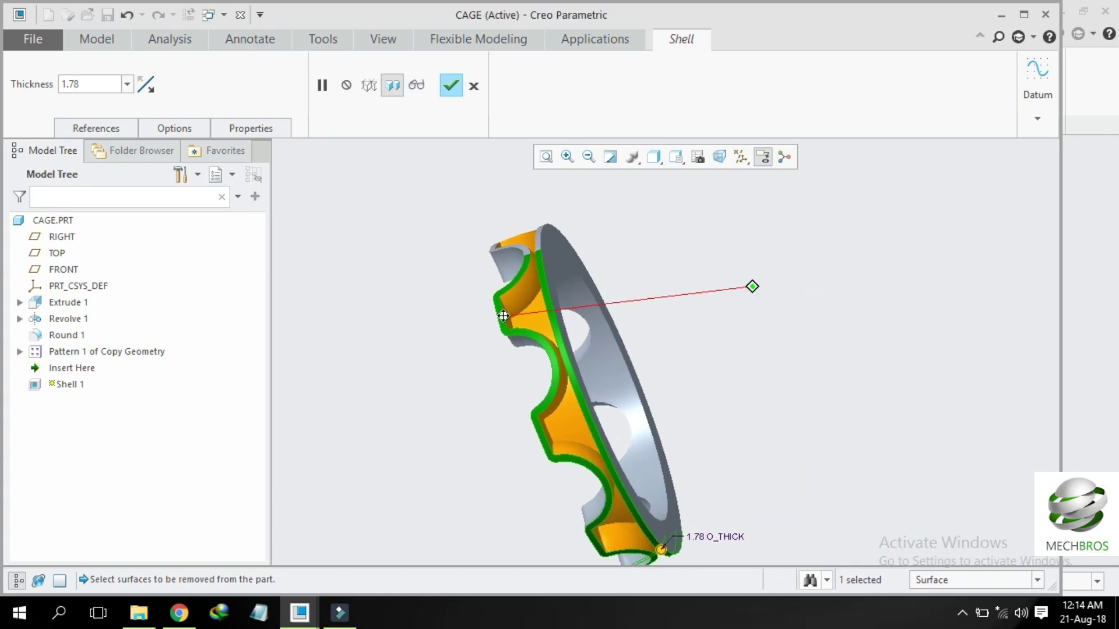
middle_click_drag(739, 302, 627, 264)
left_click(627, 264, "ctrl")
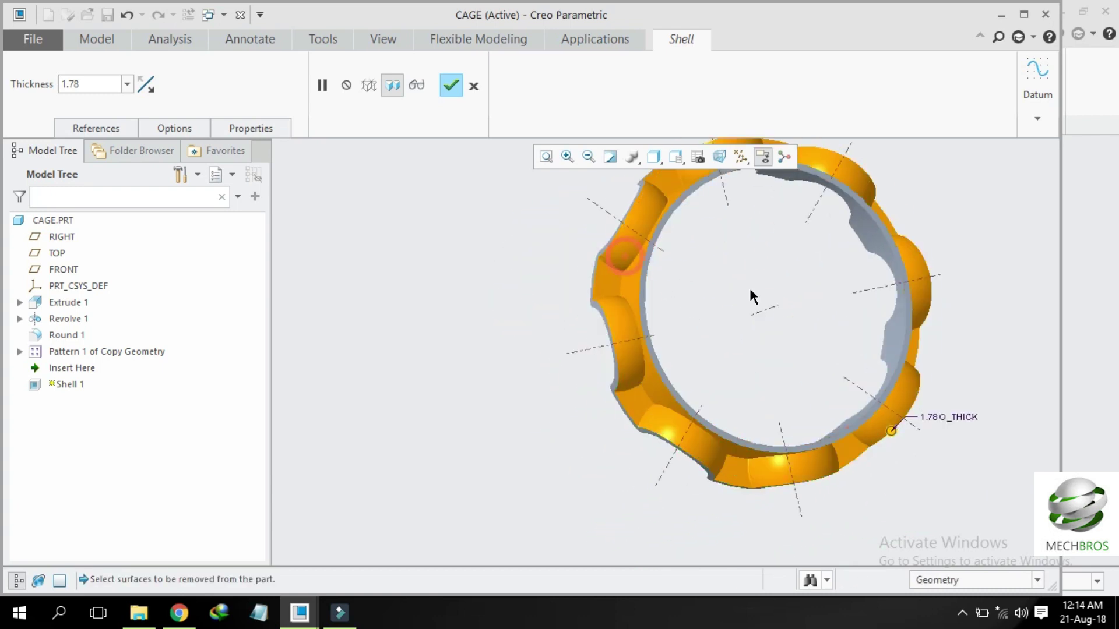
middle_click_drag(749, 295, 781, 302)
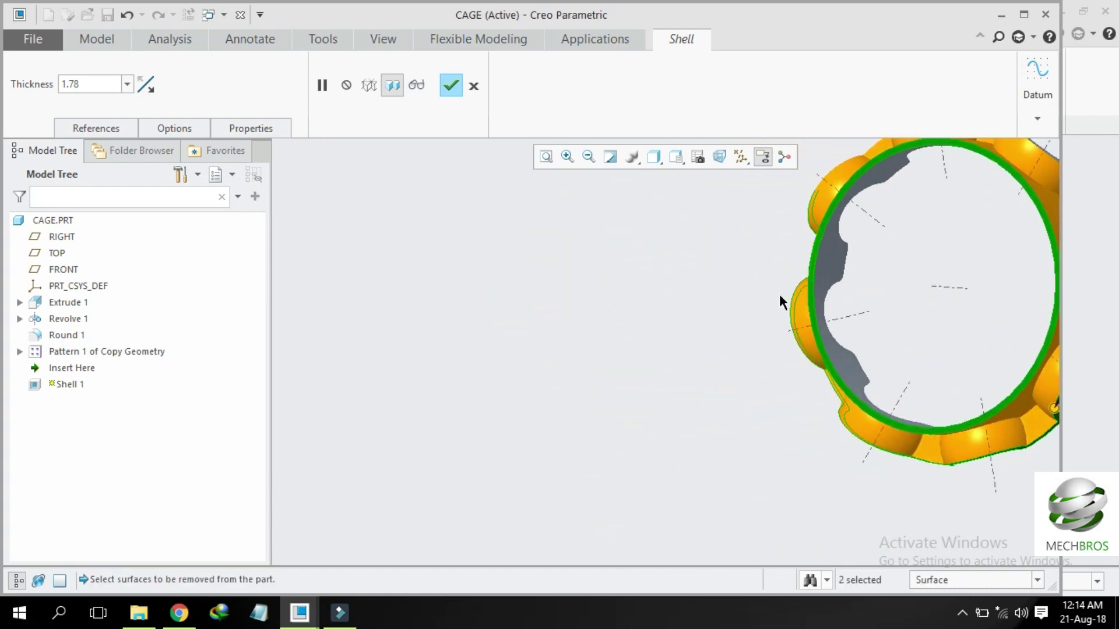
left_click(833, 259, "ctrl")
mouse_move(687, 300)
middle_mouse_down()
mouse_move(757, 310)
mouse_move(761, 335)
mouse_move(737, 308)
mouse_move(767, 349)
middle_mouse_up()
left_click(450, 88)
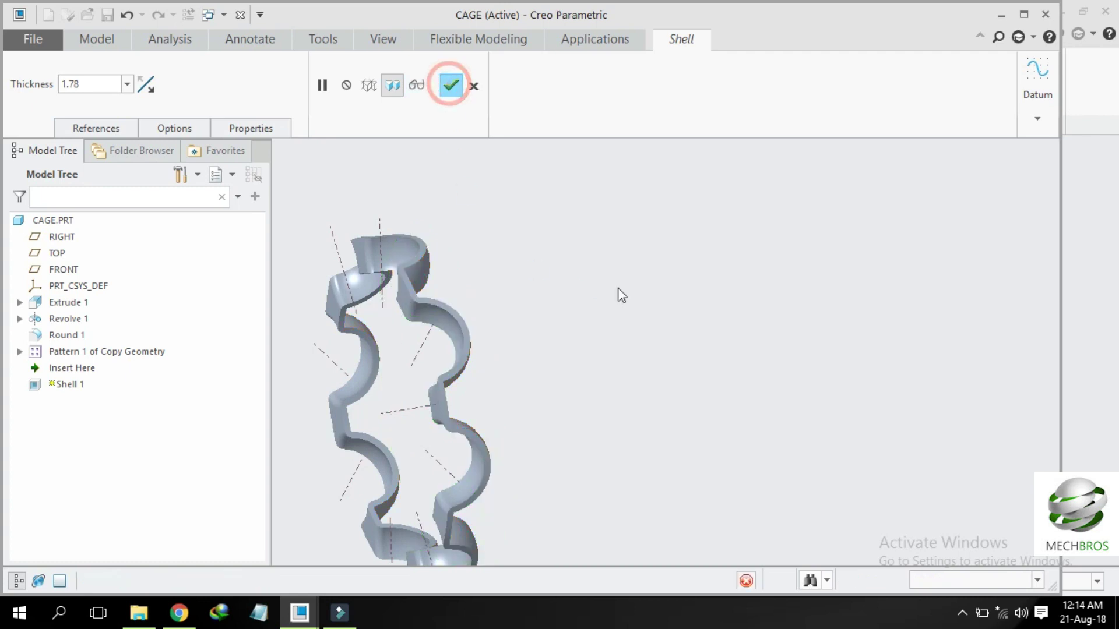
left_click(618, 290)
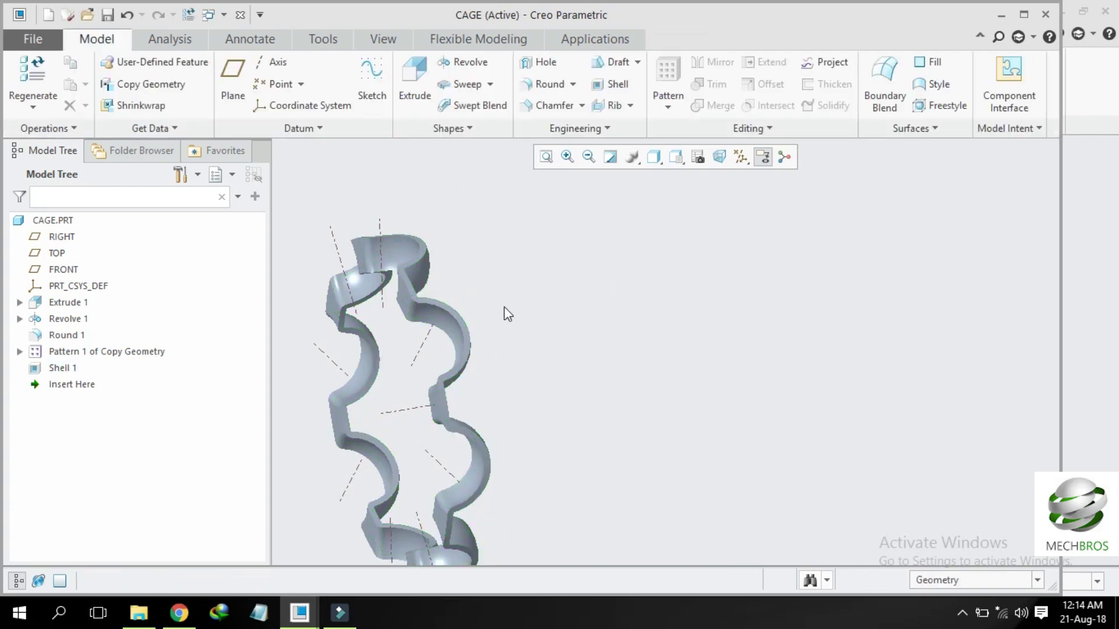
Step: Redefine the cage's shell feature with a thickness of 1.5
left_click(69, 367)
left_click(91, 289)
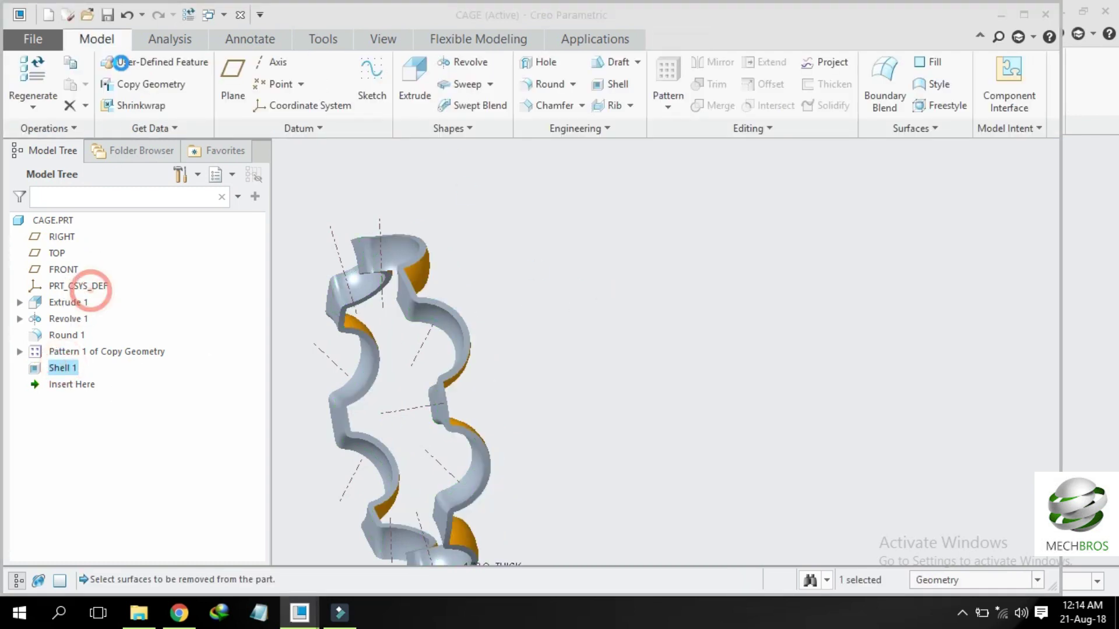
double_click(106, 83)
type("1")
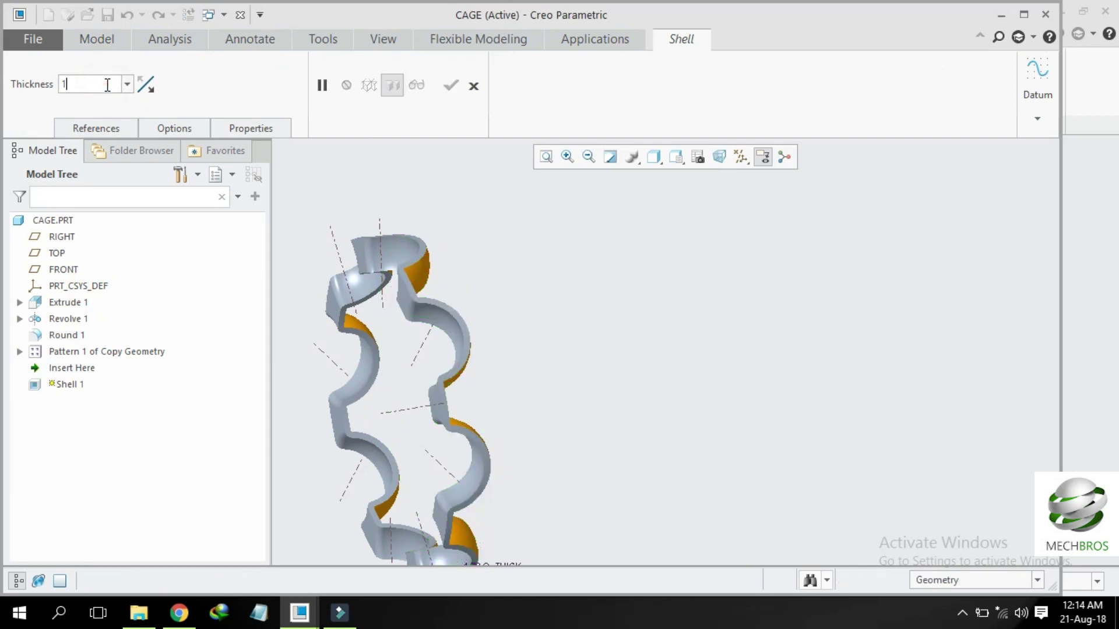
type(".5")
key("Return")
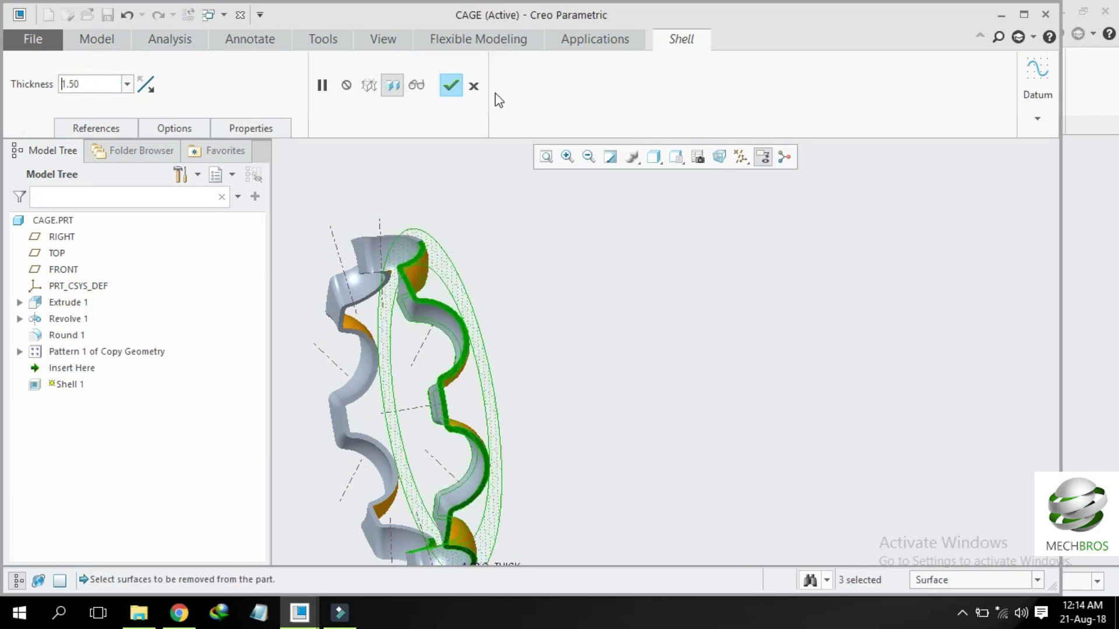
left_click(452, 88)
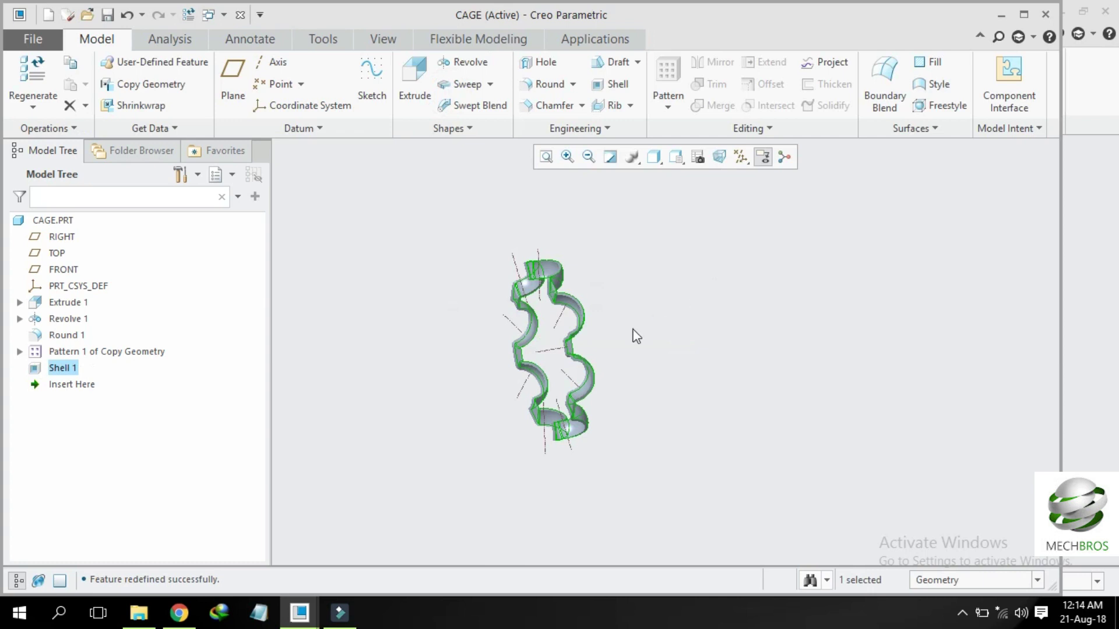
middle_click_drag(636, 336, 643, 275)
left_click(643, 275)
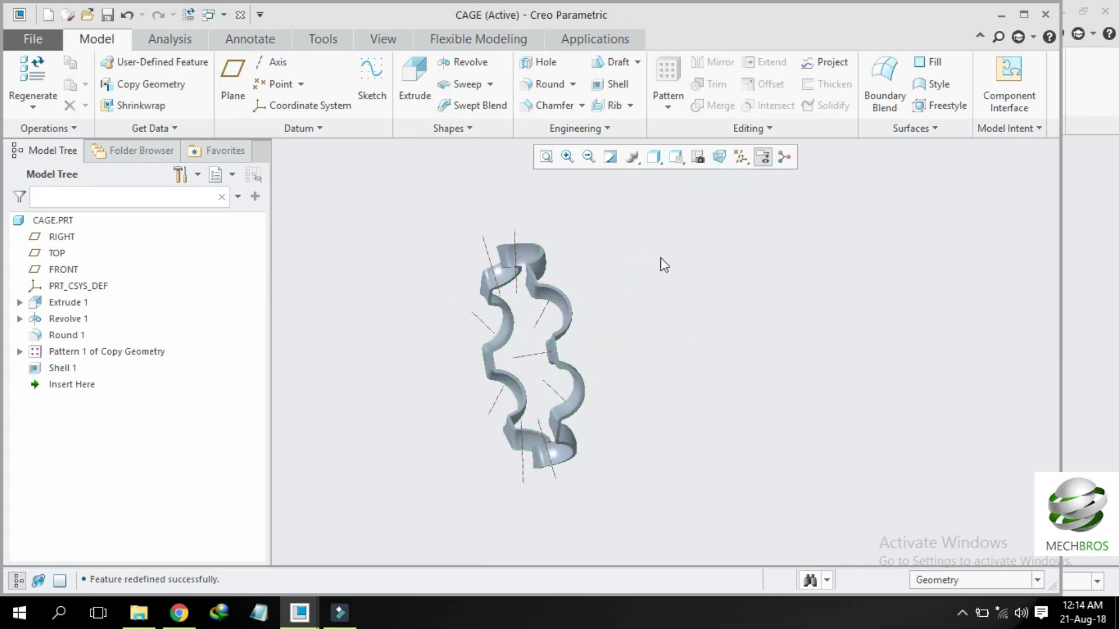
Step: Show the datum planes and start an extrude sketch on the cage's flat face, viewed square to the sketch plane
left_click(740, 157)
left_click(768, 250)
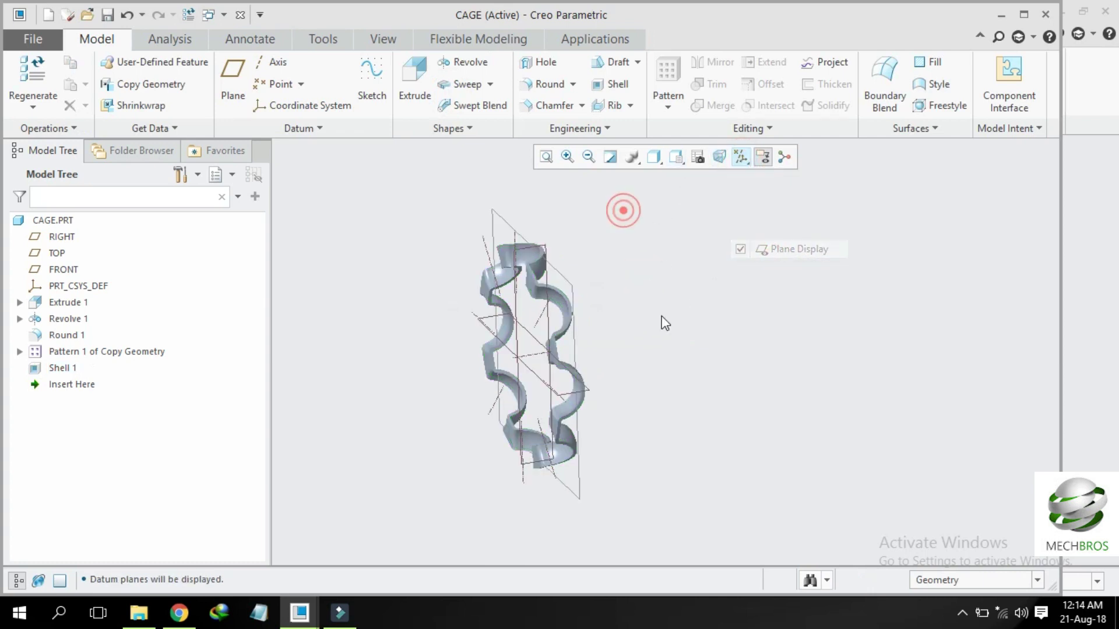
mouse_move(694, 305)
middle_mouse_down()
mouse_move(739, 293)
mouse_move(678, 319)
middle_mouse_up()
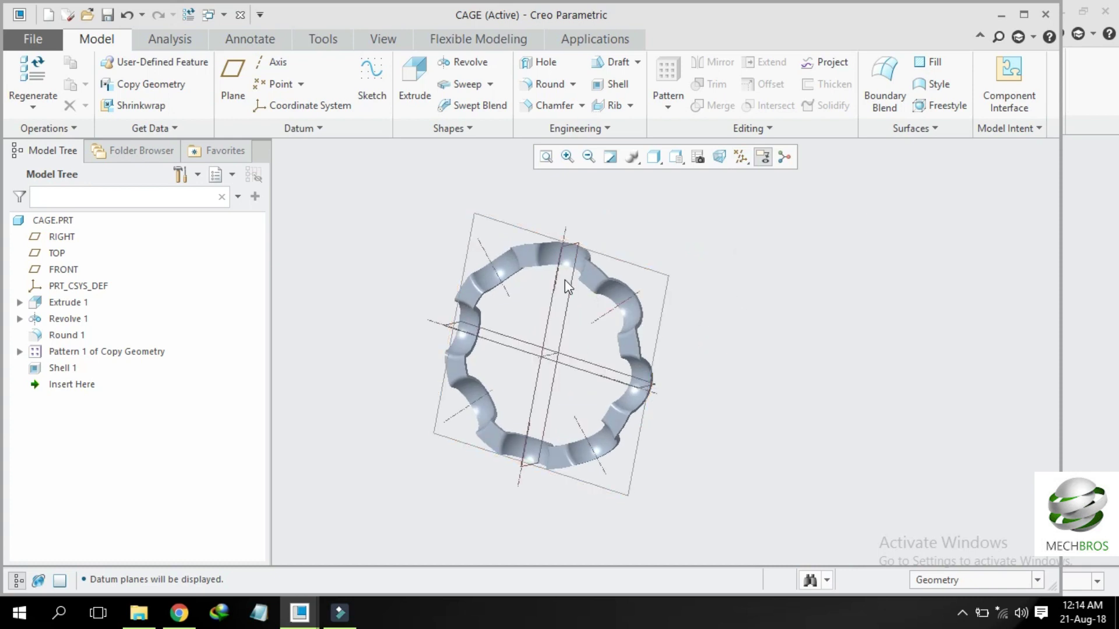
left_click(592, 275)
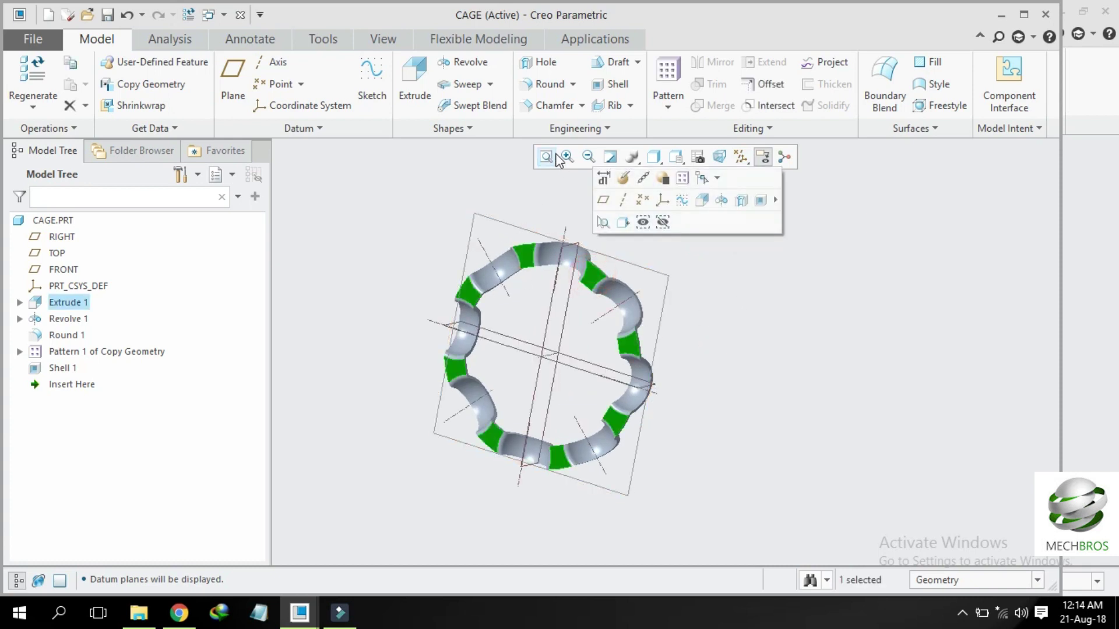
left_click(414, 73)
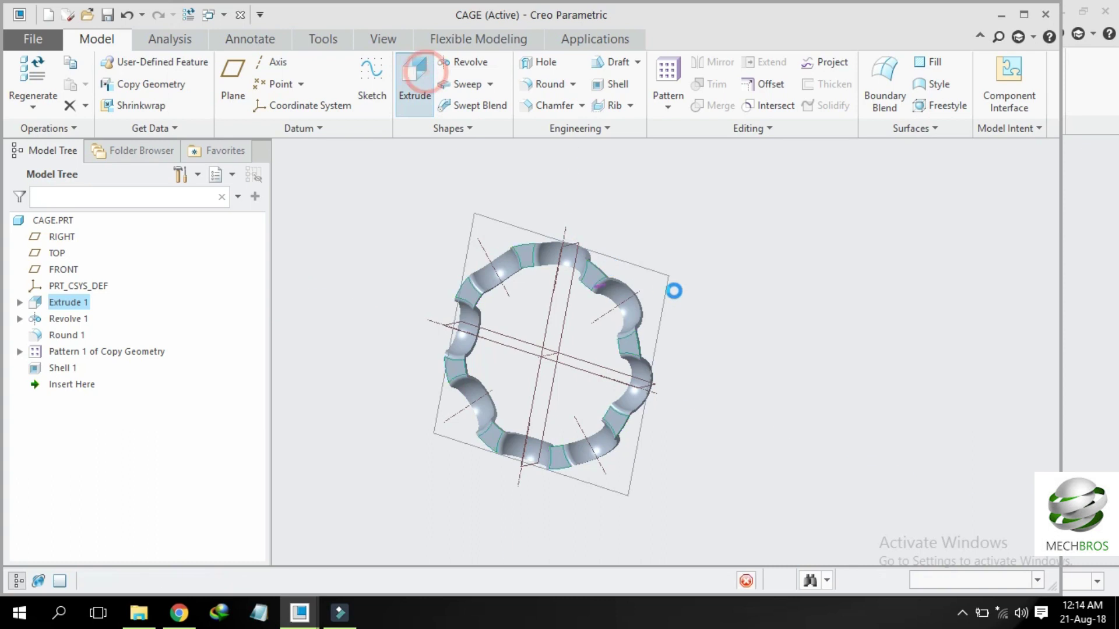
left_click(697, 156)
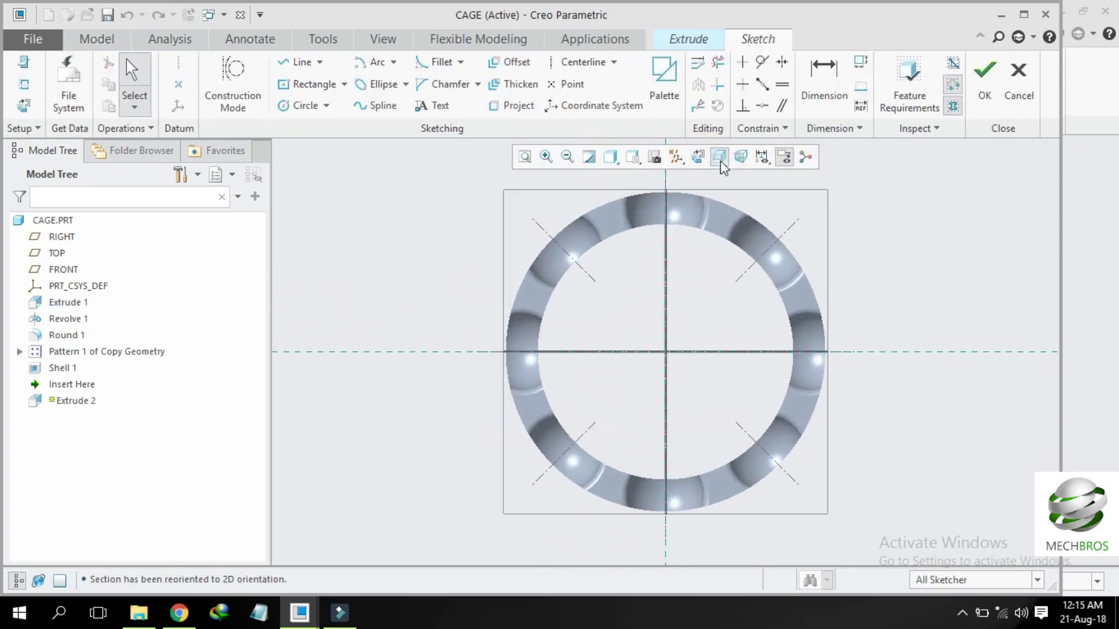
middle_click_drag(651, 298, 619, 335, "shift")
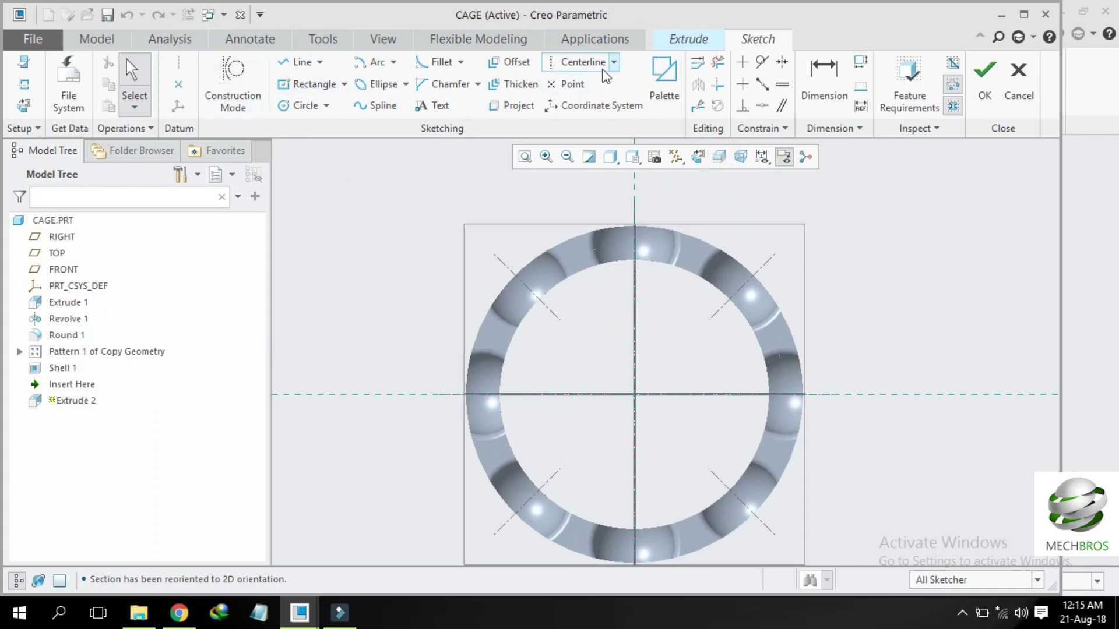
Step: Draw a centerline from the ring's center through the flat land just clockwise of the topmost ball pocket
left_click(582, 61)
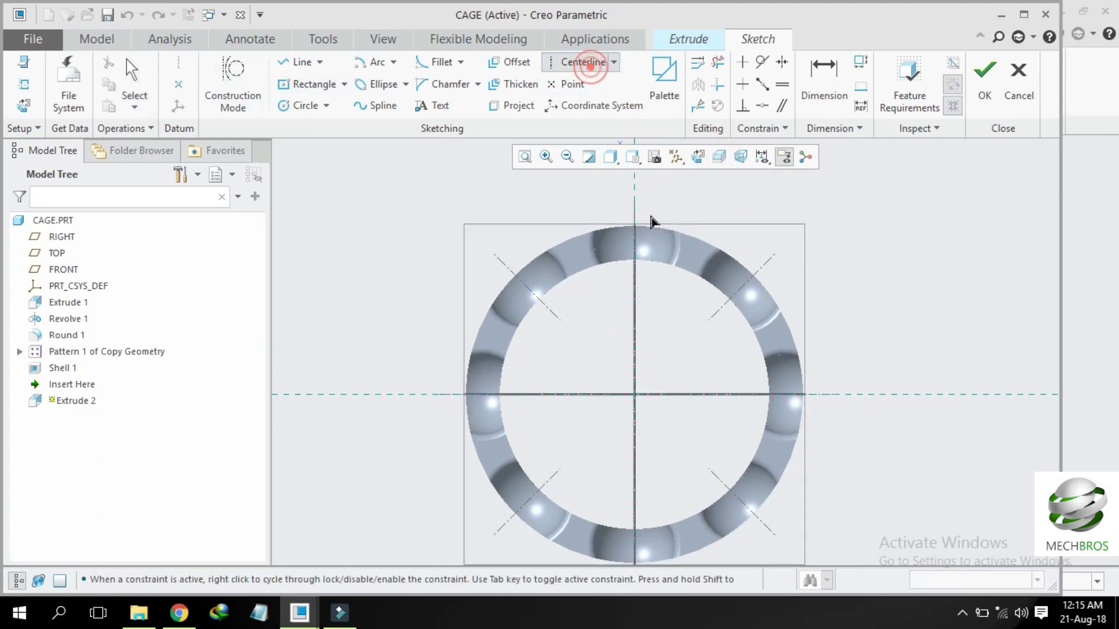
left_click(635, 395)
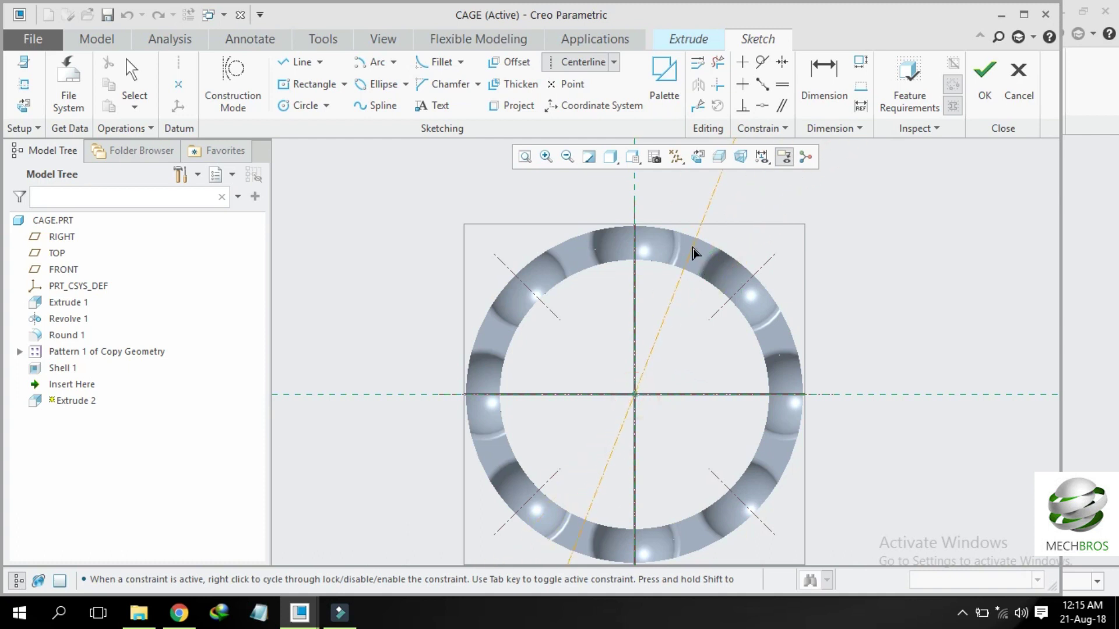
left_click(716, 200)
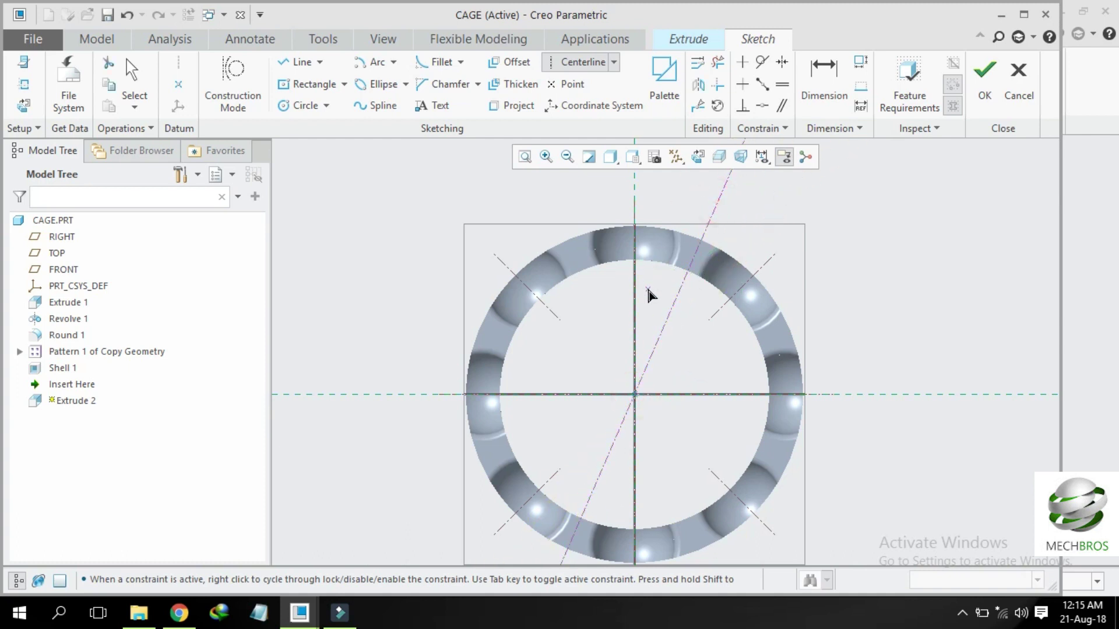
middle_click(758, 309)
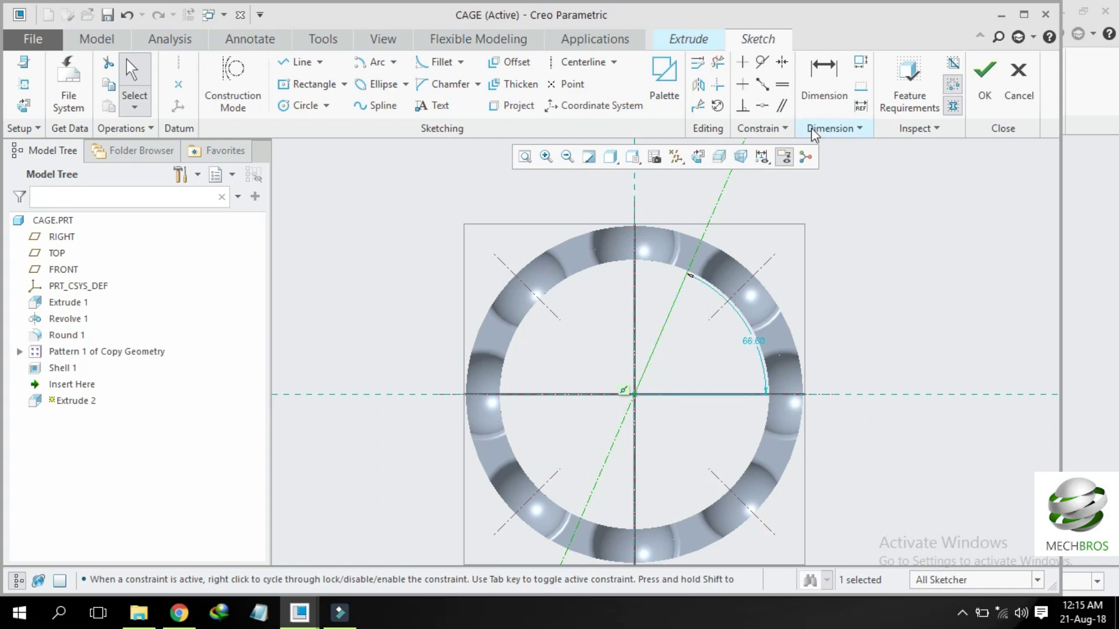
Step: Dimension the angle between the vertical reference and the slanted centerline as 360/16 degrees
left_click(824, 79)
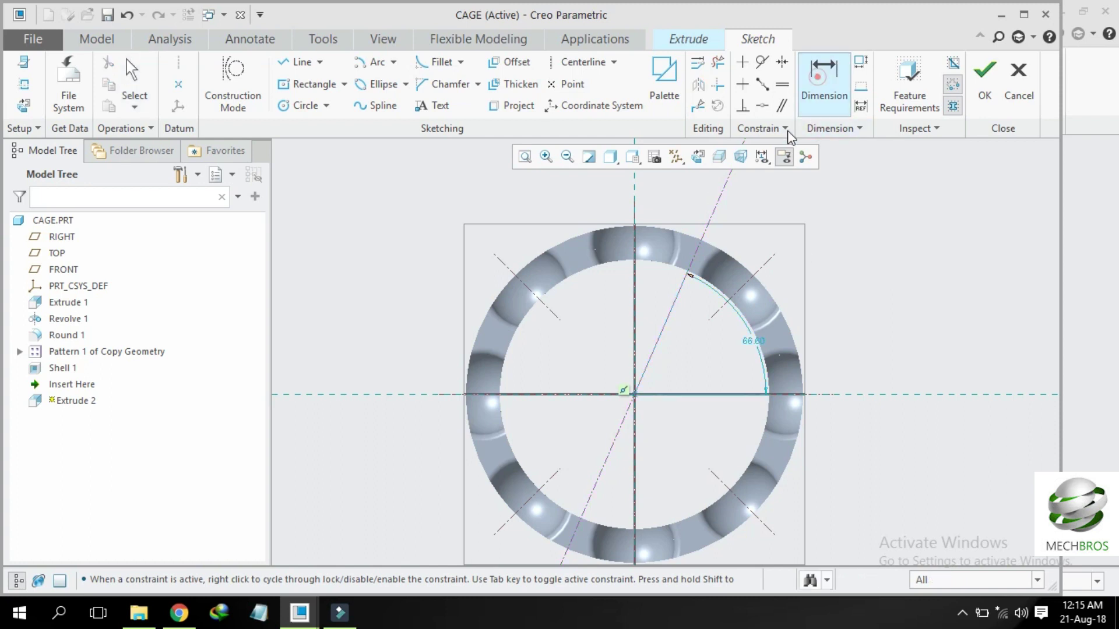
left_click(637, 293)
middle_click(652, 299)
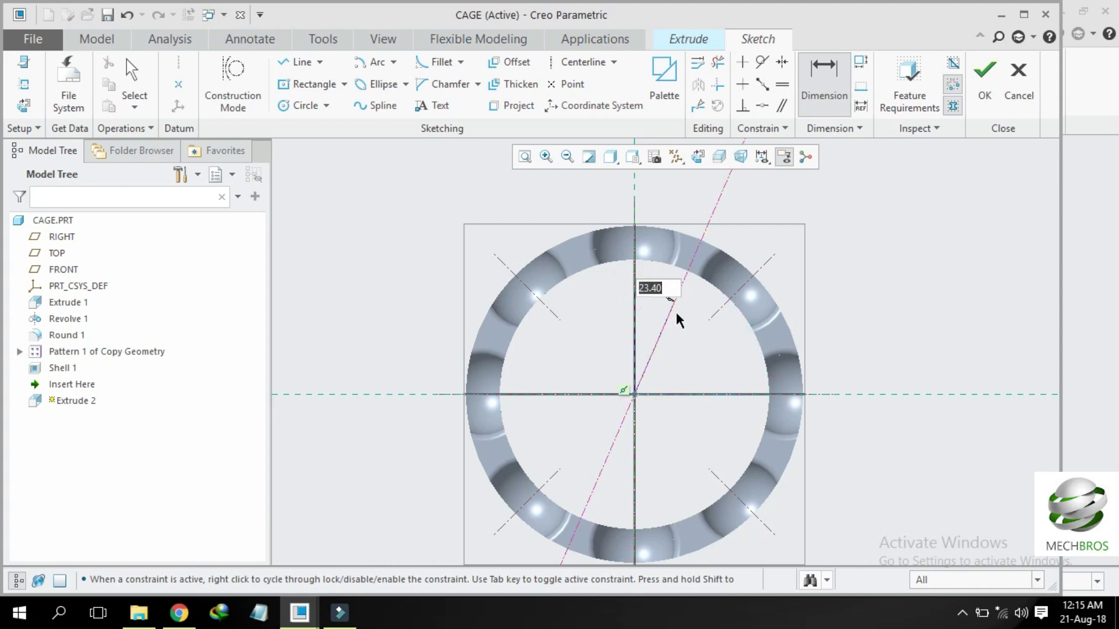
type("360/16")
key("Return")
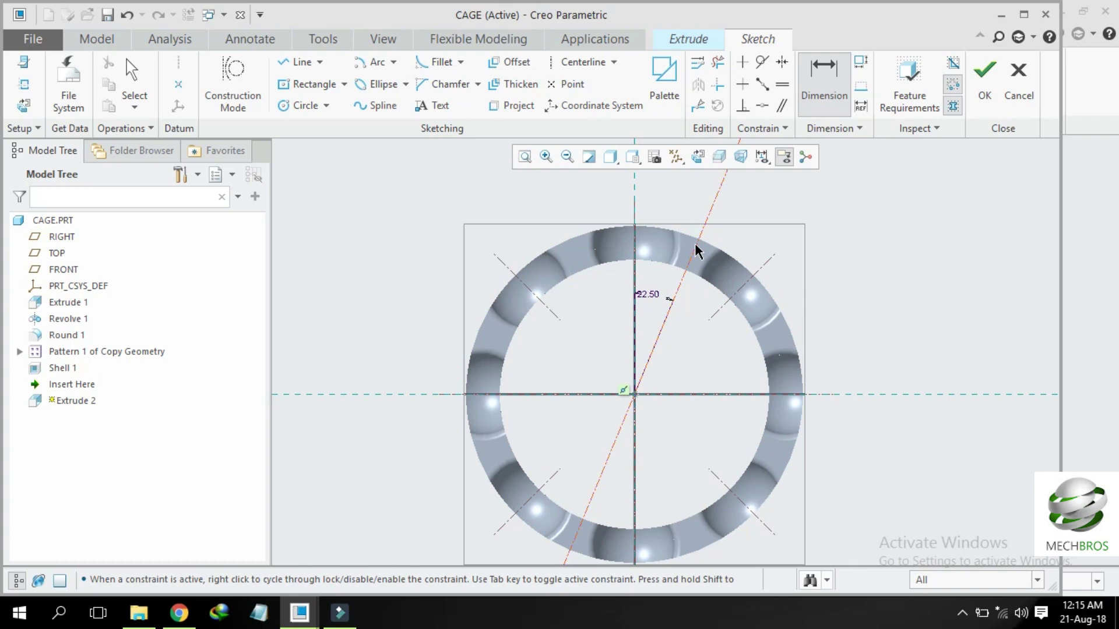
Step: Turn on construction mode and add the cage's inner and outer round edges as sketch references
scroll(697, 251, "down", 4)
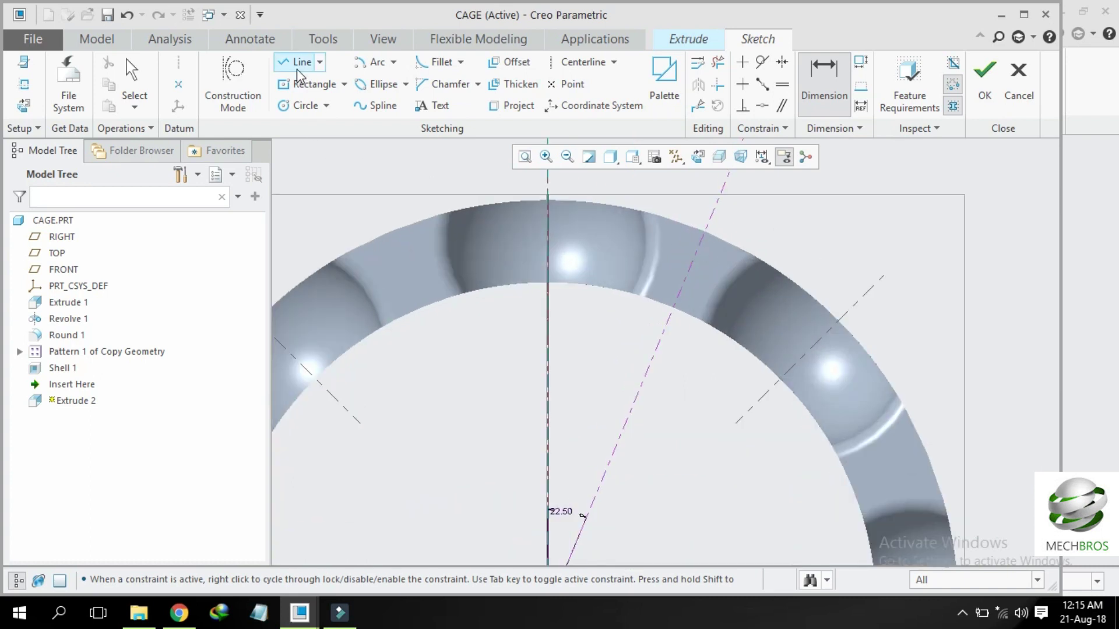
left_click(233, 87)
left_click(300, 62)
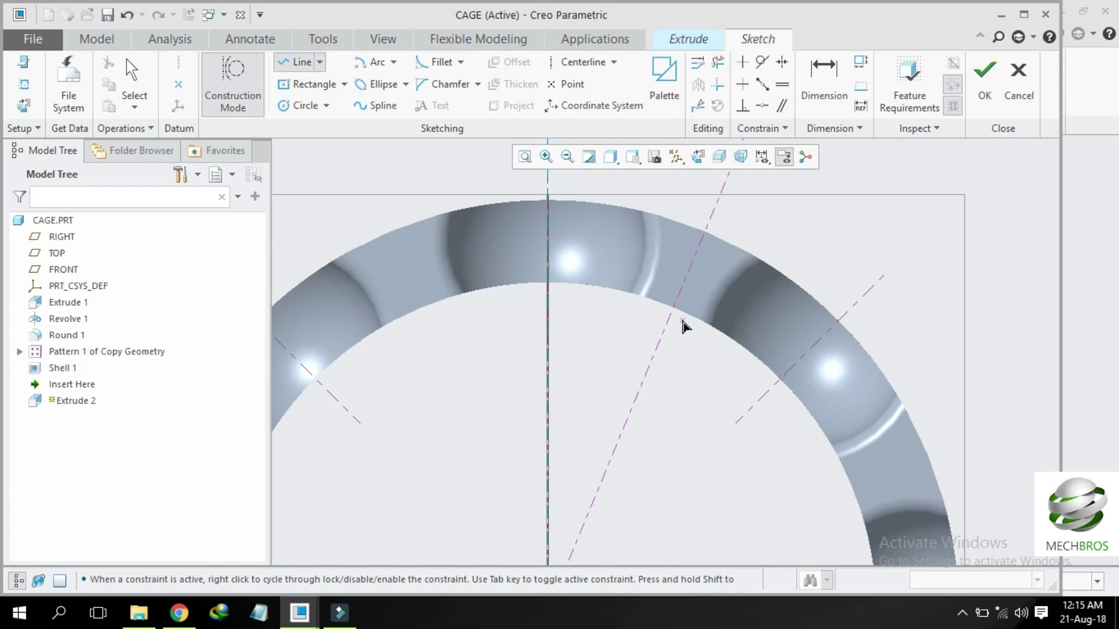
middle_click(794, 229)
left_click(24, 106)
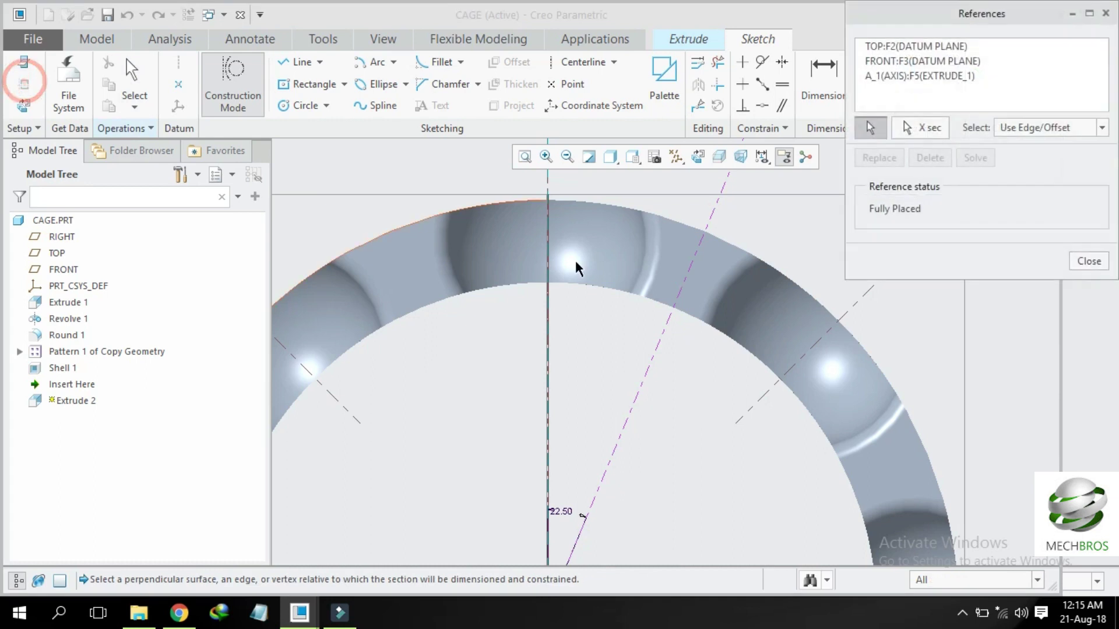
left_click(692, 321)
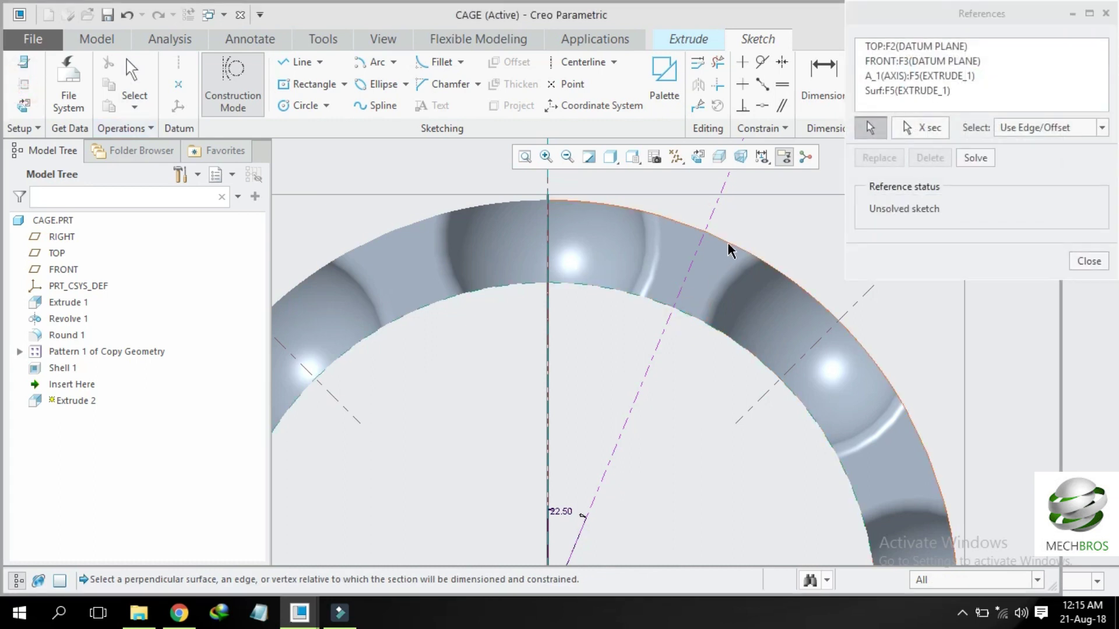
left_click(728, 245)
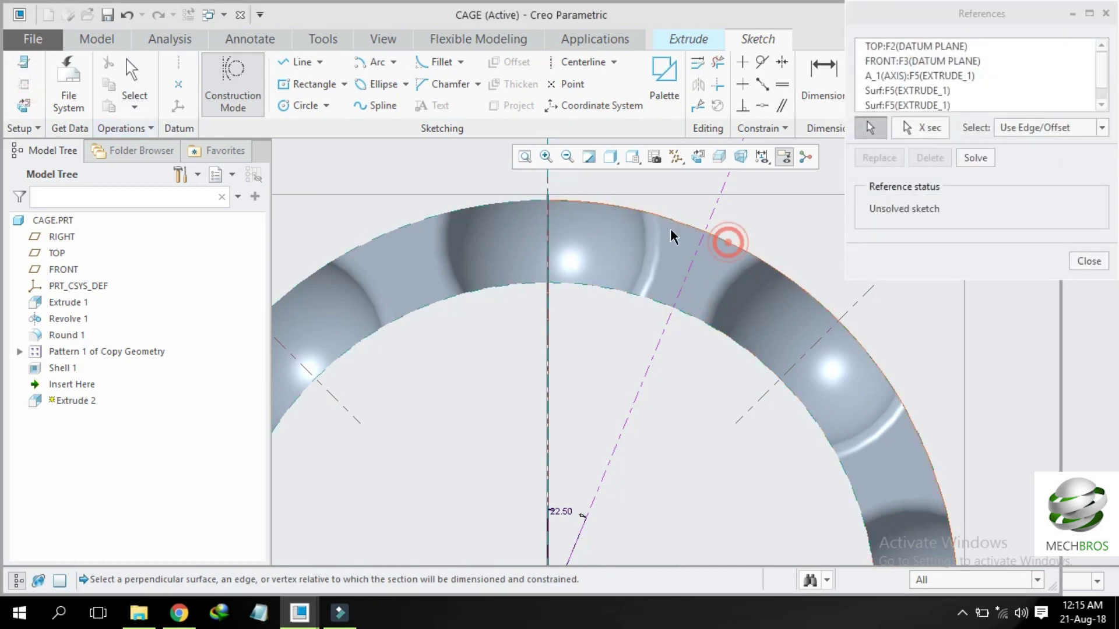
left_click(1089, 261)
Step: Sketch a construction circle of about 3.34 radius centered on the slanted centerline, within the flat land between the pockets
left_click(298, 62)
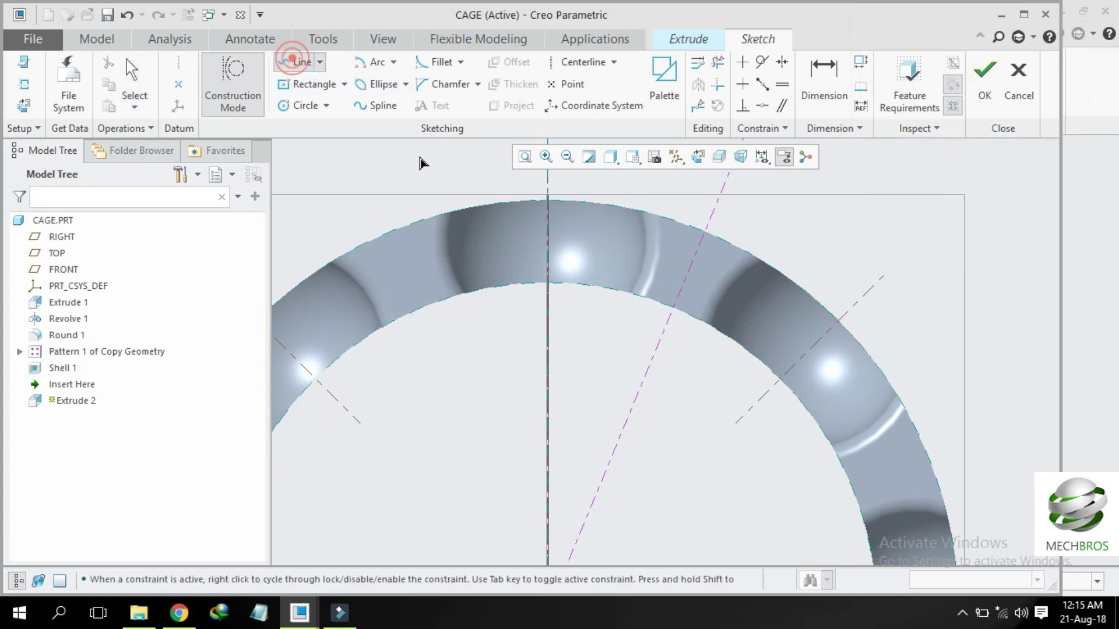
left_click(703, 231)
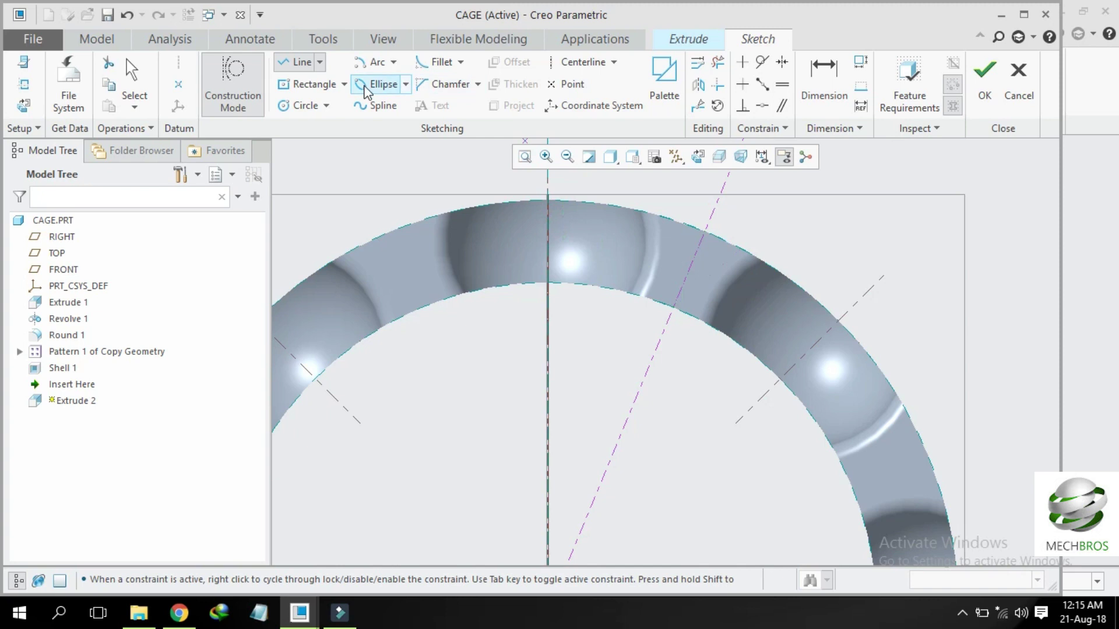
left_click(307, 106)
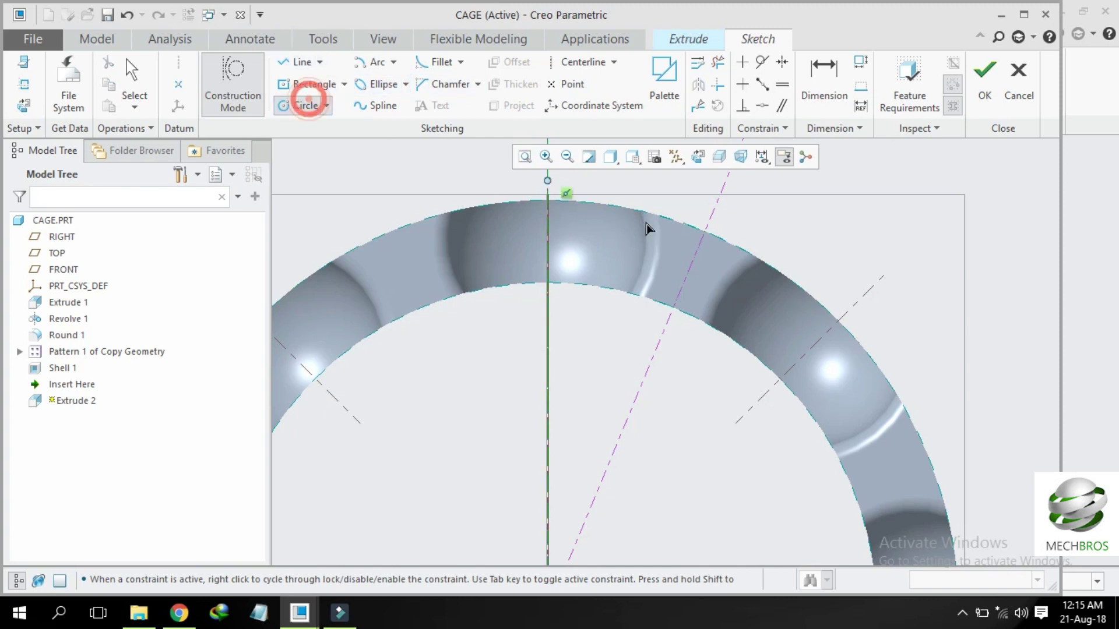
left_click(688, 271)
left_click(676, 245)
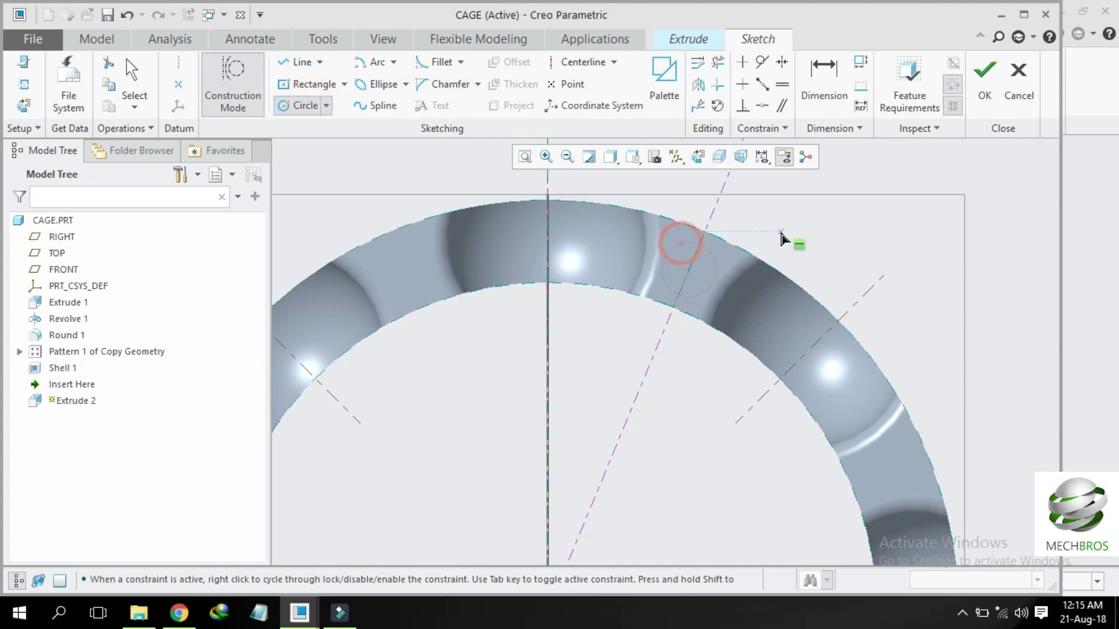
middle_click(656, 236)
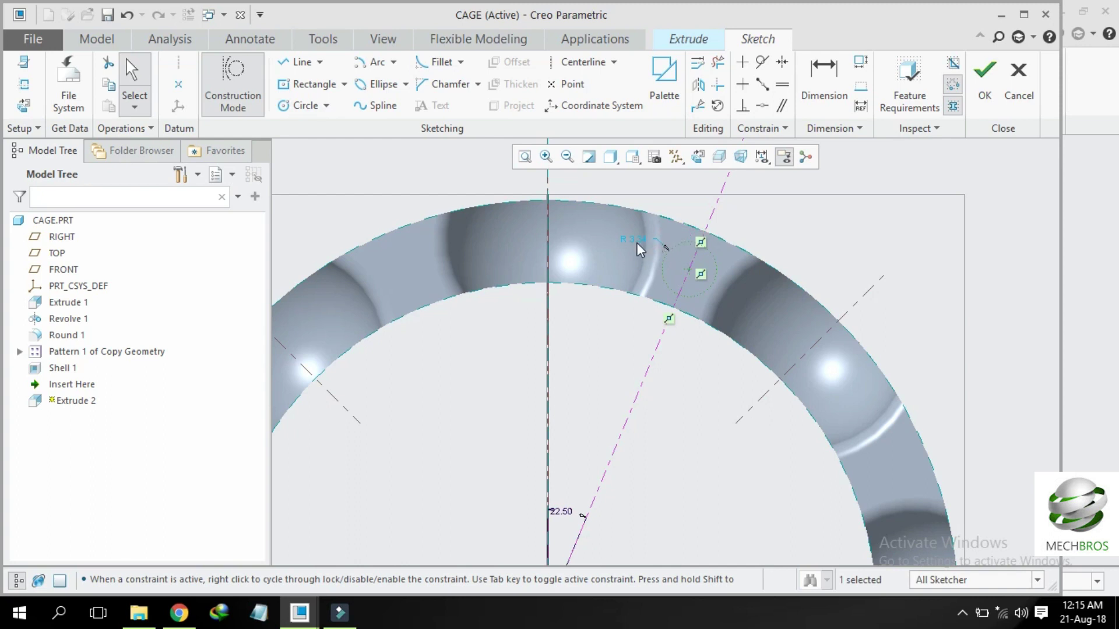
Step: Move the circle's radius dimension clear of the ring and set the radius to 2
left_click_drag(637, 236, 782, 228)
double_click(787, 227)
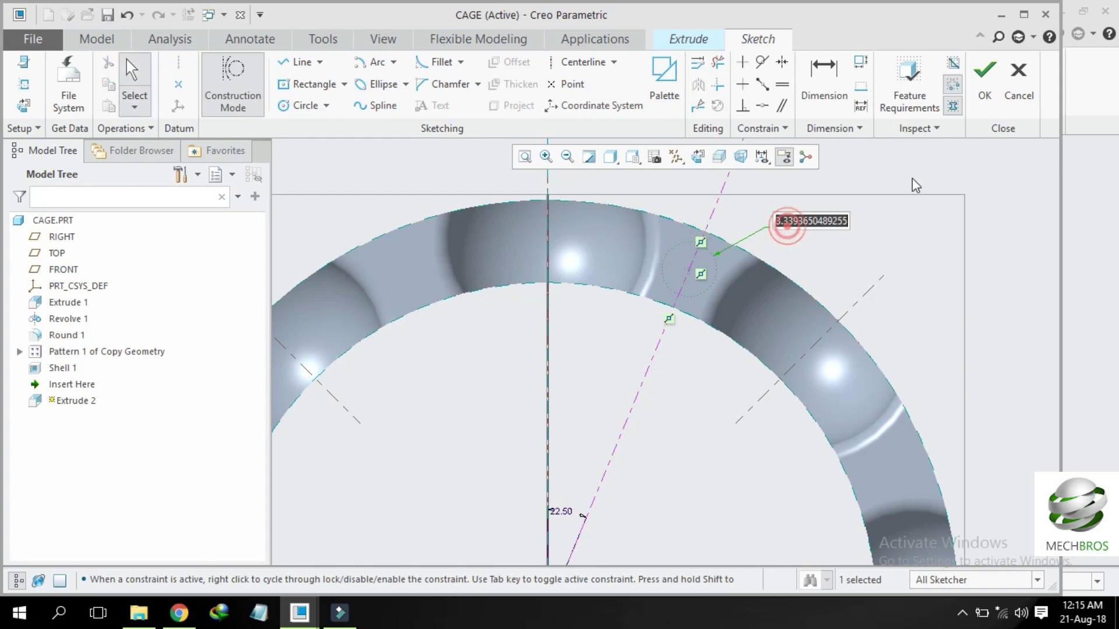
type("2")
key("Return")
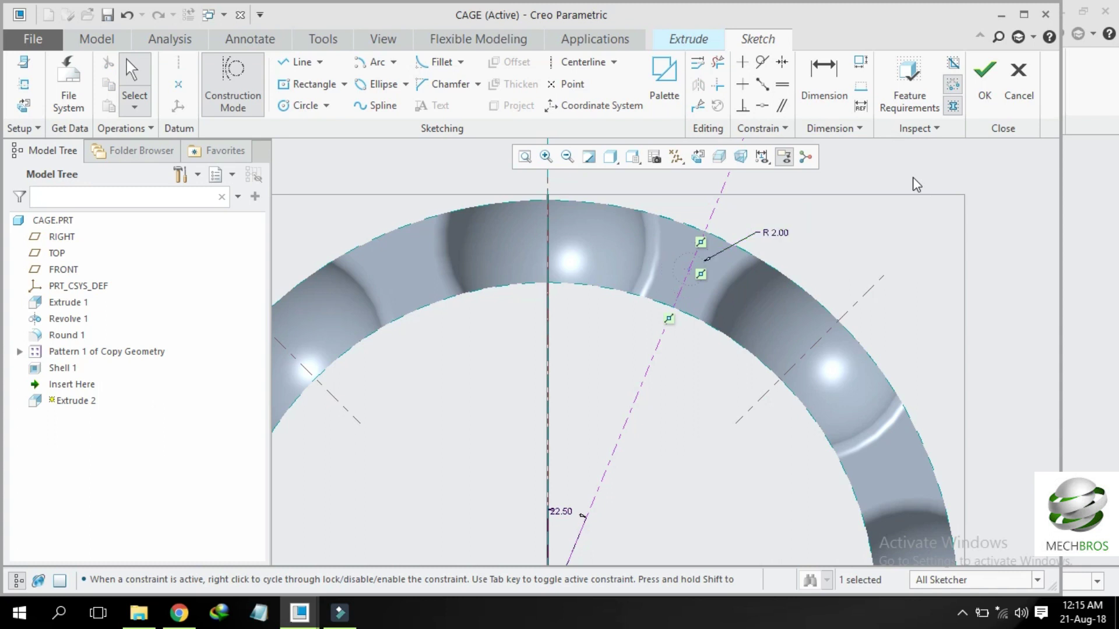
Step: Convert the construction circle to solid geometry and finish the extrude sketch
left_click(985, 100)
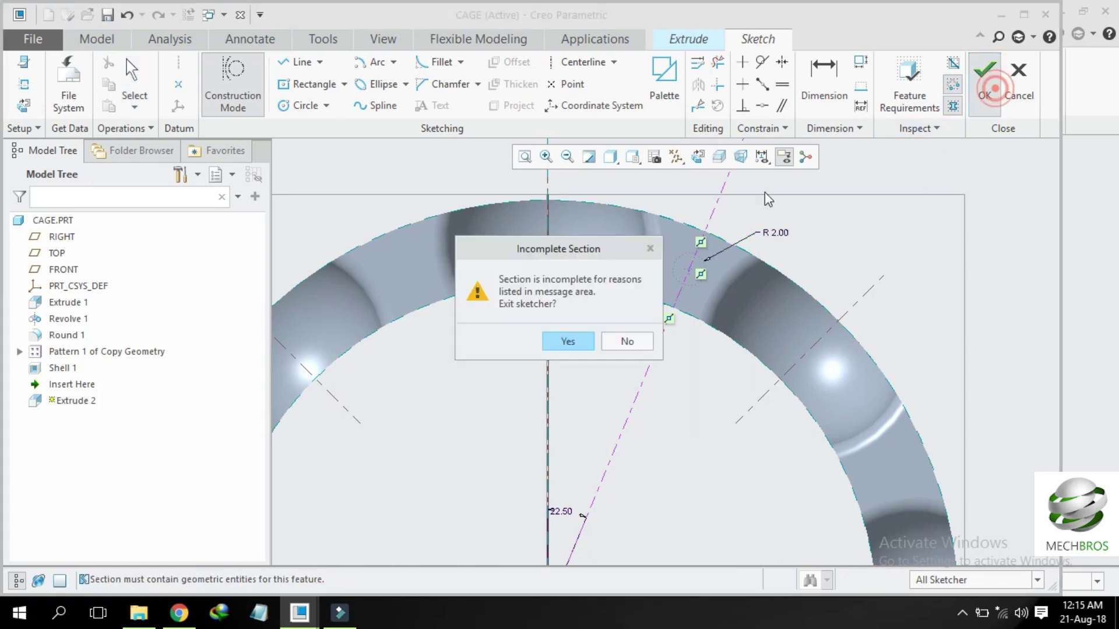
left_click(627, 342)
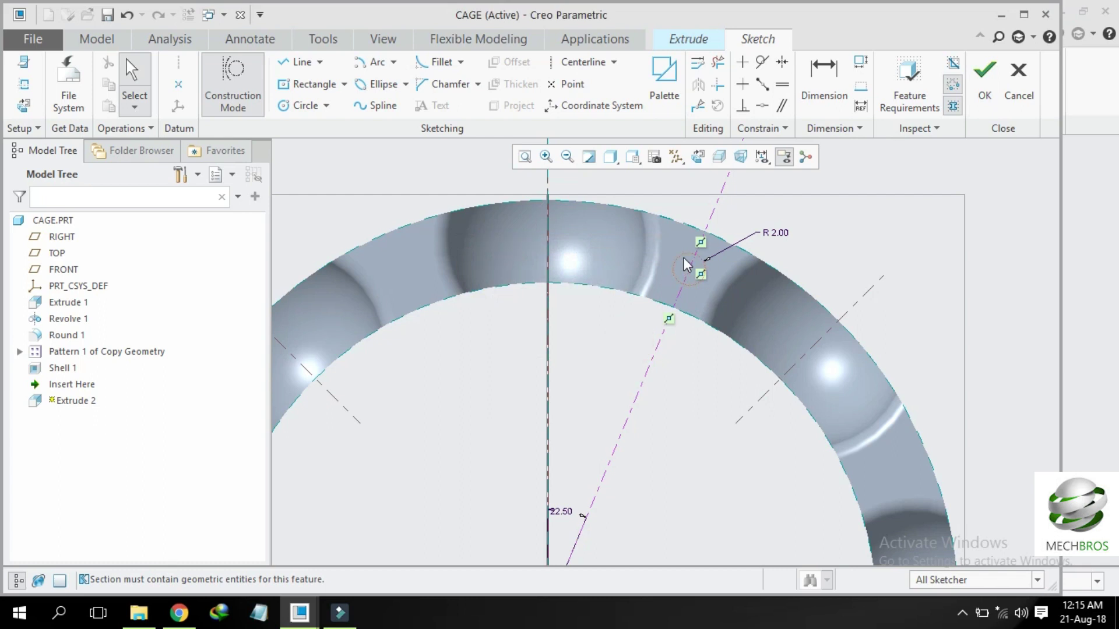
left_click_drag(687, 260, 729, 238)
left_click(699, 246)
left_click_drag(690, 261, 722, 242)
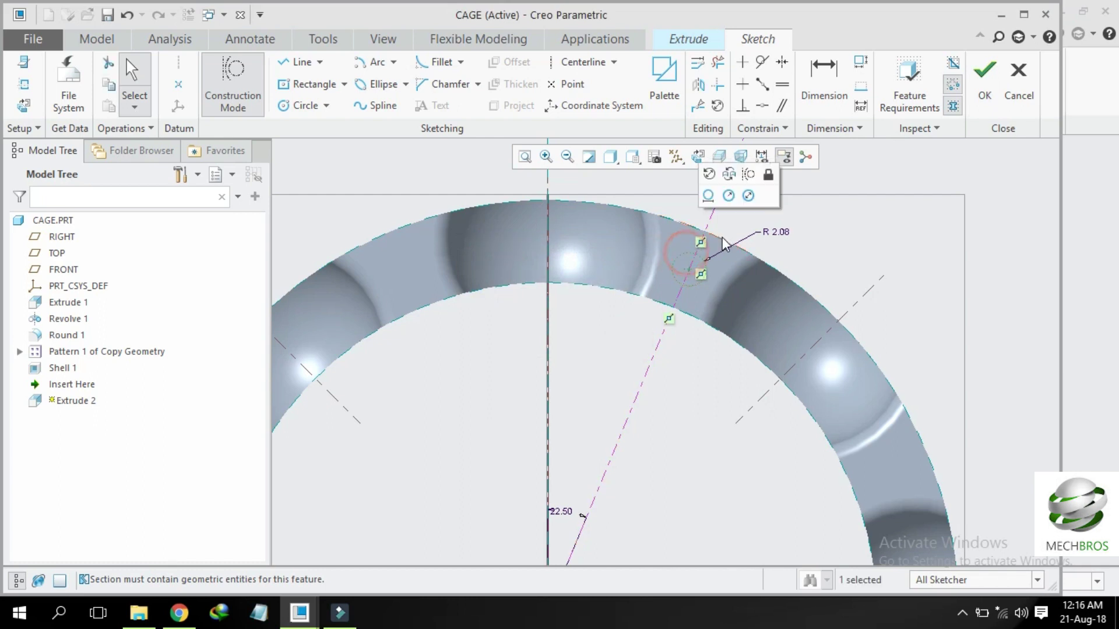
left_click(748, 174)
left_click(911, 235)
left_click(983, 81)
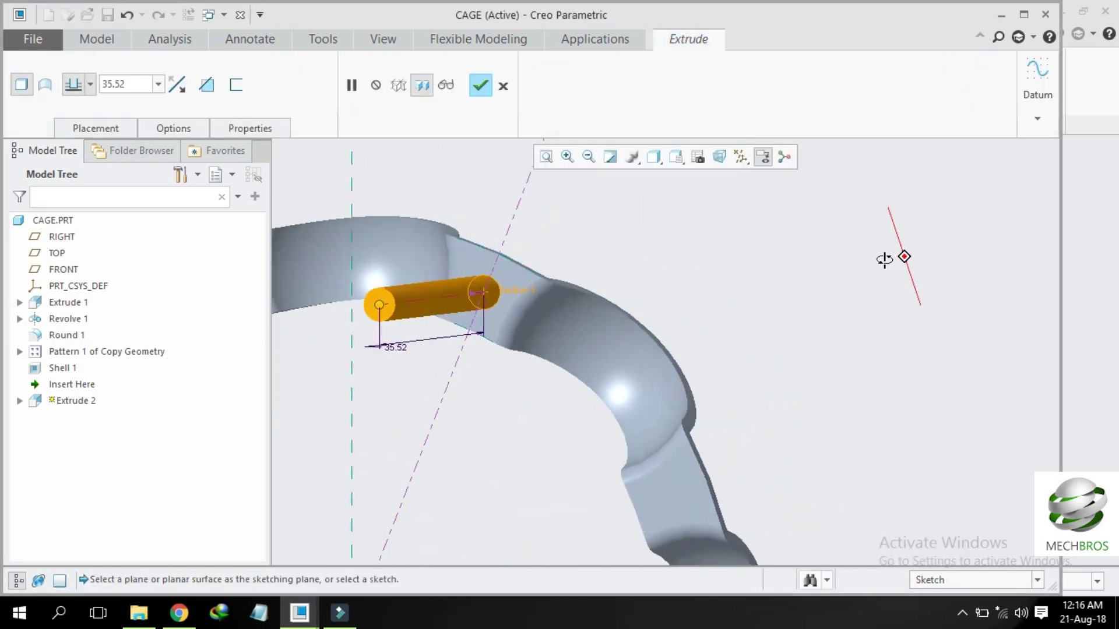
Step: Extrude the circle into the cage as a material-removing cut with the Through All depth option
left_click_drag(379, 304, 569, 257)
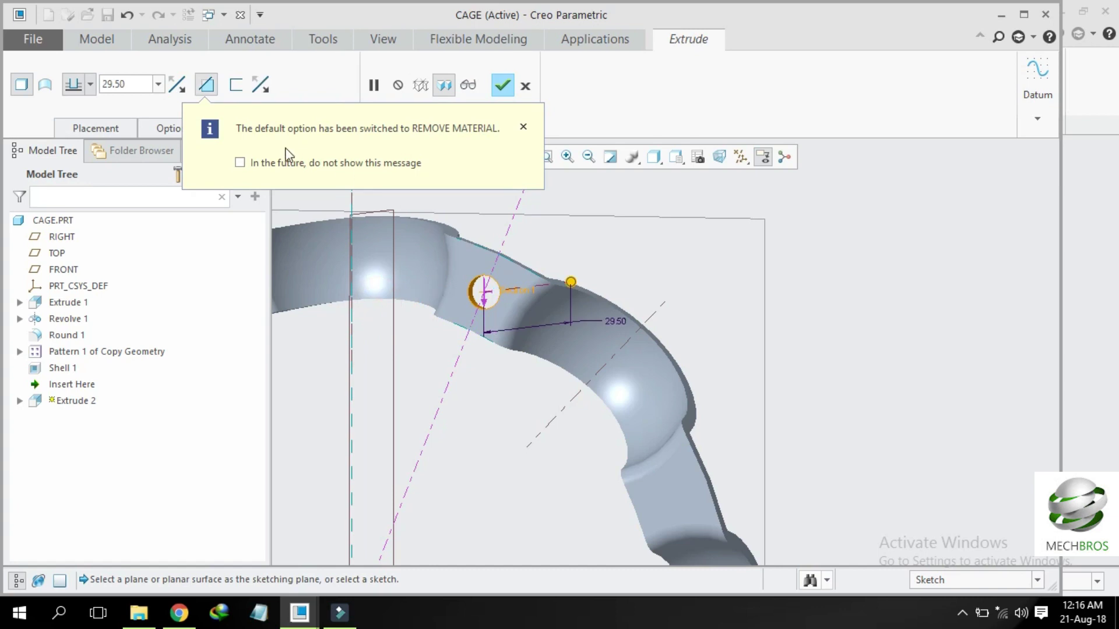
left_click(91, 85)
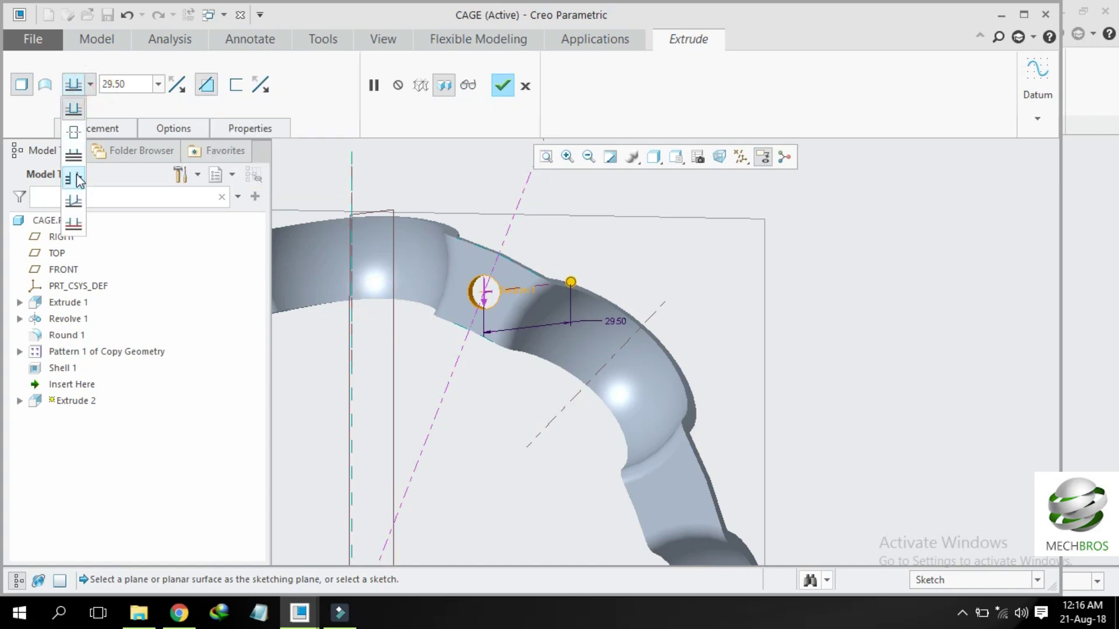
left_click(70, 175)
left_click(500, 89)
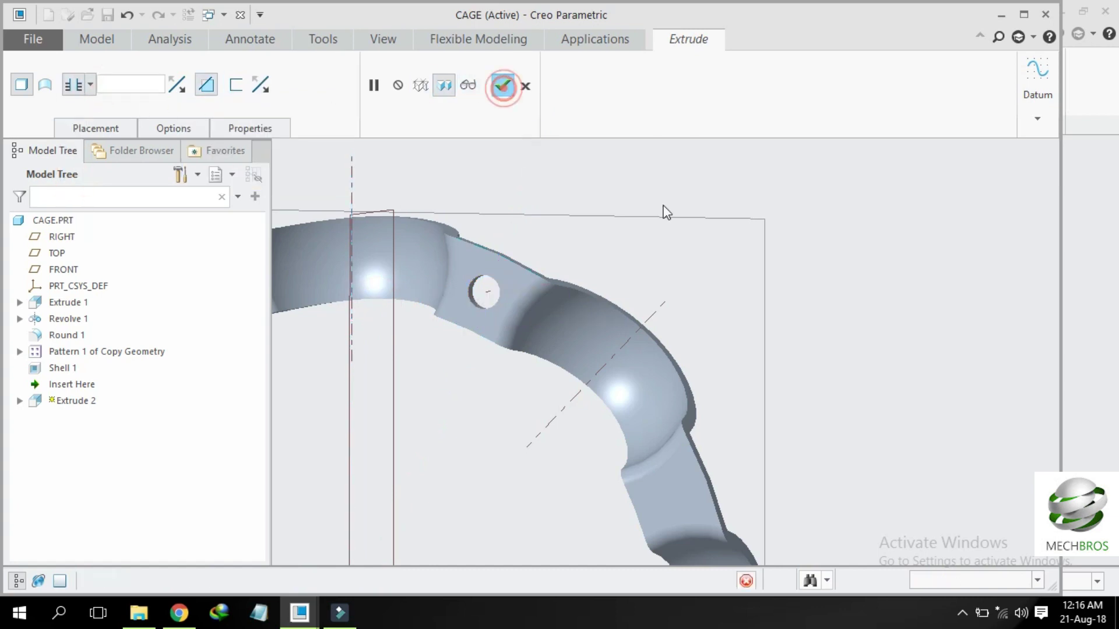
Step: Pattern the rivet-hole cut around the cage's center axis with 8 members equally spaced over 360 degrees
scroll(600, 342, "down", 5)
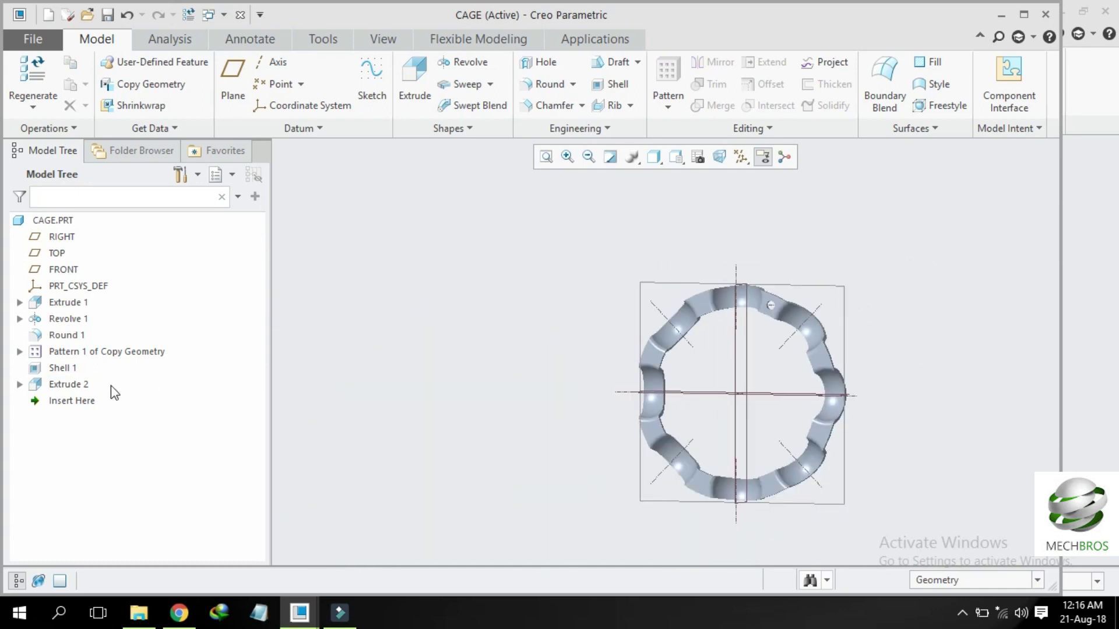
left_click(70, 386)
left_click(119, 288)
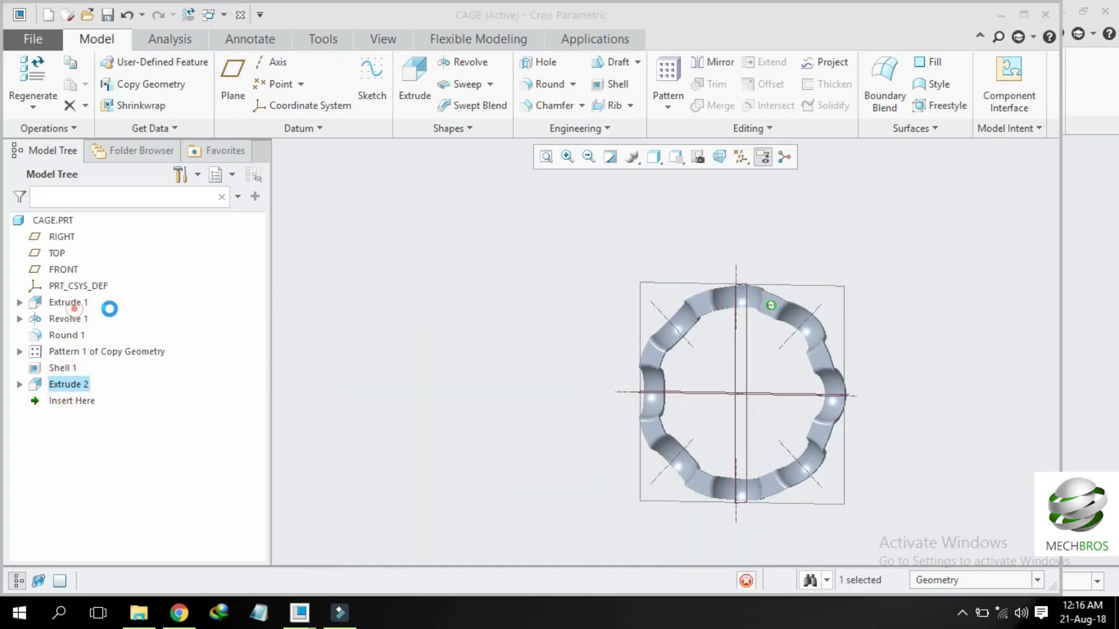
left_click(67, 87)
left_click(29, 127)
scroll(722, 431, "up", 3)
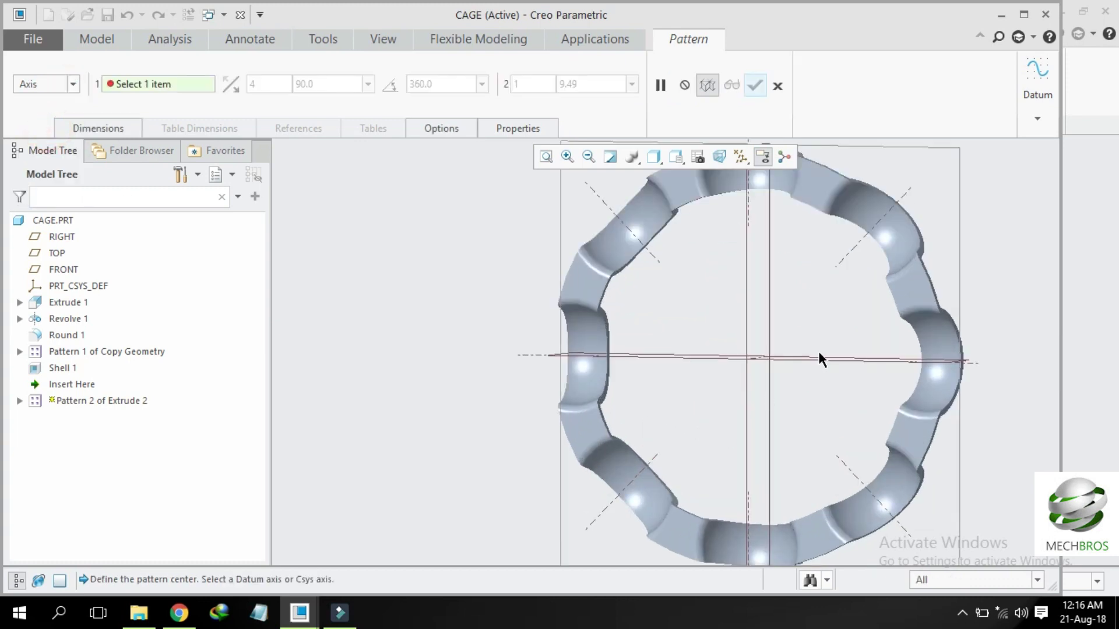
middle_click_drag(820, 356, 792, 380)
left_click(680, 429)
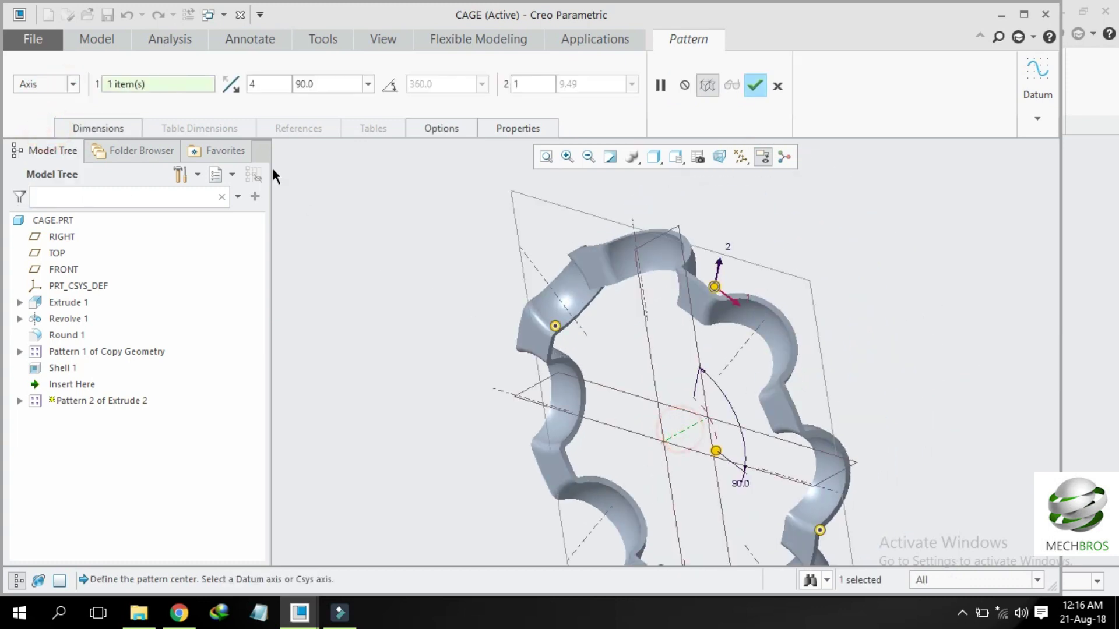
key("BackSpace")
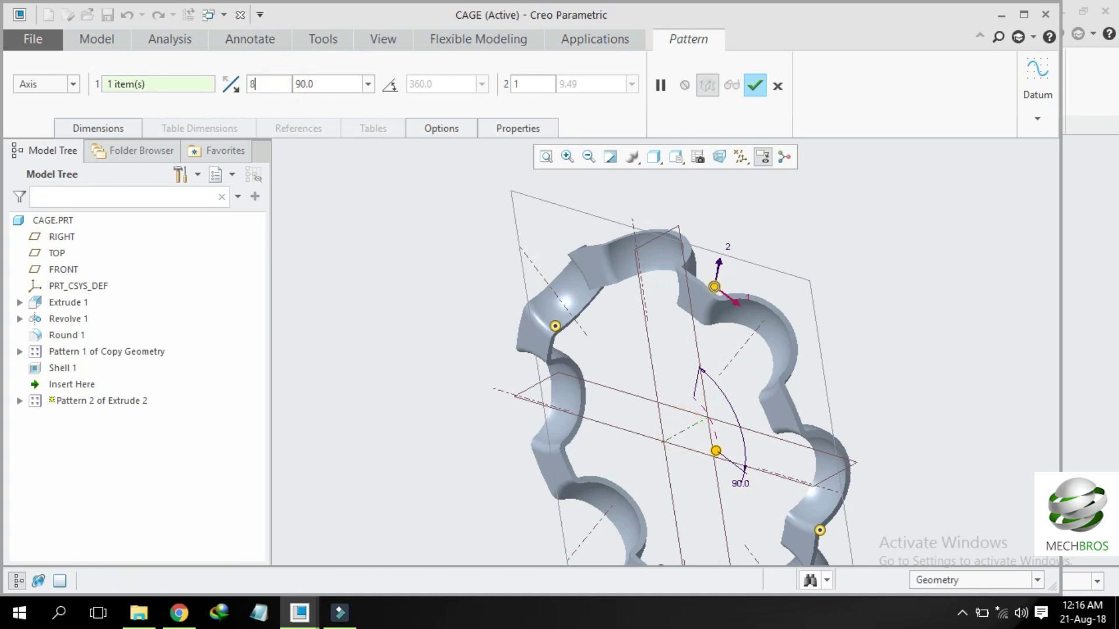
left_click(389, 85)
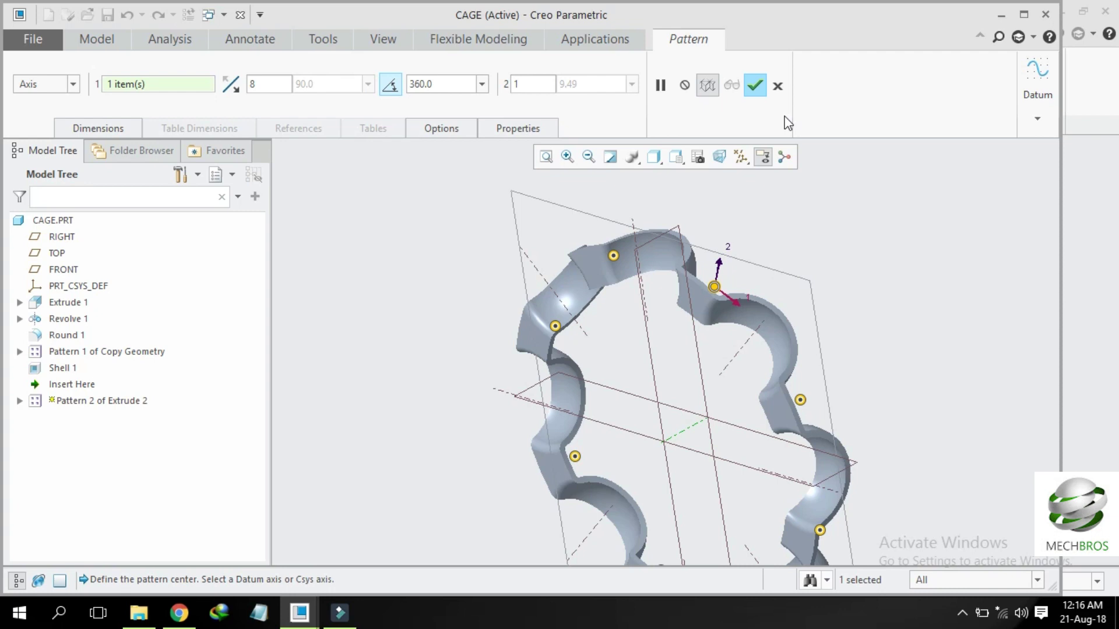
middle_click(859, 271)
scroll(854, 288, "down", 4)
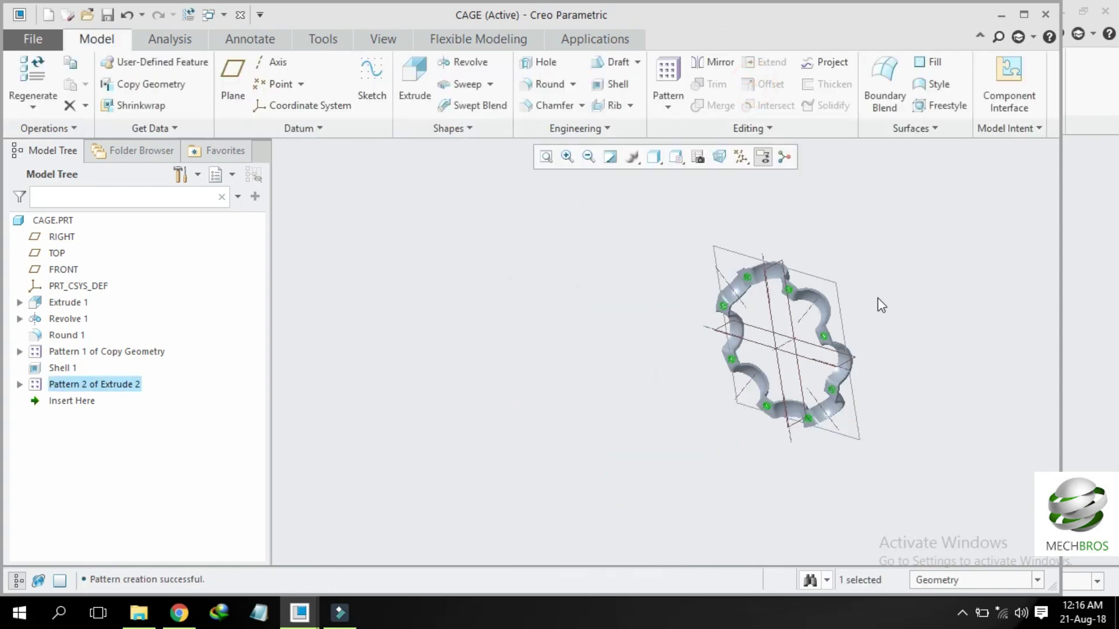
Step: Save the cage part and insert cage.prt into the bearing assembly, moving it to one side of the bearing
left_click(106, 15)
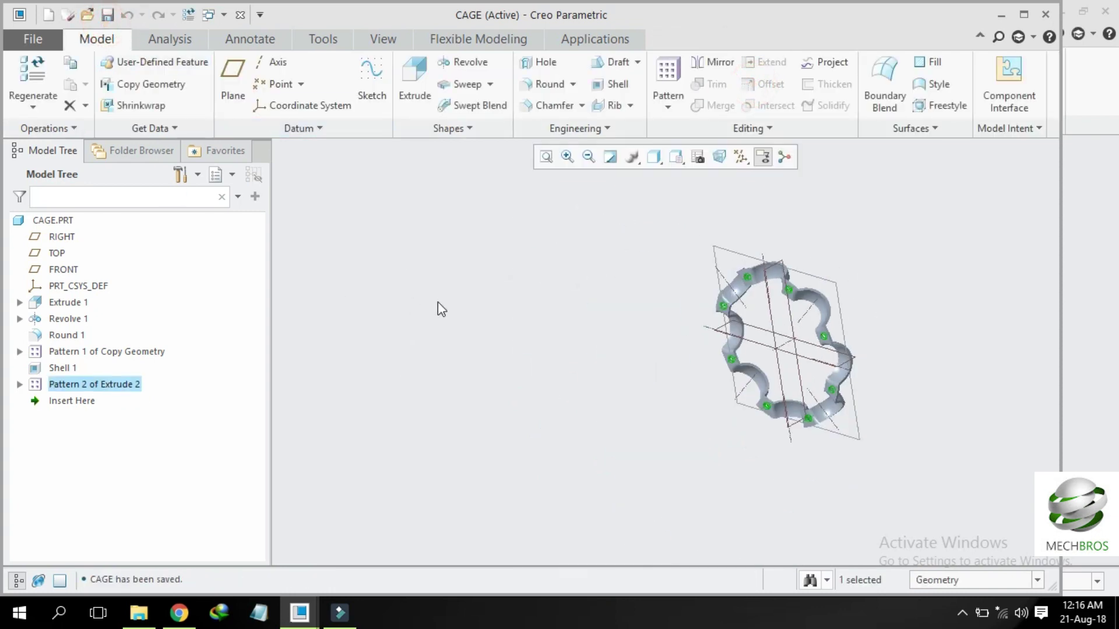
left_click(438, 302)
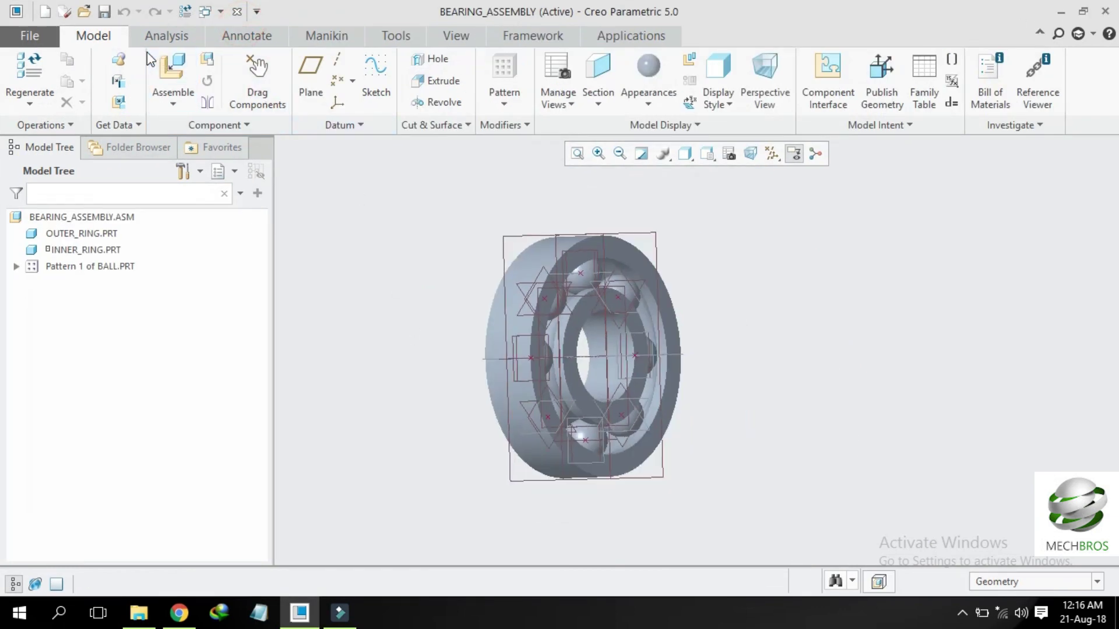
left_click(172, 68)
double_click(424, 218)
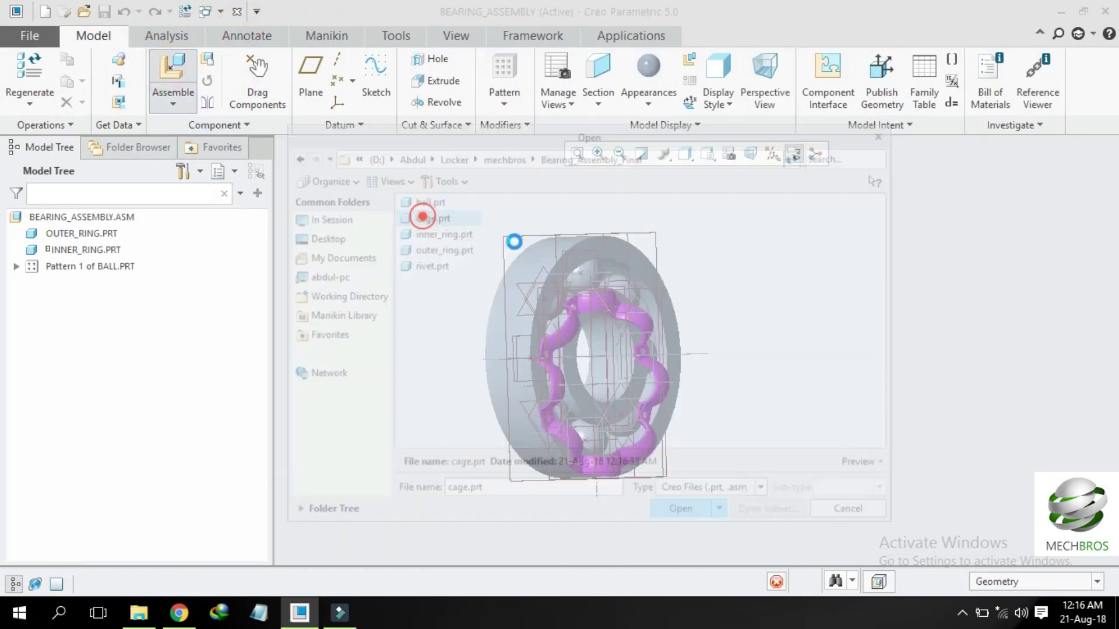
right_click_drag(648, 386, 780, 373, "ctrl+alt")
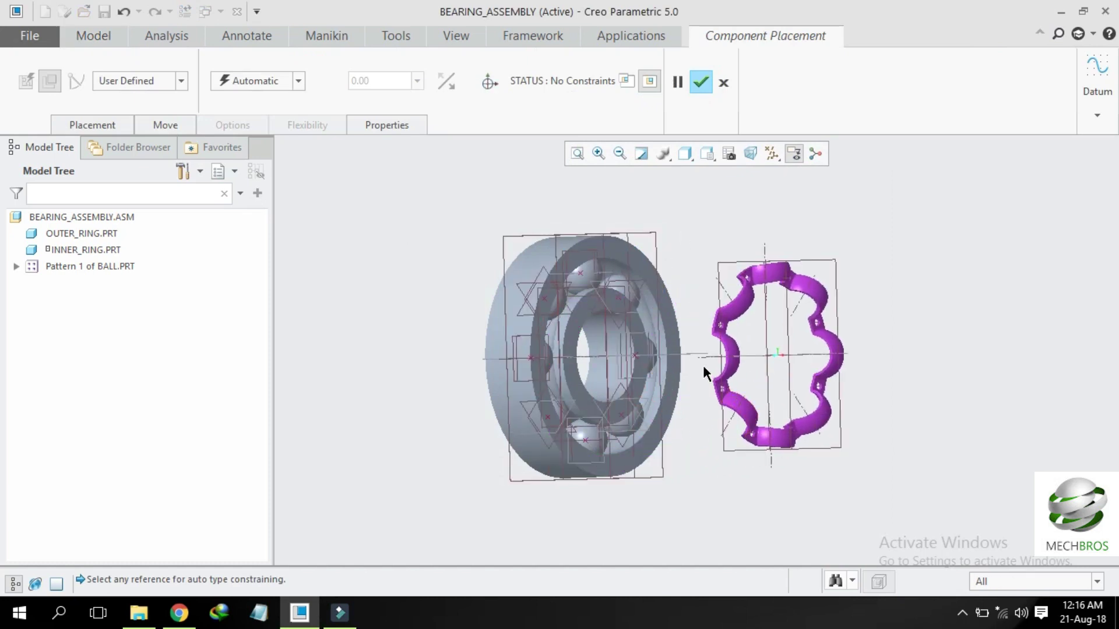
scroll(667, 333, "up", 3)
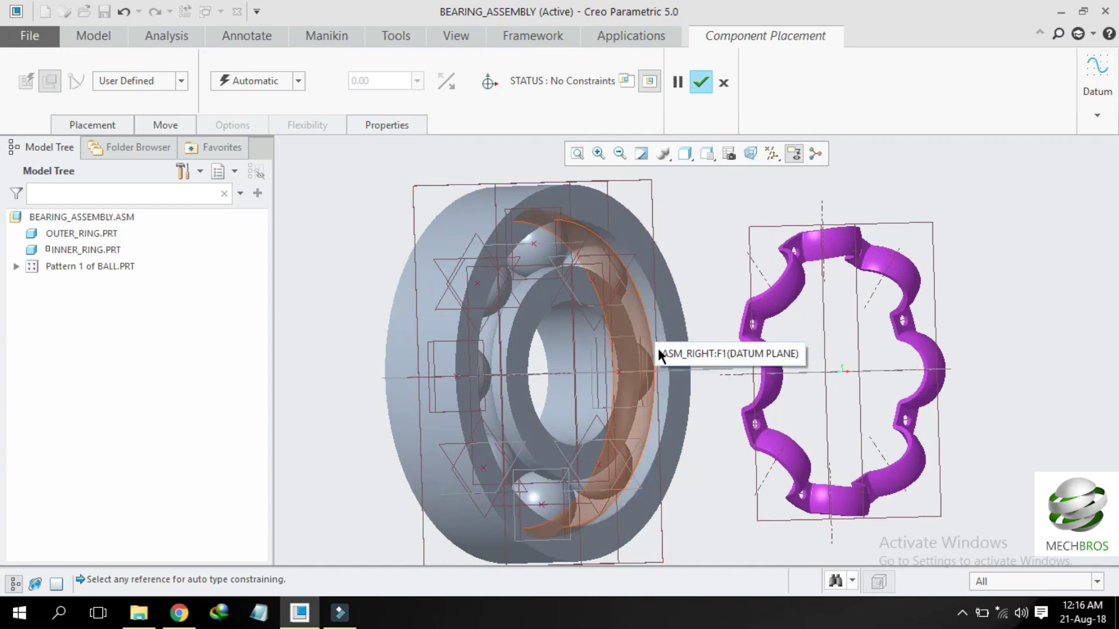
Step: Set the cage's connection to Rigid and make its center axis and horizontal datum plane coincident with the bearing's
left_click(181, 80)
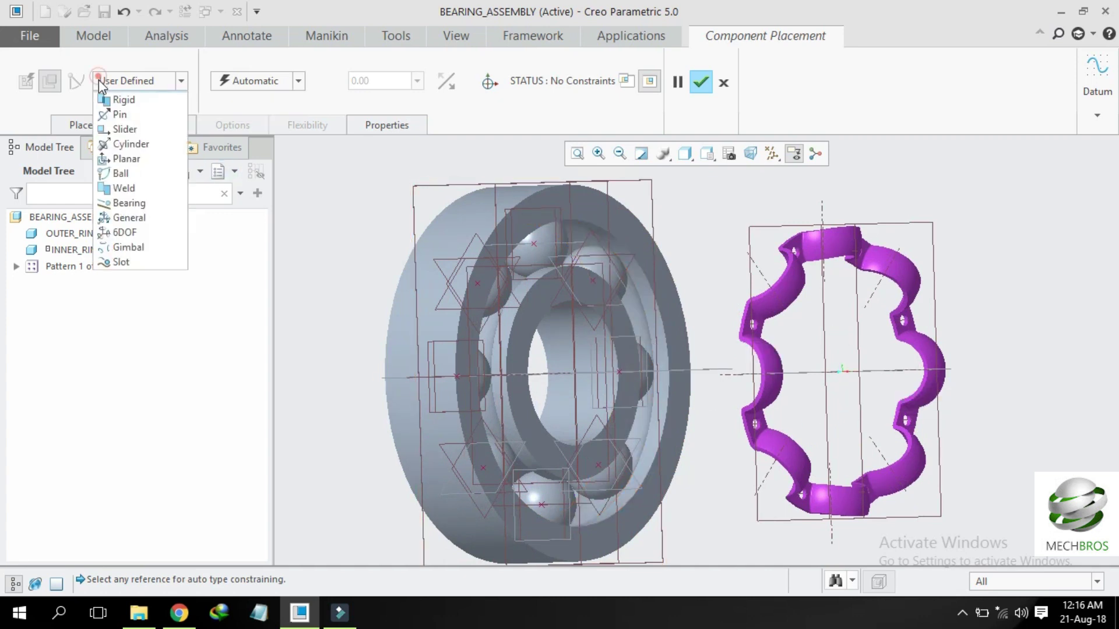
left_click(123, 114)
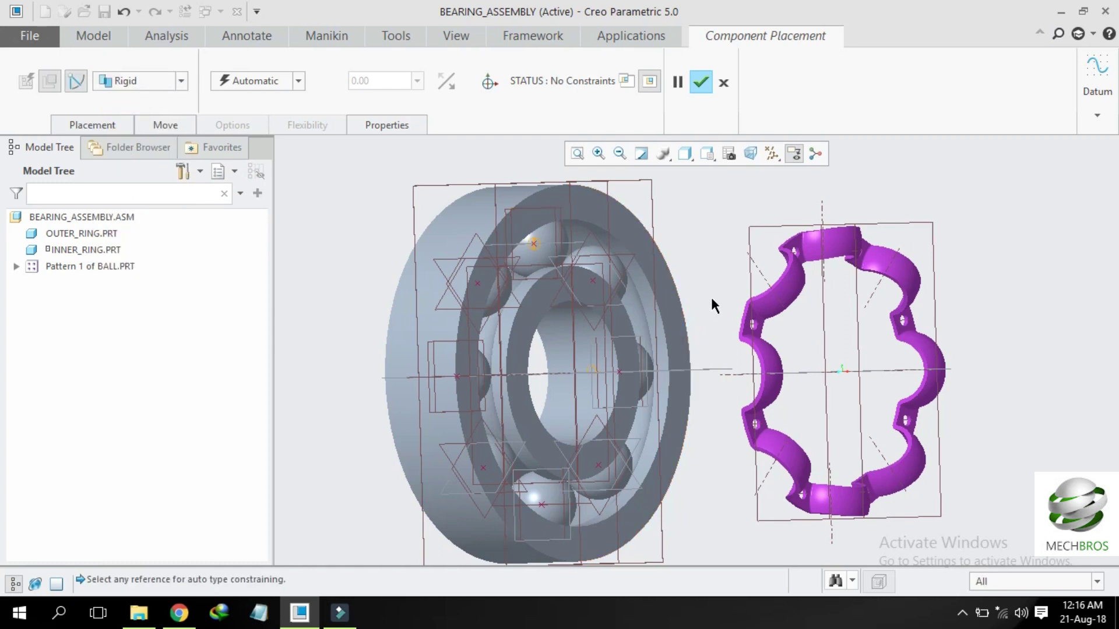
middle_click_drag(711, 296, 710, 299, "ctrl+alt")
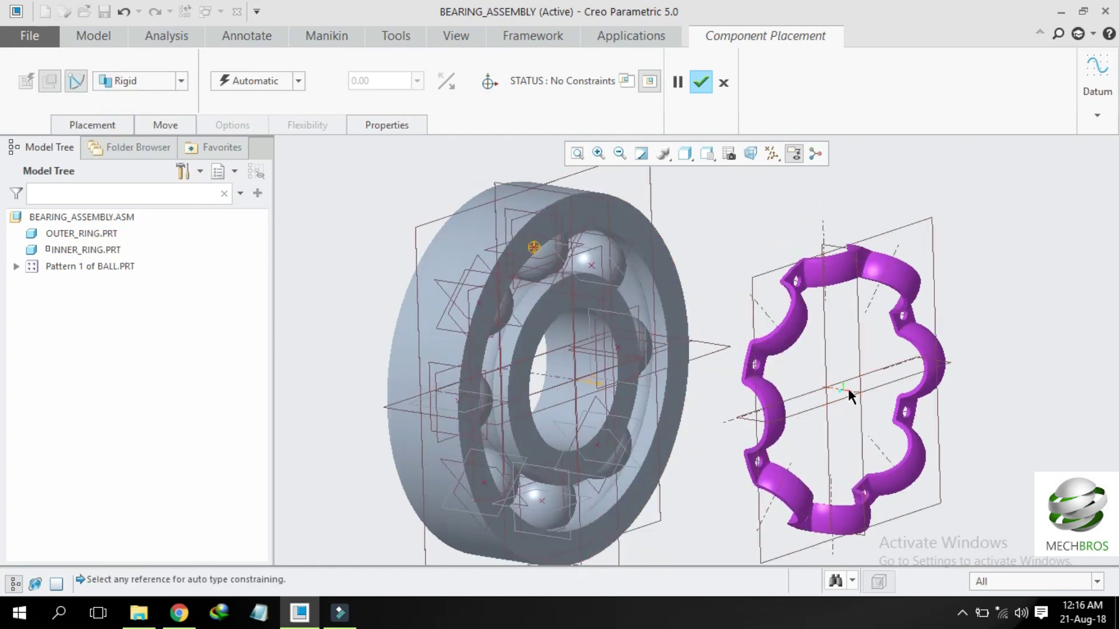
left_click(847, 389)
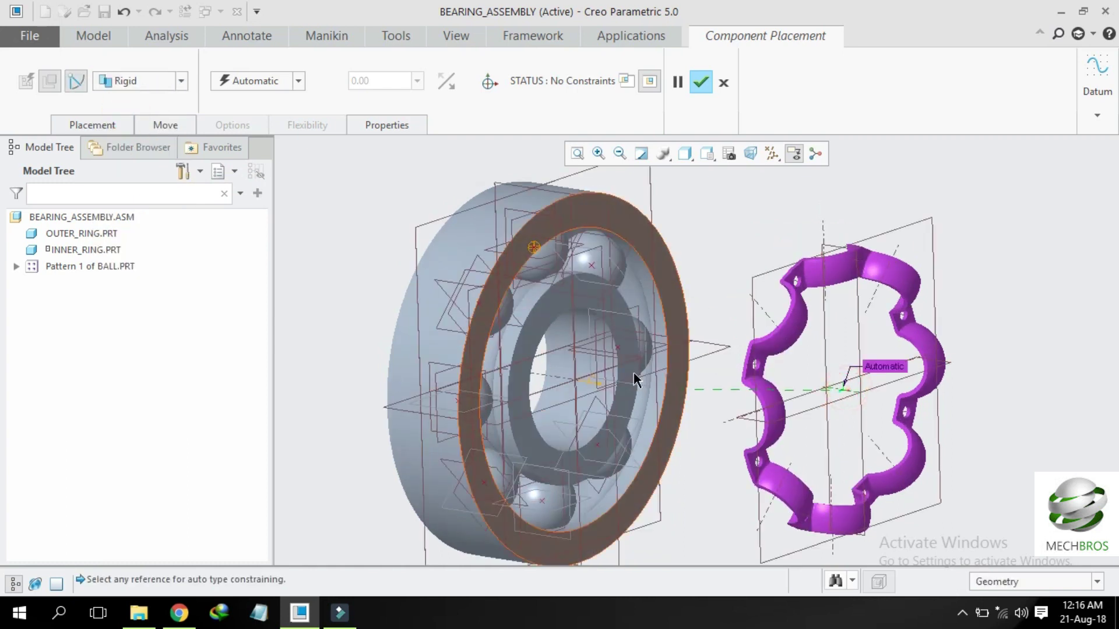
left_click(538, 373)
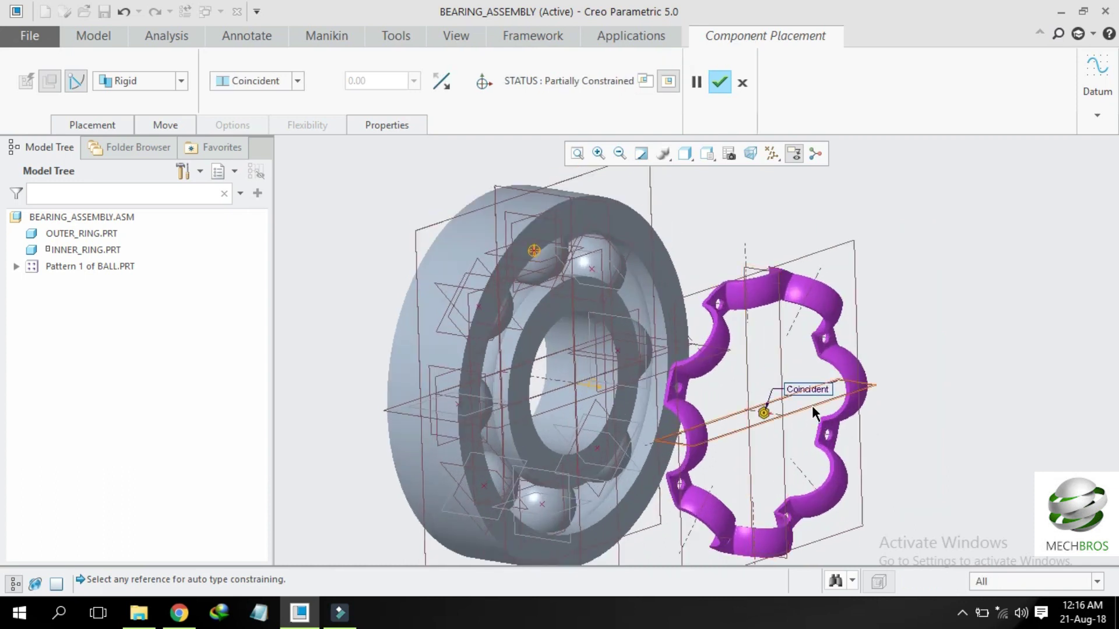
left_click(810, 405)
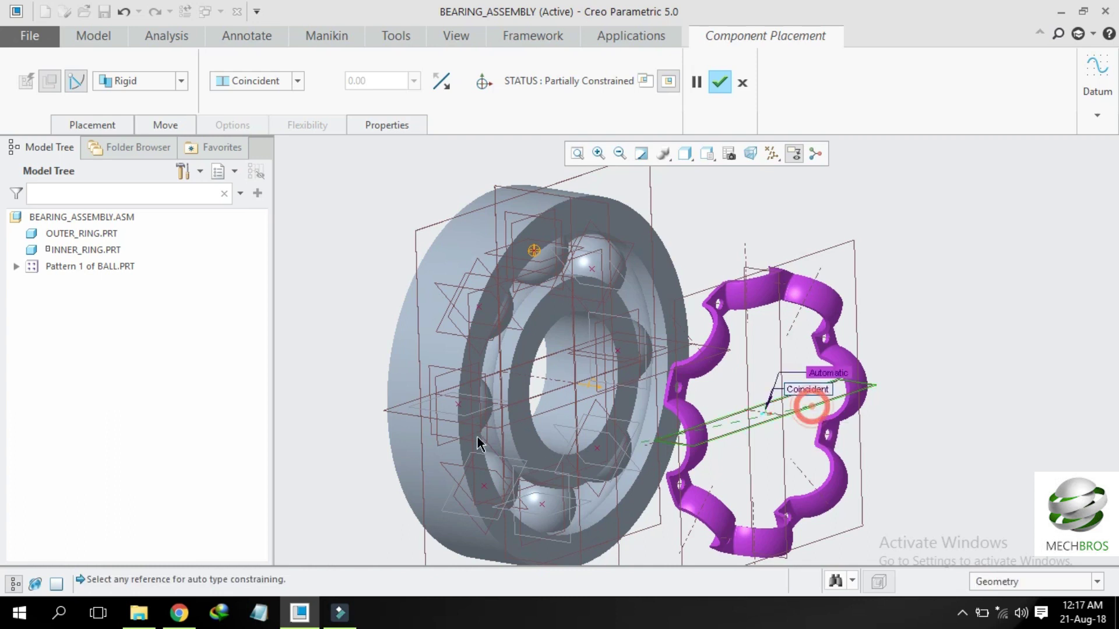
left_click(408, 417)
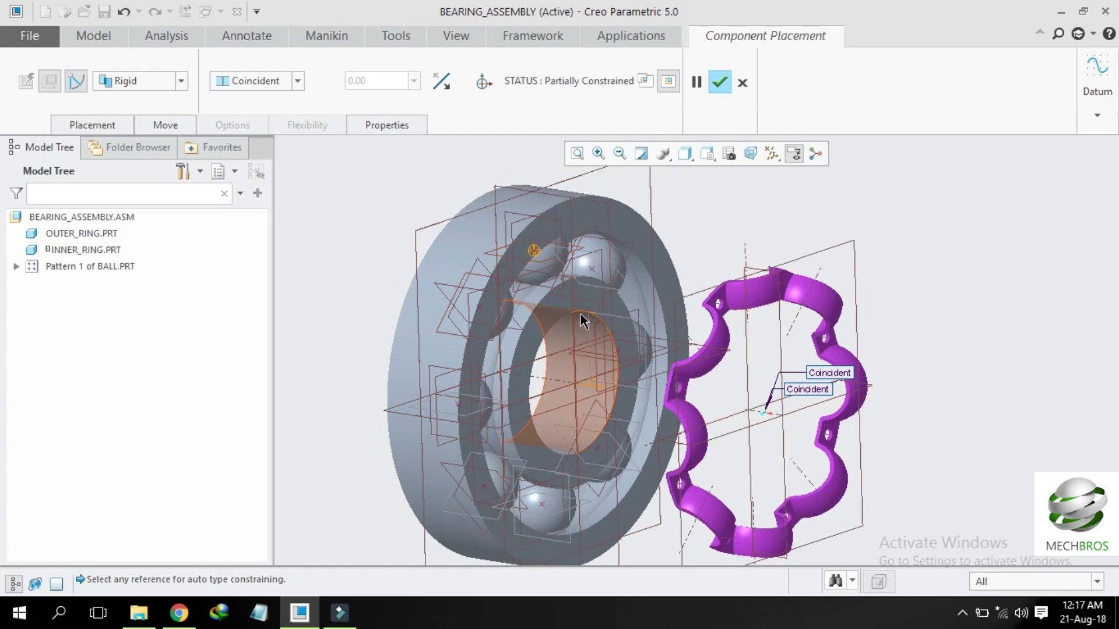
Step: Constrain the cage's flat rivet-hole face as Coincident with the assembly plane parallel to the ring faces and accept the placement
left_click(424, 228)
scroll(880, 293, "up", 5)
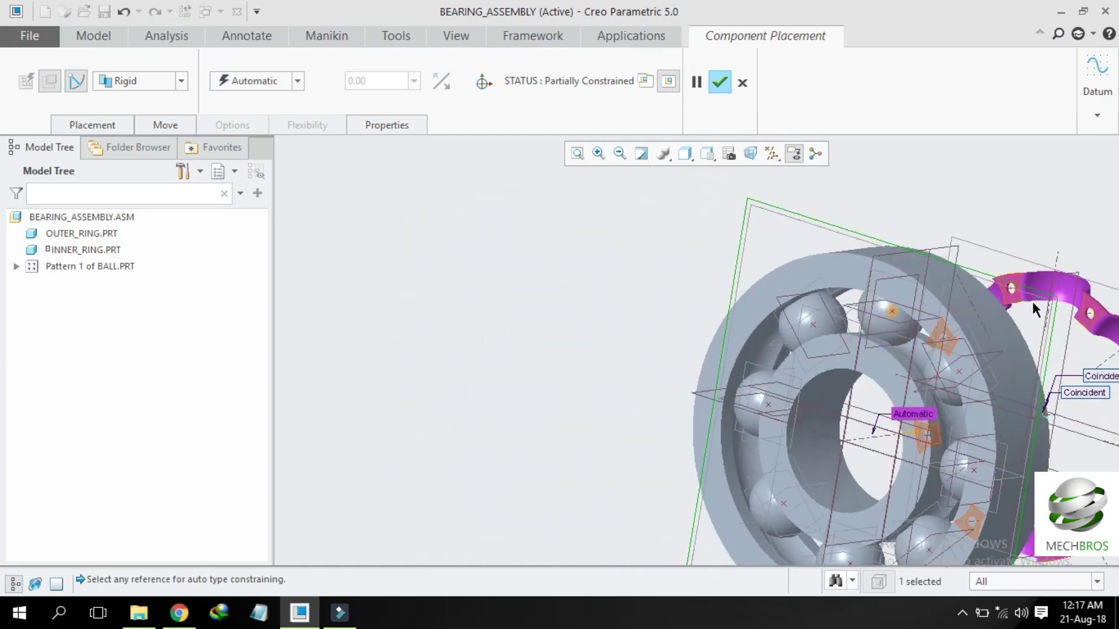
scroll(909, 314, "up", 3)
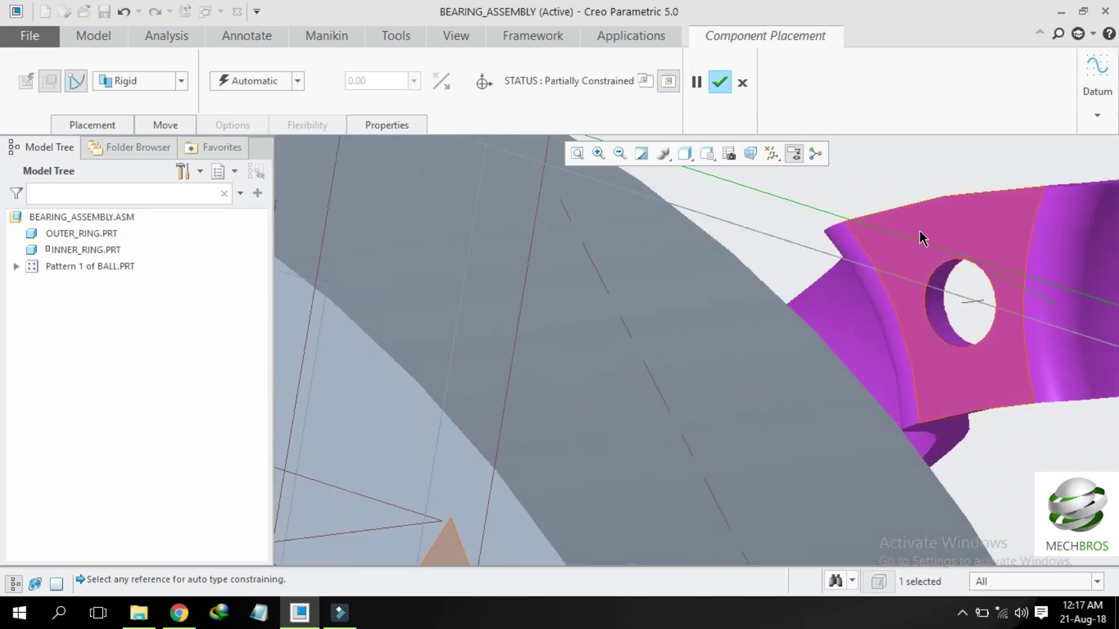
left_click(909, 315)
scroll(909, 315, "down", 8)
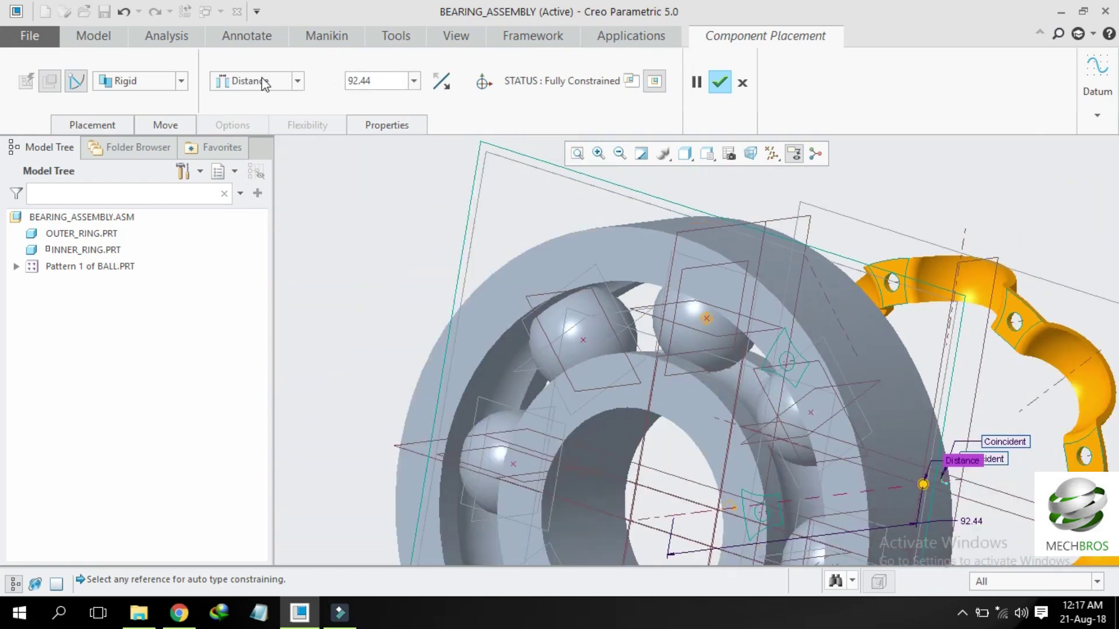
left_click(264, 83)
left_click(250, 143)
middle_click_drag(1000, 259, 897, 269, "ctrl")
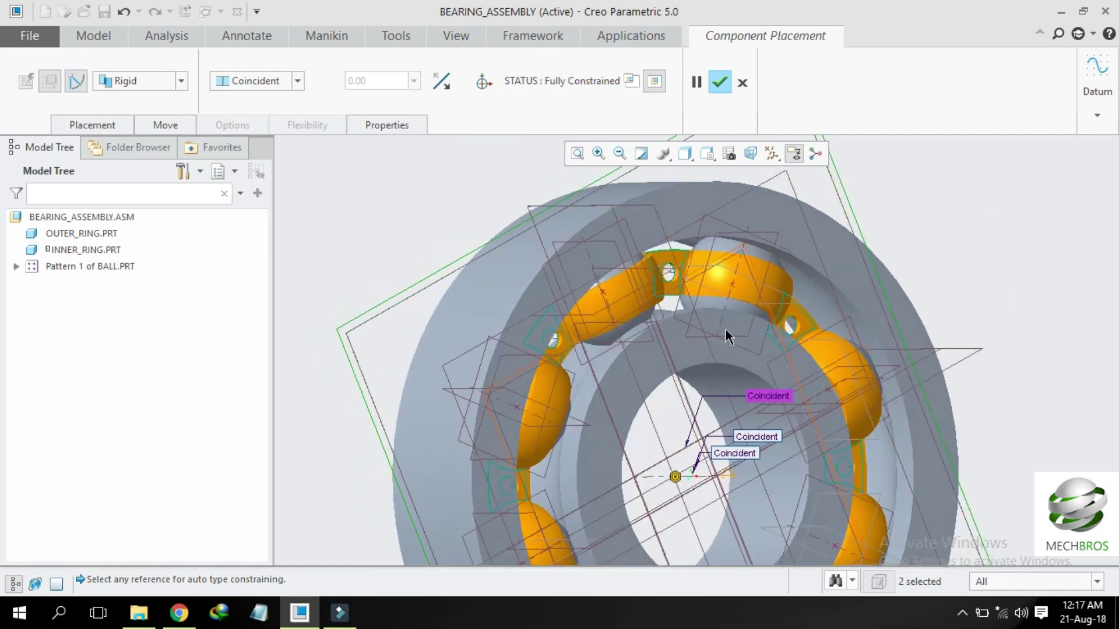
scroll(726, 331, "down", 4)
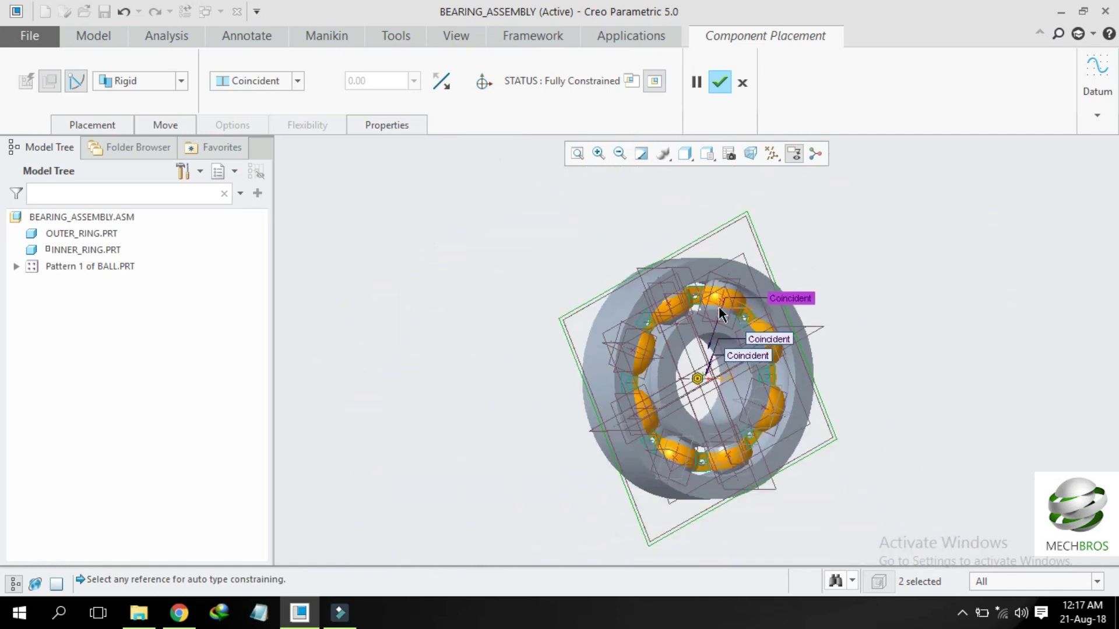
left_click(719, 83)
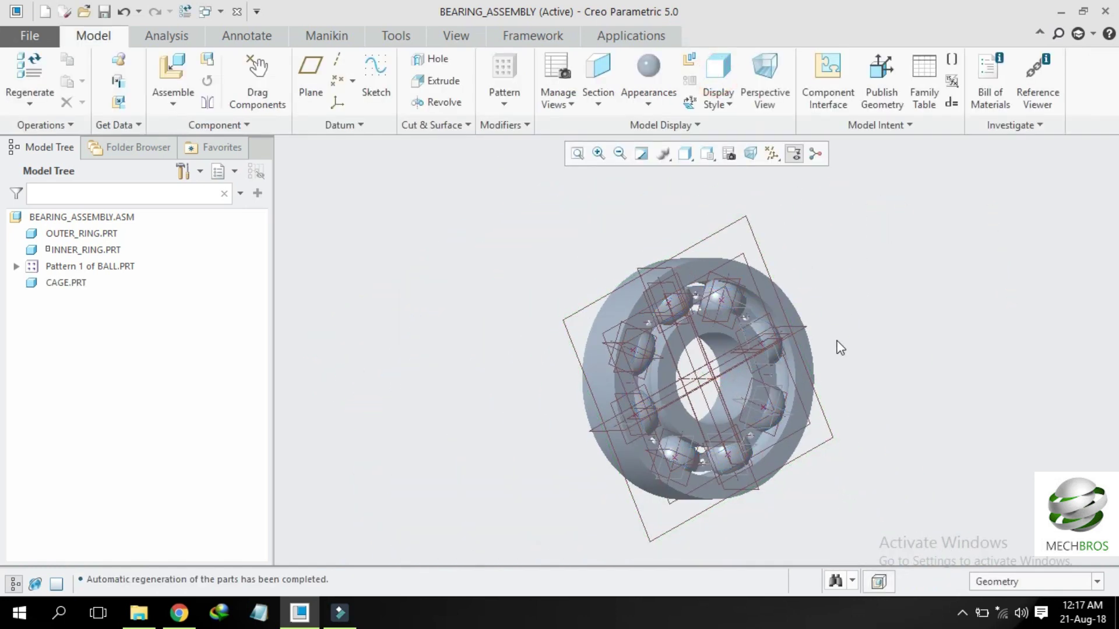
left_click(773, 157)
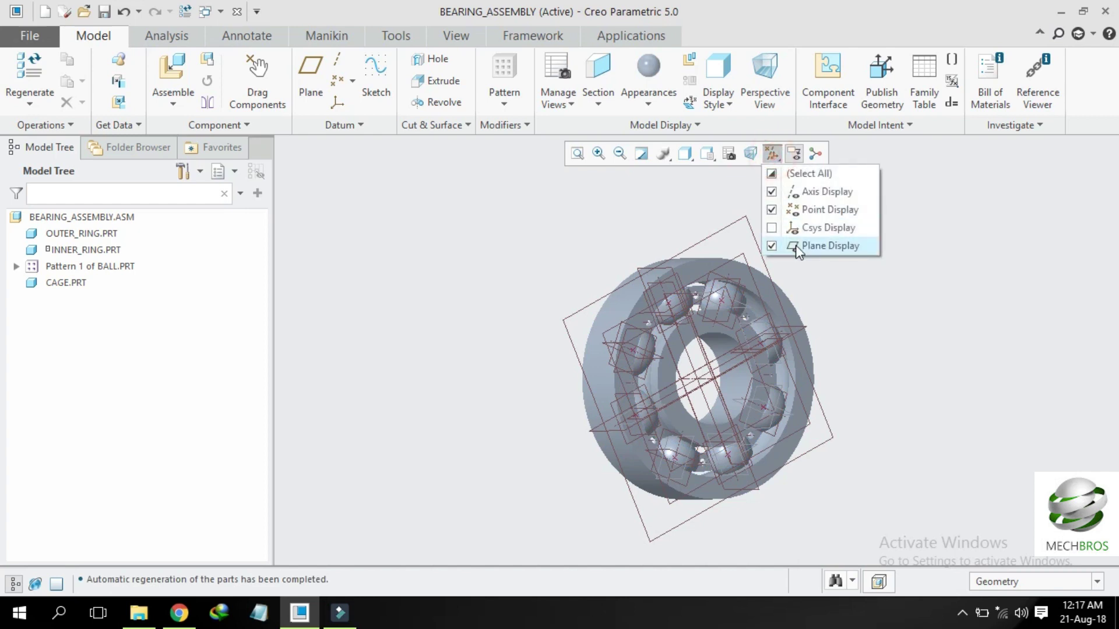
left_click(885, 356)
middle_click_drag(516, 307, 724, 342)
middle_click_drag(706, 292, 862, 327)
Step: Insert a second cage.prt, moving and rotating it beside the open side of the bearing
left_click(173, 76)
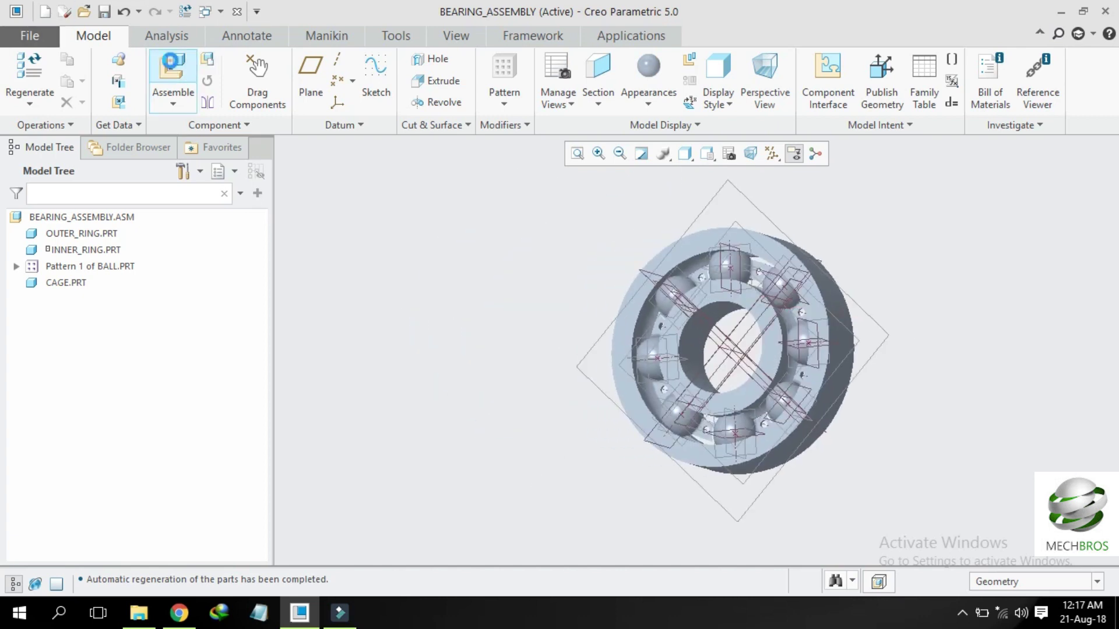
left_click(443, 217)
double_click(444, 216)
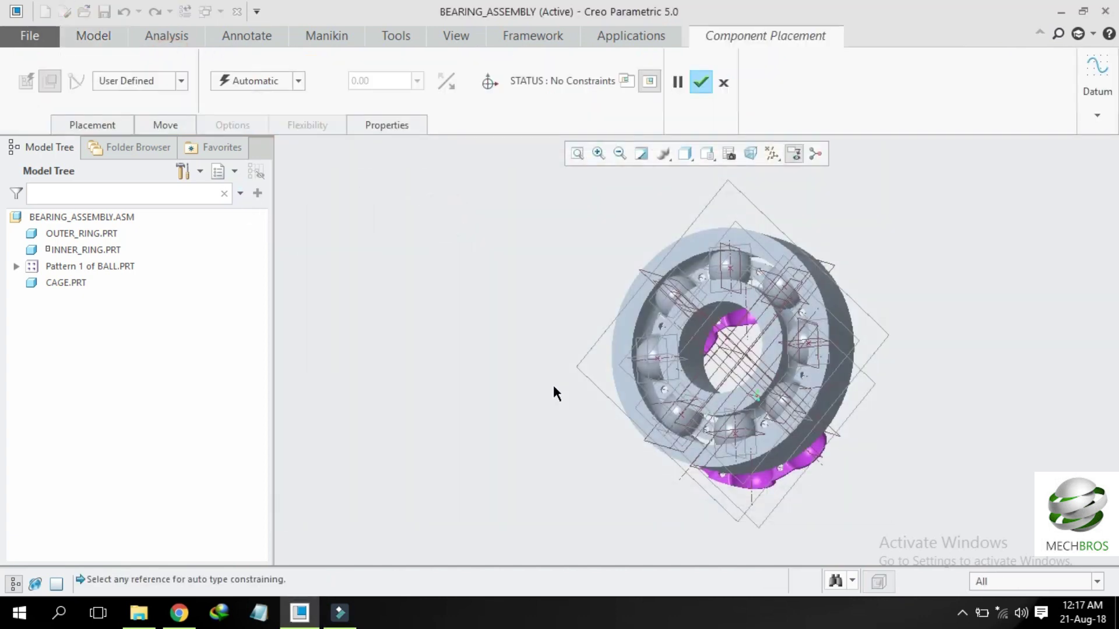
right_click_drag(824, 432, 498, 341, "ctrl+alt")
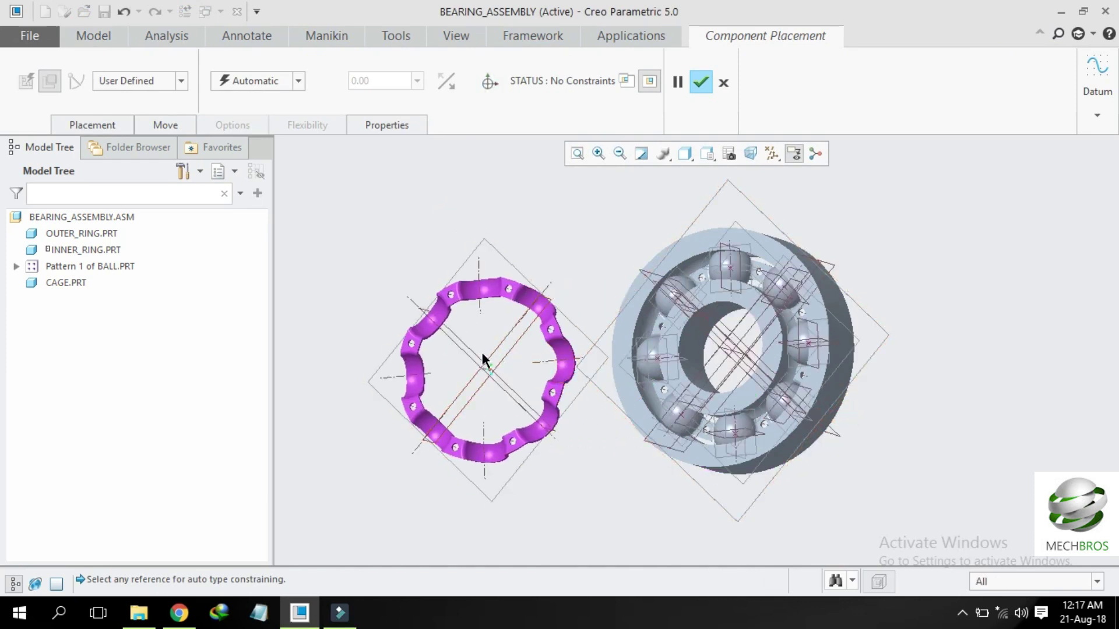
middle_click_drag(481, 350, 549, 378, "ctrl+alt")
middle_click_drag(502, 332, 507, 358)
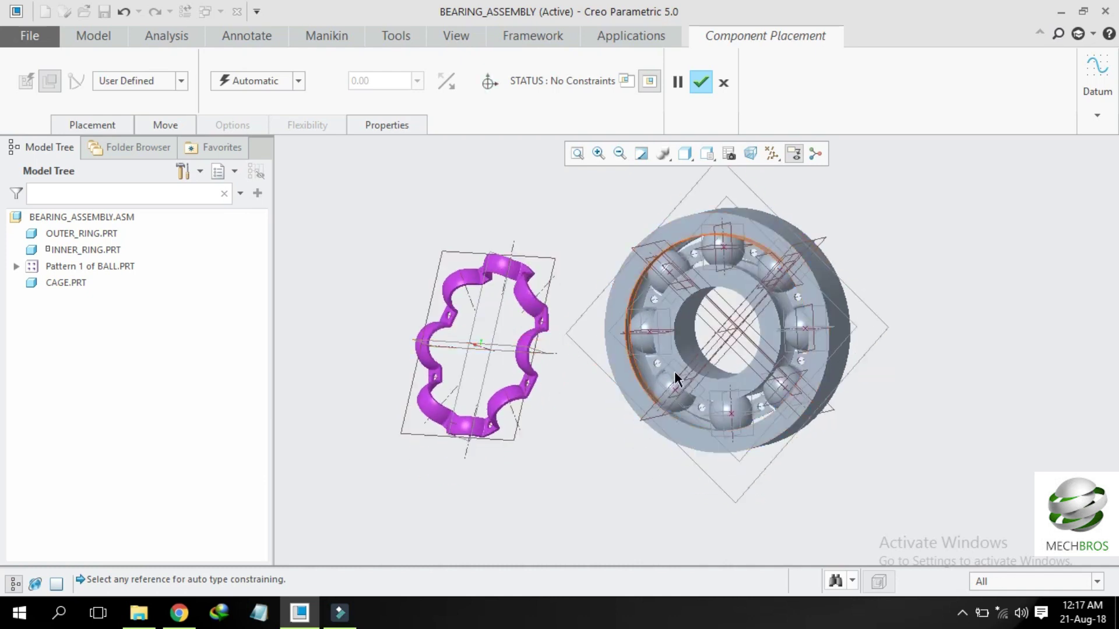
Step: Set the second cage's connection to Rigid and make its center axis coincident with the bearing's center axis
scroll(726, 324, "up", 4)
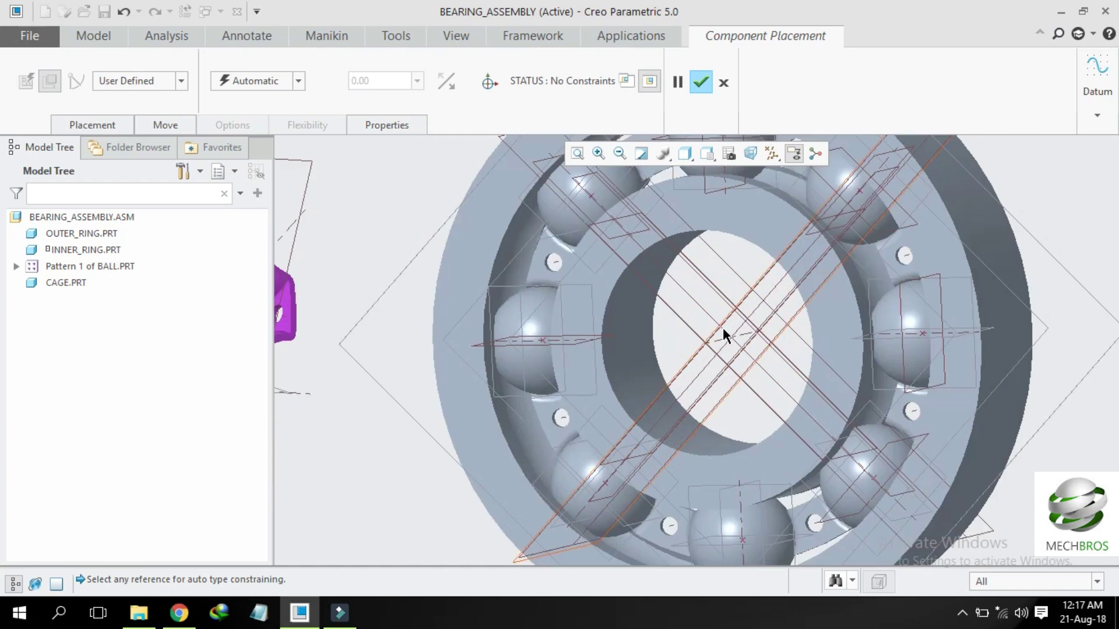
left_click(118, 81)
left_click(133, 110)
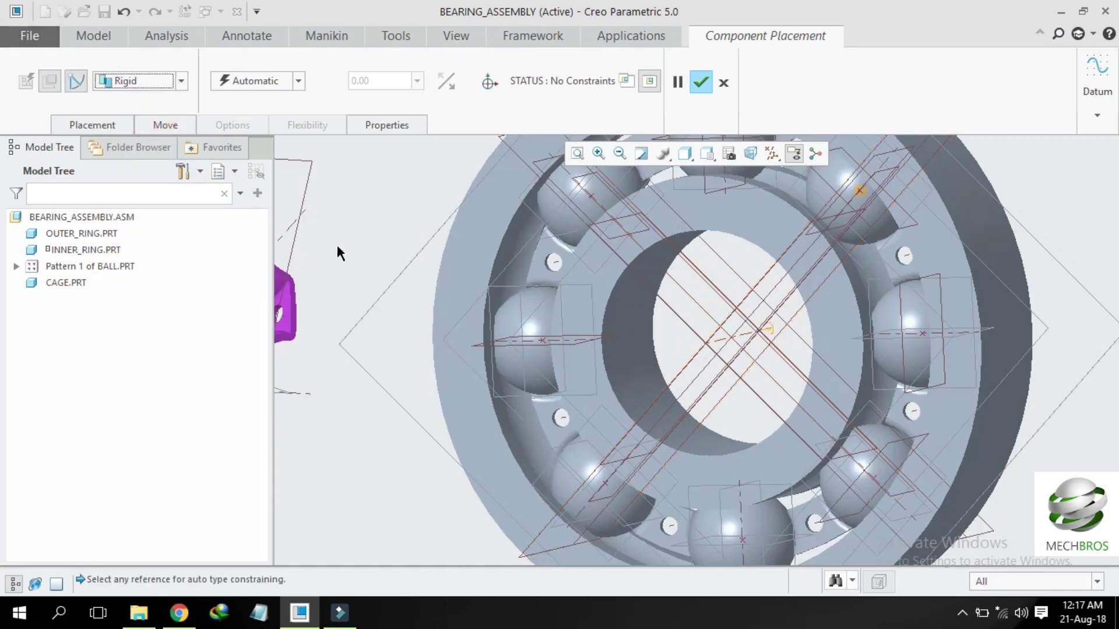
left_click(718, 337)
scroll(743, 347, "down", 4)
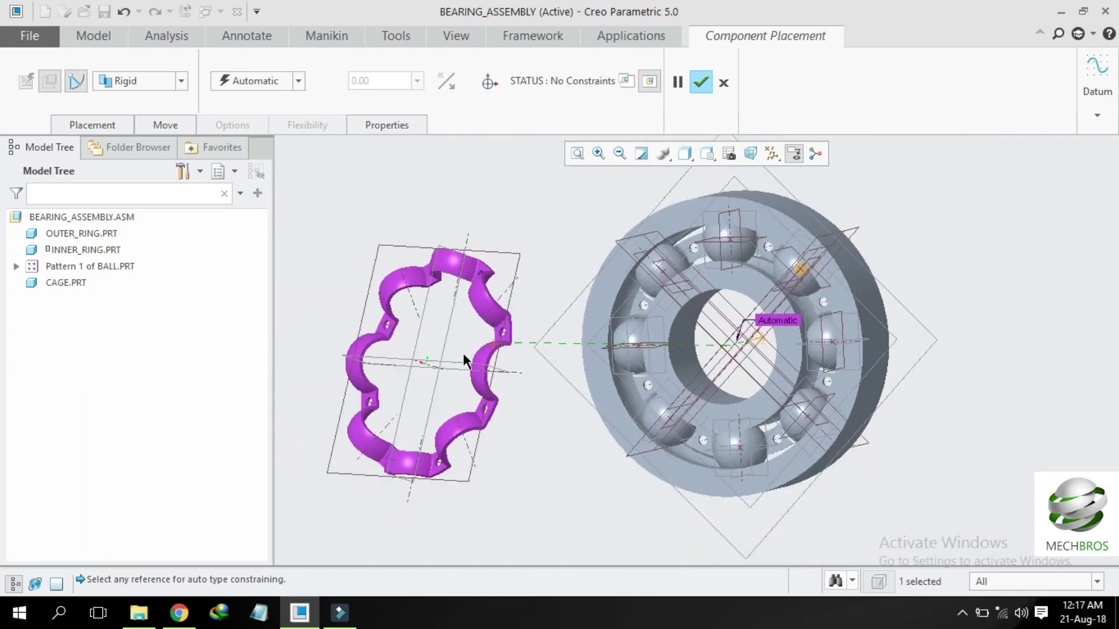
scroll(426, 360, "up", 6)
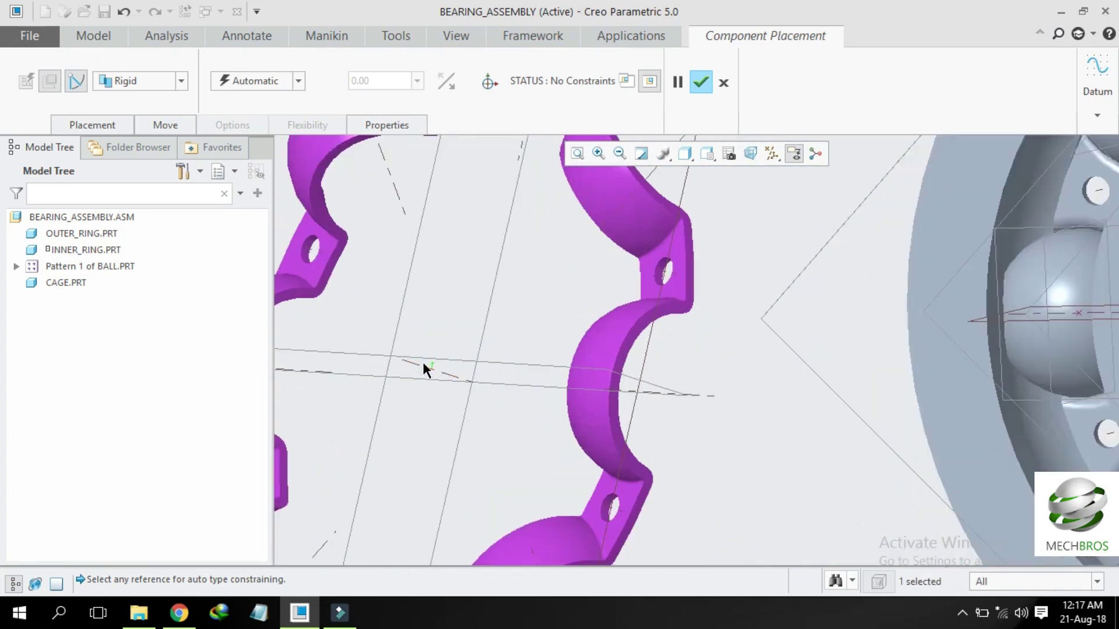
left_click(460, 349)
scroll(463, 348, "down", 6)
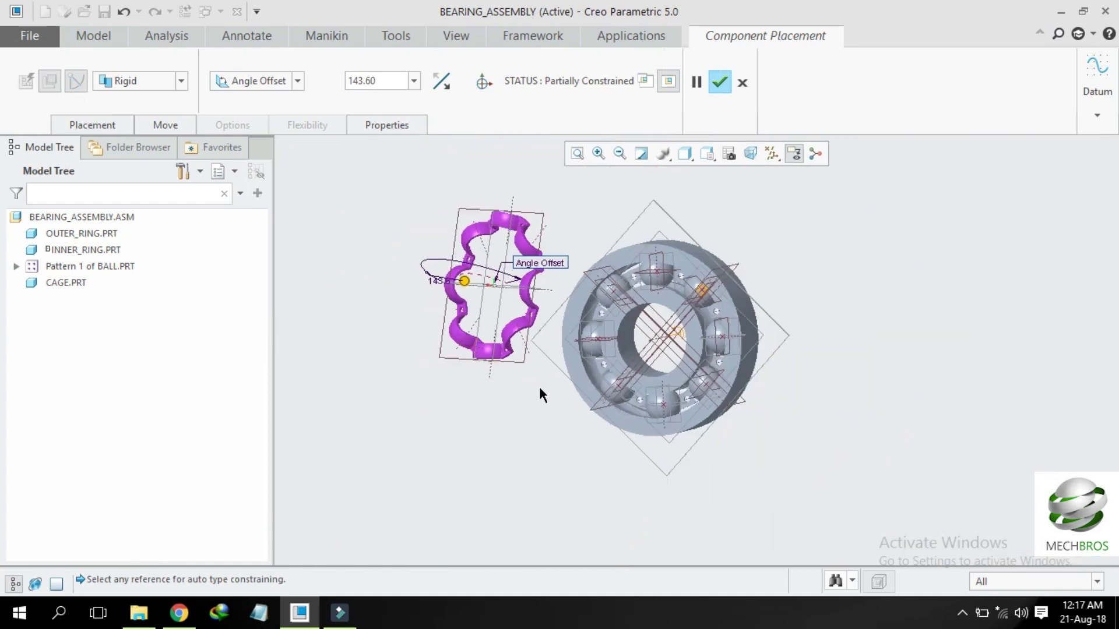
left_click(270, 83)
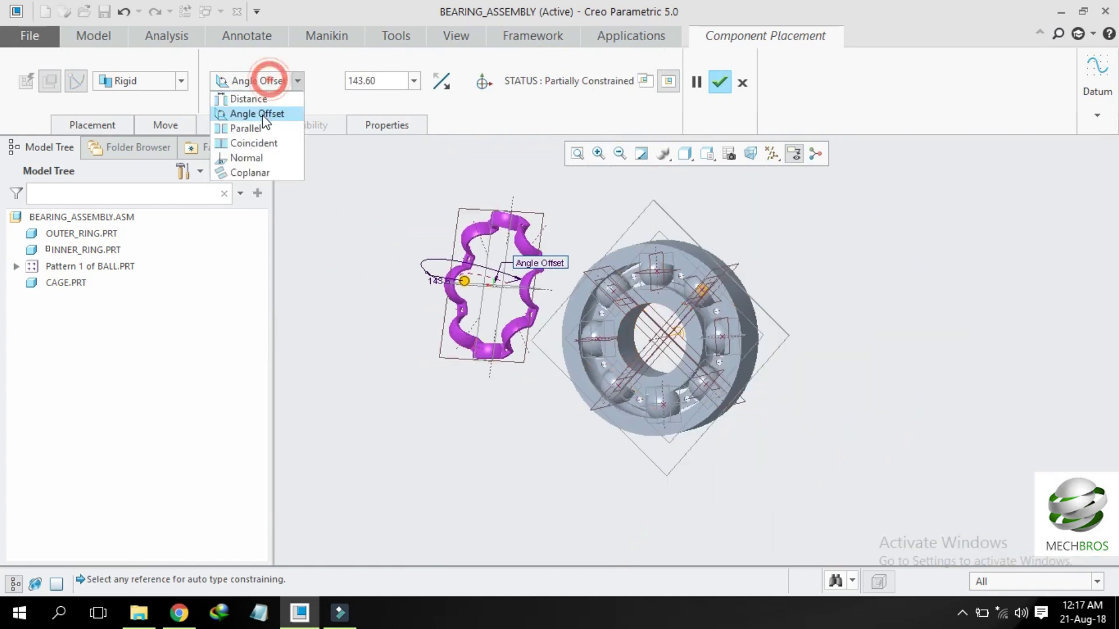
left_click(232, 142)
scroll(467, 292, "down", 4)
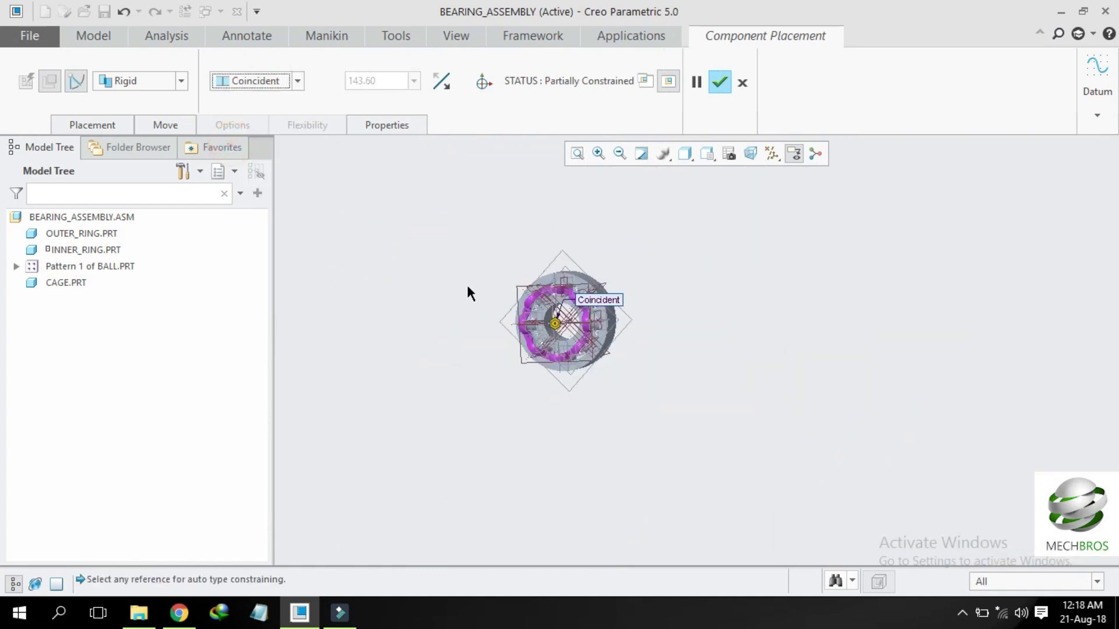
scroll(539, 319, "up", 6)
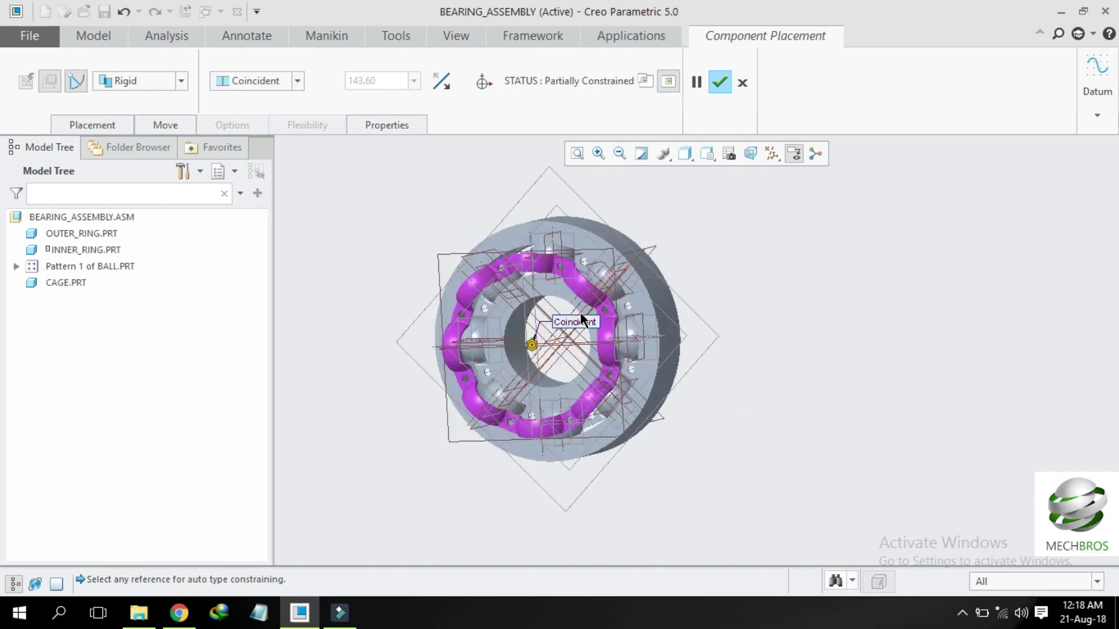
Step: Move the second cage out along the shared axis until it sits clear of the bearing
middle_click_drag(581, 317, 792, 307, "shift")
scroll(791, 307, "up", 2)
middle_click_drag(502, 329, 752, 293, "ctrl+alt")
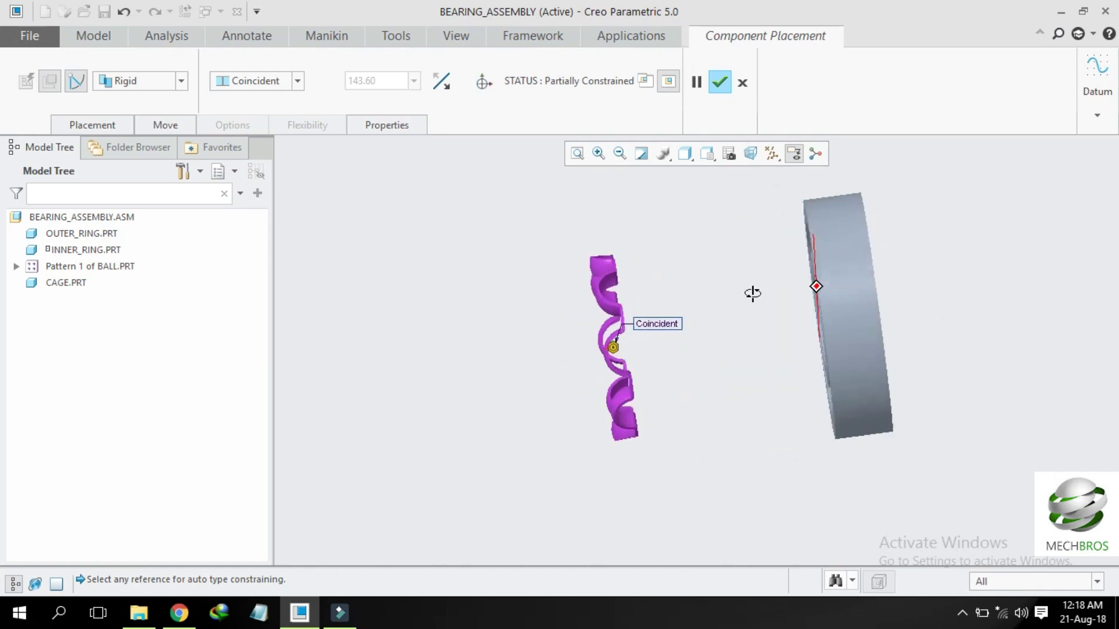
middle_click_drag(691, 339, 725, 330)
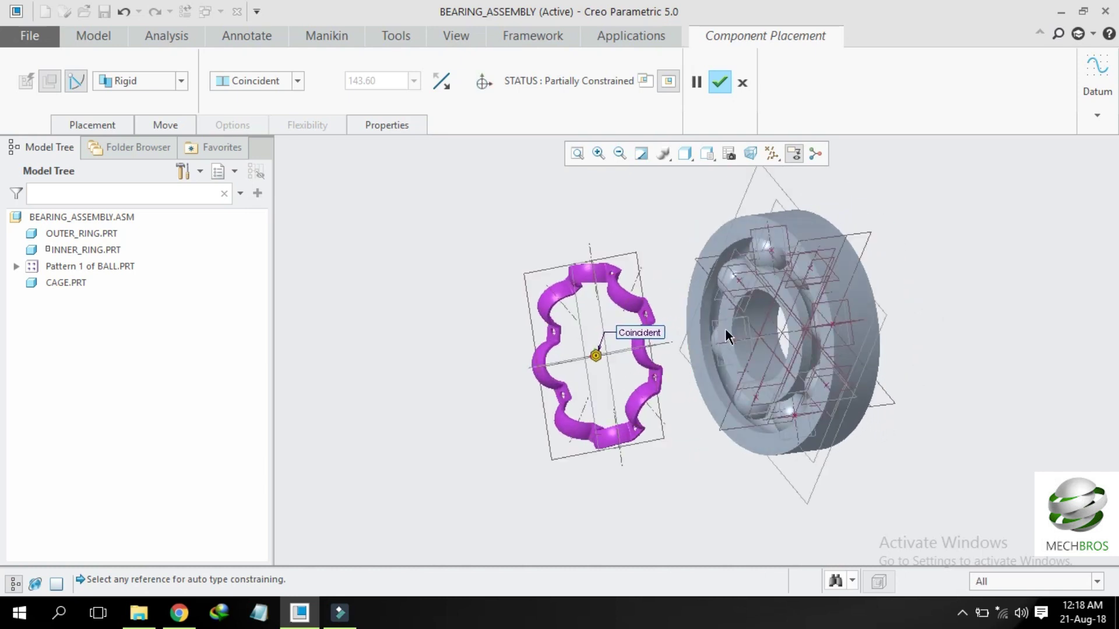
Step: Constrain the second cage's horizontal datum plane as Coincident with the assembly's ASM_TOP plane
left_click(619, 354)
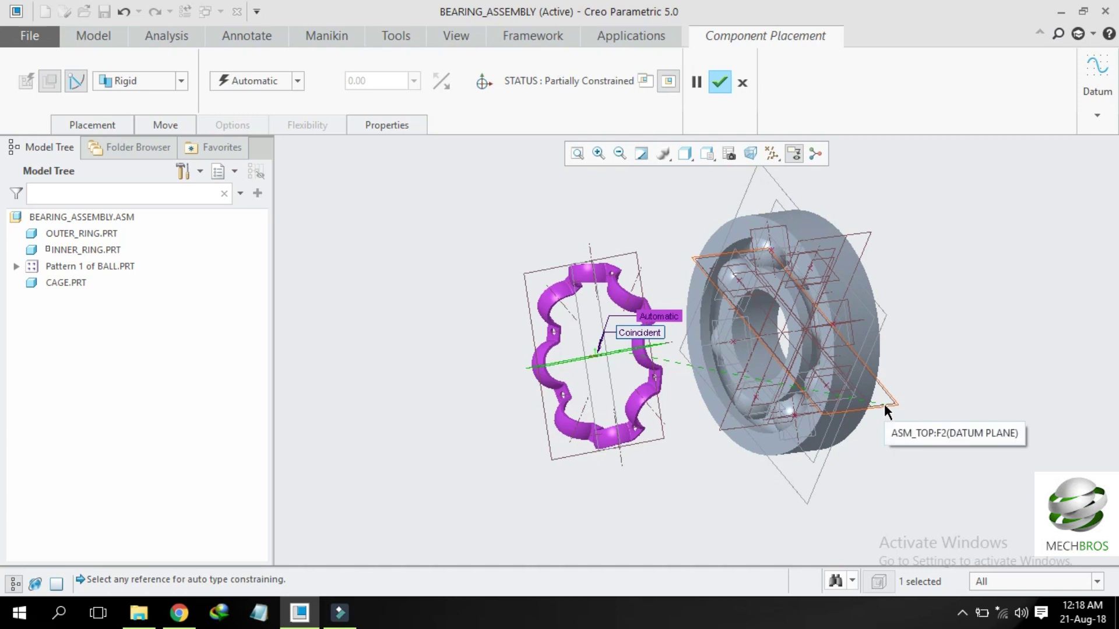
left_click(883, 403)
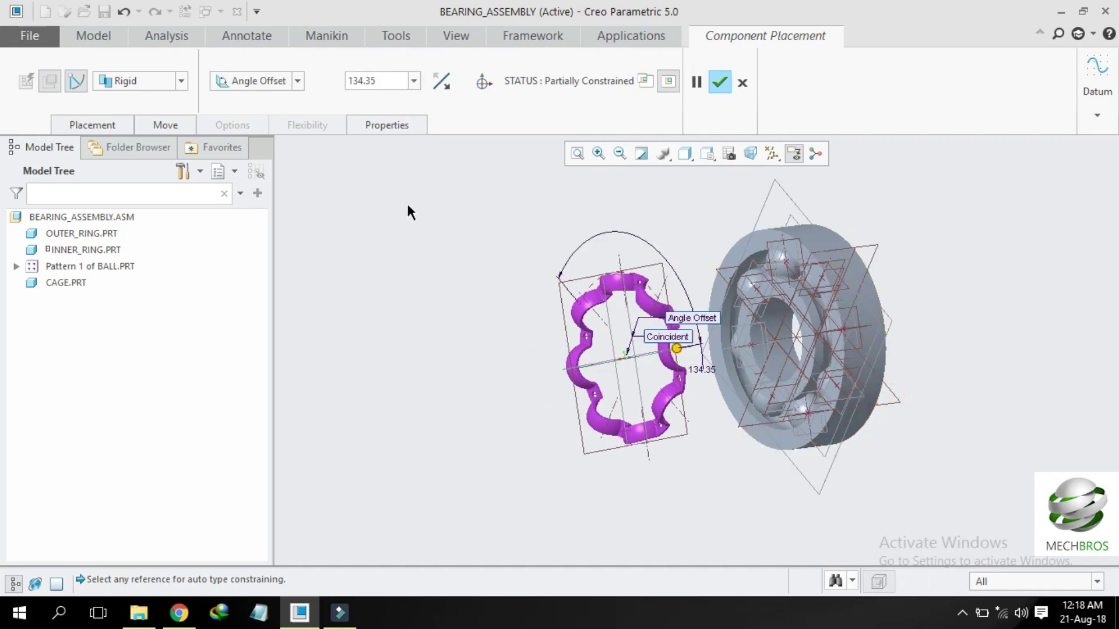
left_click(240, 81)
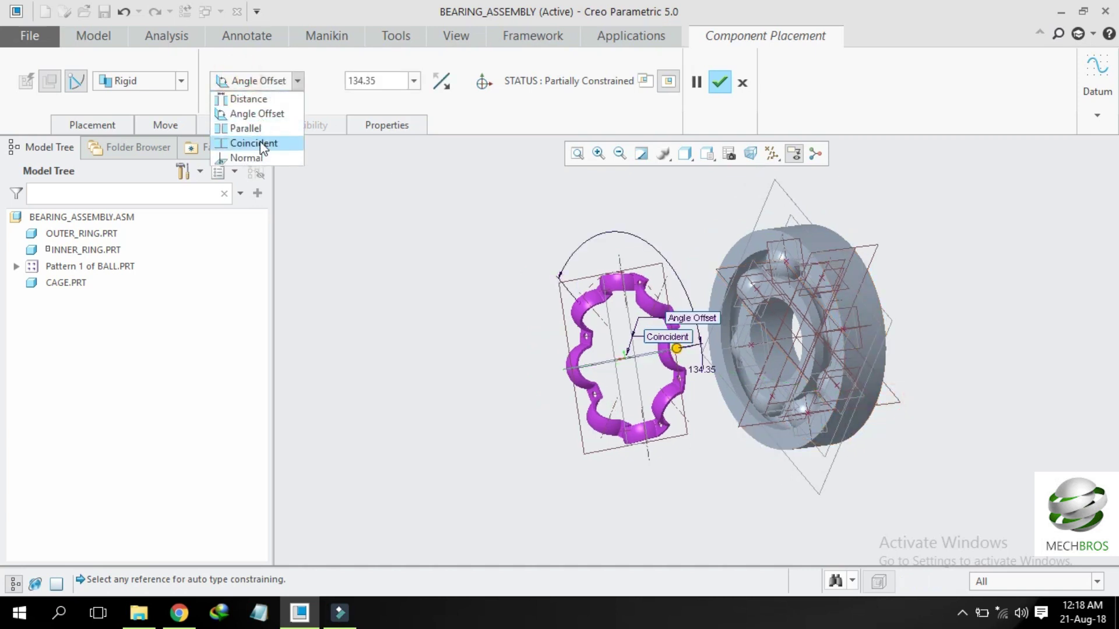
left_click(257, 144)
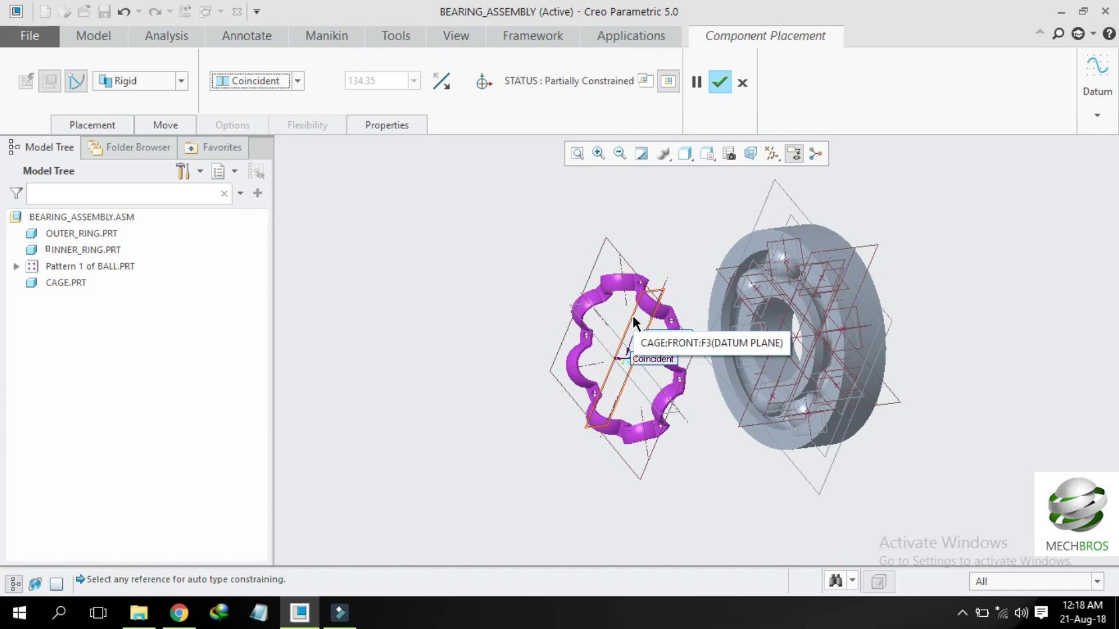
left_click(632, 315)
left_click(819, 379)
scroll(820, 380, "up", 5)
scroll(820, 380, "down", 3)
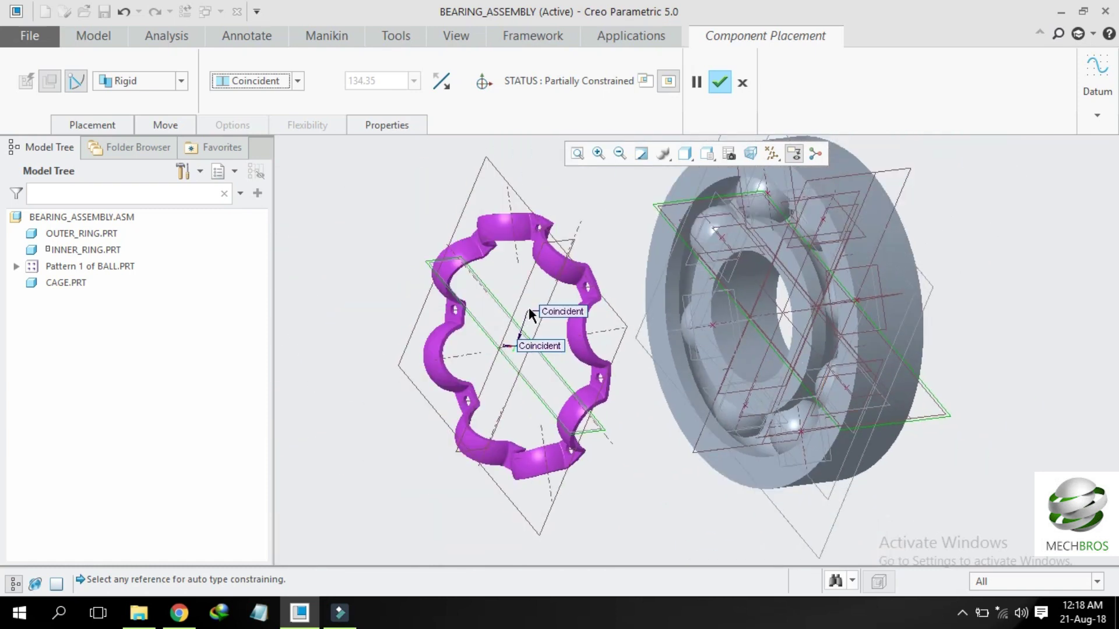
Step: Make the second cage's flat rivet-hole face coincident with the first cage's matching flat face and accept the placement
left_click(780, 252)
scroll(793, 259, "up", 6)
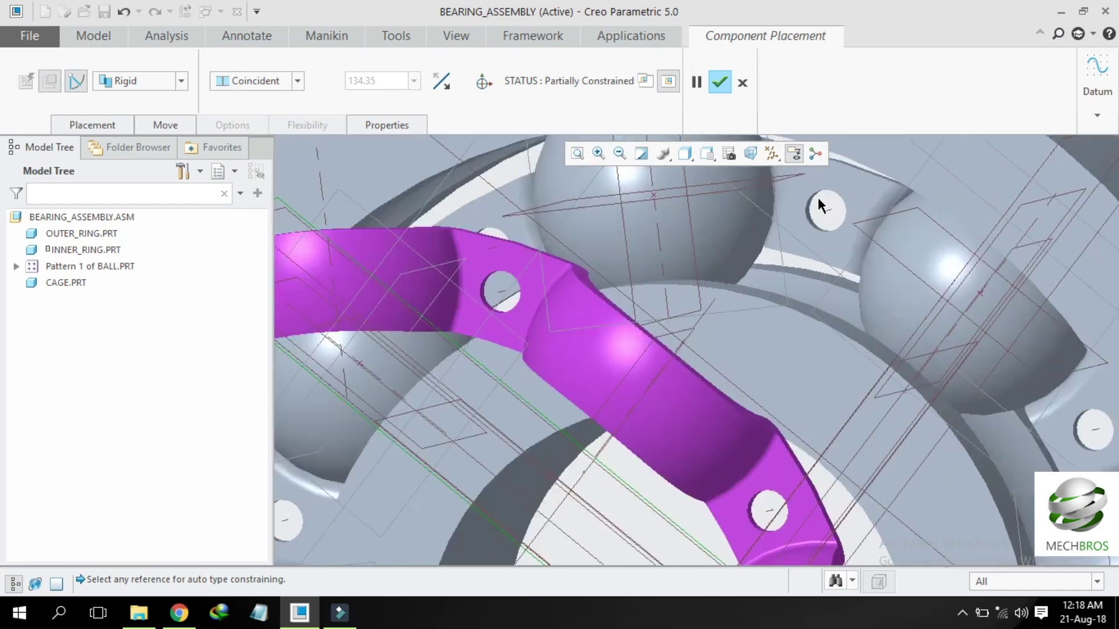
left_click(770, 221)
scroll(789, 309, "down", 8)
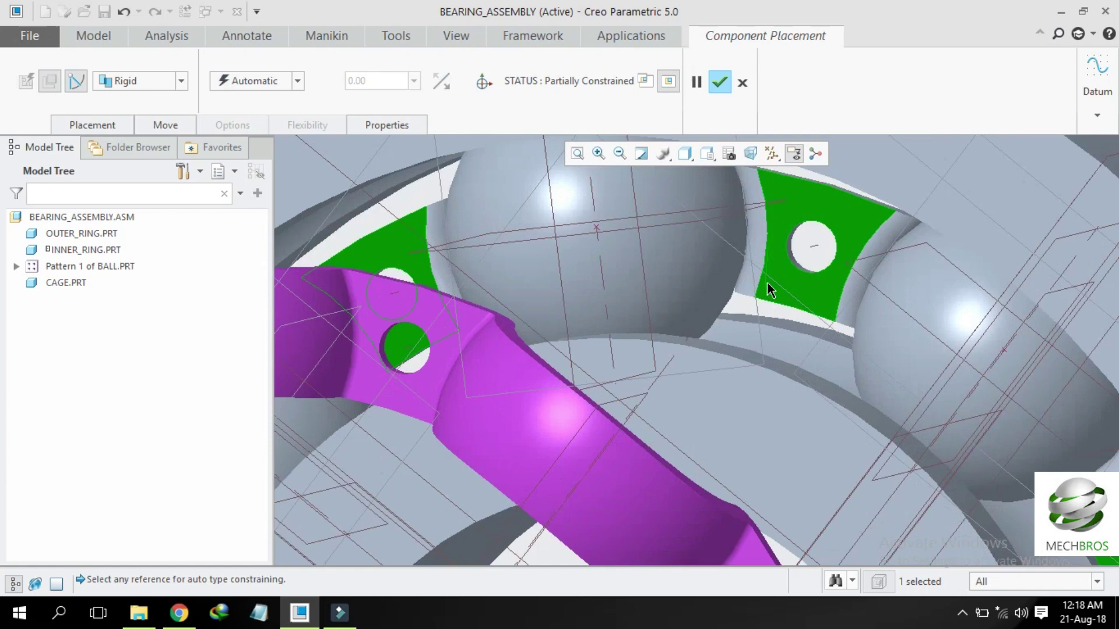
middle_click_drag(806, 267, 759, 319)
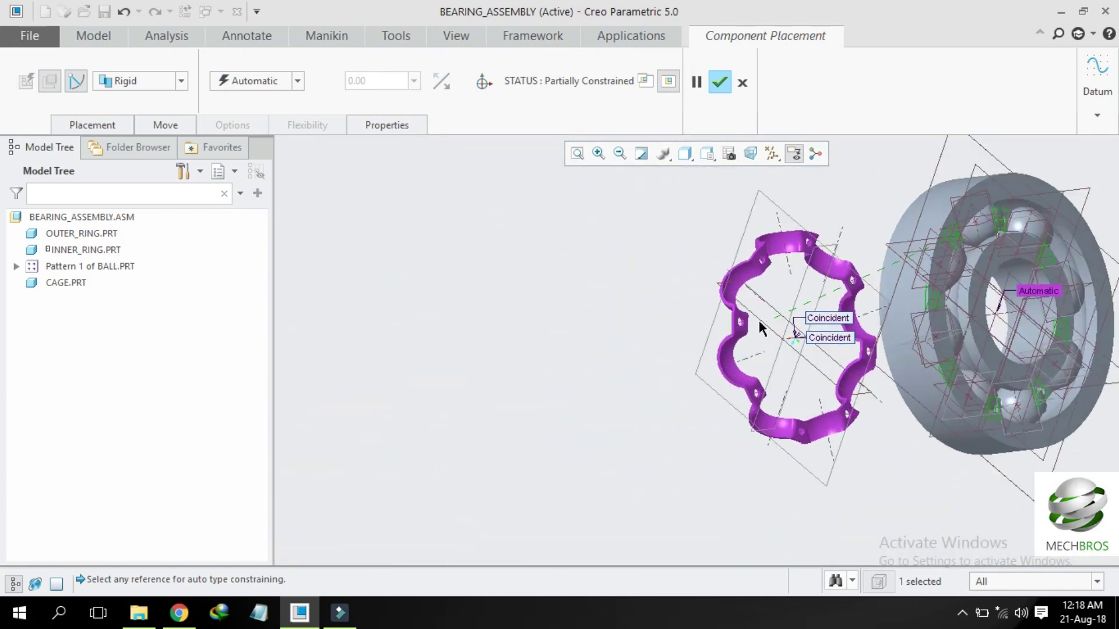
scroll(743, 323, "up", 6)
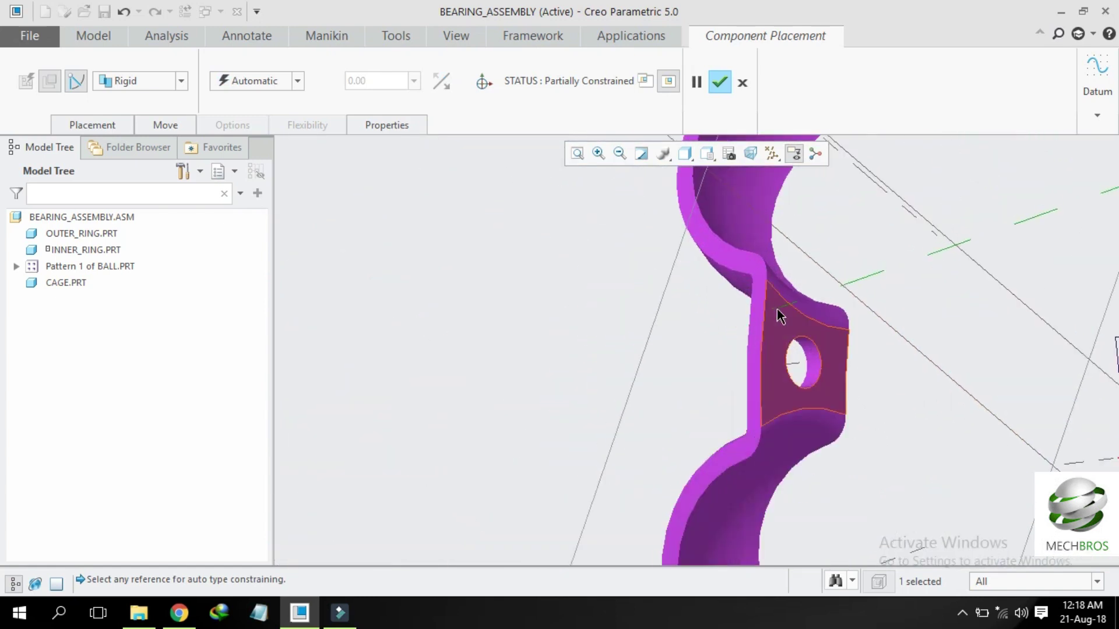
left_click(777, 308)
scroll(699, 300, "down", 5)
left_click(269, 81)
left_click(253, 142)
scroll(567, 296, "down", 4)
middle_click_drag(667, 317, 669, 289)
scroll(666, 288, "up", 6)
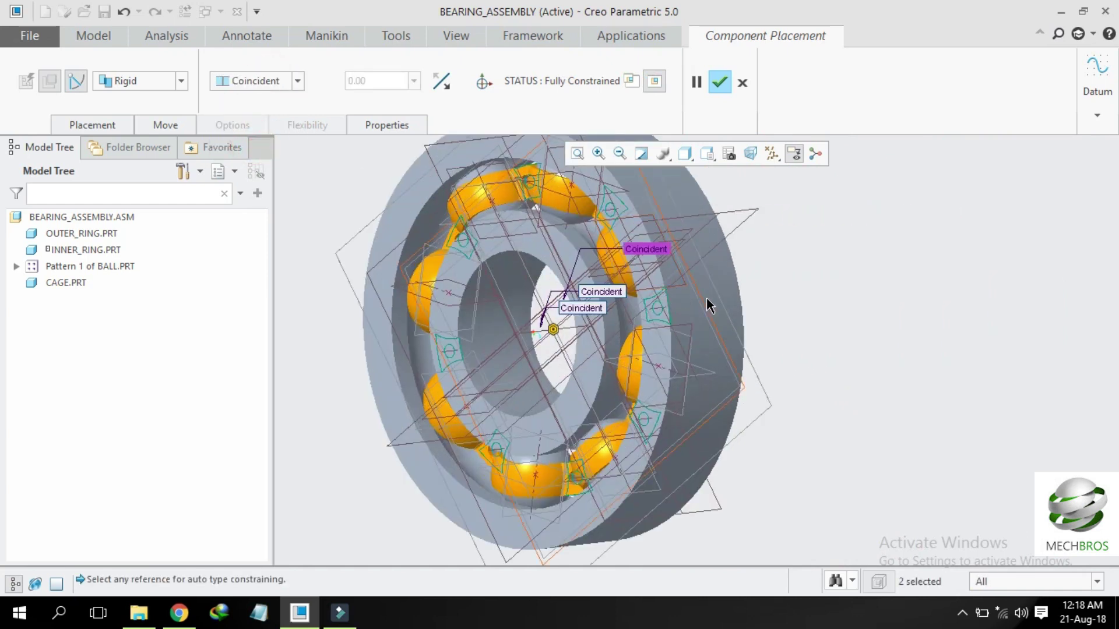
left_click(722, 83)
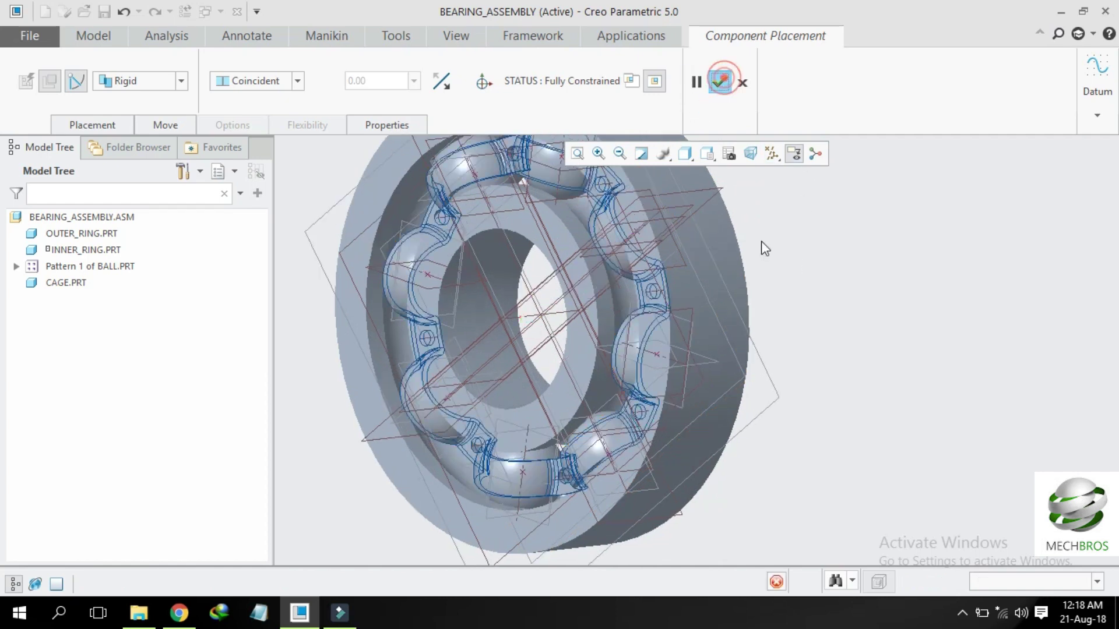
Step: Turn off the display of datum planes, points and axes in the assembly
left_click(810, 329)
left_click(772, 153)
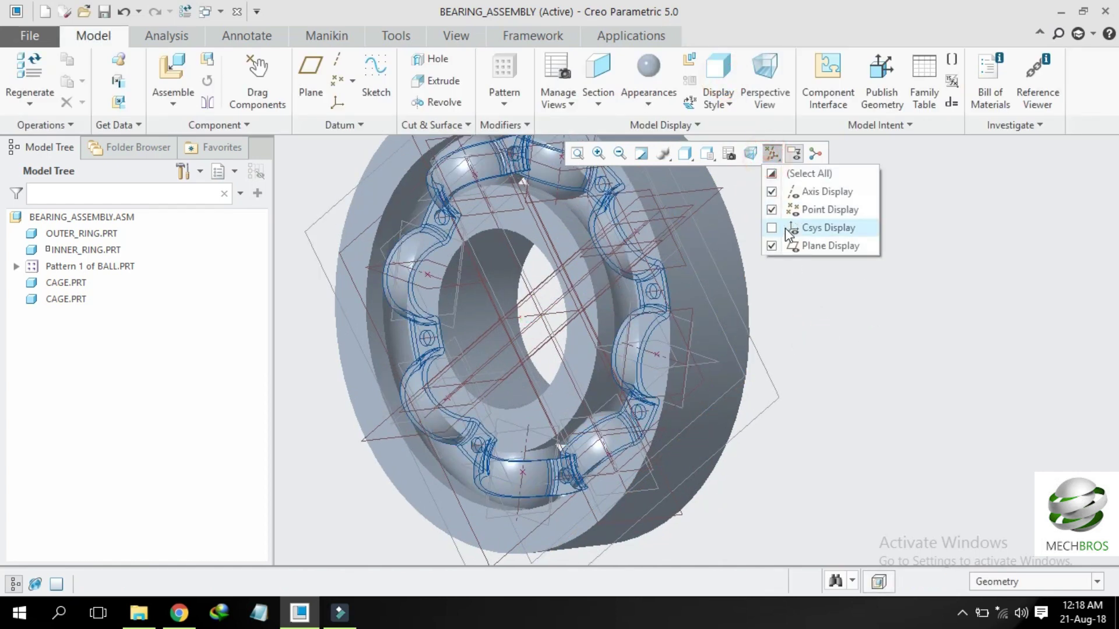
left_click(786, 246)
left_click(794, 208)
left_click(794, 193)
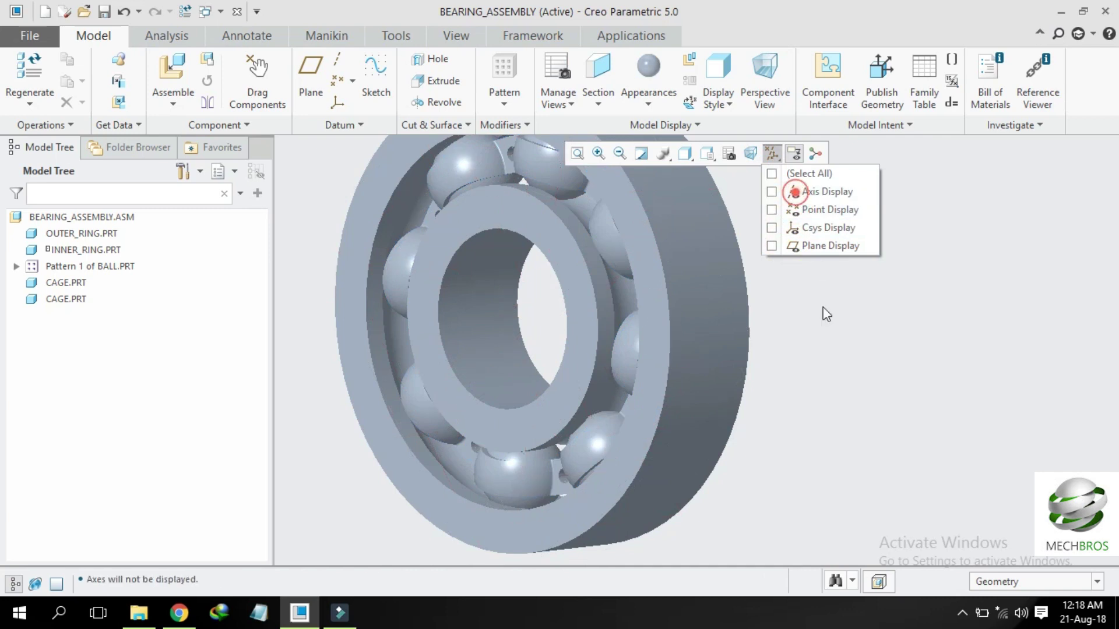
left_click(822, 331)
Step: Insert rivet.prt into the bearing assembly with a Rigid connection and move it beside the bearing
middle_click_drag(896, 325, 982, 327, "ctrl")
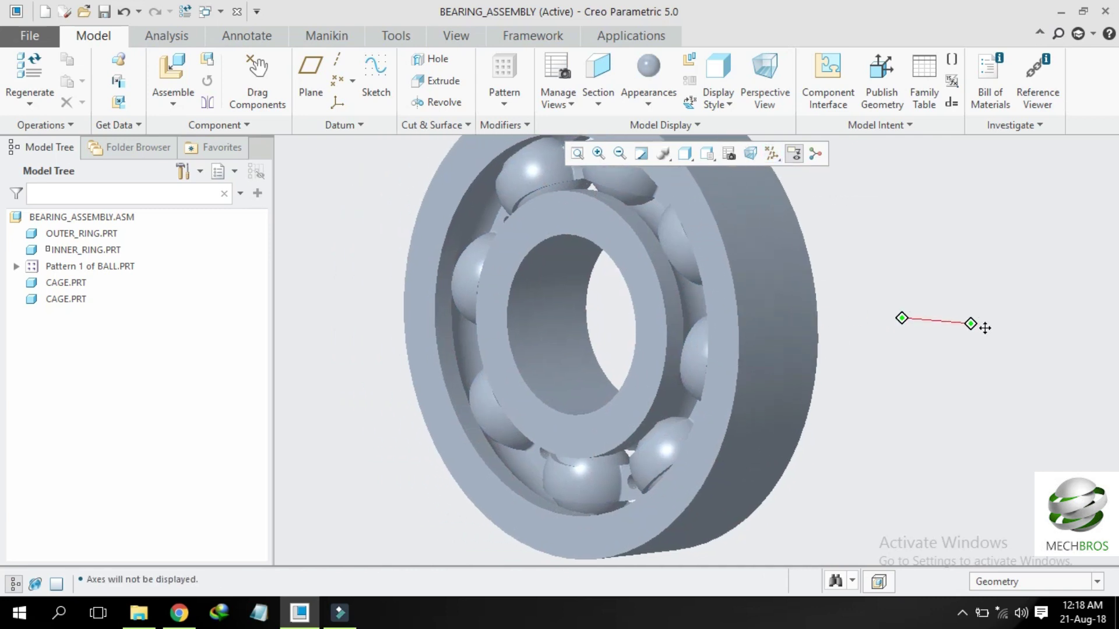
middle_click_drag(771, 306, 704, 305)
middle_click_drag(825, 281, 569, 305, "shift")
scroll(626, 268, "down", 6)
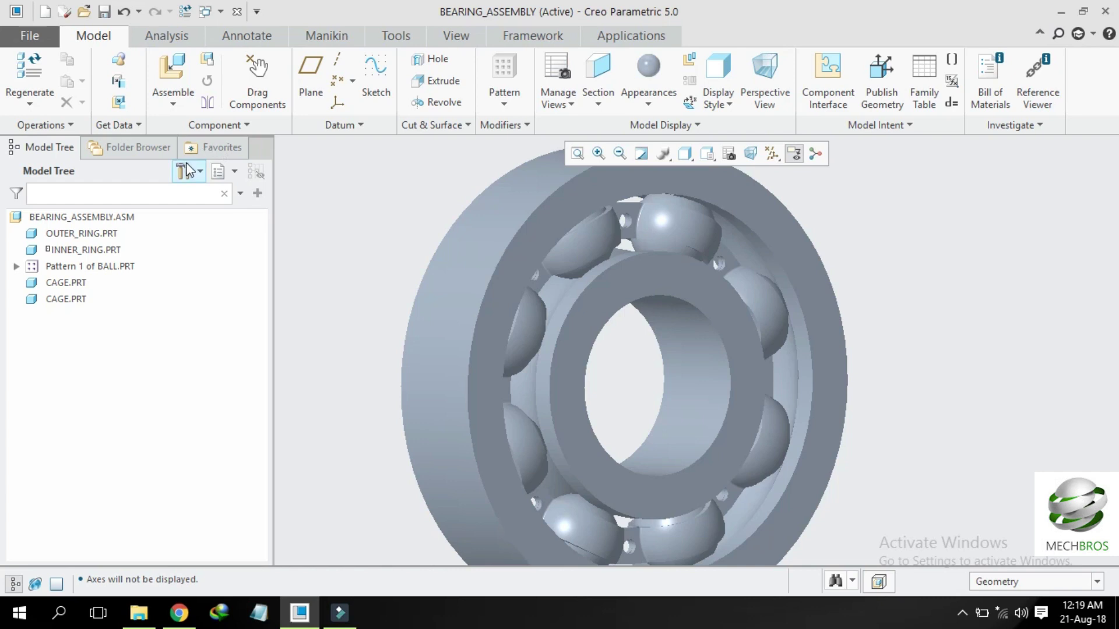
left_click(172, 70)
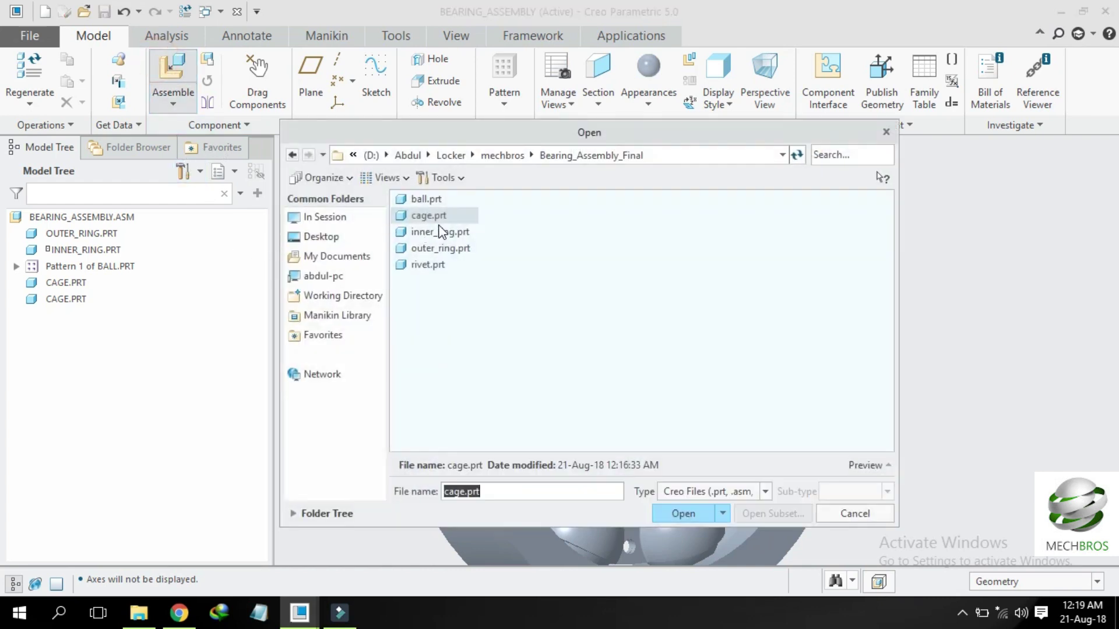
double_click(415, 265)
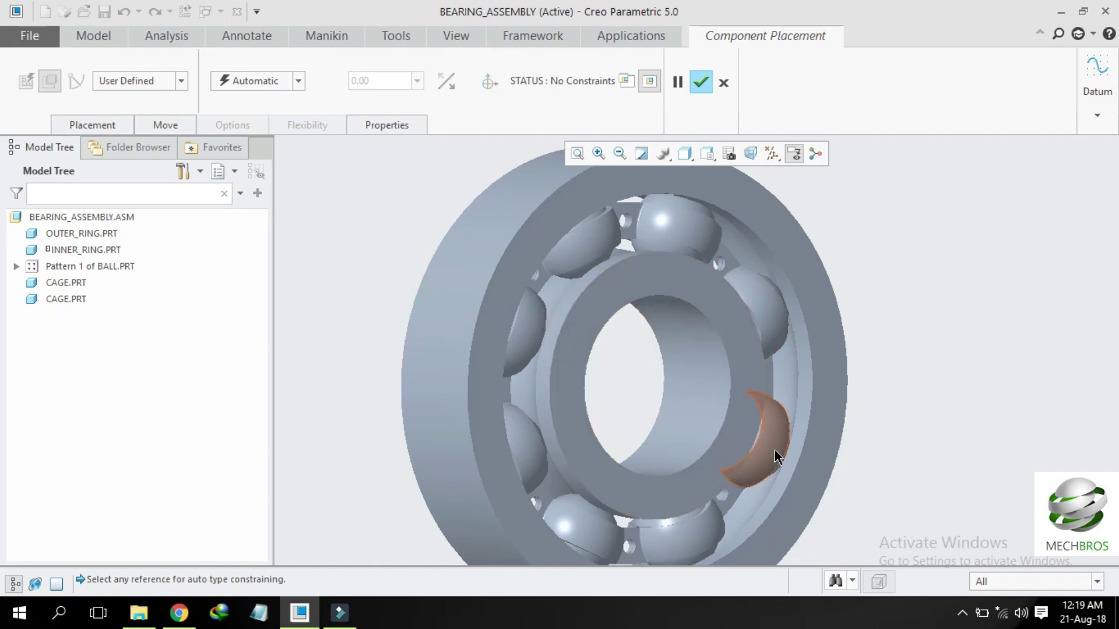
right_click_drag(886, 449, 911, 368, "ctrl+alt")
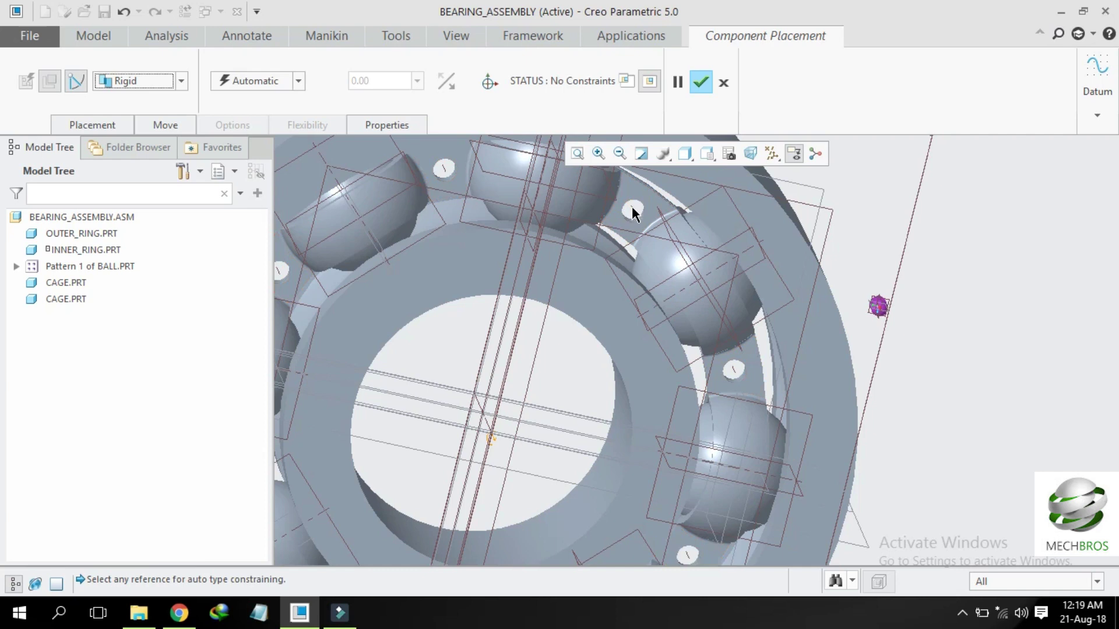
Step: Constrain the rivet's center axis as Coincident with the axis of one of the cage's rivet holes
left_click(631, 206)
scroll(864, 324, "down", 5)
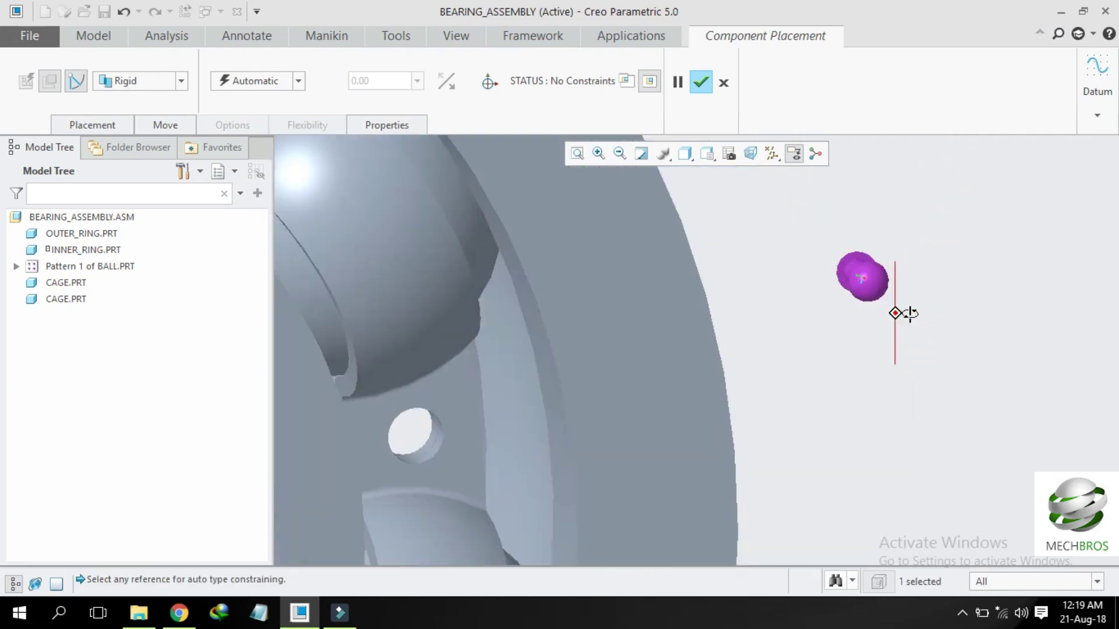
middle_click_drag(910, 313, 711, 299)
scroll(767, 271, "down", 4)
middle_click_drag(772, 269, 773, 259)
left_click(773, 259)
scroll(821, 356, "up", 5)
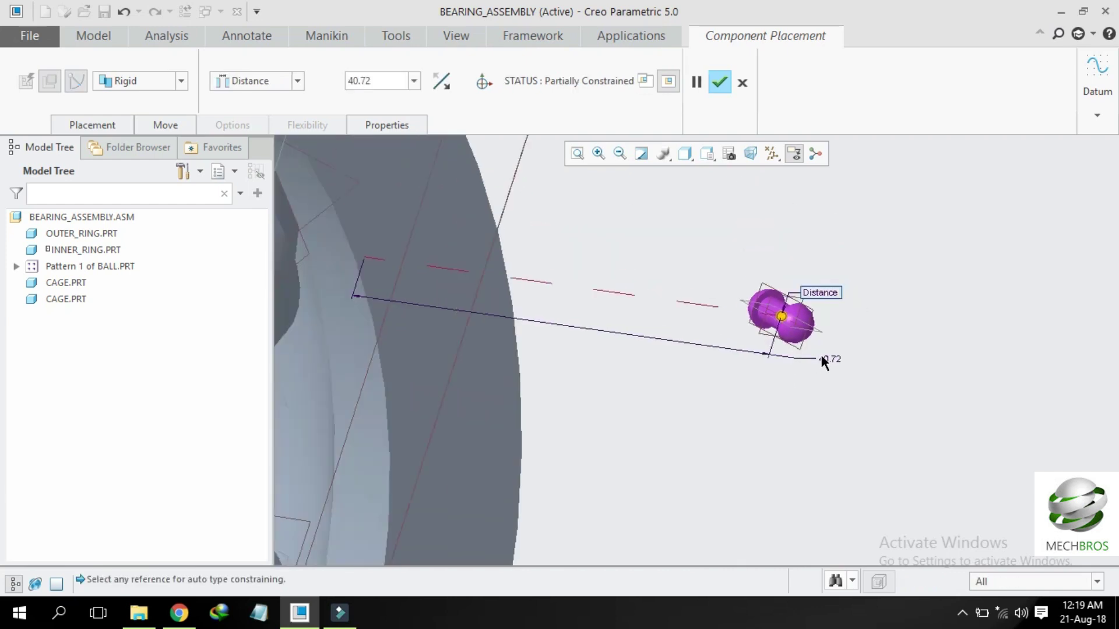
left_click(265, 87)
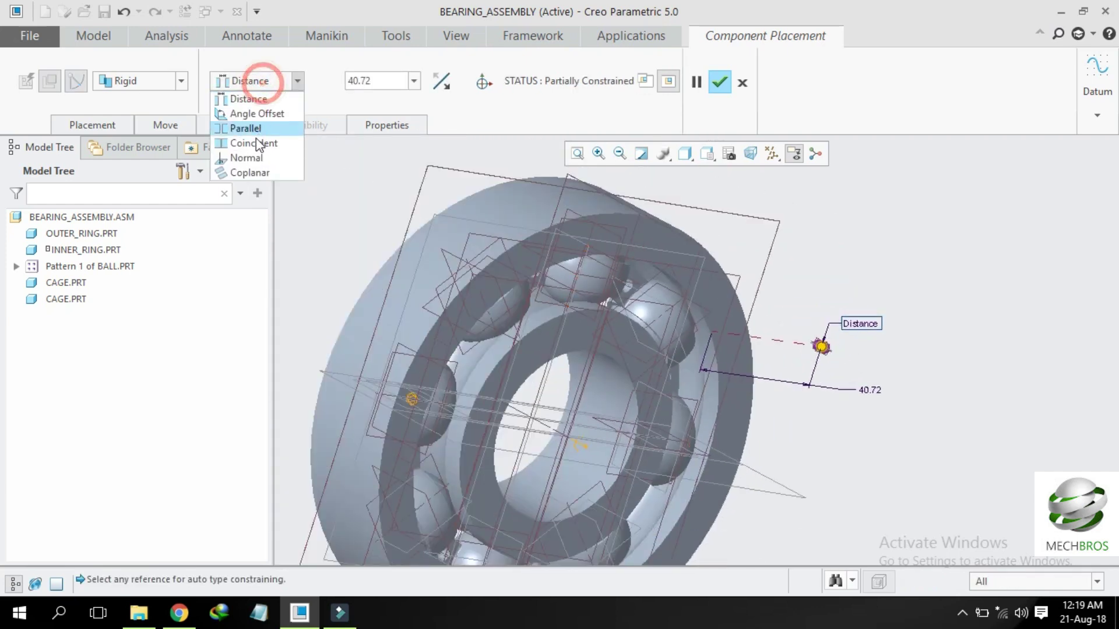
left_click(256, 140)
Step: Move the rivet out along the hole's axis until it sits clear of the bearing face
middle_click_drag(776, 357, 732, 340)
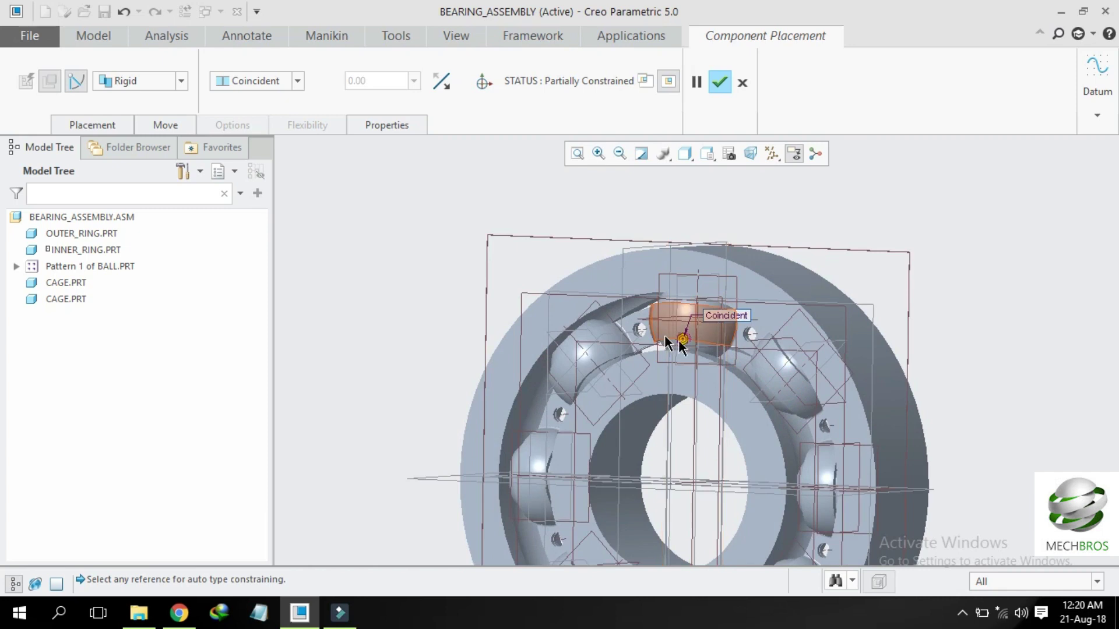
left_click(772, 153)
left_click(991, 204)
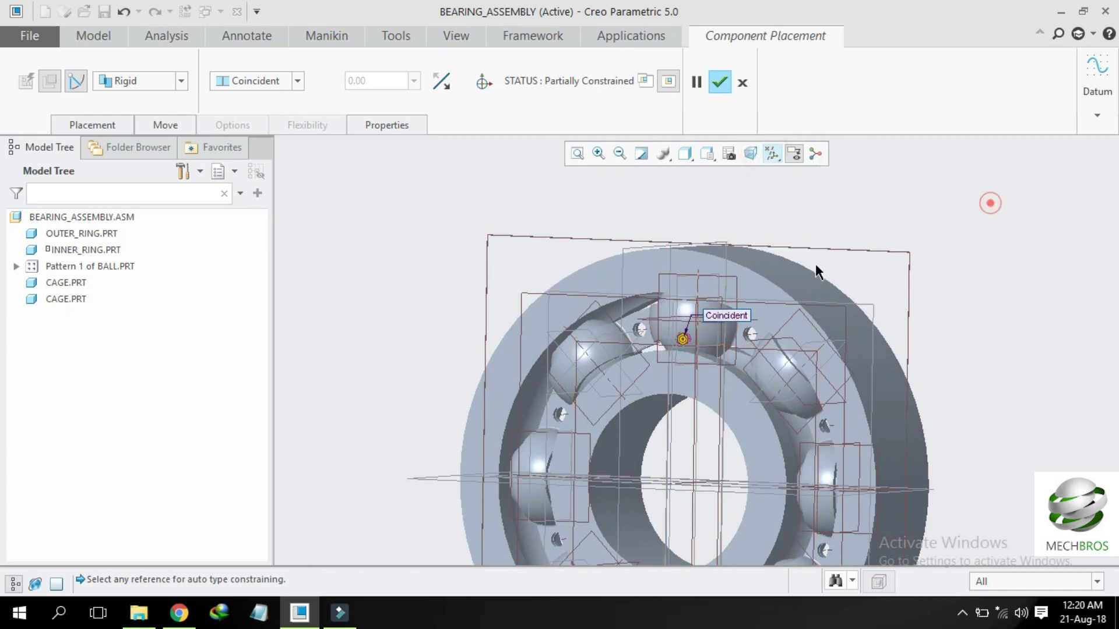
scroll(668, 359, "down", 8)
scroll(758, 318, "up", 8)
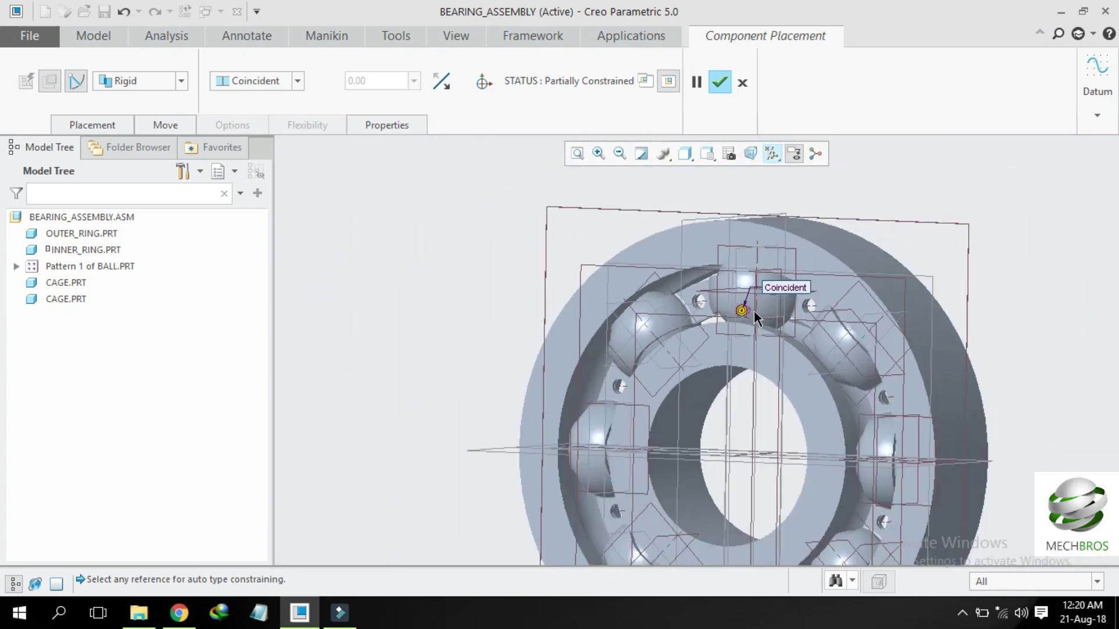
right_click_drag(766, 317, 478, 359, "ctrl+alt")
right_click_drag(654, 306, 449, 370, "ctrl+alt")
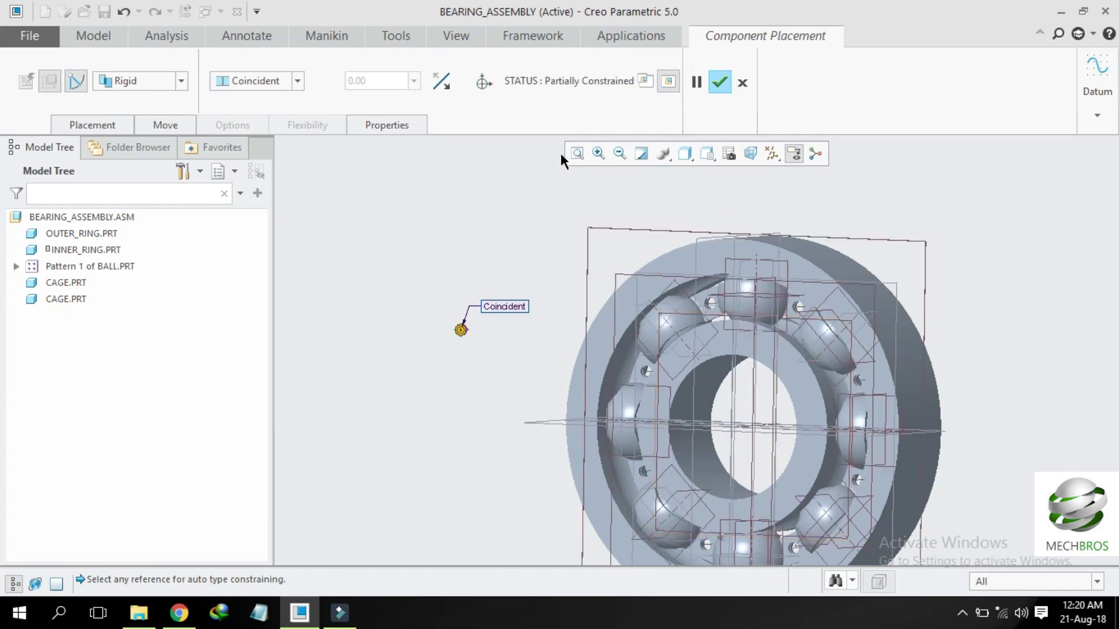
Step: Try a Coincident constraint between the bearing's horizontal datum plane and the rivet's matching datum plane
left_click(942, 432)
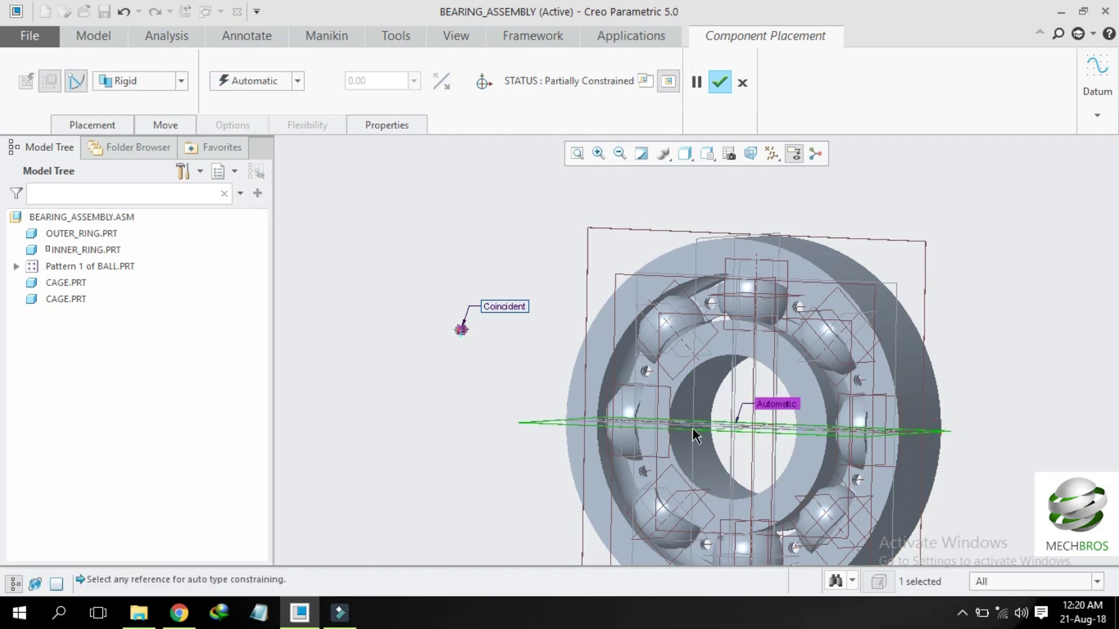
scroll(572, 315, "down", 5)
scroll(583, 322, "up", 4)
scroll(446, 343, "down", 6)
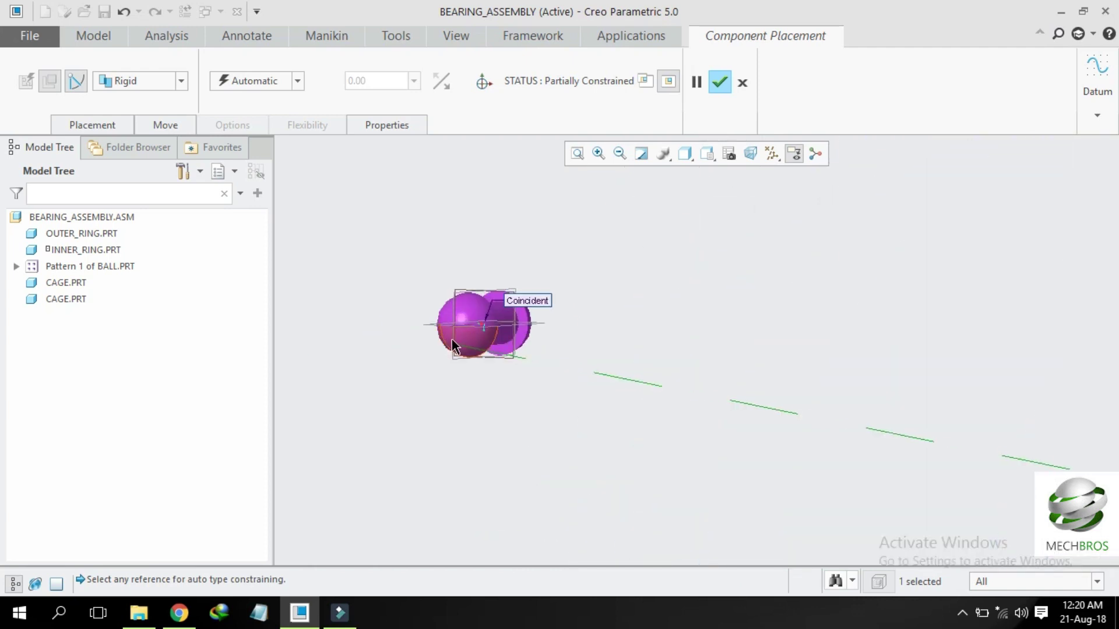
scroll(484, 347, "down", 2)
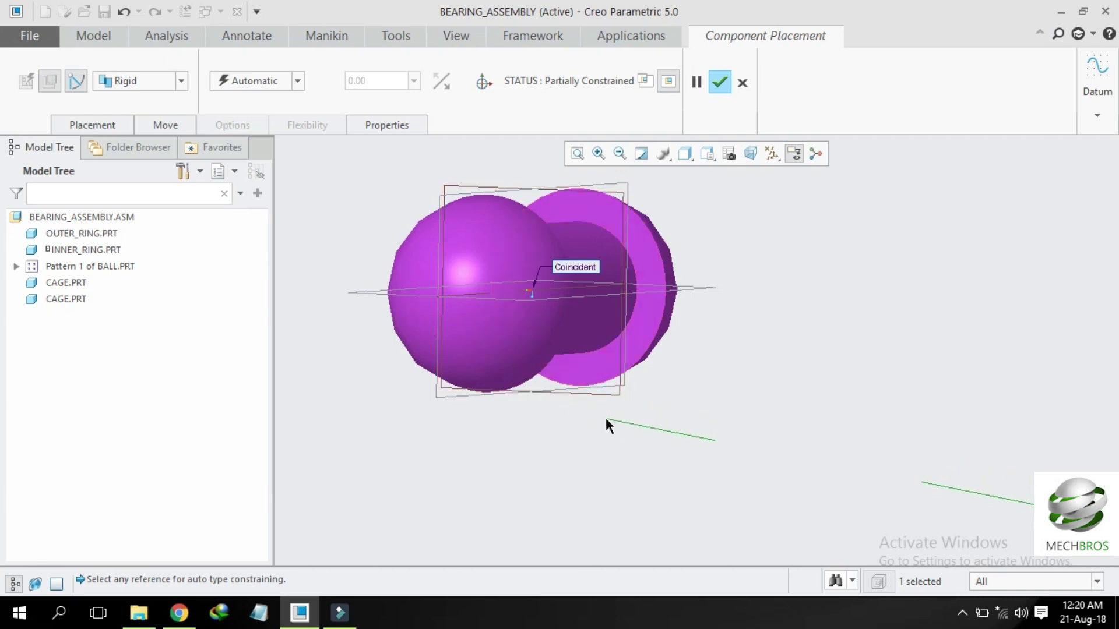
scroll(564, 334, "up", 2)
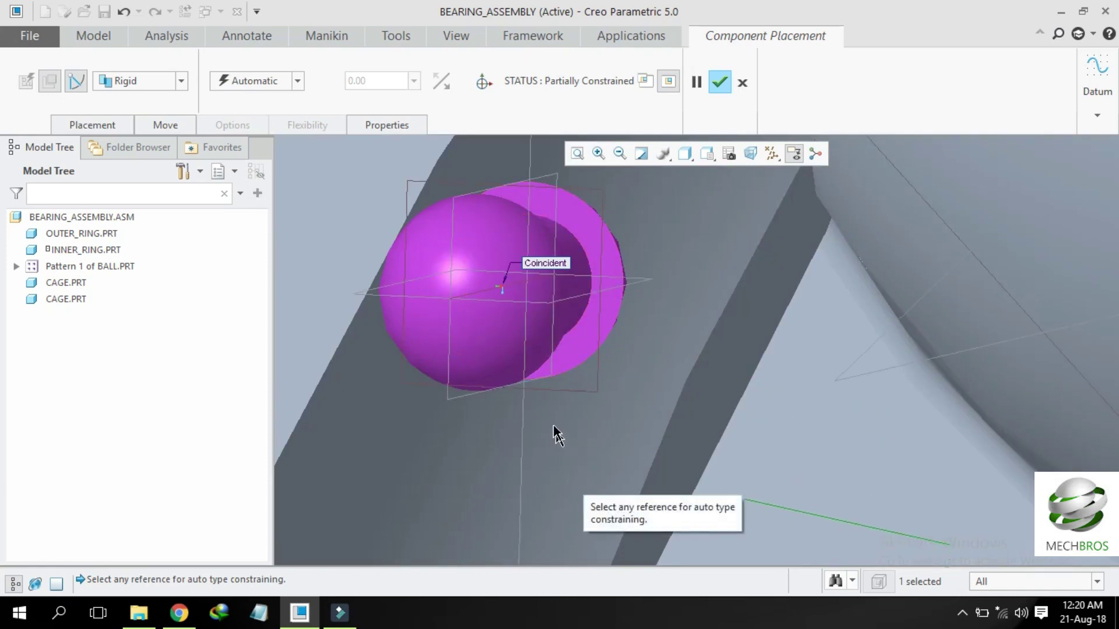
scroll(554, 431, "down", 8)
scroll(602, 404, "down", 2)
scroll(598, 402, "up", 8)
scroll(595, 400, "up", 2)
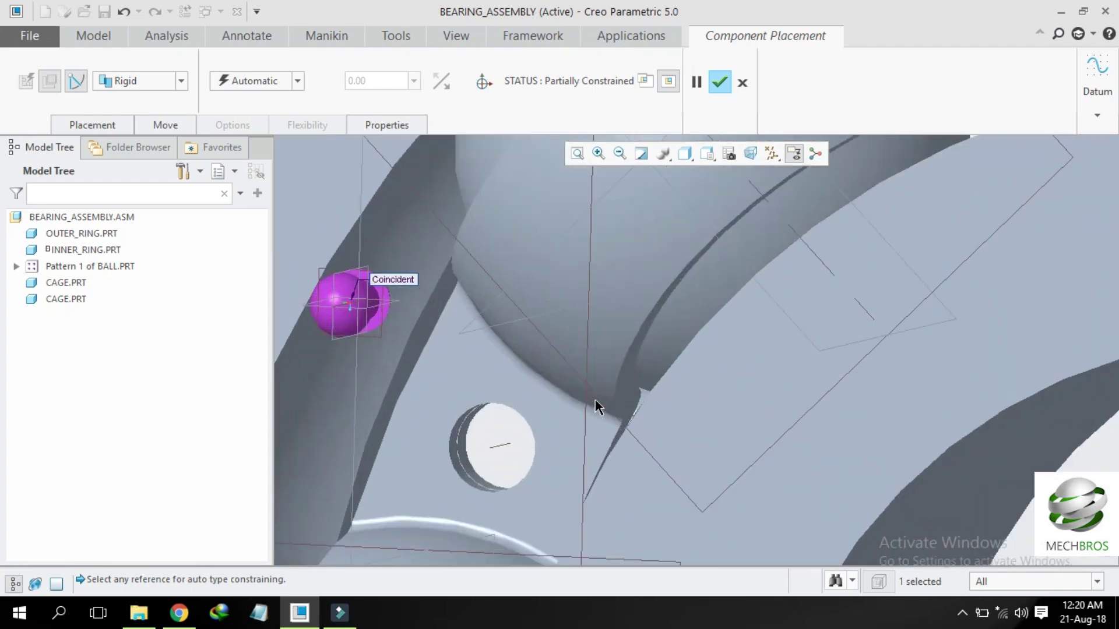
scroll(528, 376, "down", 6)
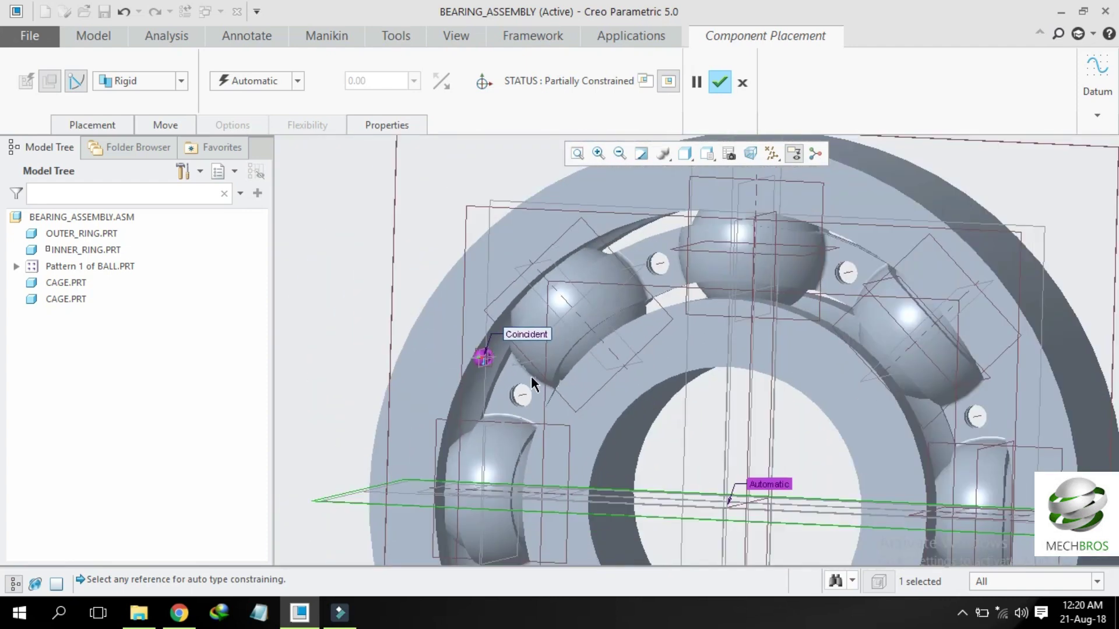
scroll(530, 372, "up", 7)
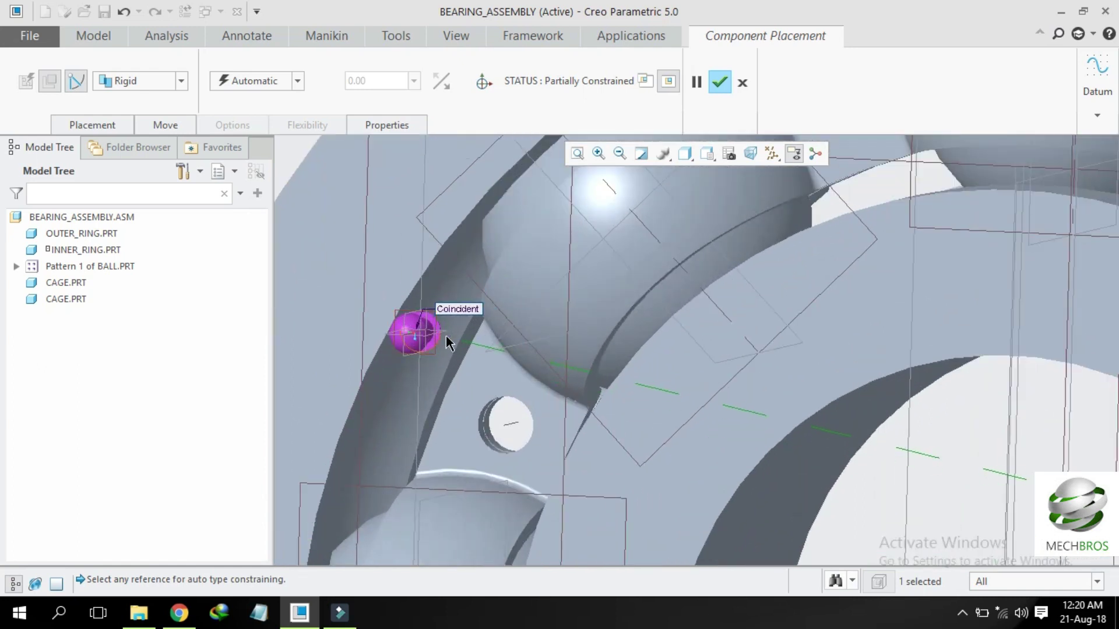
scroll(443, 335, "up", 4)
left_click(461, 338)
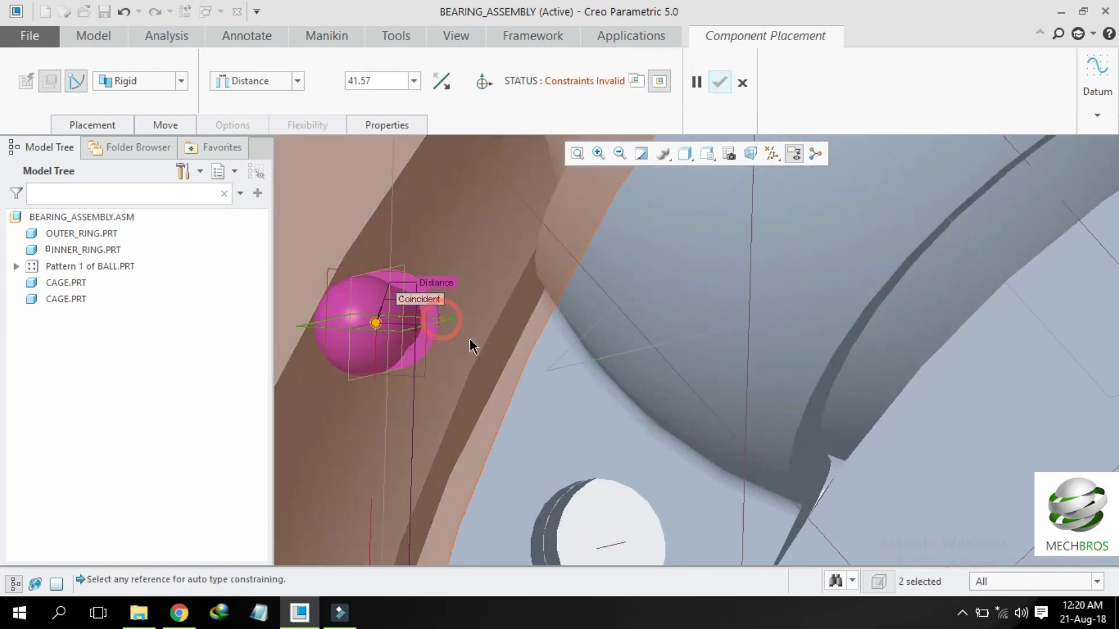
left_click(274, 82)
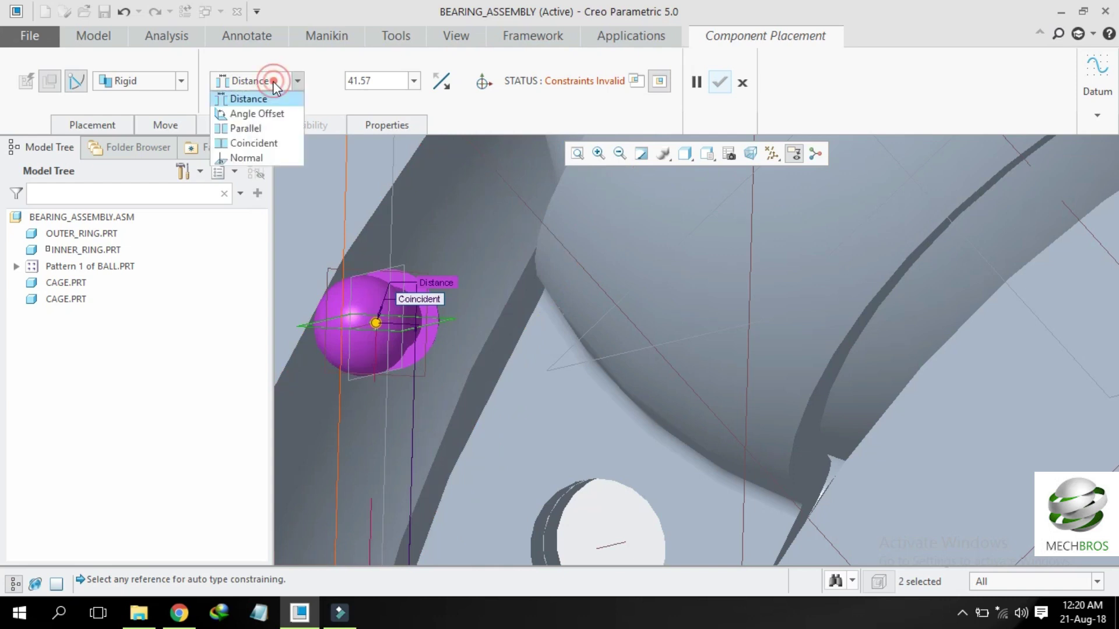
left_click(257, 145)
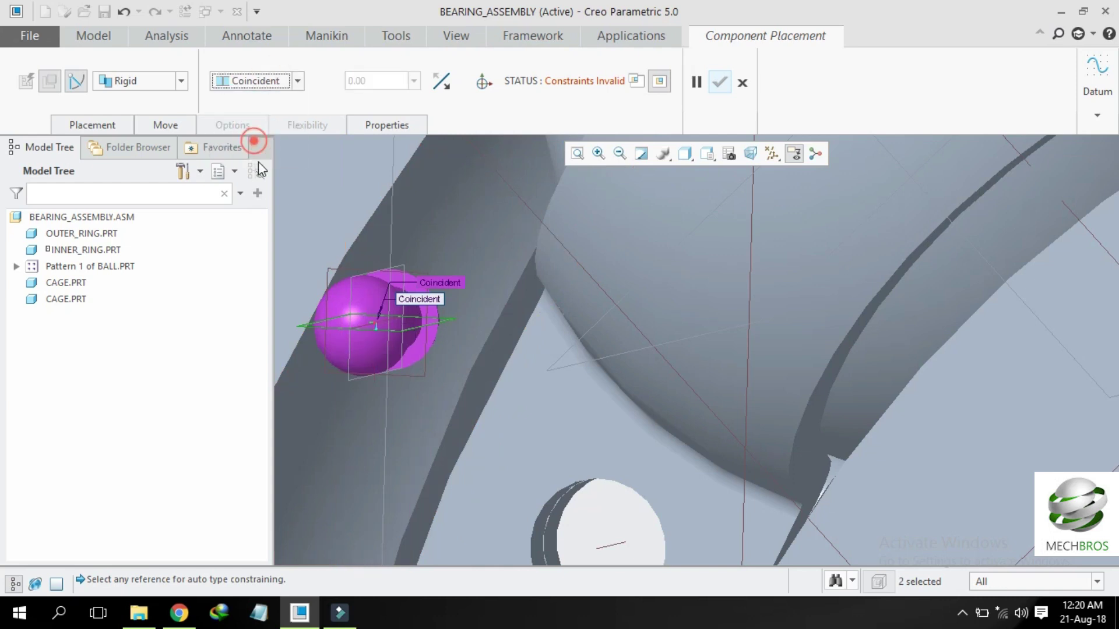
Step: Change the constraint between the rivet's and the bearing's horizontal datum planes to Parallel
scroll(467, 291, "down", 5)
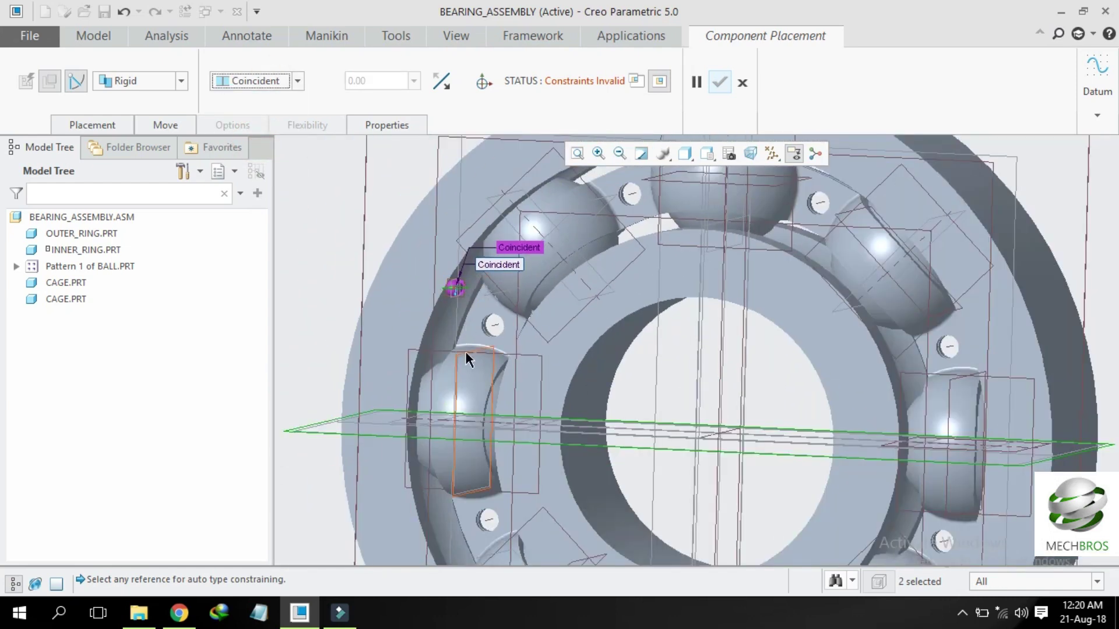
scroll(464, 352, "down", 2)
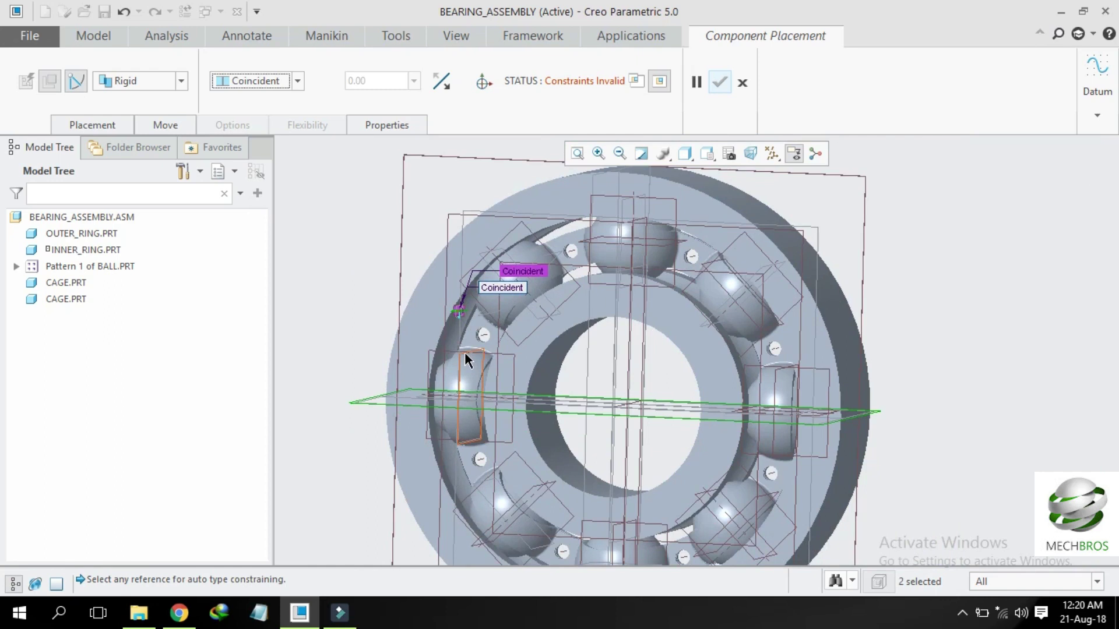
left_click(278, 81)
left_click(251, 127)
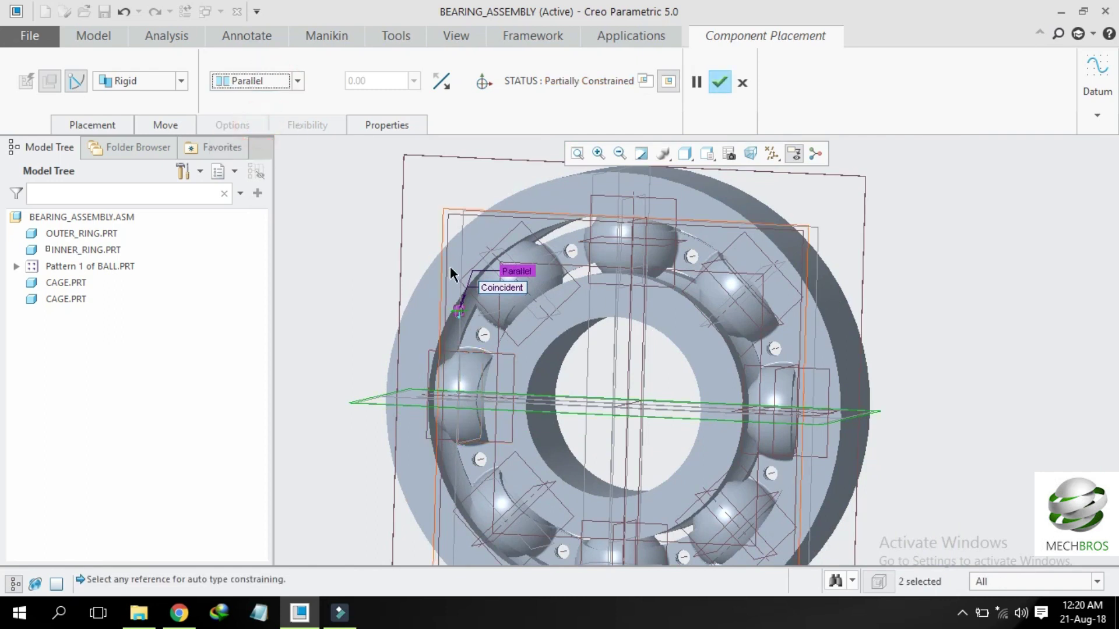
Step: Replace the second constraint's references with the flat underside of the rivet head and the cage face around the rivet holes, set to Coincident
middle_click_drag(554, 384, 504, 401)
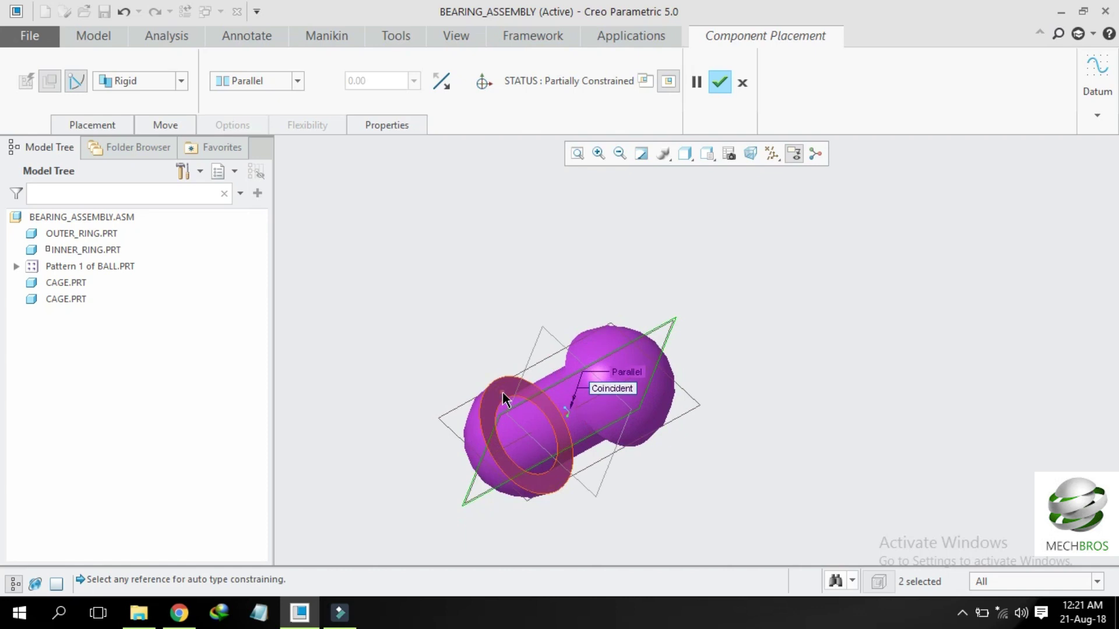
left_click(505, 401)
middle_click_drag(632, 419, 709, 387)
scroll(612, 362, "down", 5)
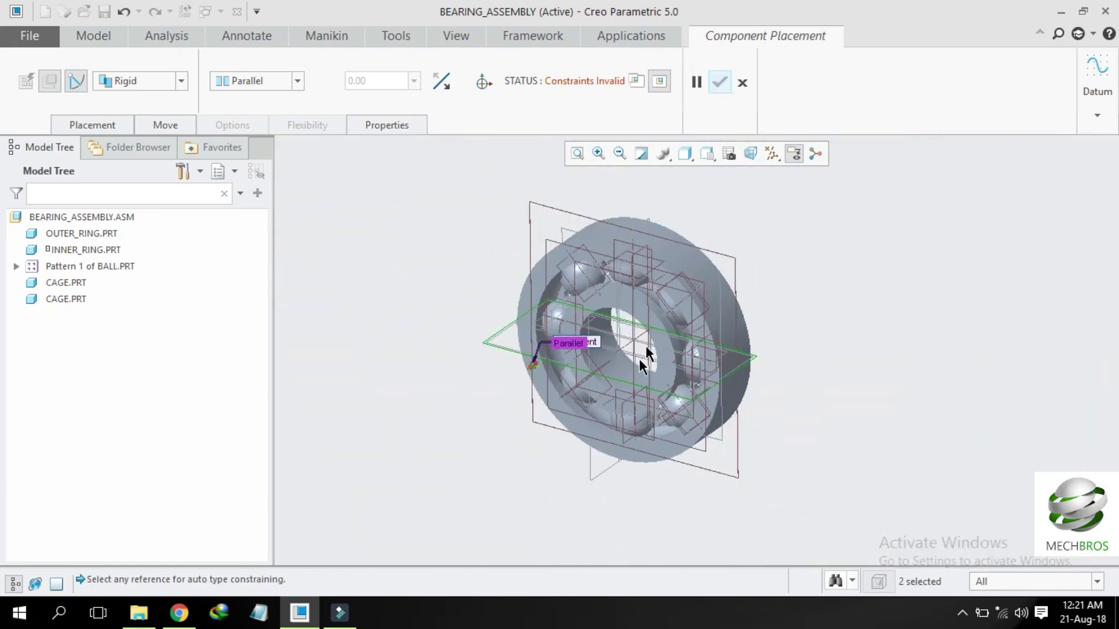
scroll(629, 309, "up", 6)
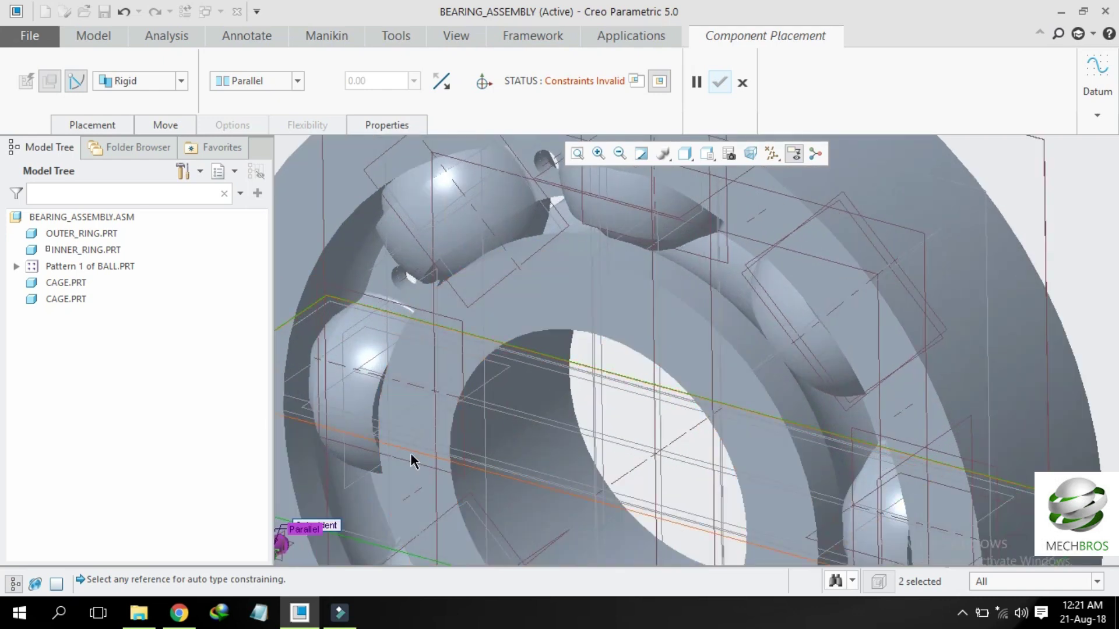
left_click(432, 445)
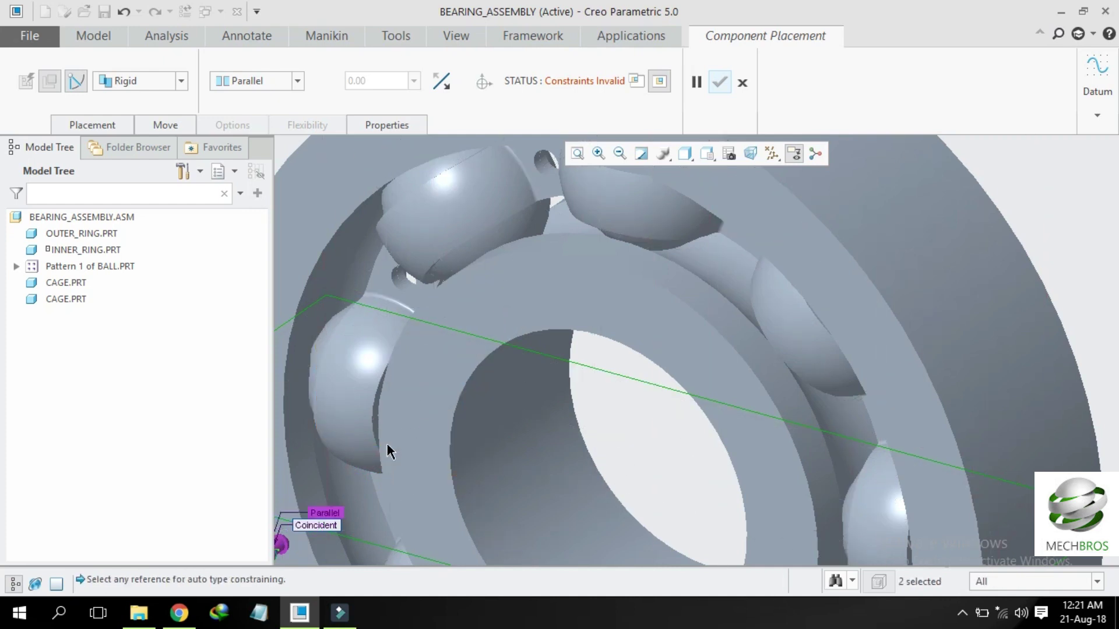
scroll(535, 317, "down", 3)
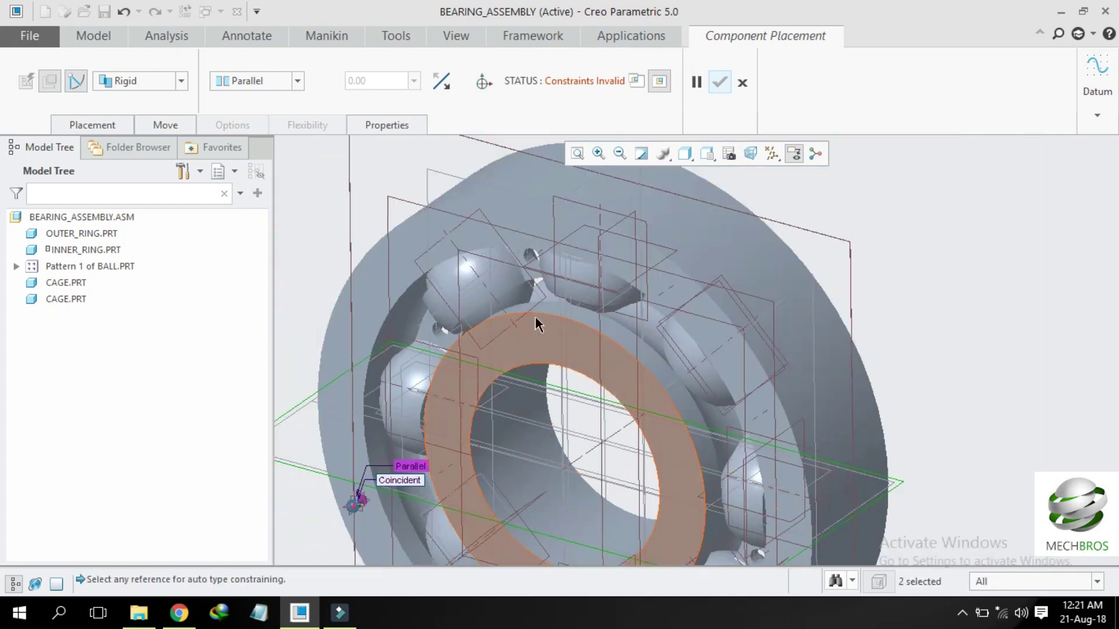
scroll(529, 280, "up", 8)
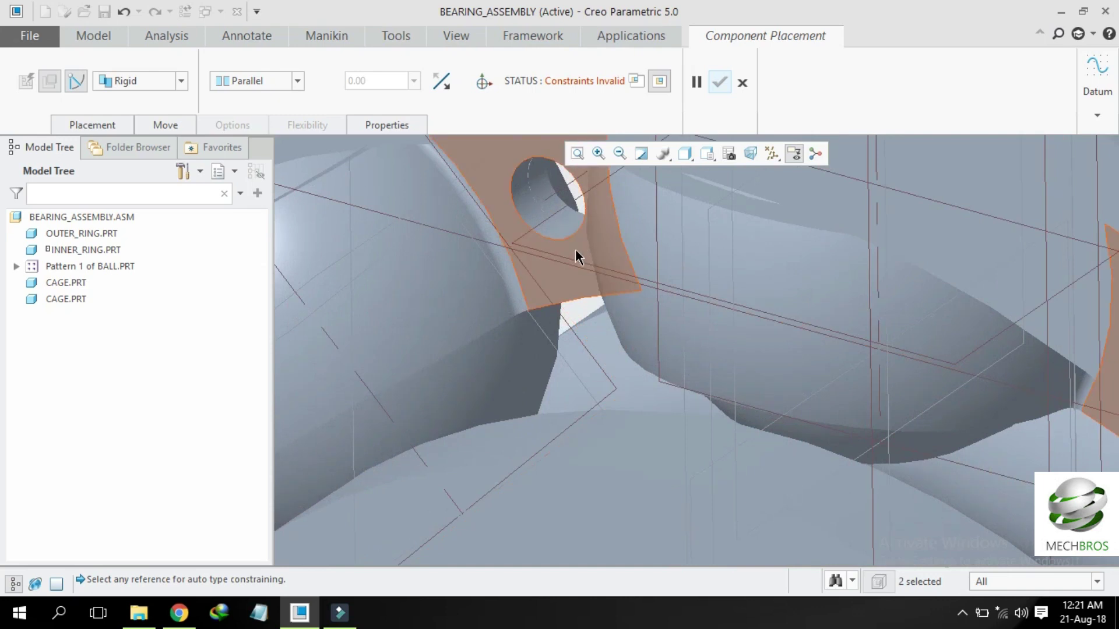
left_click(577, 256)
left_click(284, 87)
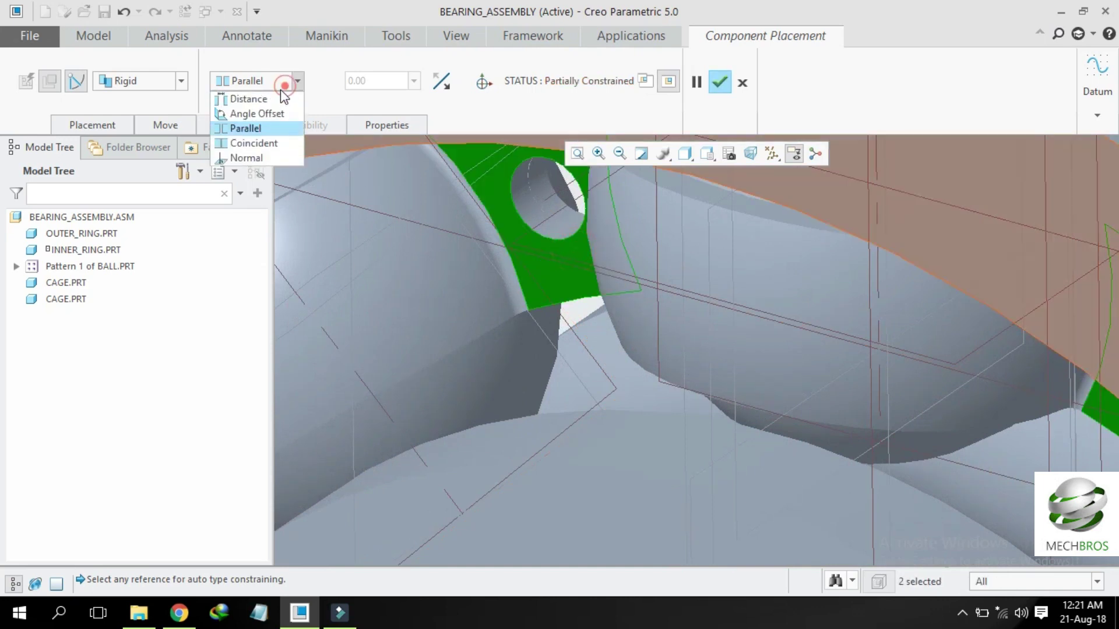
left_click(256, 142)
scroll(641, 323, "down", 3)
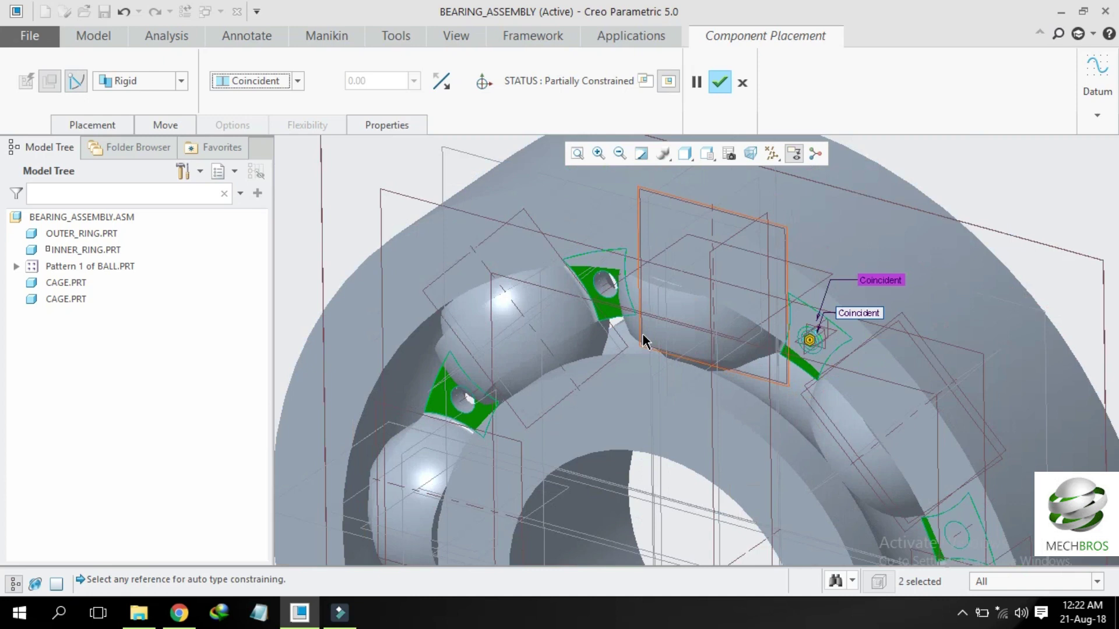
scroll(841, 378, "up", 5)
middle_click_drag(842, 380, 865, 346)
scroll(863, 347, "down", 4)
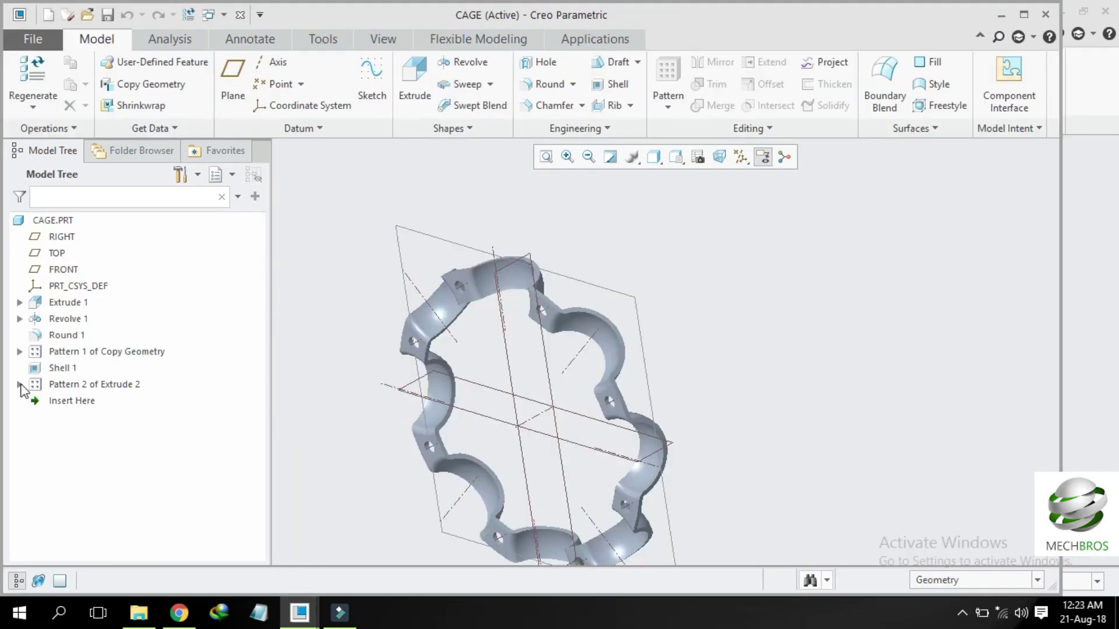
Step: In the cage part, redefine the first rivet-hole extrude of Pattern 2 and set its sketched circle's radius to 1
left_click(19, 384)
left_click(89, 400)
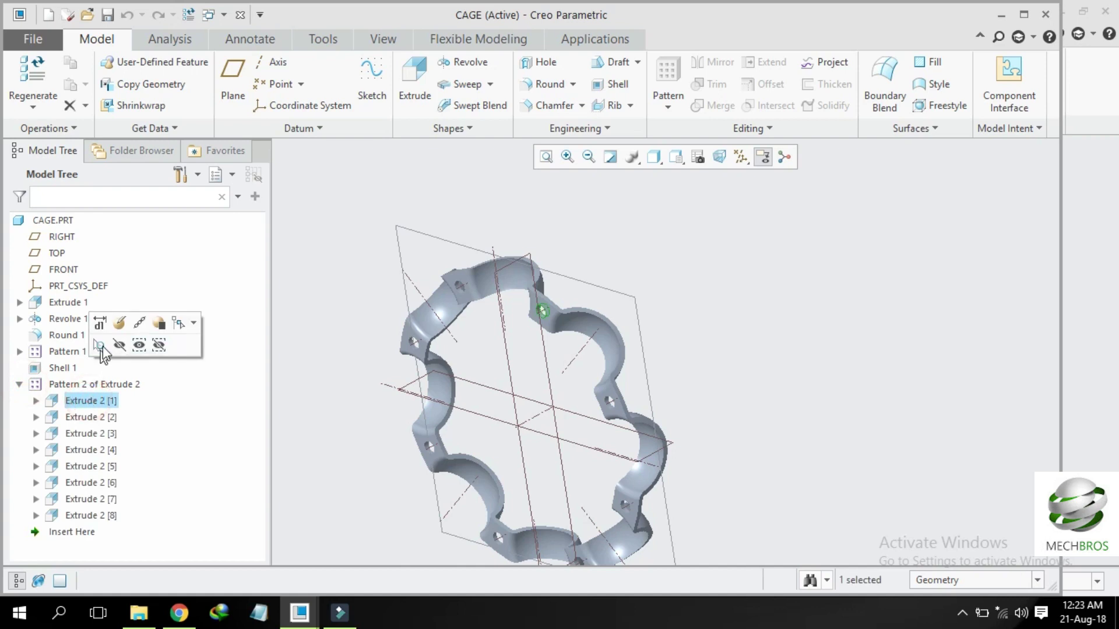
left_click(120, 322)
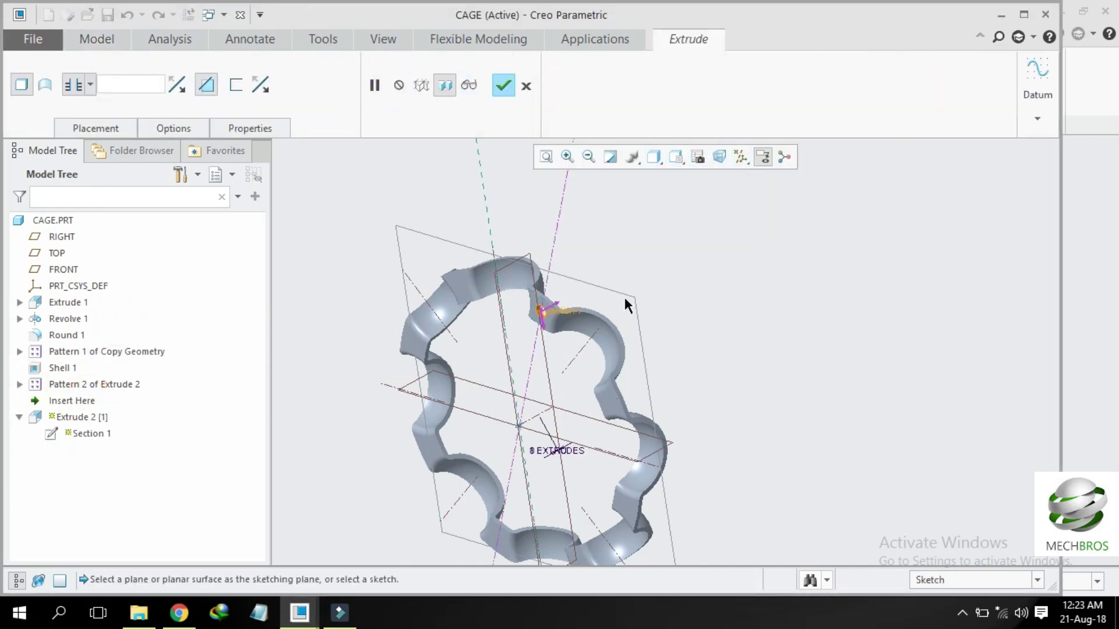
left_click(96, 128)
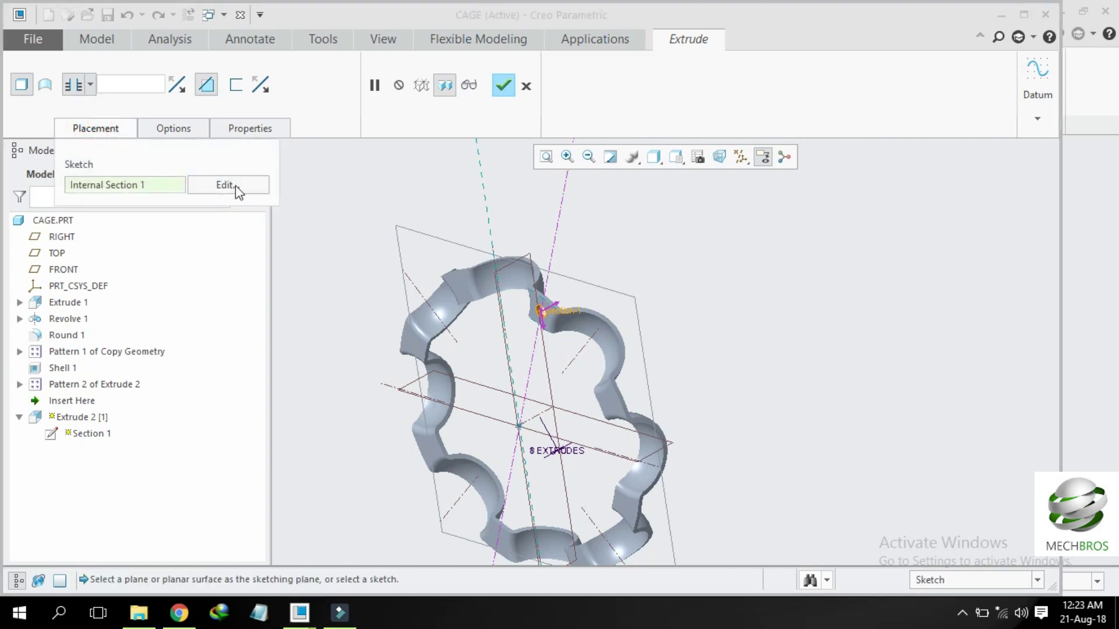
left_click(236, 186)
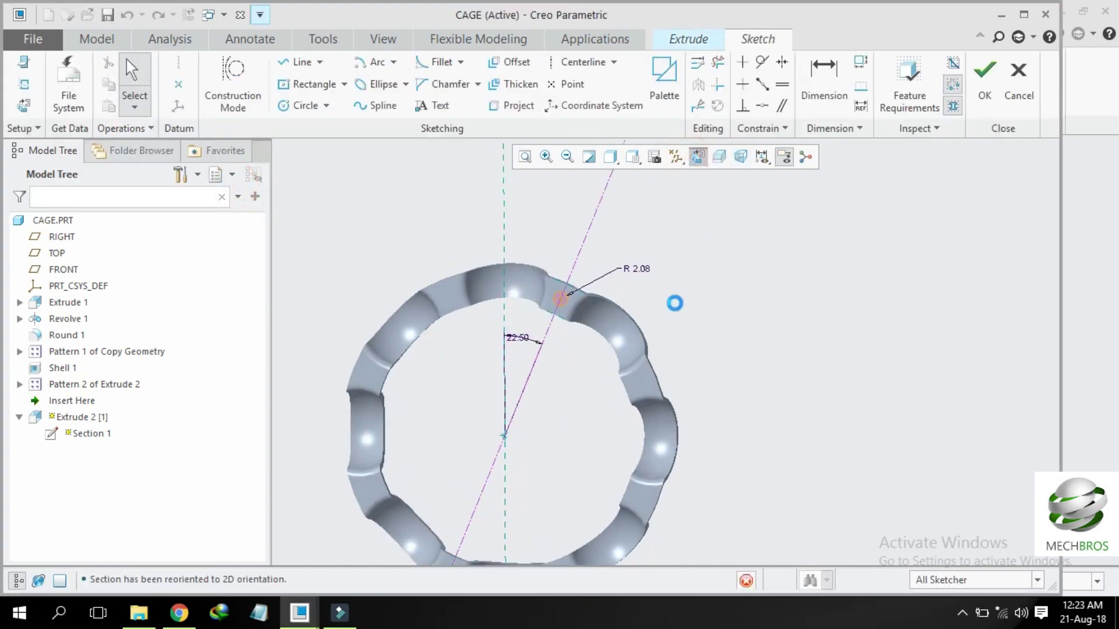
double_click(635, 263)
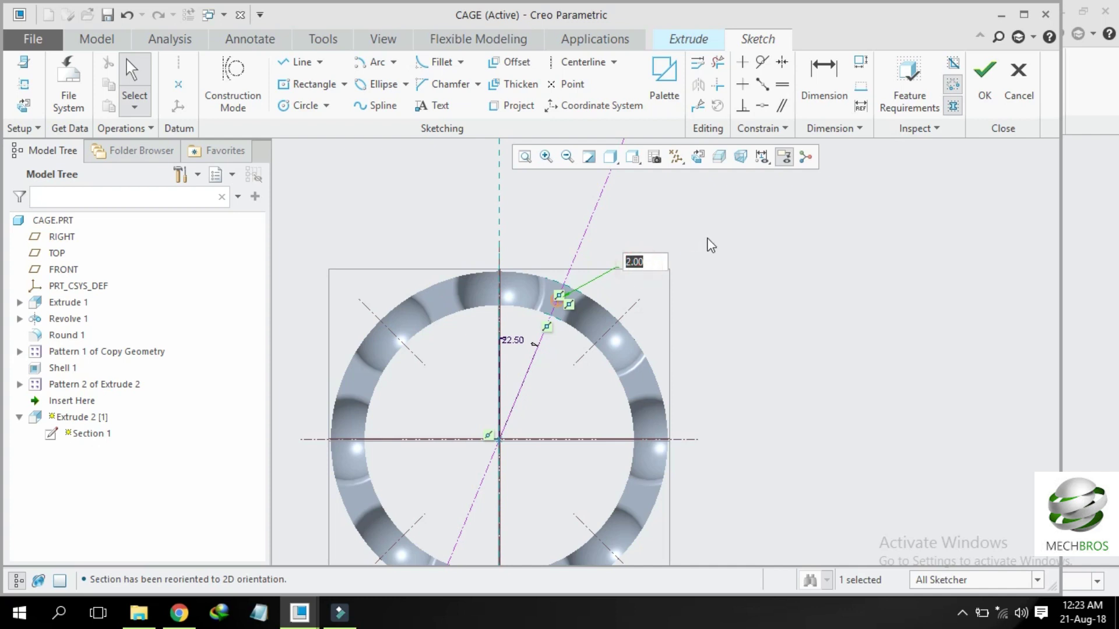
type("1")
key("Return")
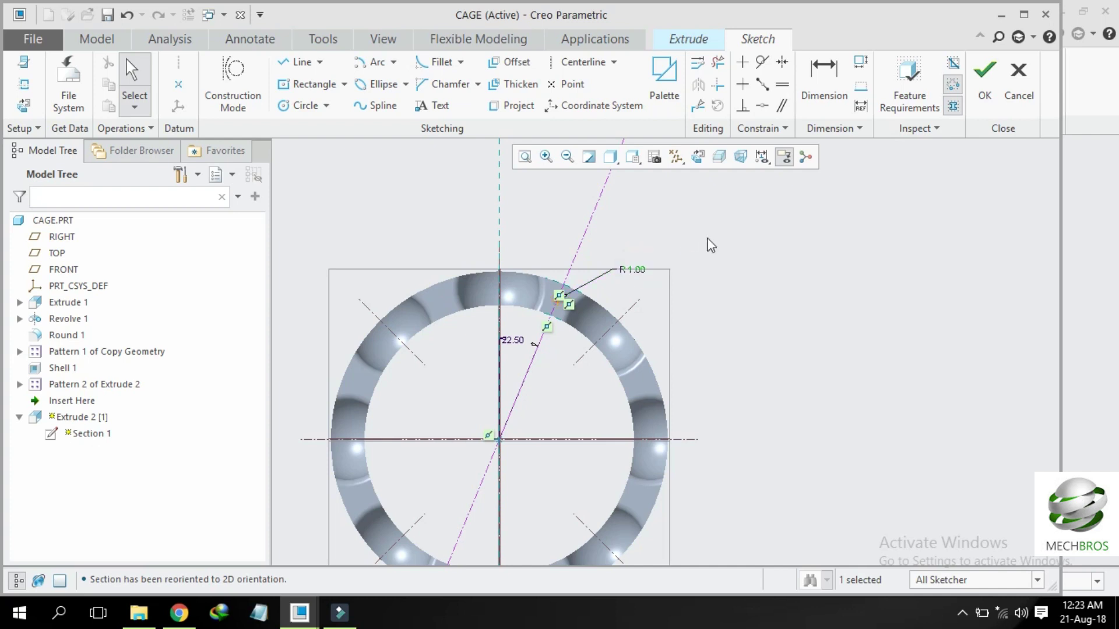
Step: Convert the hole's radius dimension to a diameter, finish the redefined extrude, and save and close the cage part
left_click(634, 271)
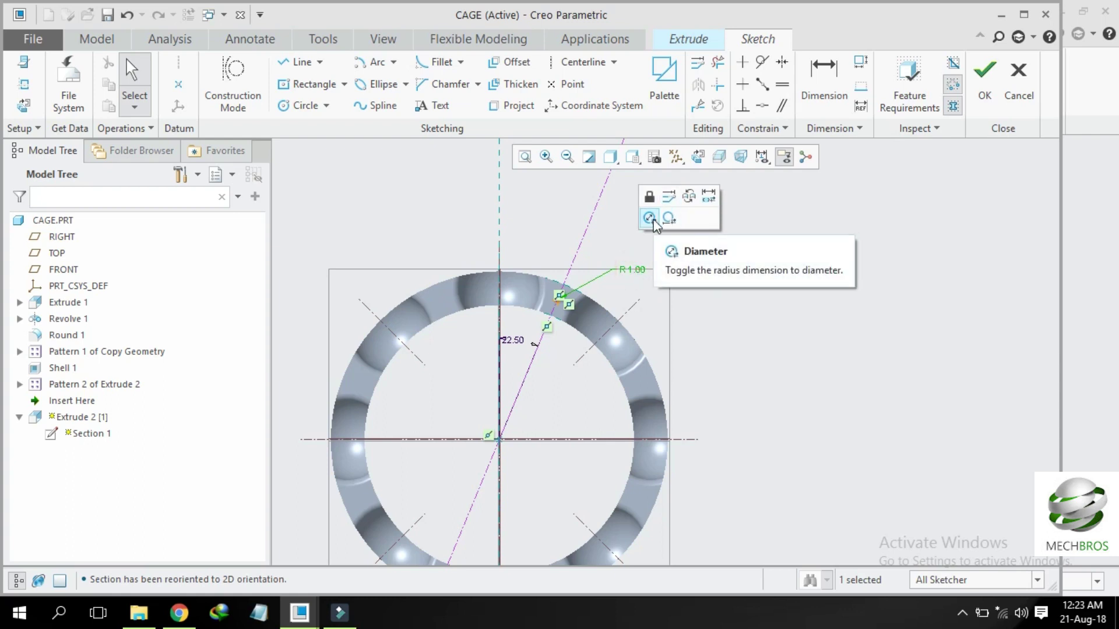
left_click(650, 218)
left_click(984, 76)
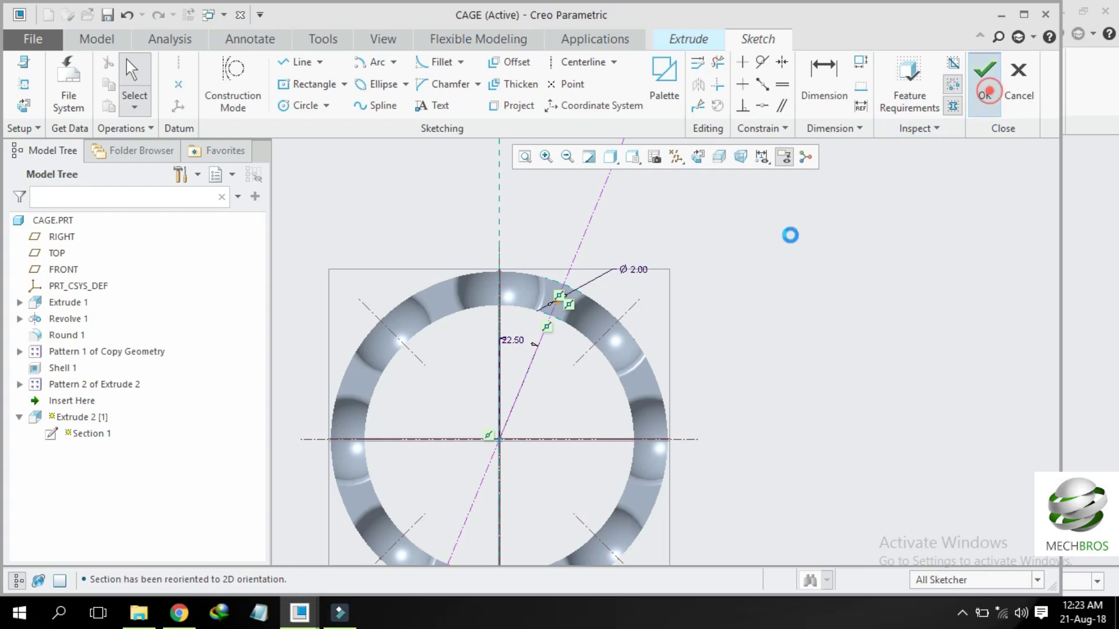
left_click(501, 86)
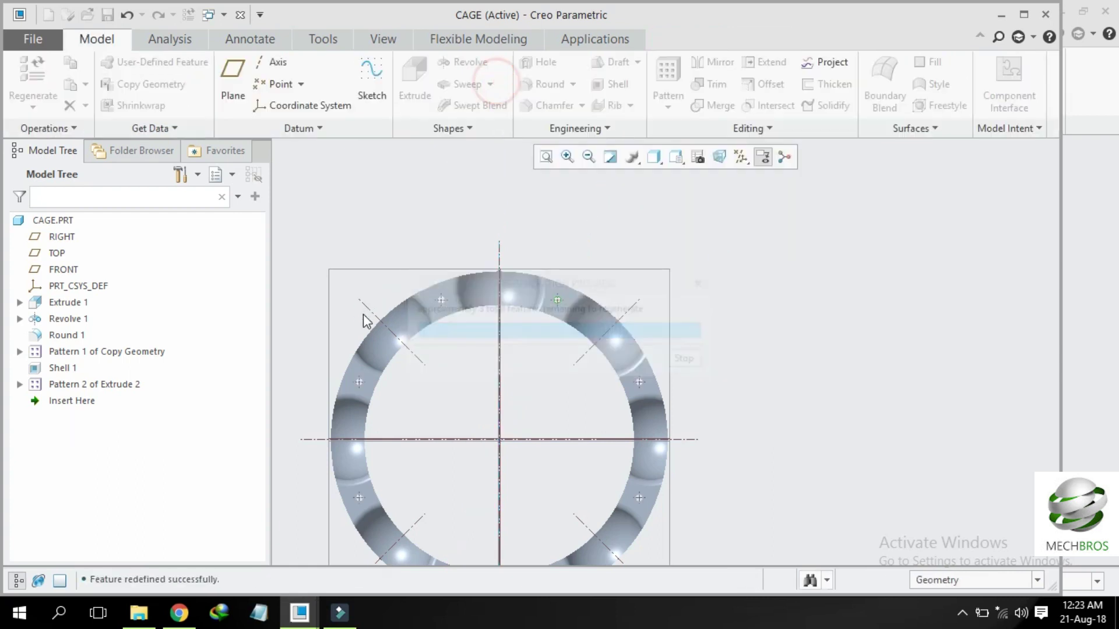
left_click(107, 15)
left_click(240, 14)
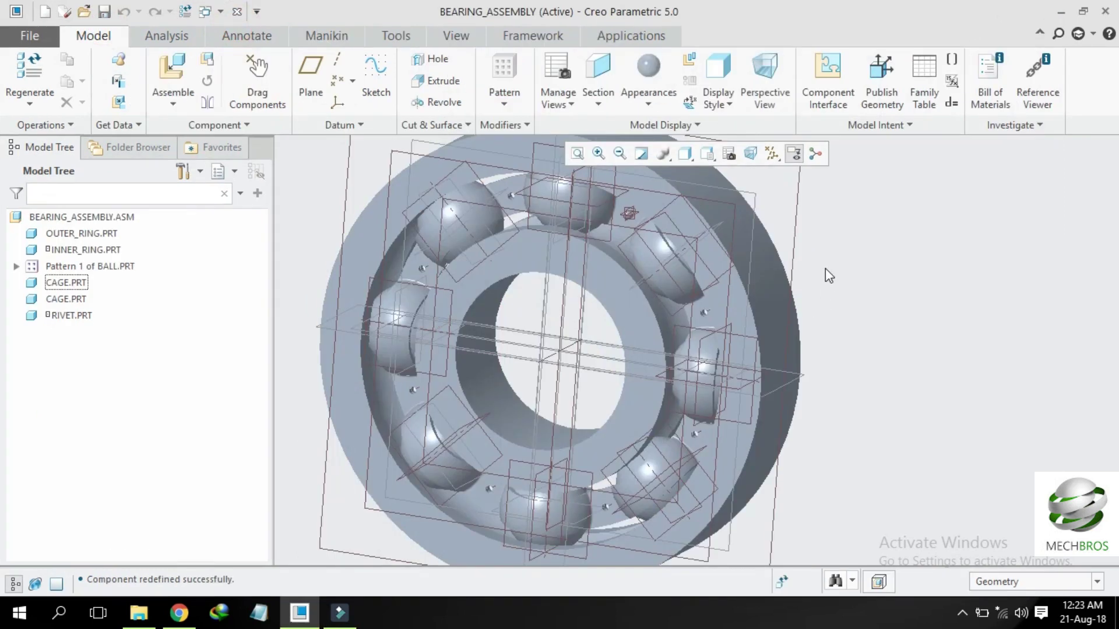
Step: Pattern the rivet about the bearing's central axis with 8 members spread over 360 degrees
scroll(634, 211, "down", 6)
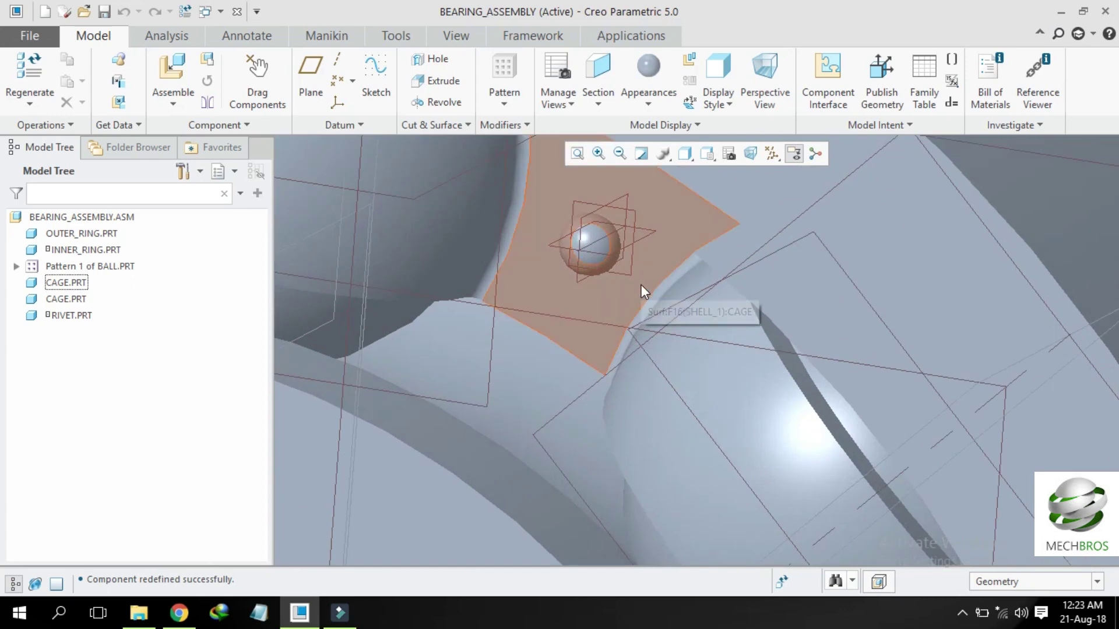
scroll(736, 294, "up", 8)
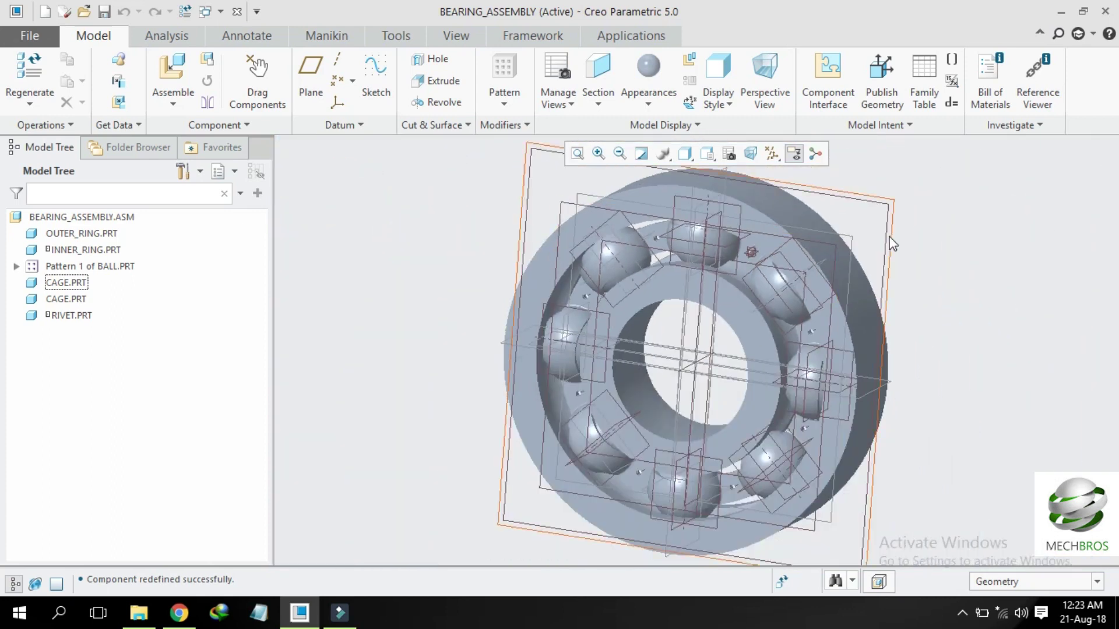
left_click(82, 321)
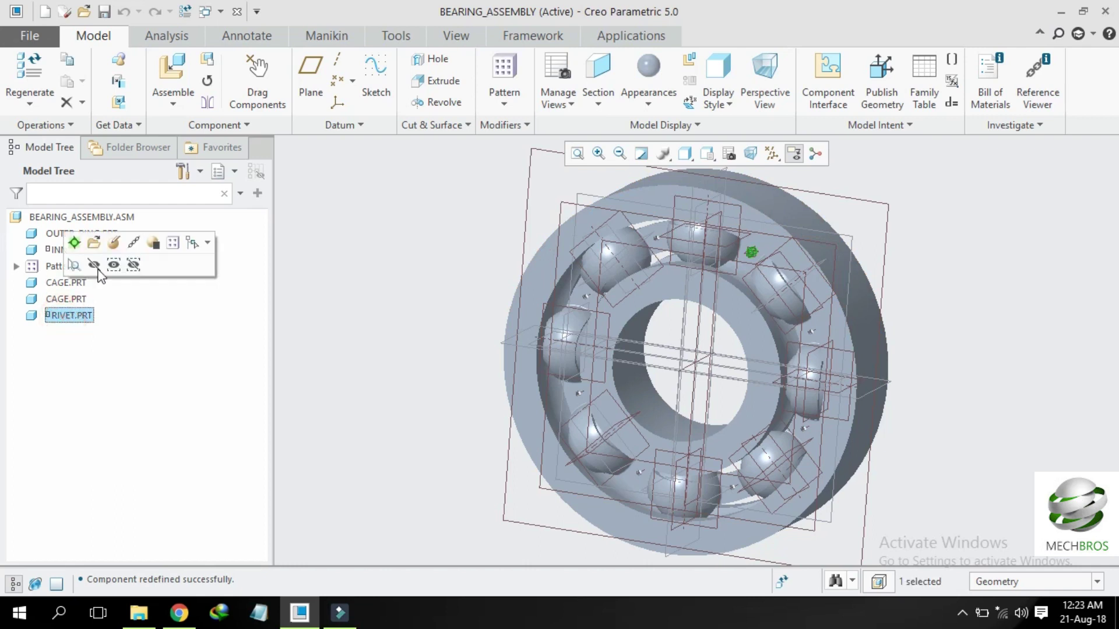
left_click(173, 242)
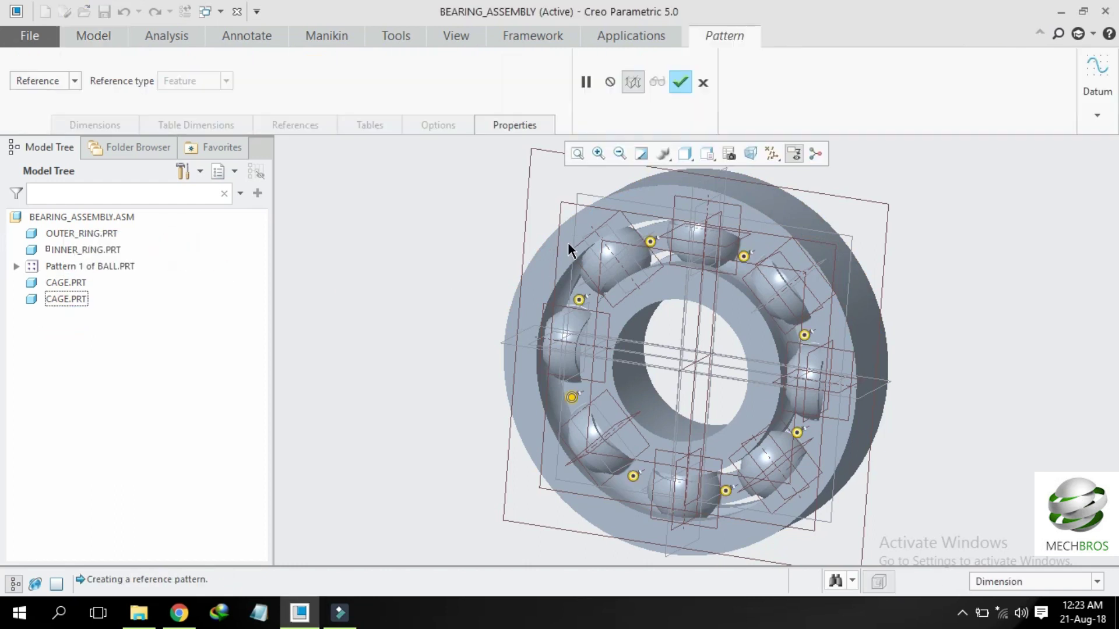
left_click(42, 81)
left_click(43, 125)
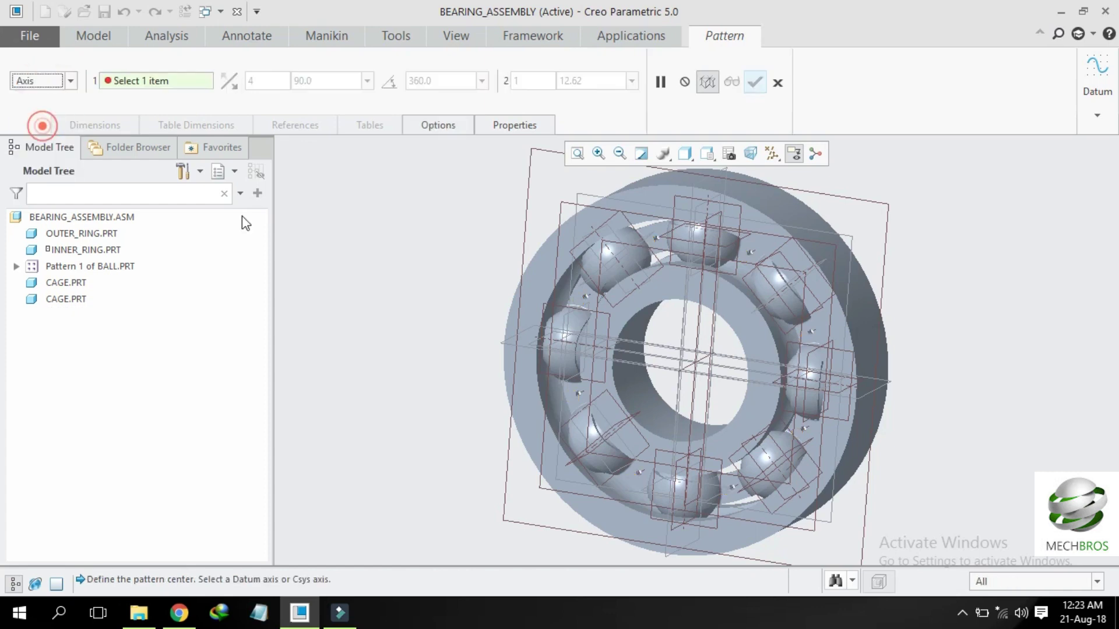
left_click(701, 355)
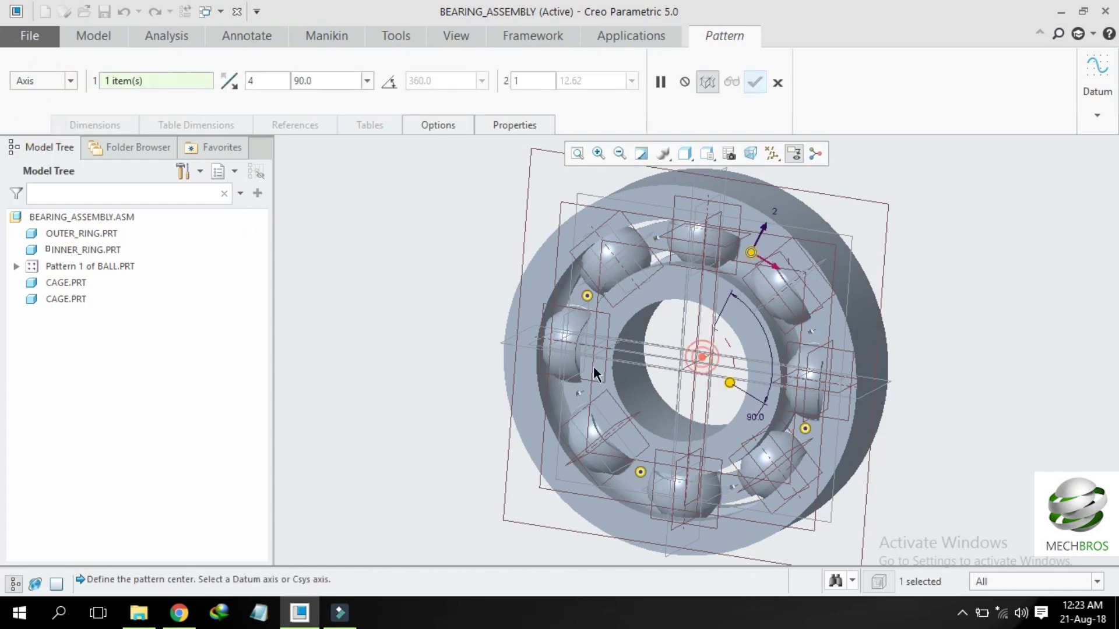
left_click(388, 82)
left_click(273, 83)
key("BackSpace")
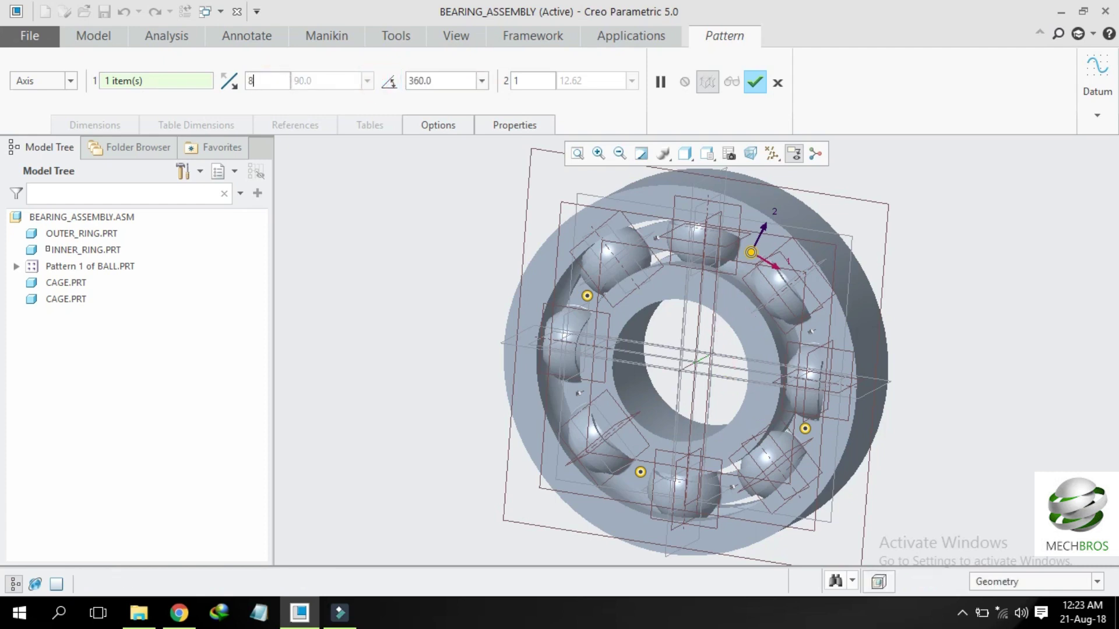
left_click(756, 82)
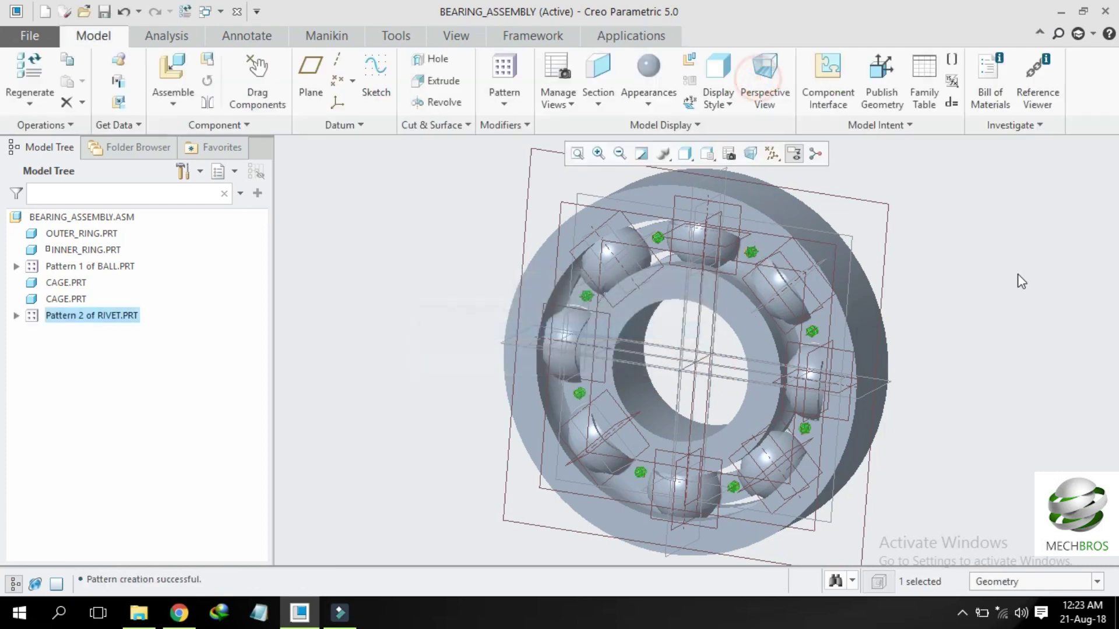
Step: Choose the dark grey metal appearance from the std-metals library and select the outer and inner rings to receive it
middle_click_drag(979, 324, 874, 303)
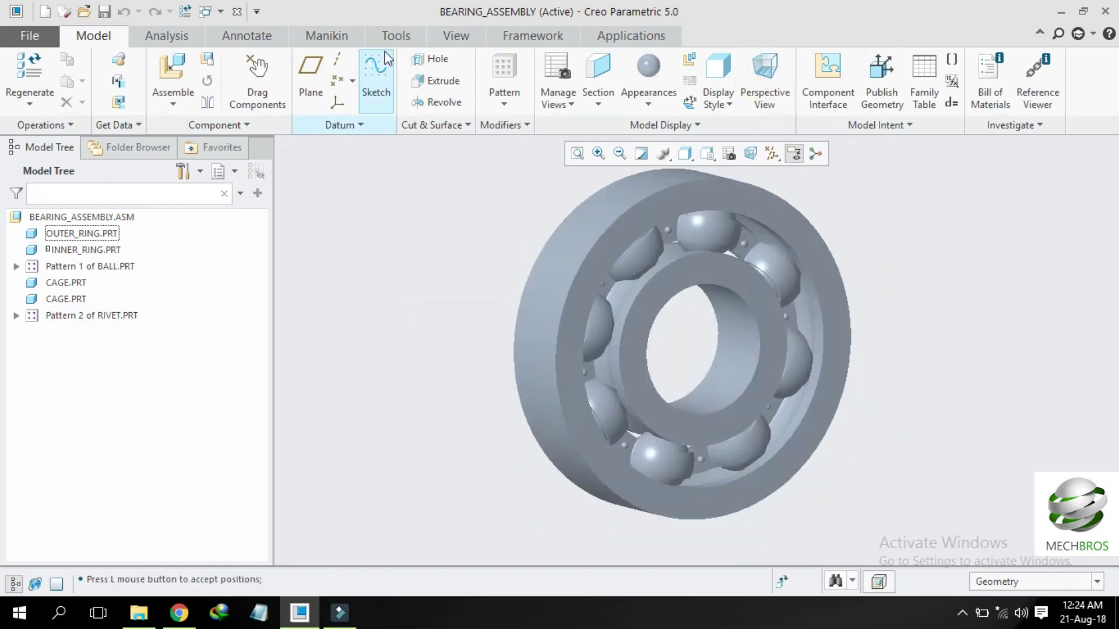
left_click(456, 35)
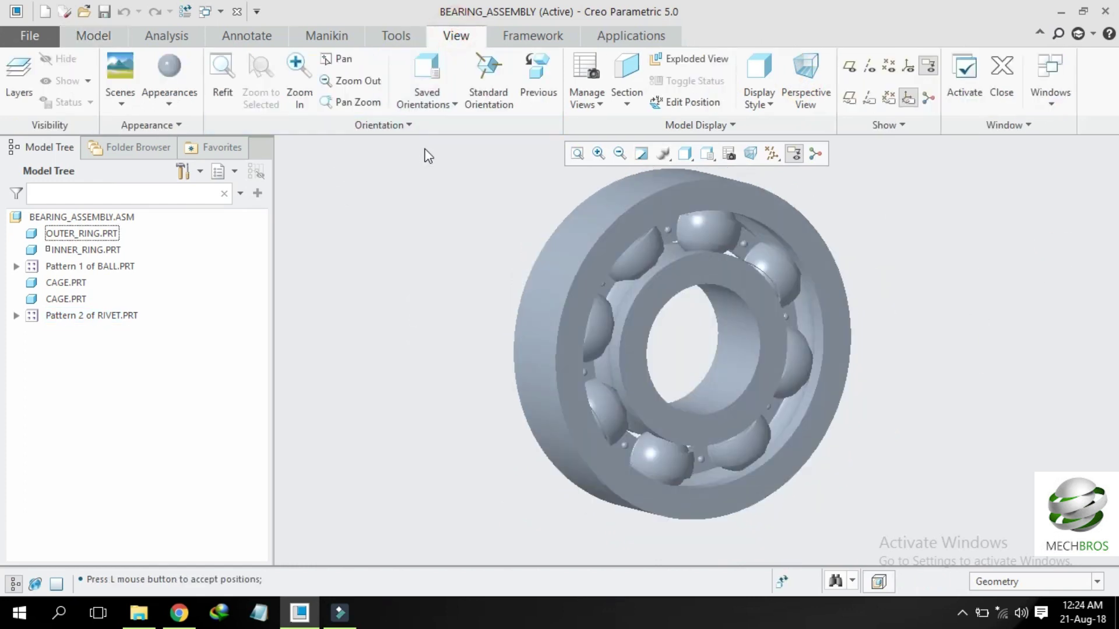
left_click(175, 88)
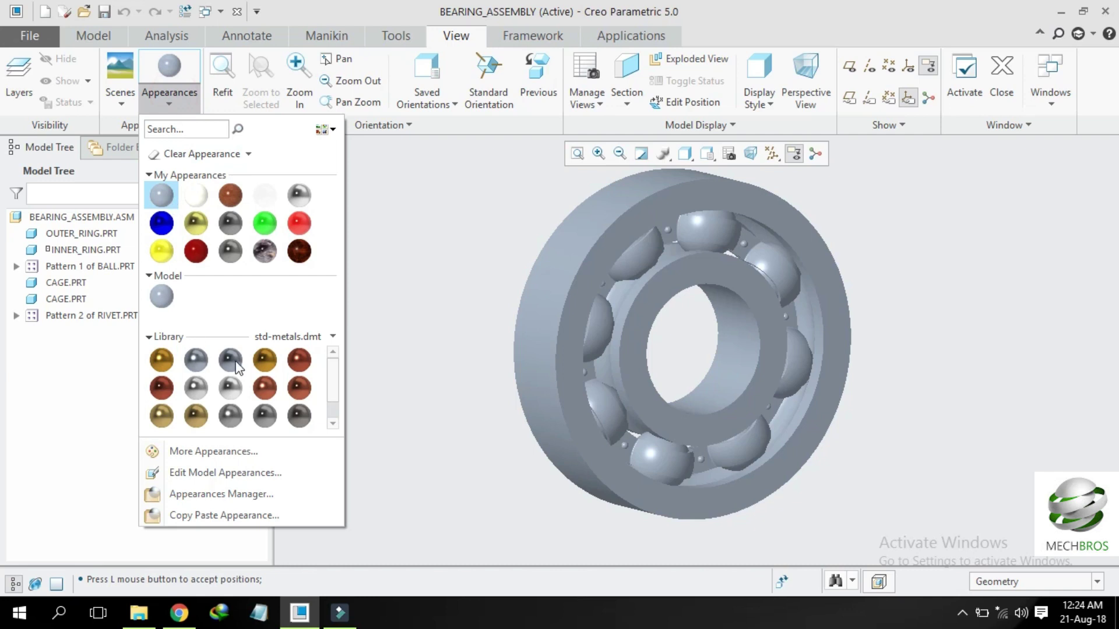
scroll(236, 367, "down", 1)
left_click(162, 418)
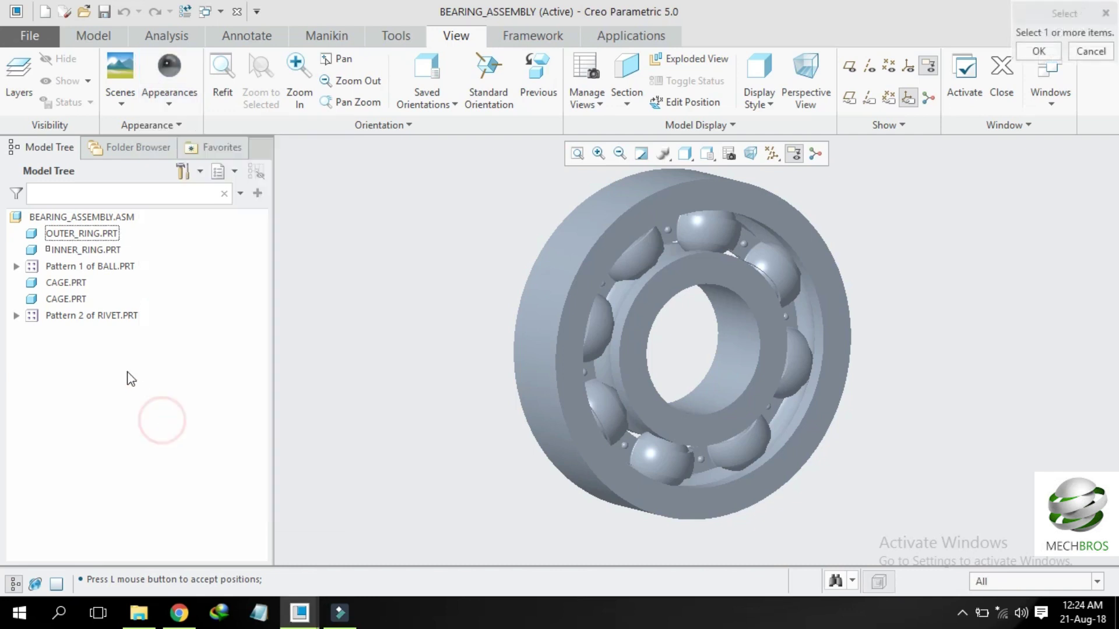
left_click(74, 236)
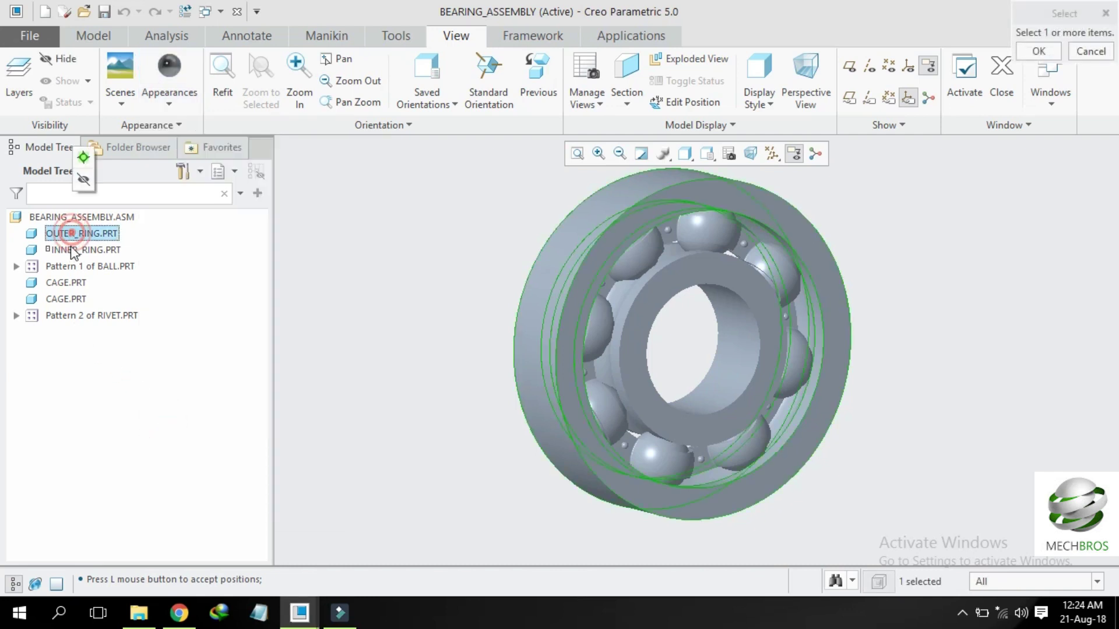
left_click(72, 250, "ctrl")
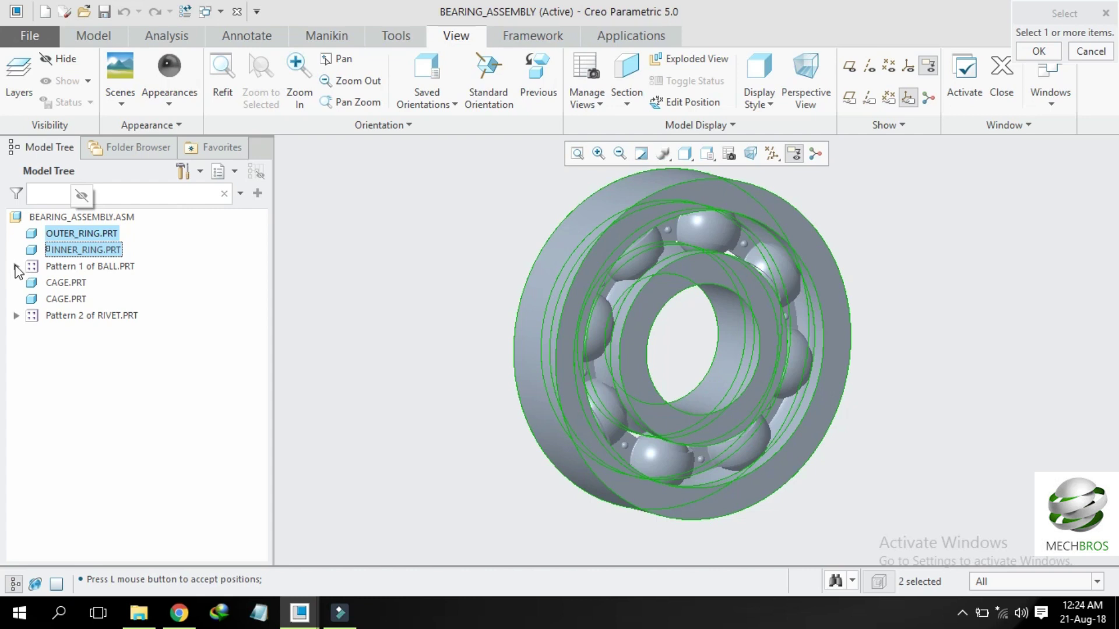
Step: Add the first cage and the first rivet of the pattern to the selection, leaving the balls out, and apply the dark metal appearance
left_click(50, 267, "ctrl")
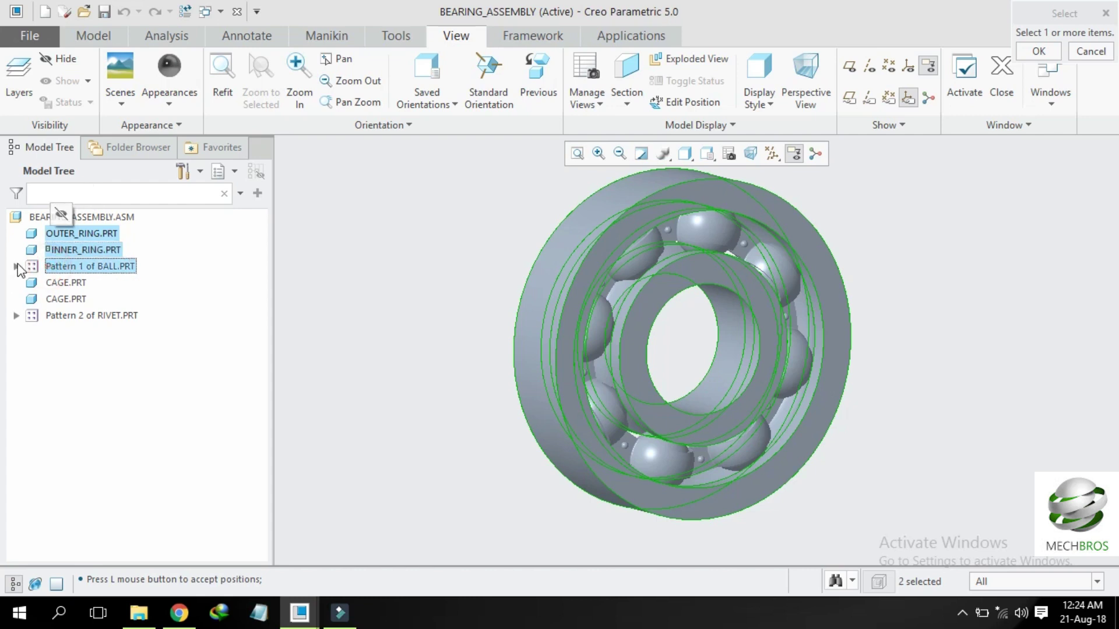
left_click(16, 267)
left_click(51, 282, "ctrl")
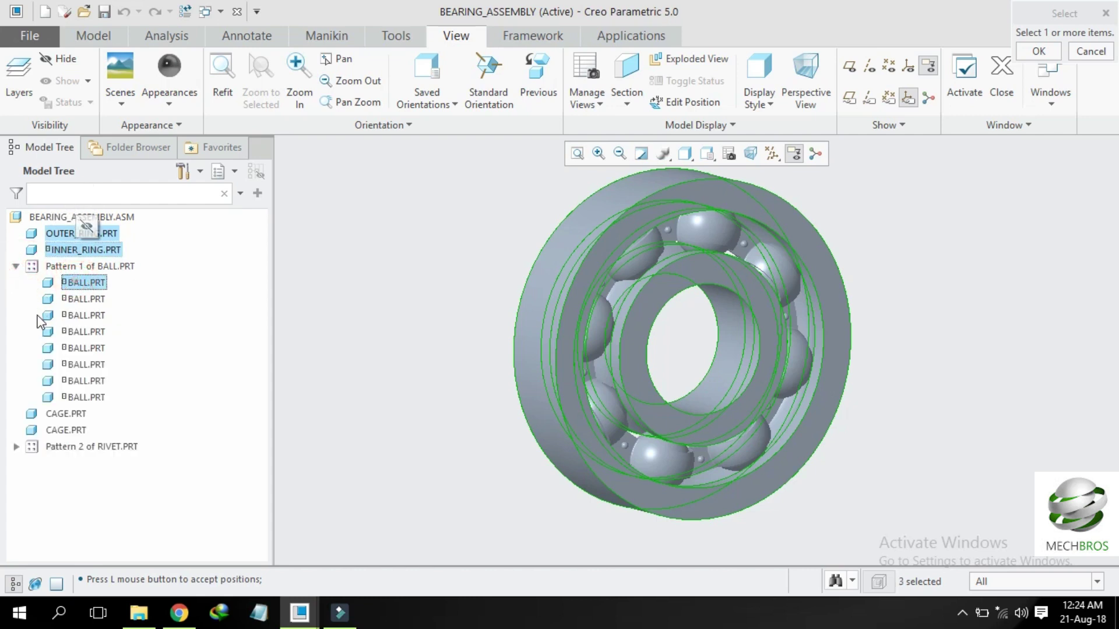
left_click(62, 414, "ctrl")
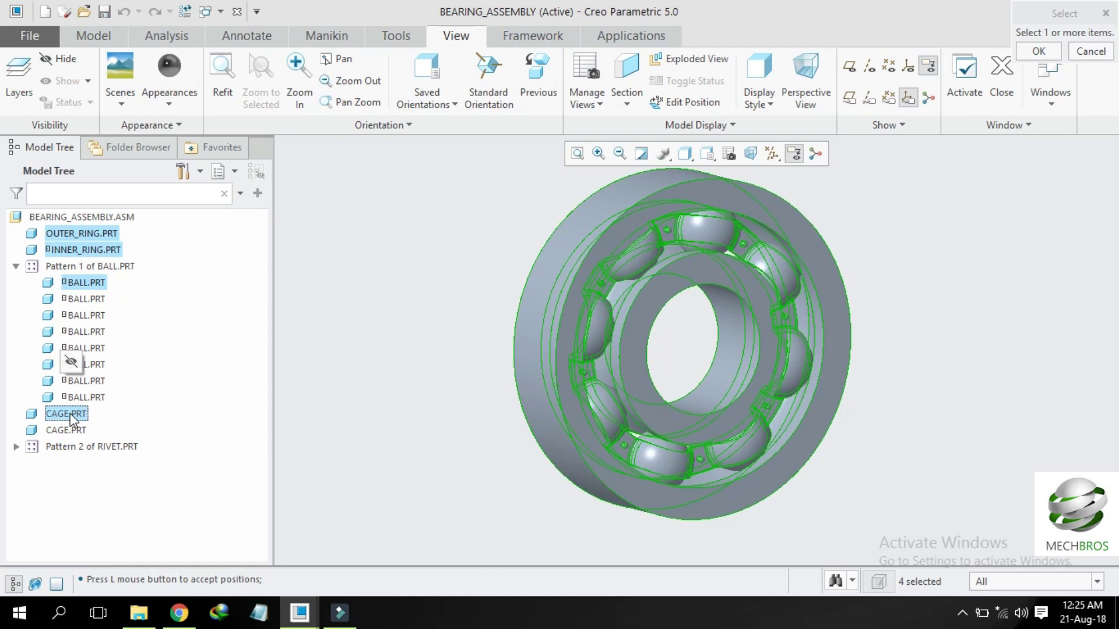
left_click(74, 284, "ctrl")
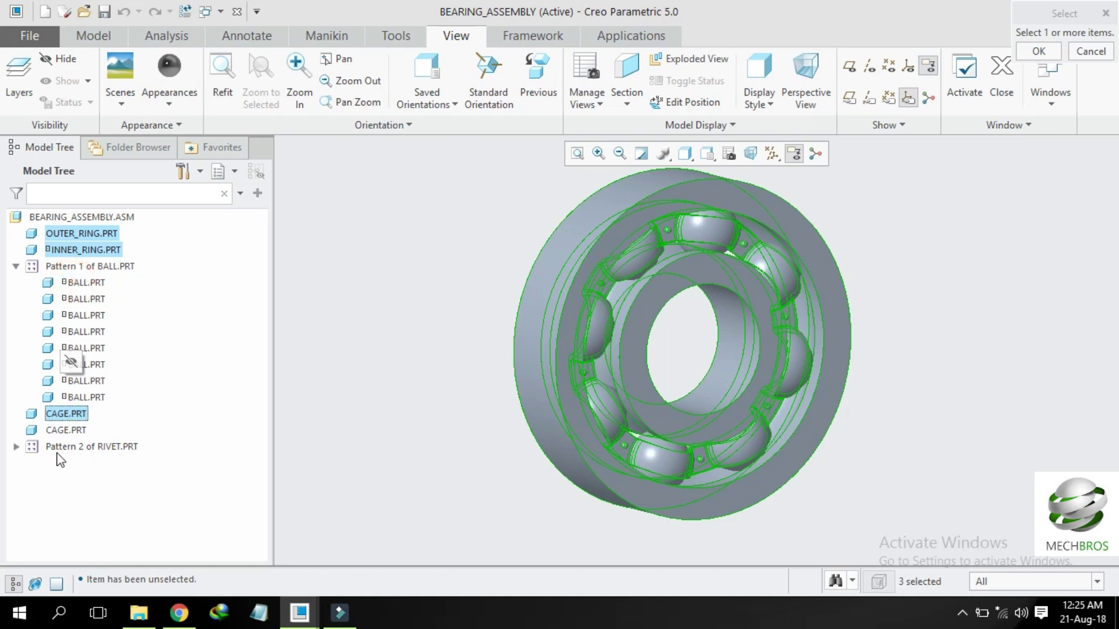
left_click(19, 445)
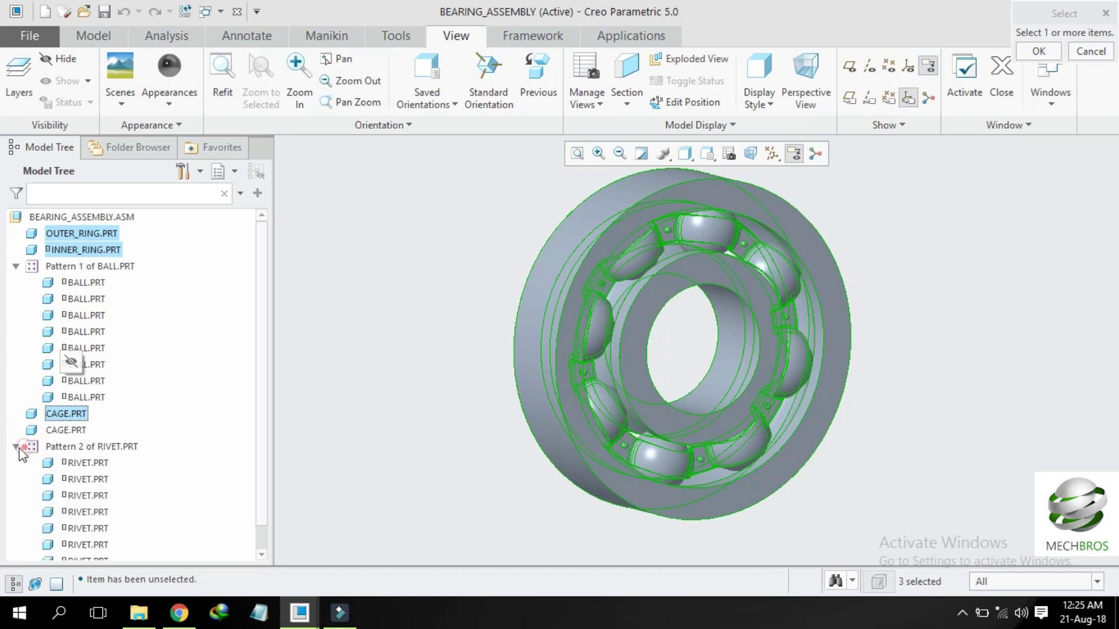
left_click(84, 462, "ctrl")
left_click(1047, 57)
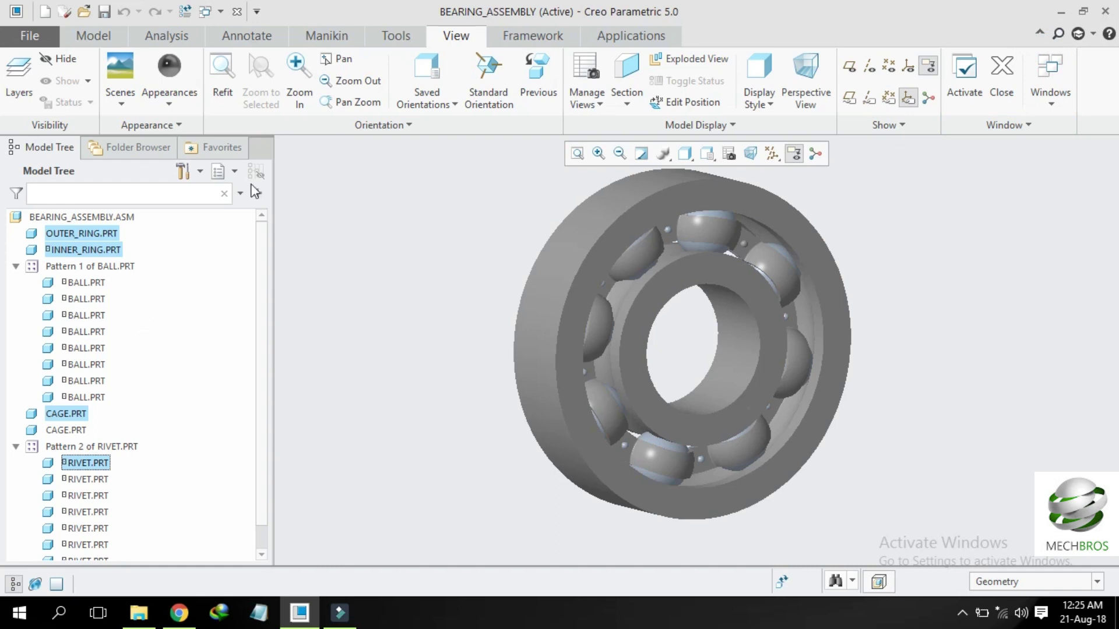
Step: Try to apply the white appearance to the first ball of the ball pattern from within the assembly
left_click(177, 99)
left_click(447, 229)
left_click(373, 227)
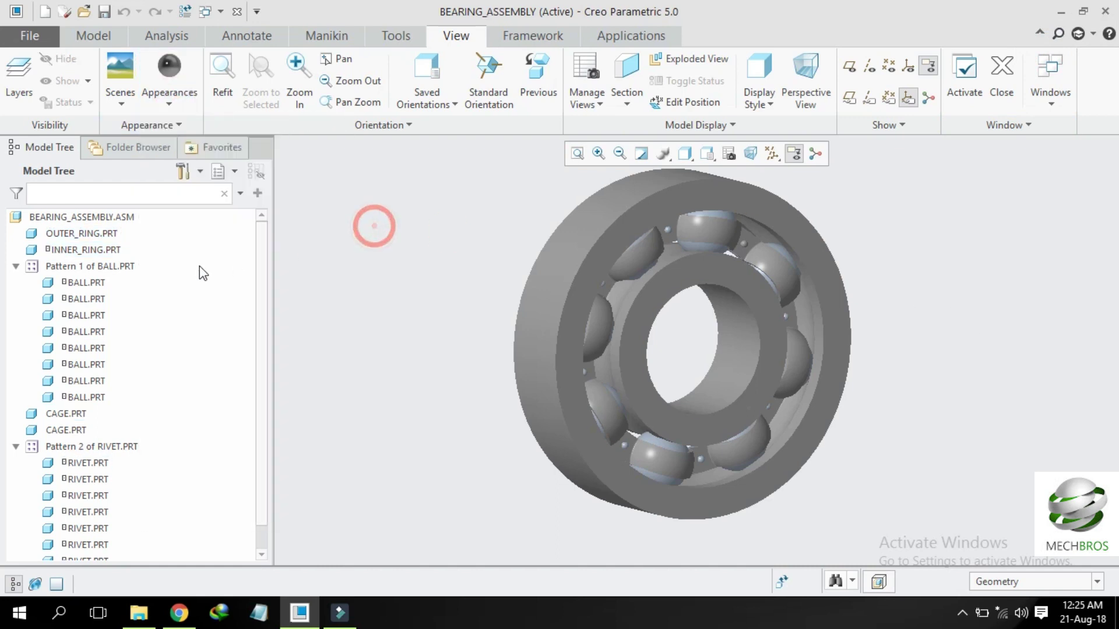
left_click(184, 110)
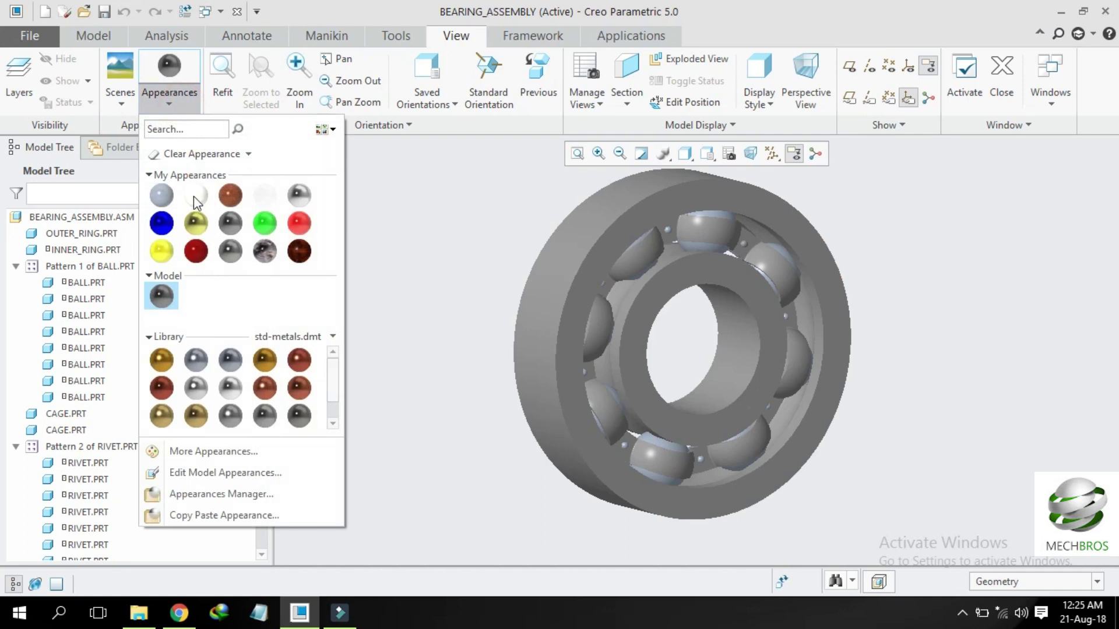
left_click(193, 196)
left_click(83, 284)
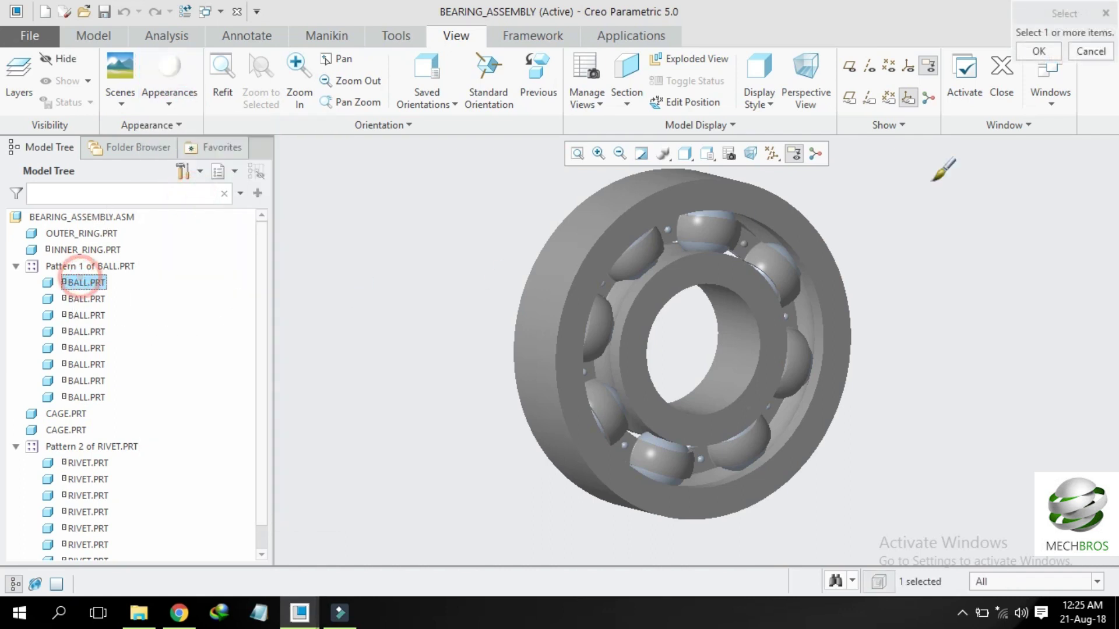
left_click(1039, 53)
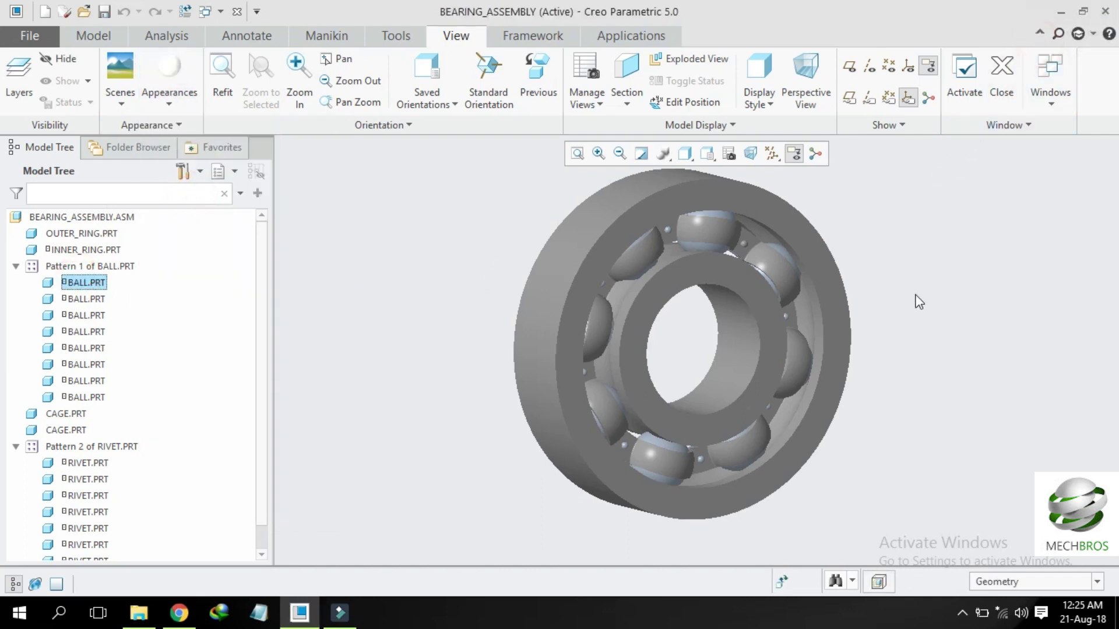
left_click(912, 237)
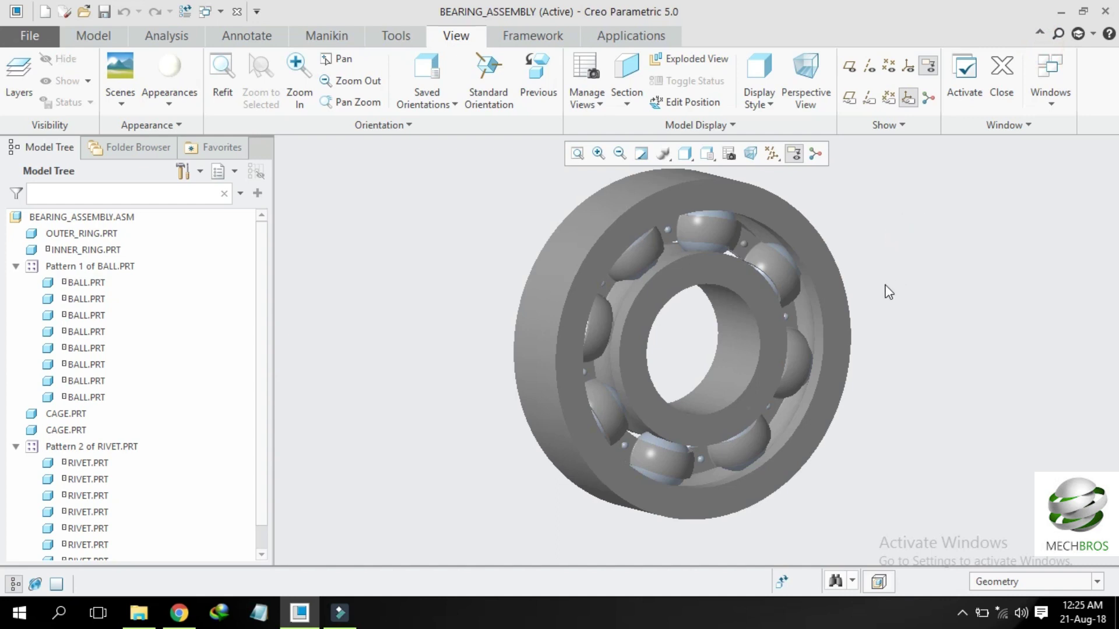
left_click(75, 282)
left_click(173, 97)
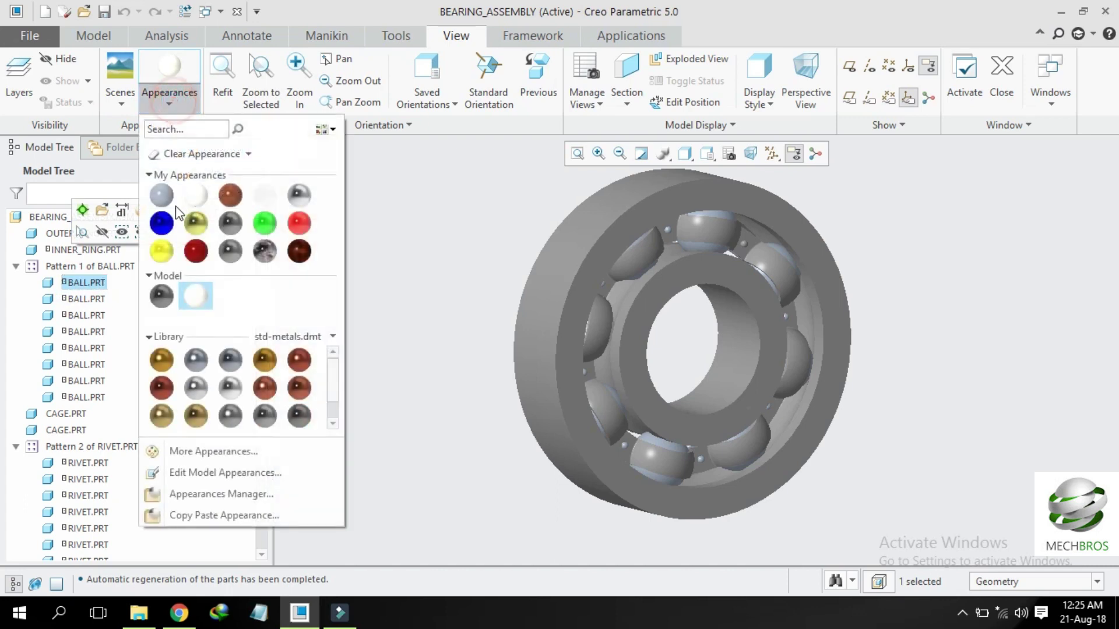
left_click(194, 191)
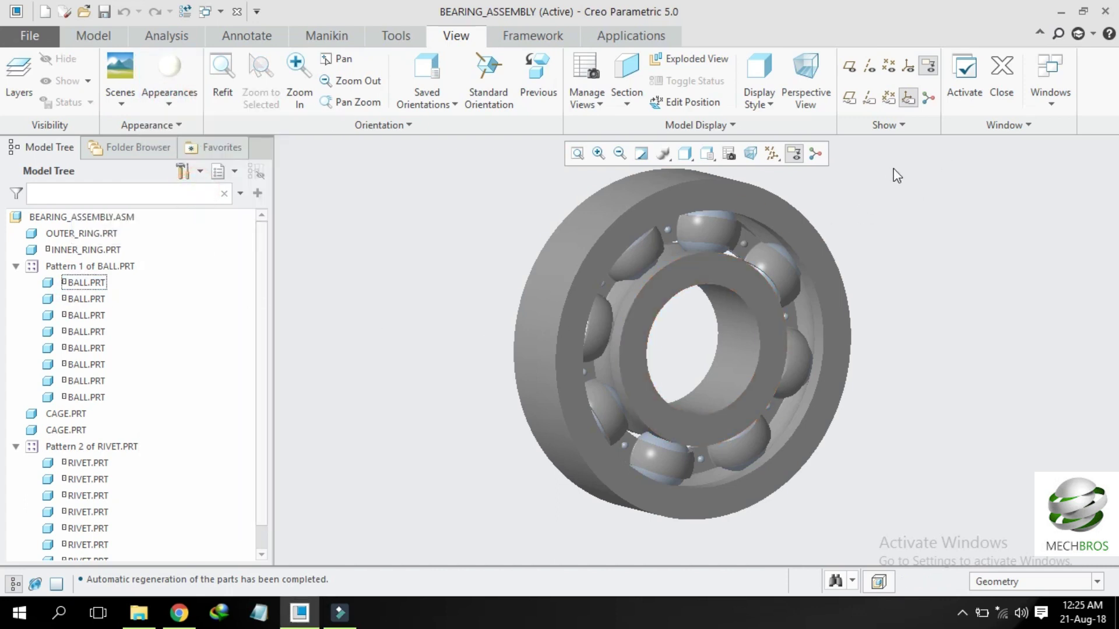
left_click(439, 302)
Step: Open the ball part, apply the white appearance to the whole part, and save and close it
left_click(101, 285)
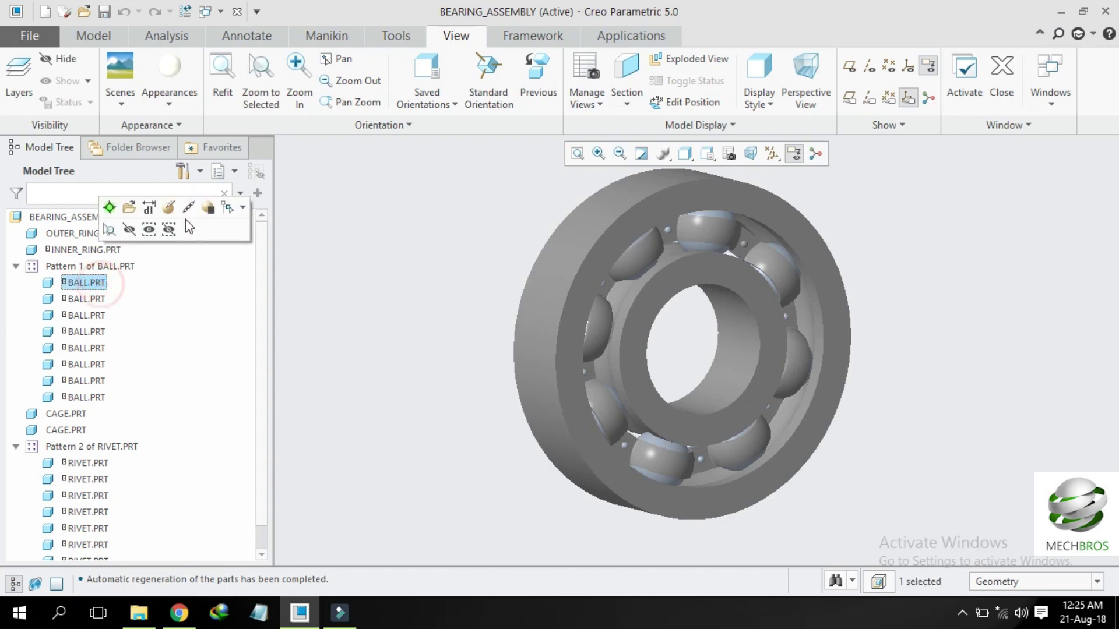
left_click(130, 209)
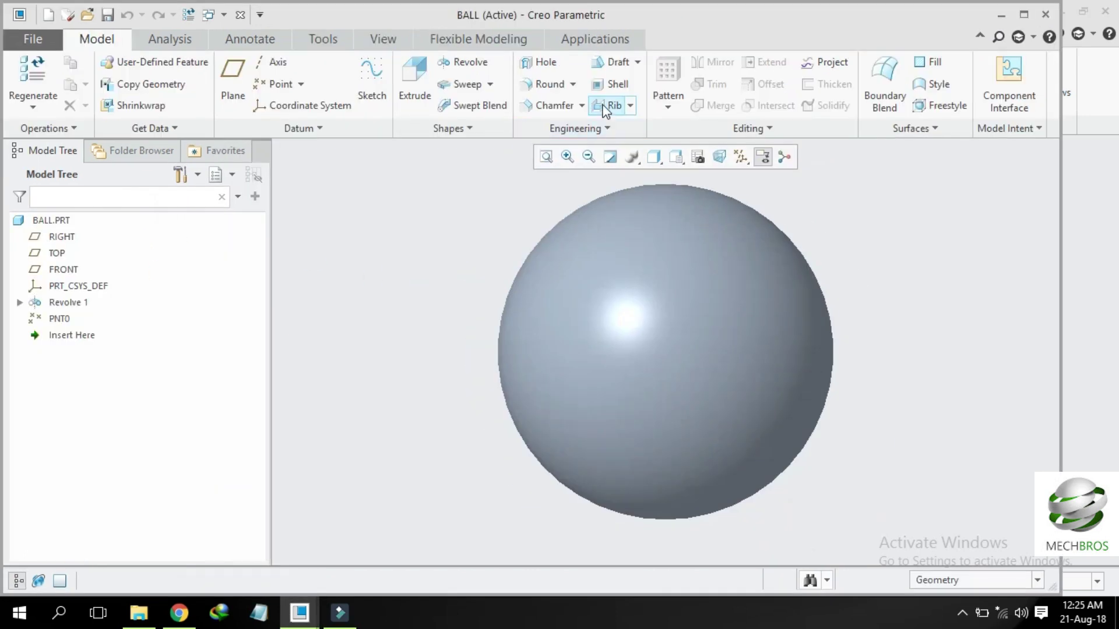
left_click(380, 38)
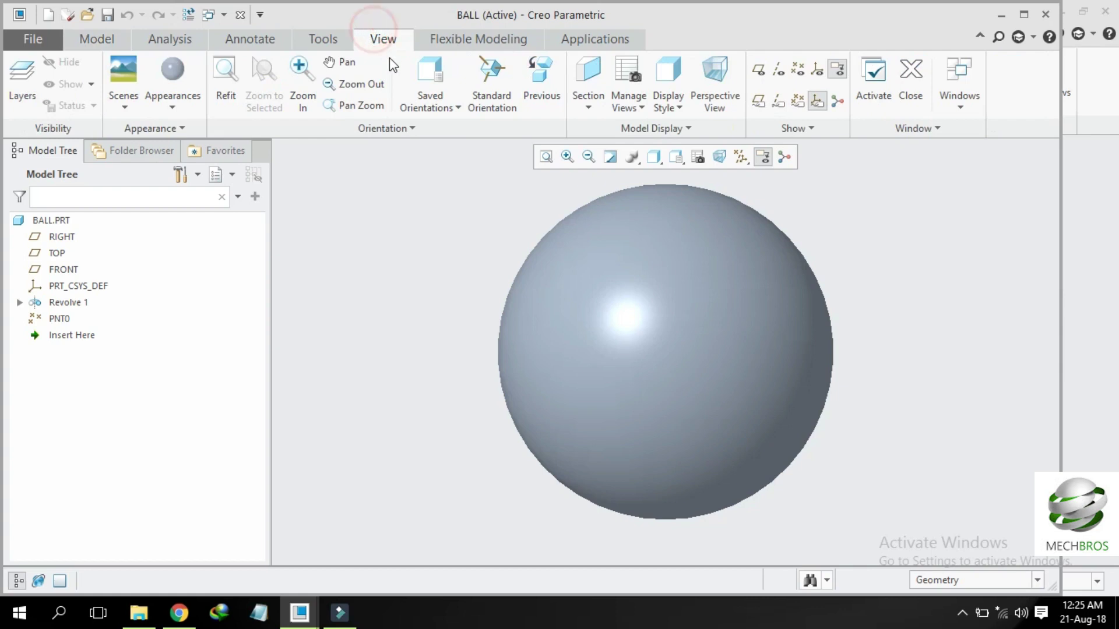
left_click(174, 111)
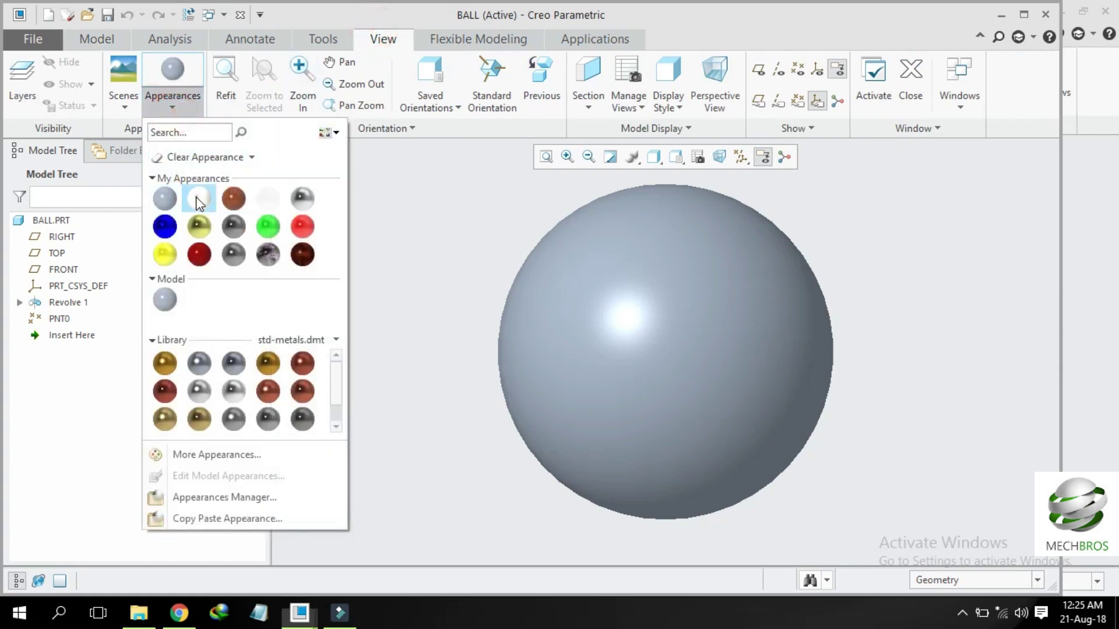
left_click(152, 189)
left_click(52, 222)
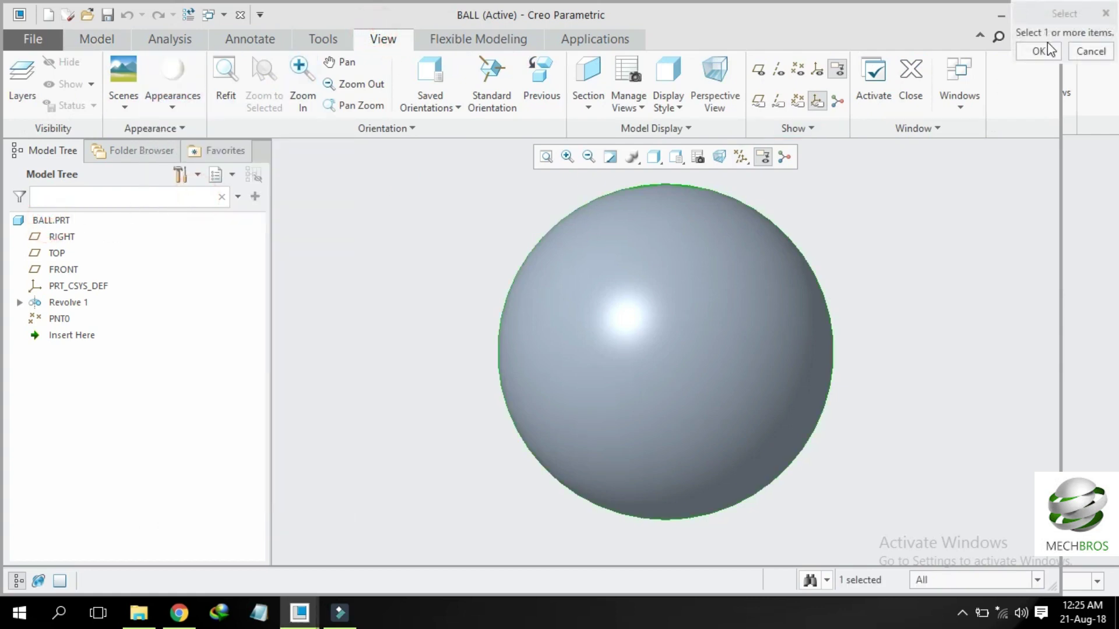
left_click(1039, 51)
left_click(107, 15)
left_click(239, 15)
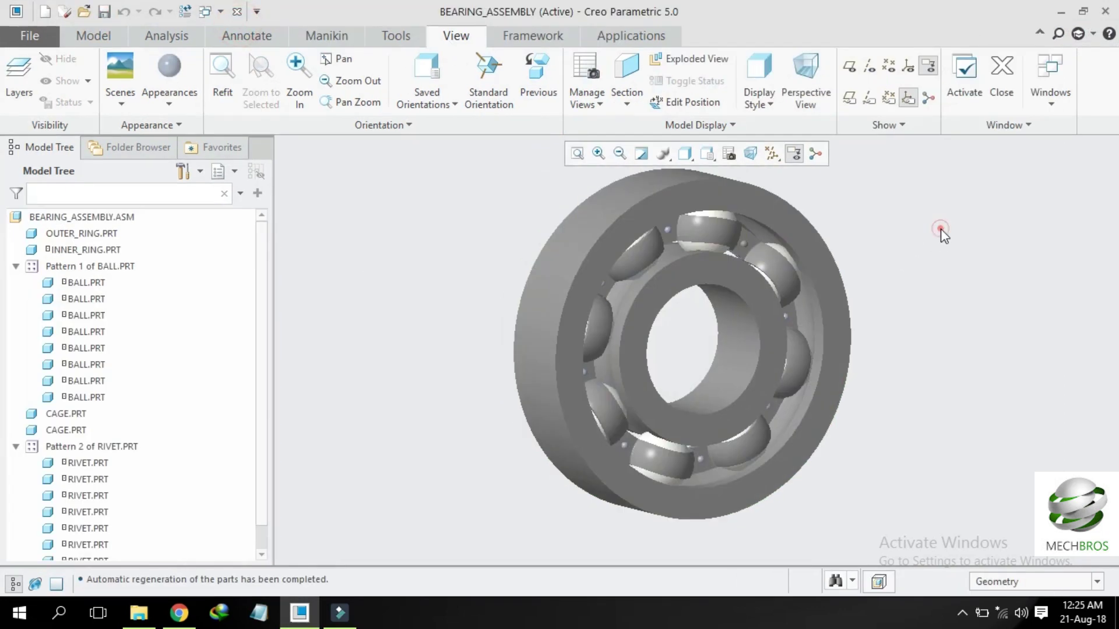
Step: Use Drag Components on the inner ring to check its rotation about the bearing axis, and end the dragging
mouse_move(936, 238)
middle_mouse_down()
mouse_move(891, 242)
mouse_move(927, 246)
middle_mouse_up()
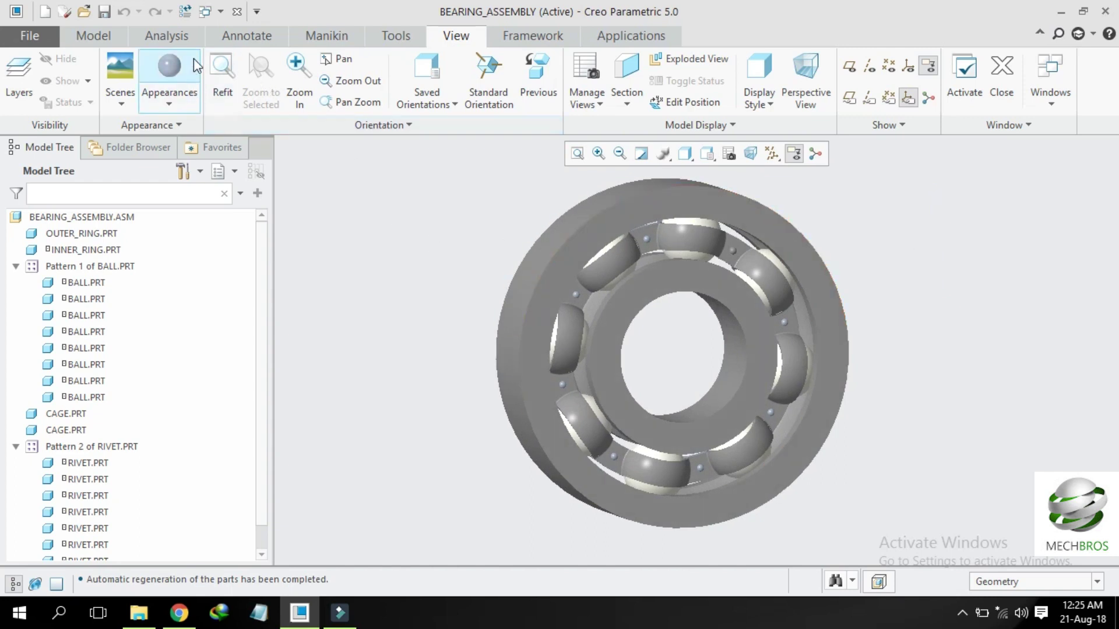
left_click(93, 36)
left_click(257, 99)
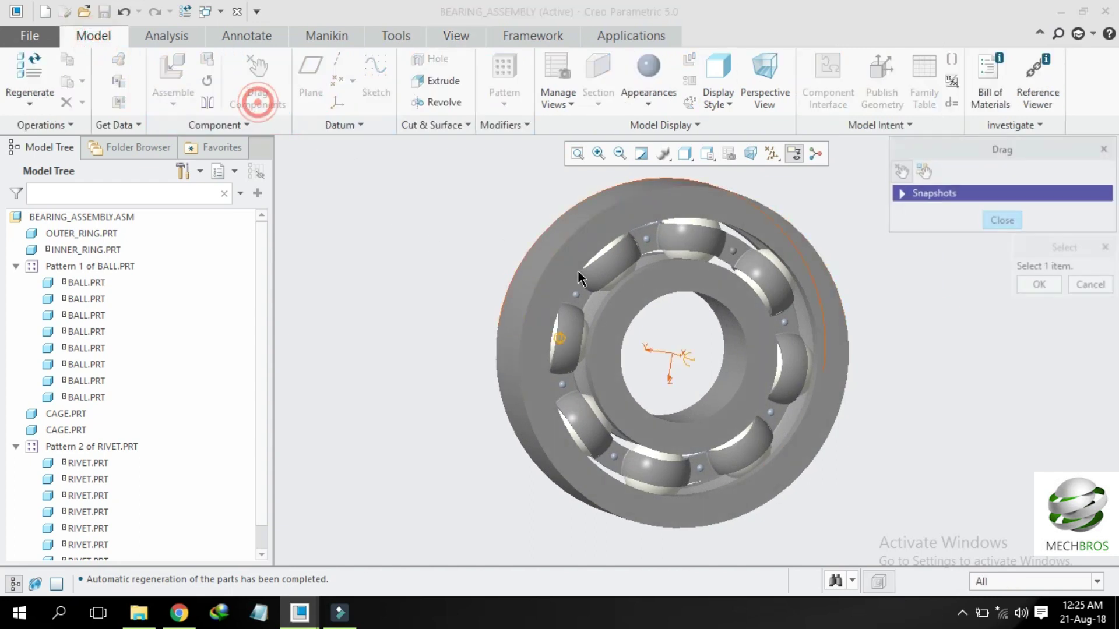
left_click(660, 283)
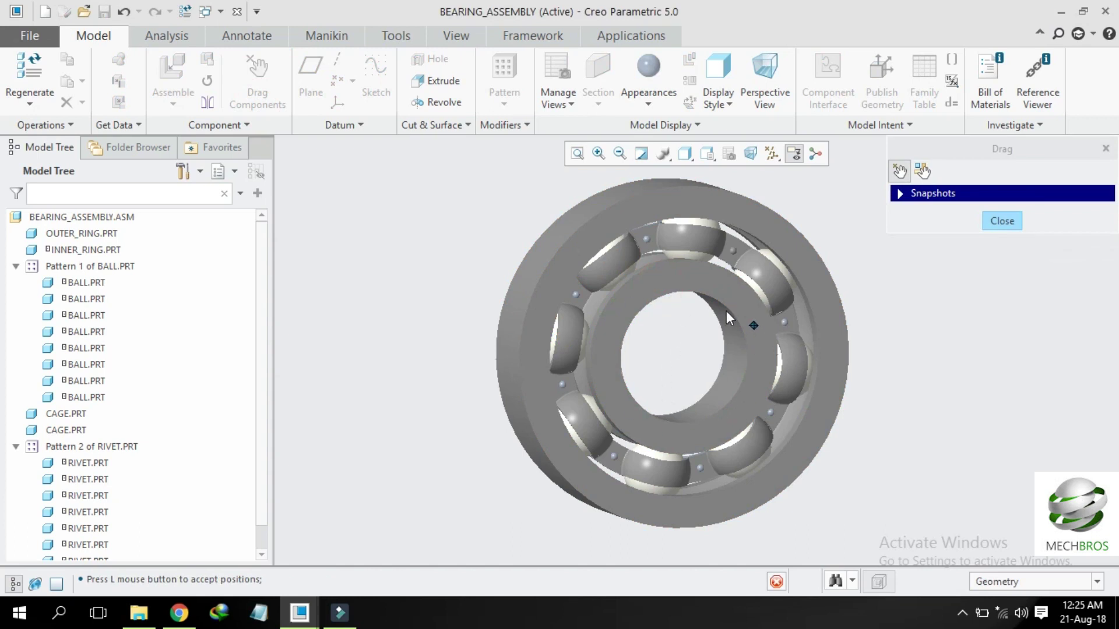
scroll(662, 275, "down", 5)
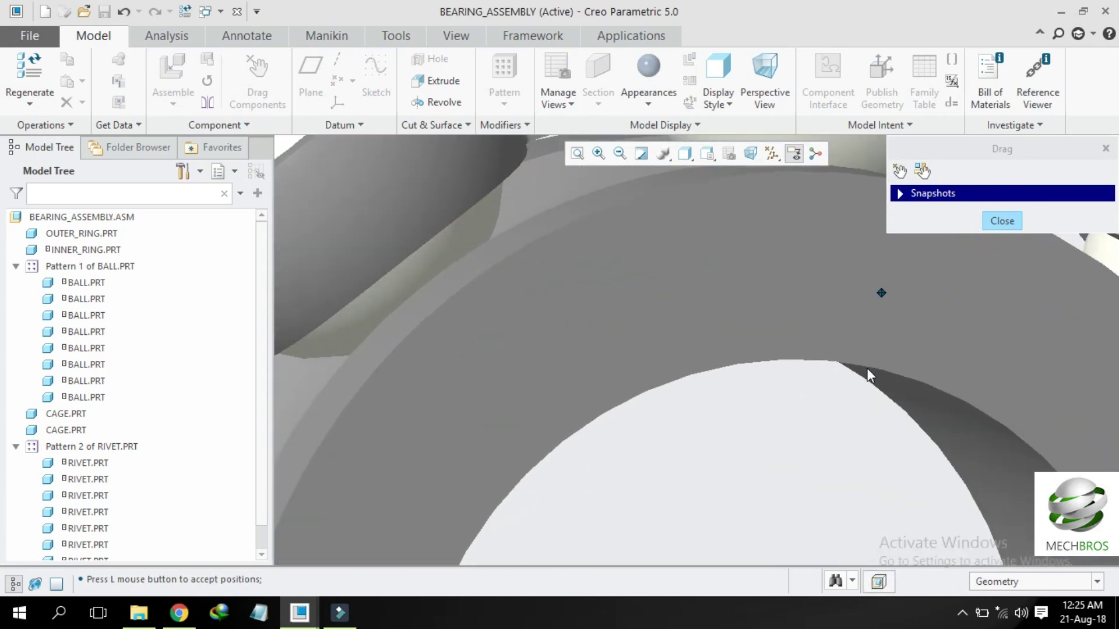
scroll(670, 326, "down", 2)
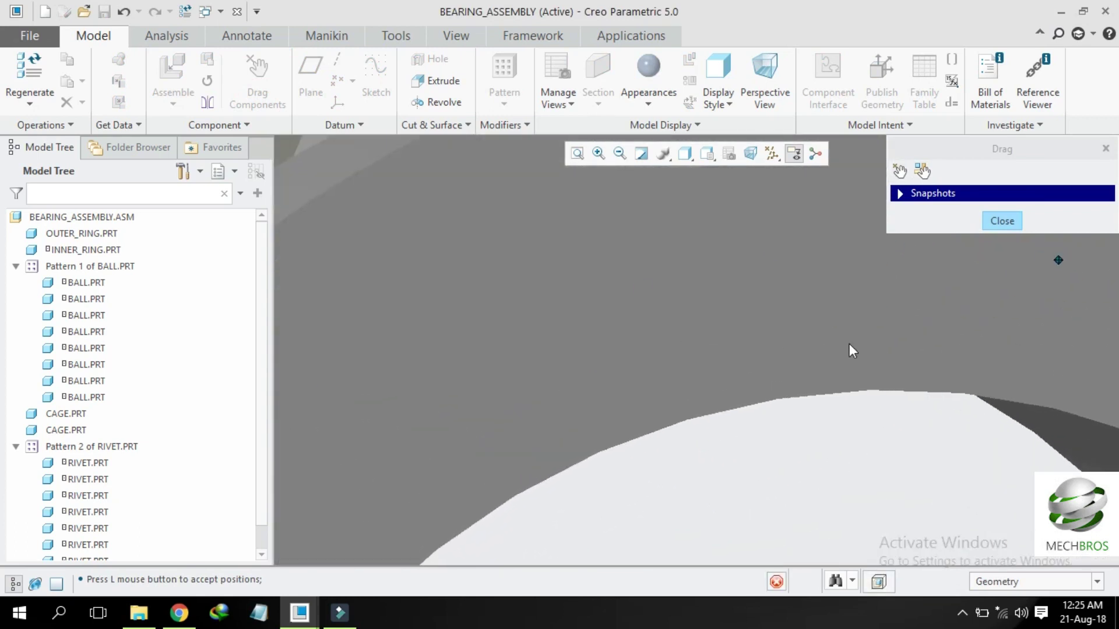
left_click(1002, 222)
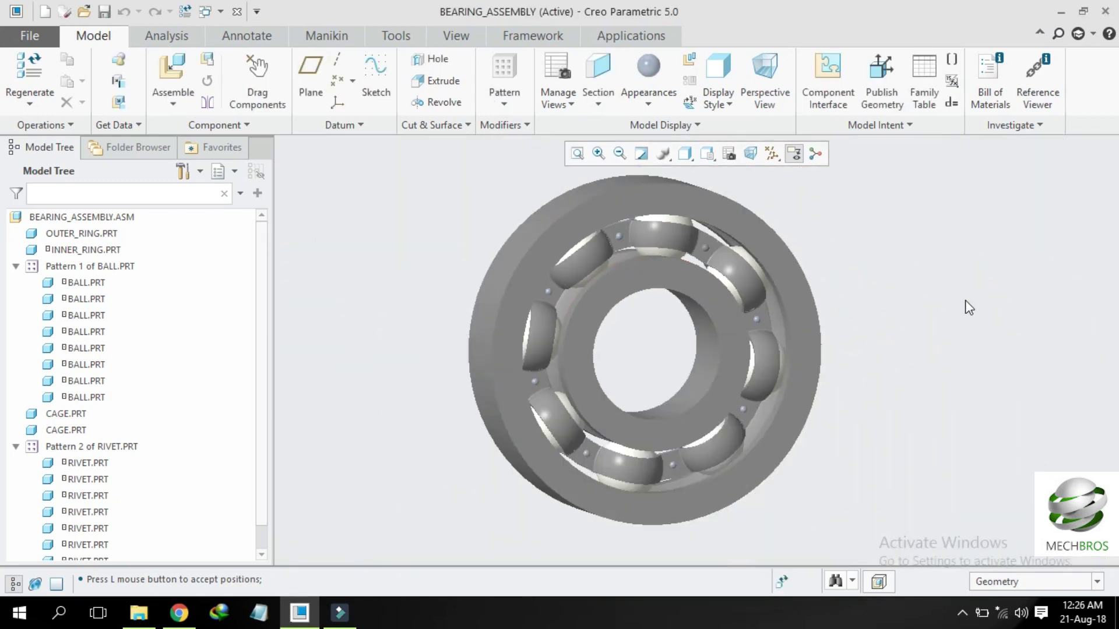